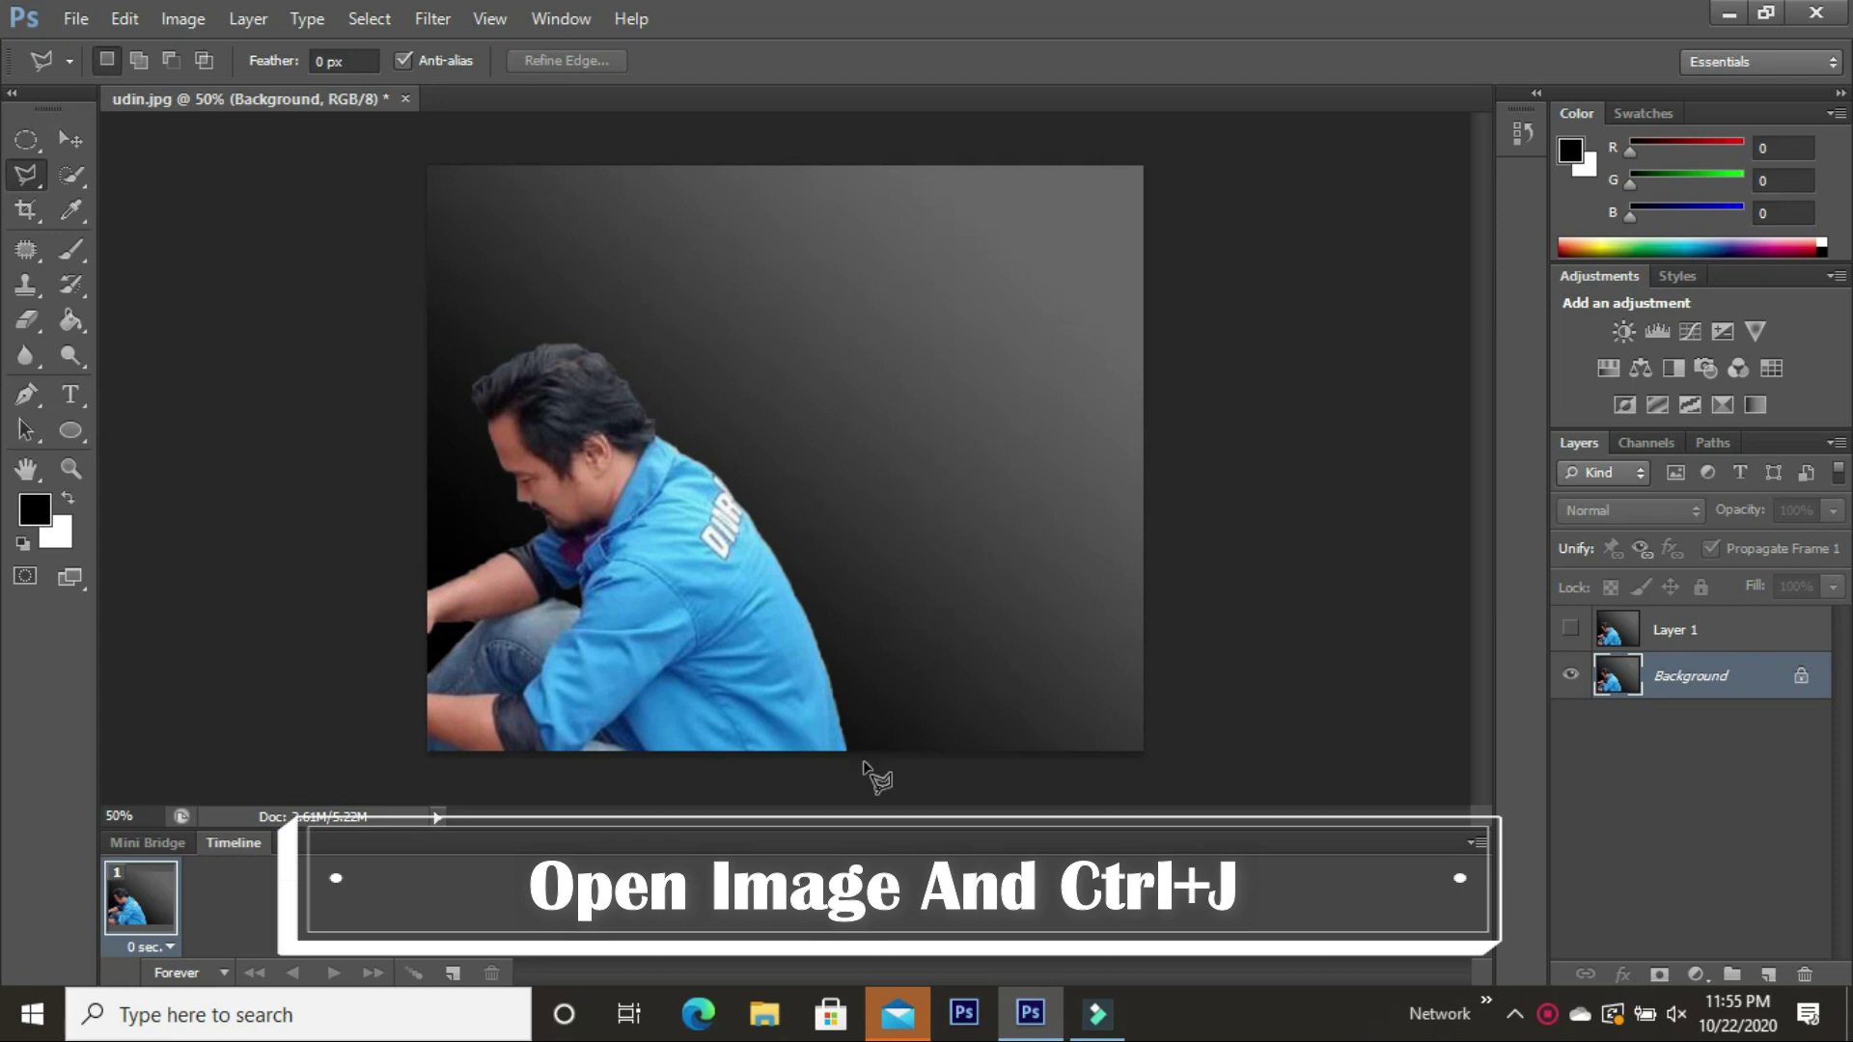
Select the seated man on the Background layer with a closed Polygonal Lasso outline slightly outside his silhouette
left_click(862, 769)
left_click(822, 610)
left_click(788, 546)
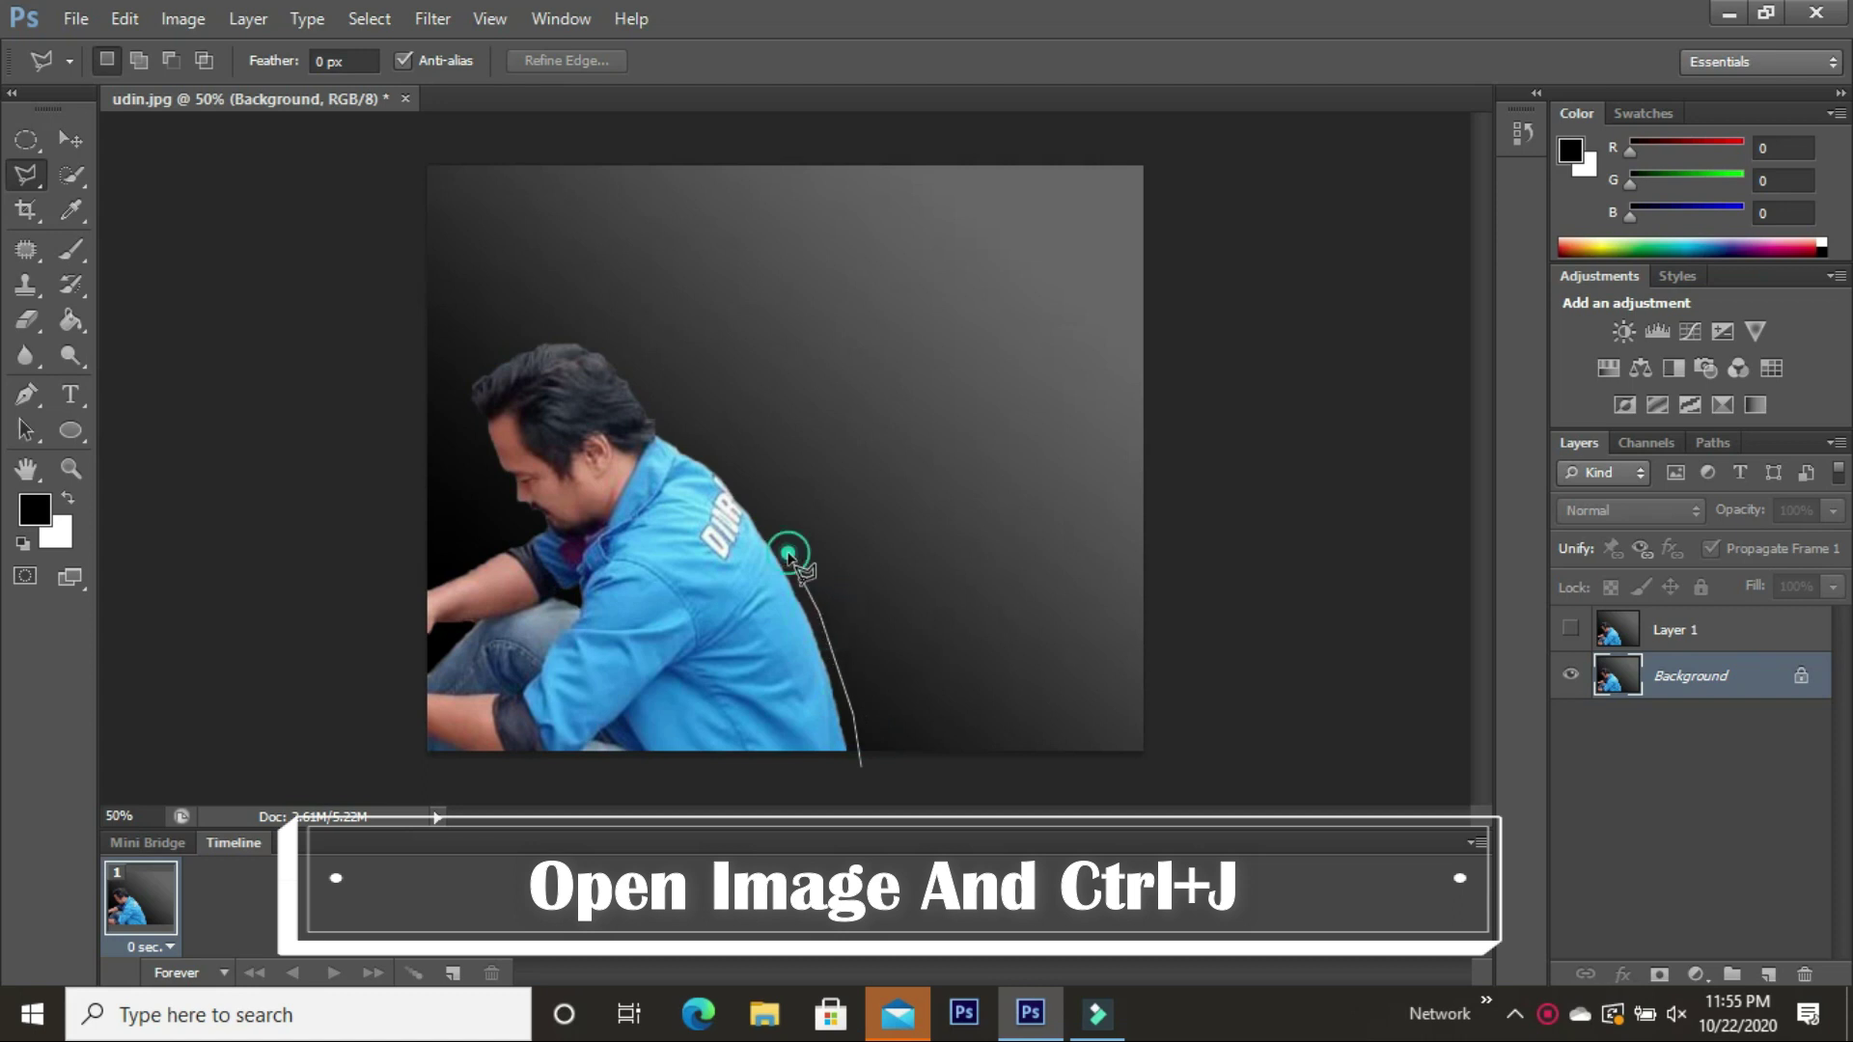
left_click(737, 486)
left_click(715, 447)
left_click(678, 433)
left_click(664, 419)
left_click(654, 403)
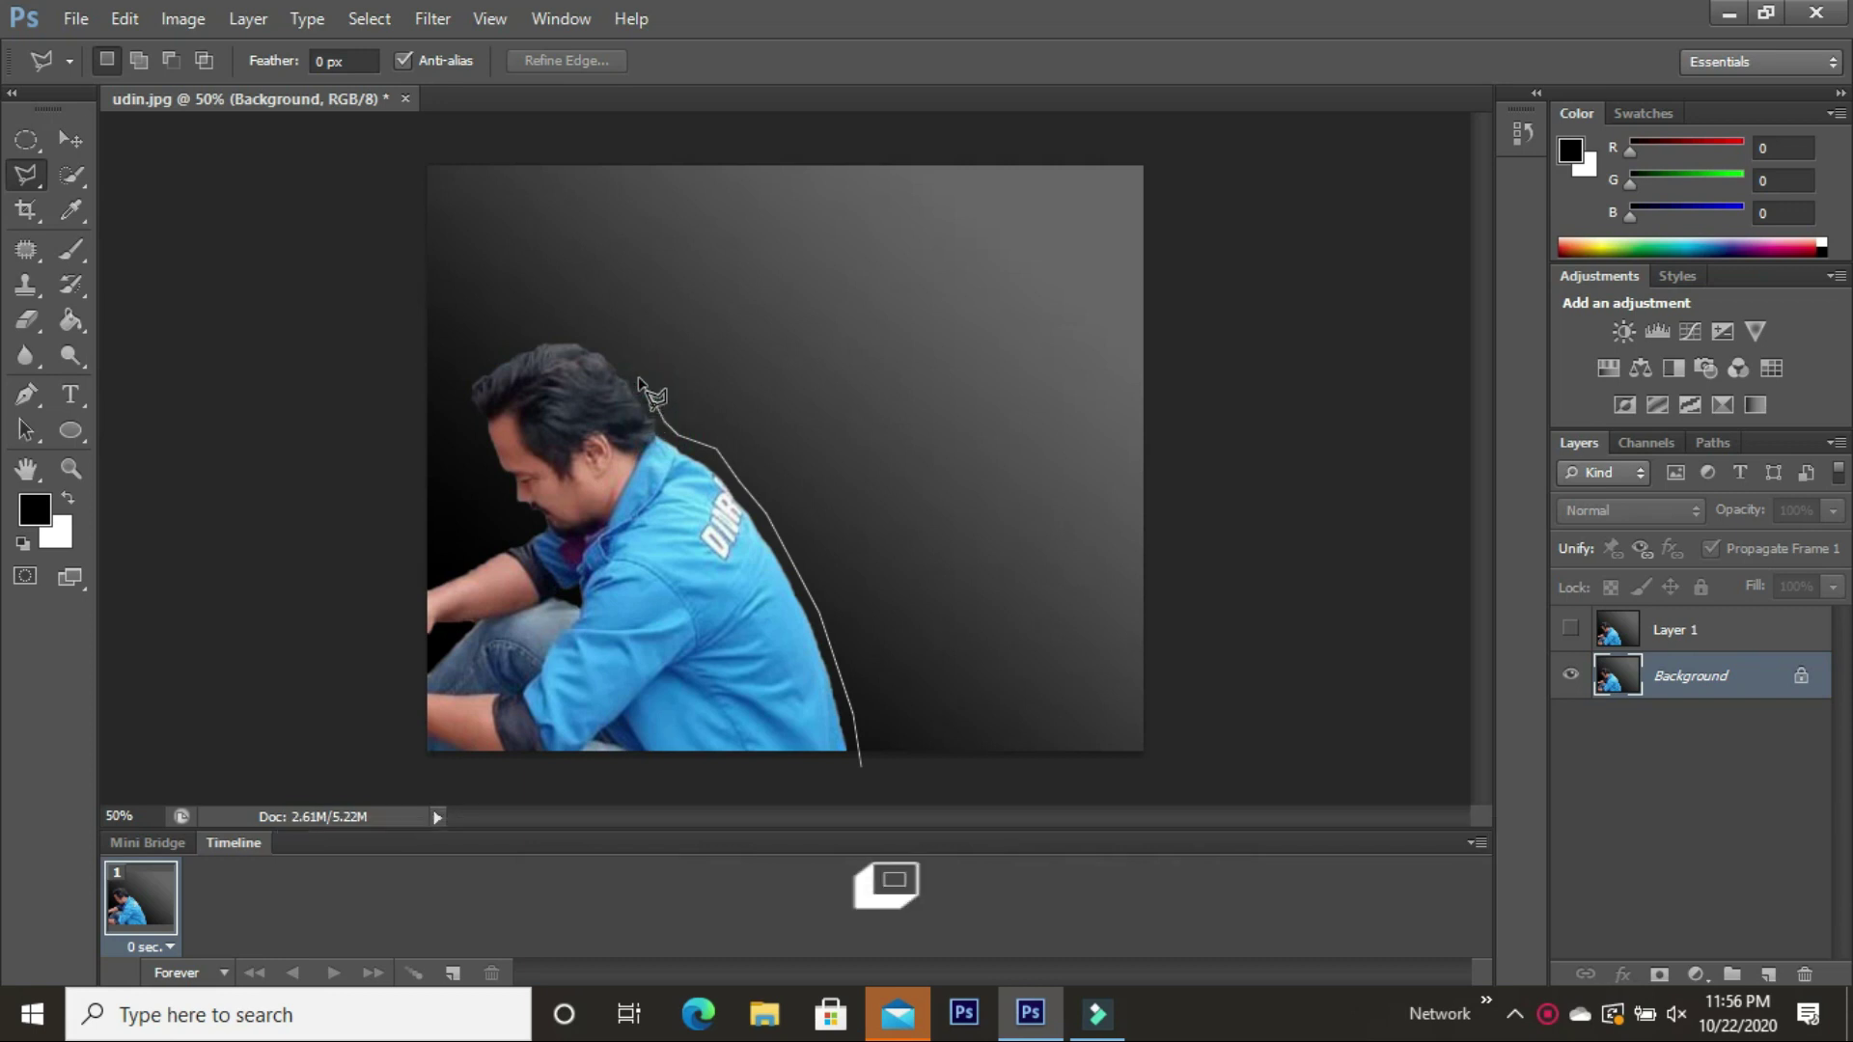
left_click(640, 379)
left_click(625, 361)
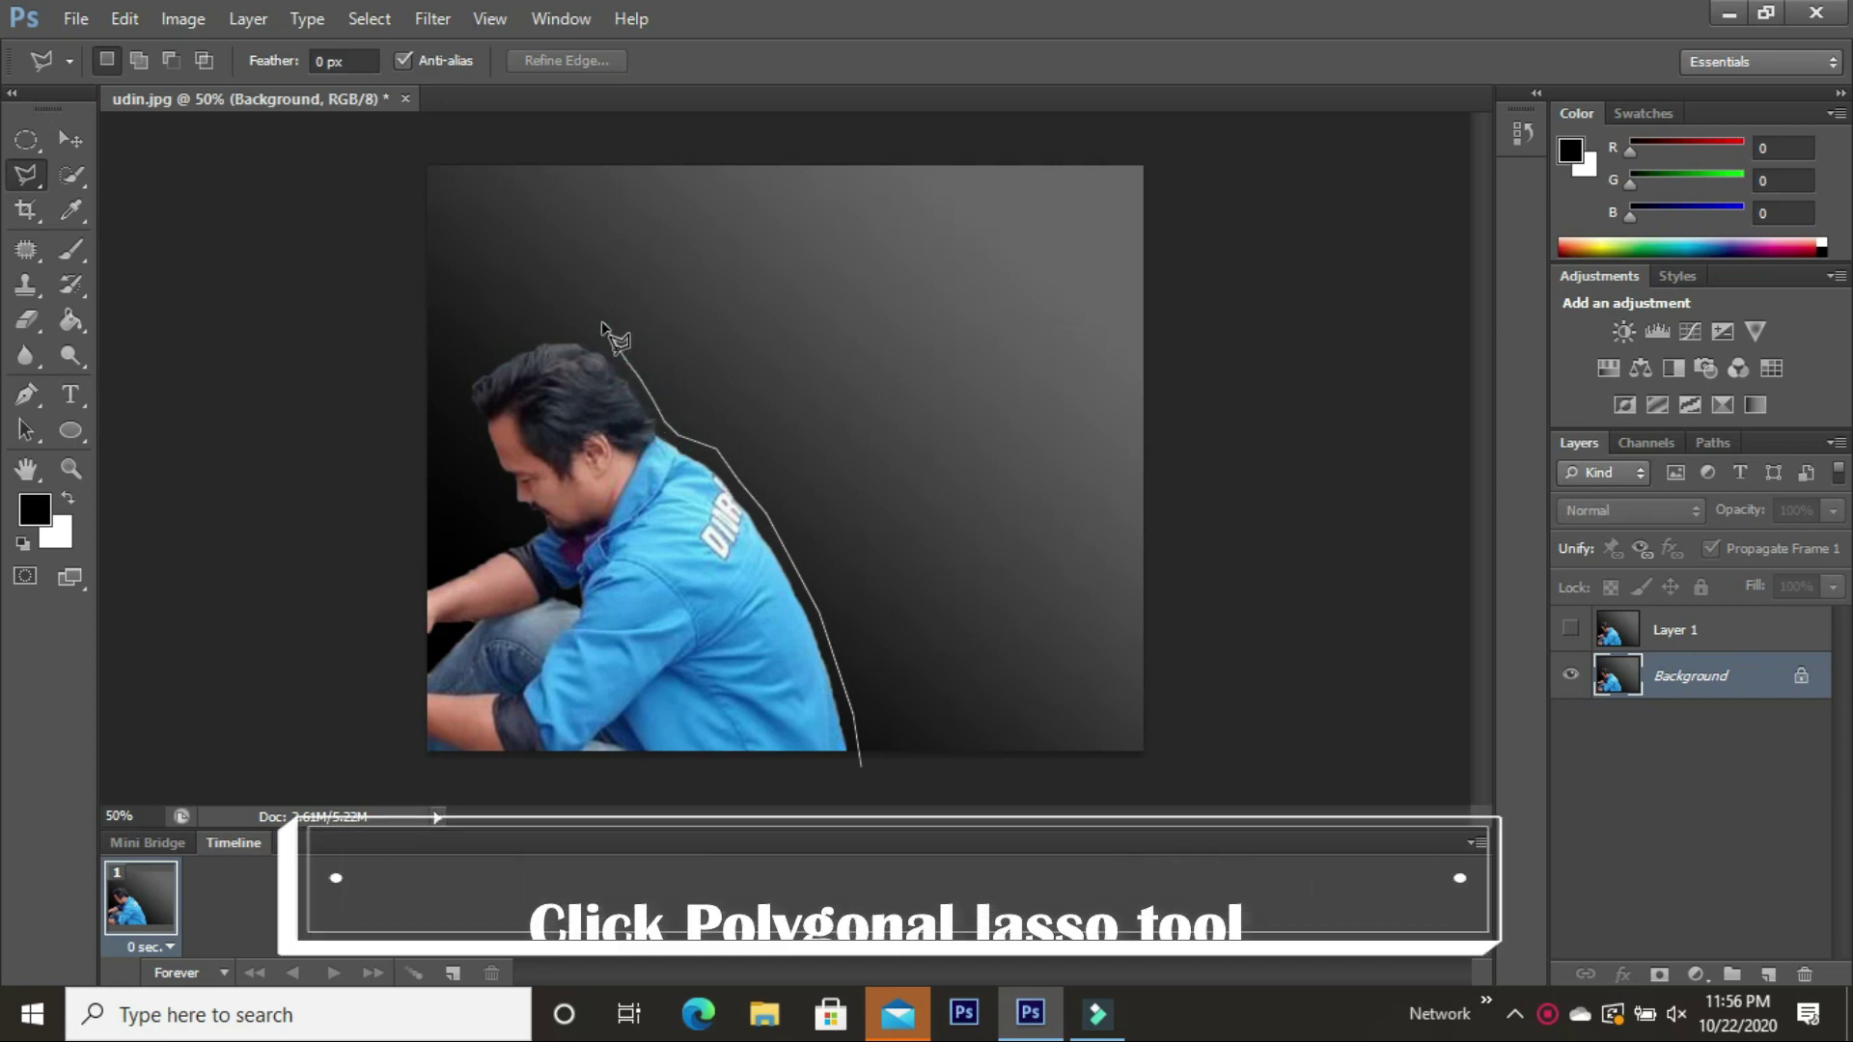
left_click(589, 336)
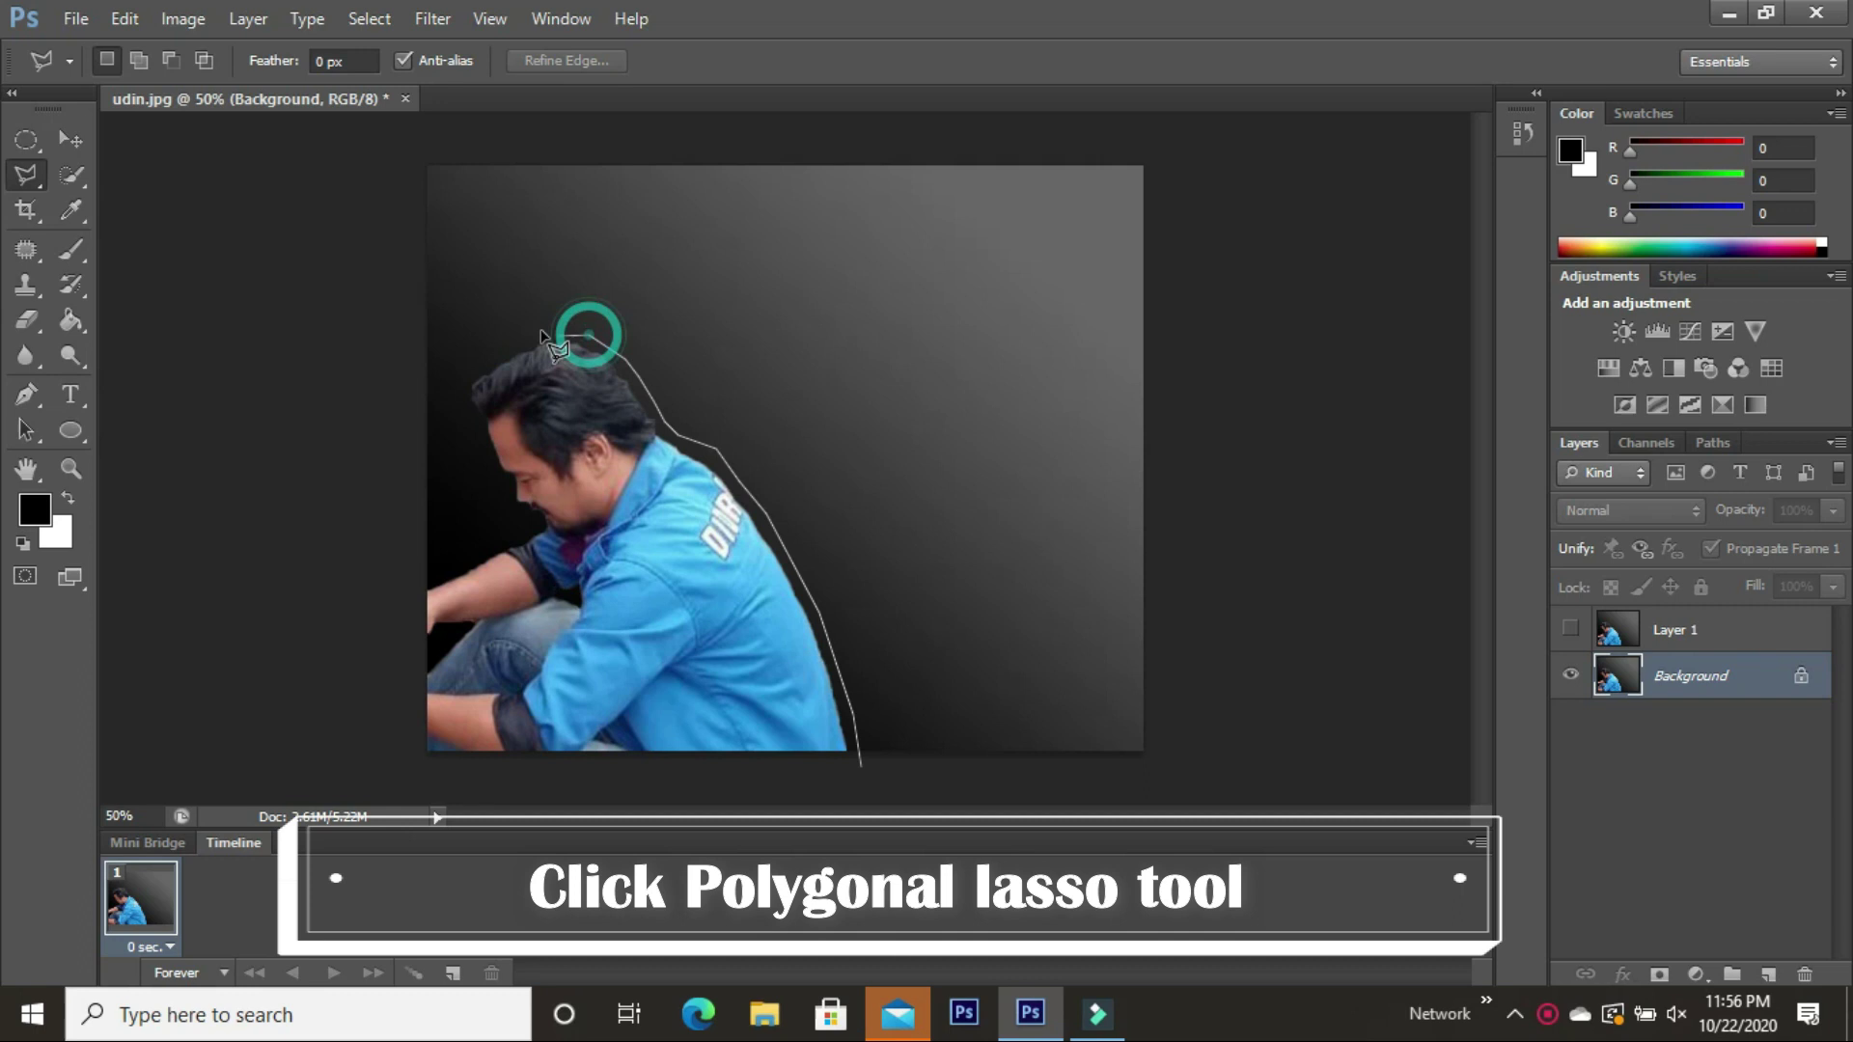
left_click(537, 330)
left_click(506, 348)
left_click(468, 370)
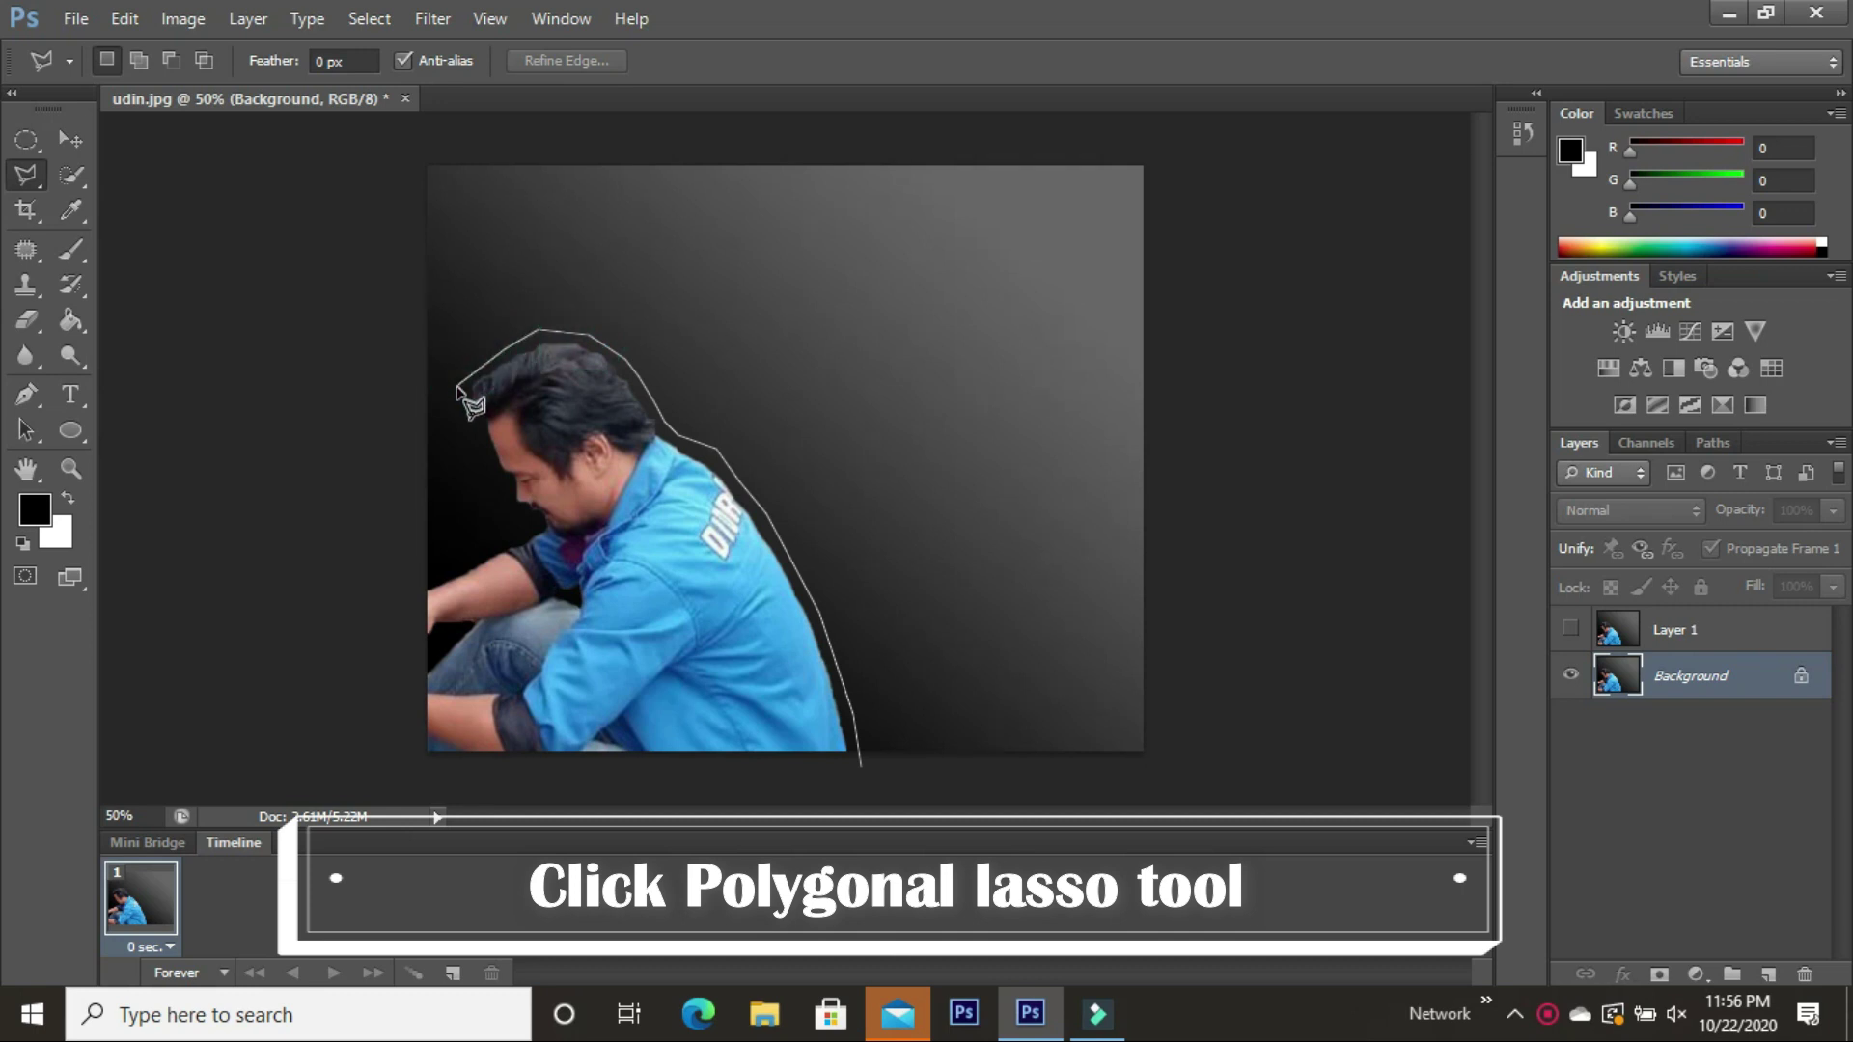
left_click(455, 388)
left_click(468, 427)
left_click(480, 437)
left_click(488, 463)
left_click(504, 505)
left_click(509, 513)
left_click(528, 521)
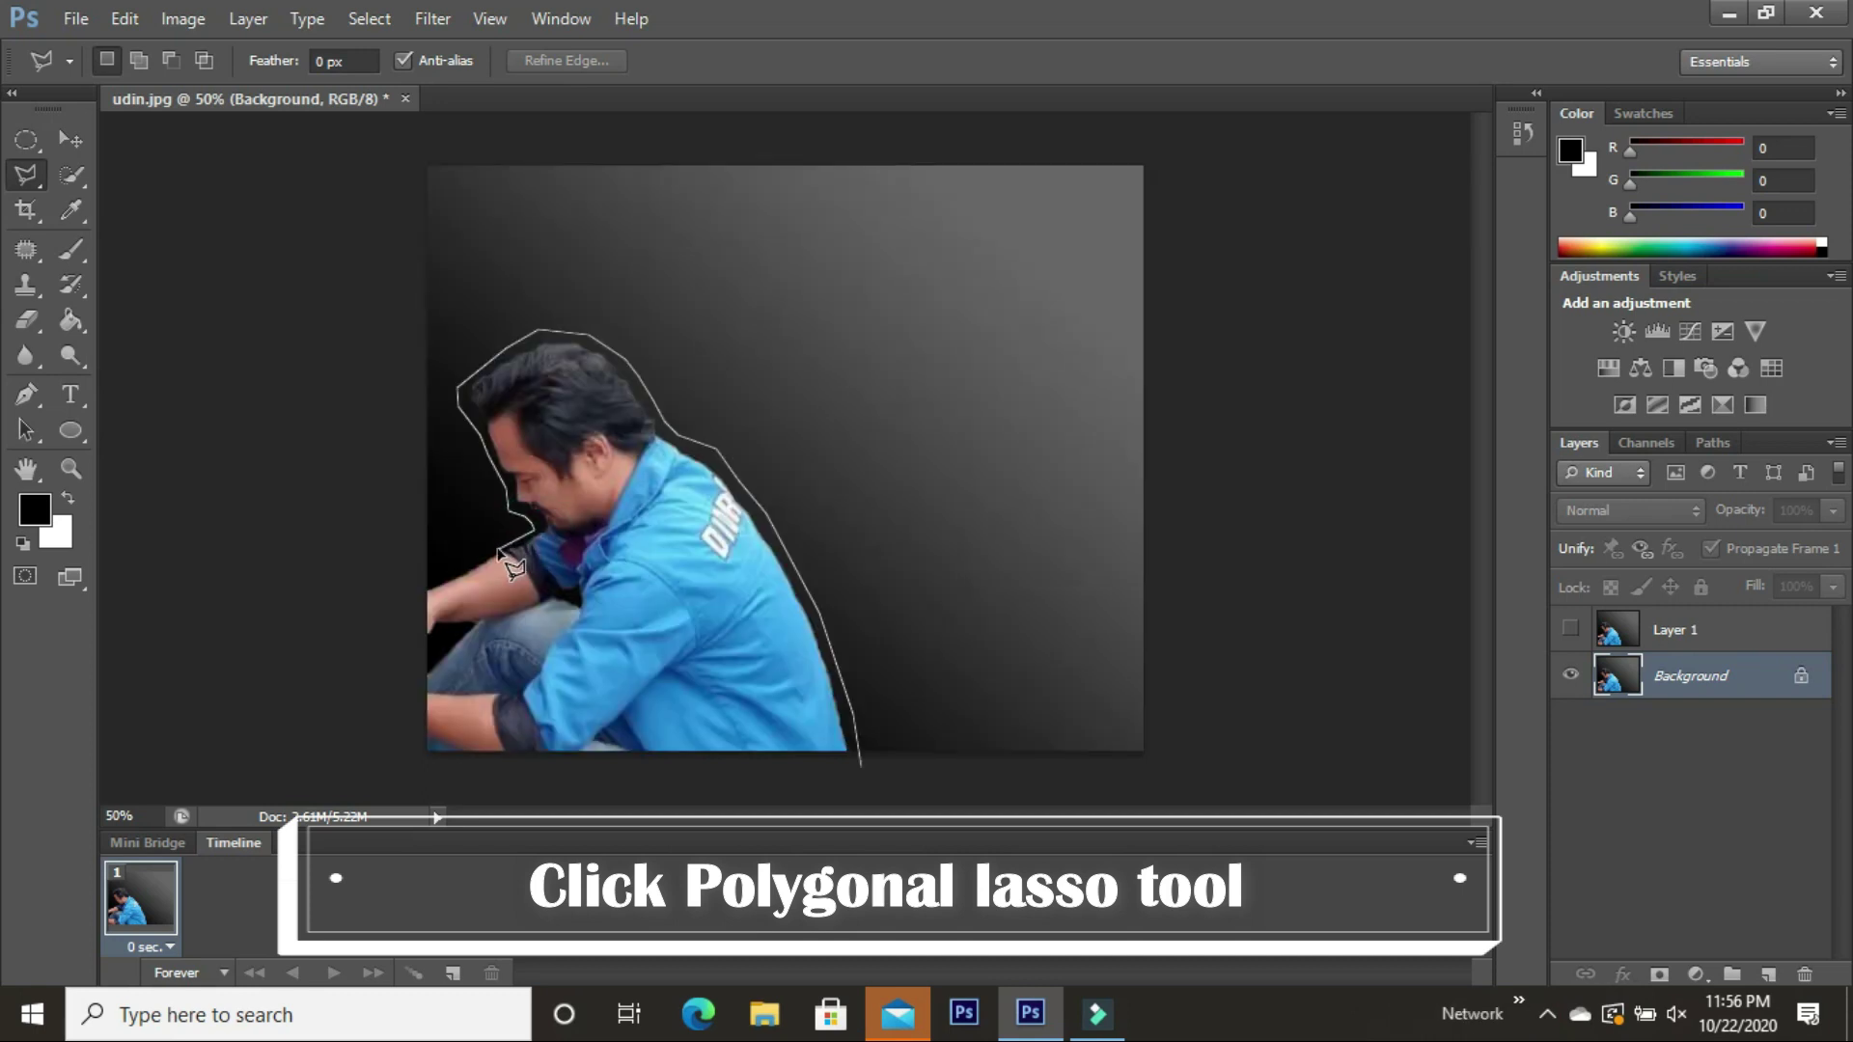
left_click(497, 546)
left_click(457, 566)
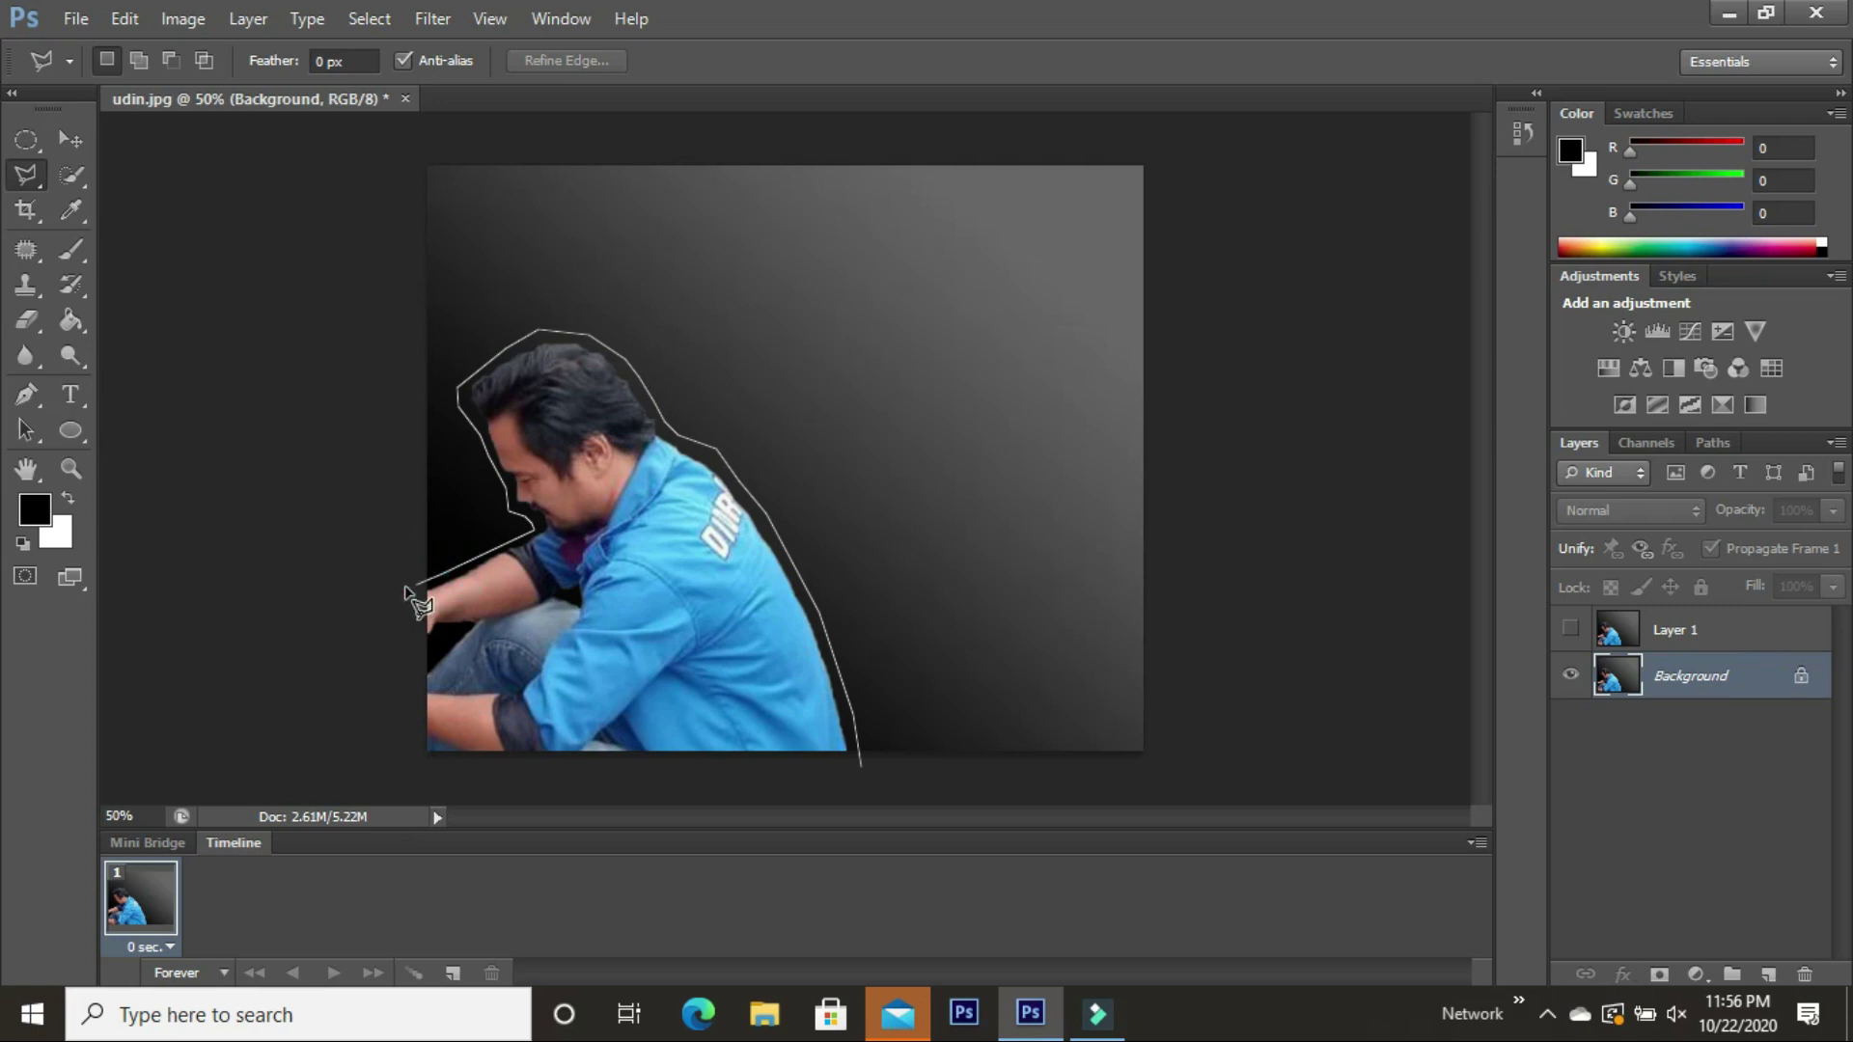
left_click(405, 586)
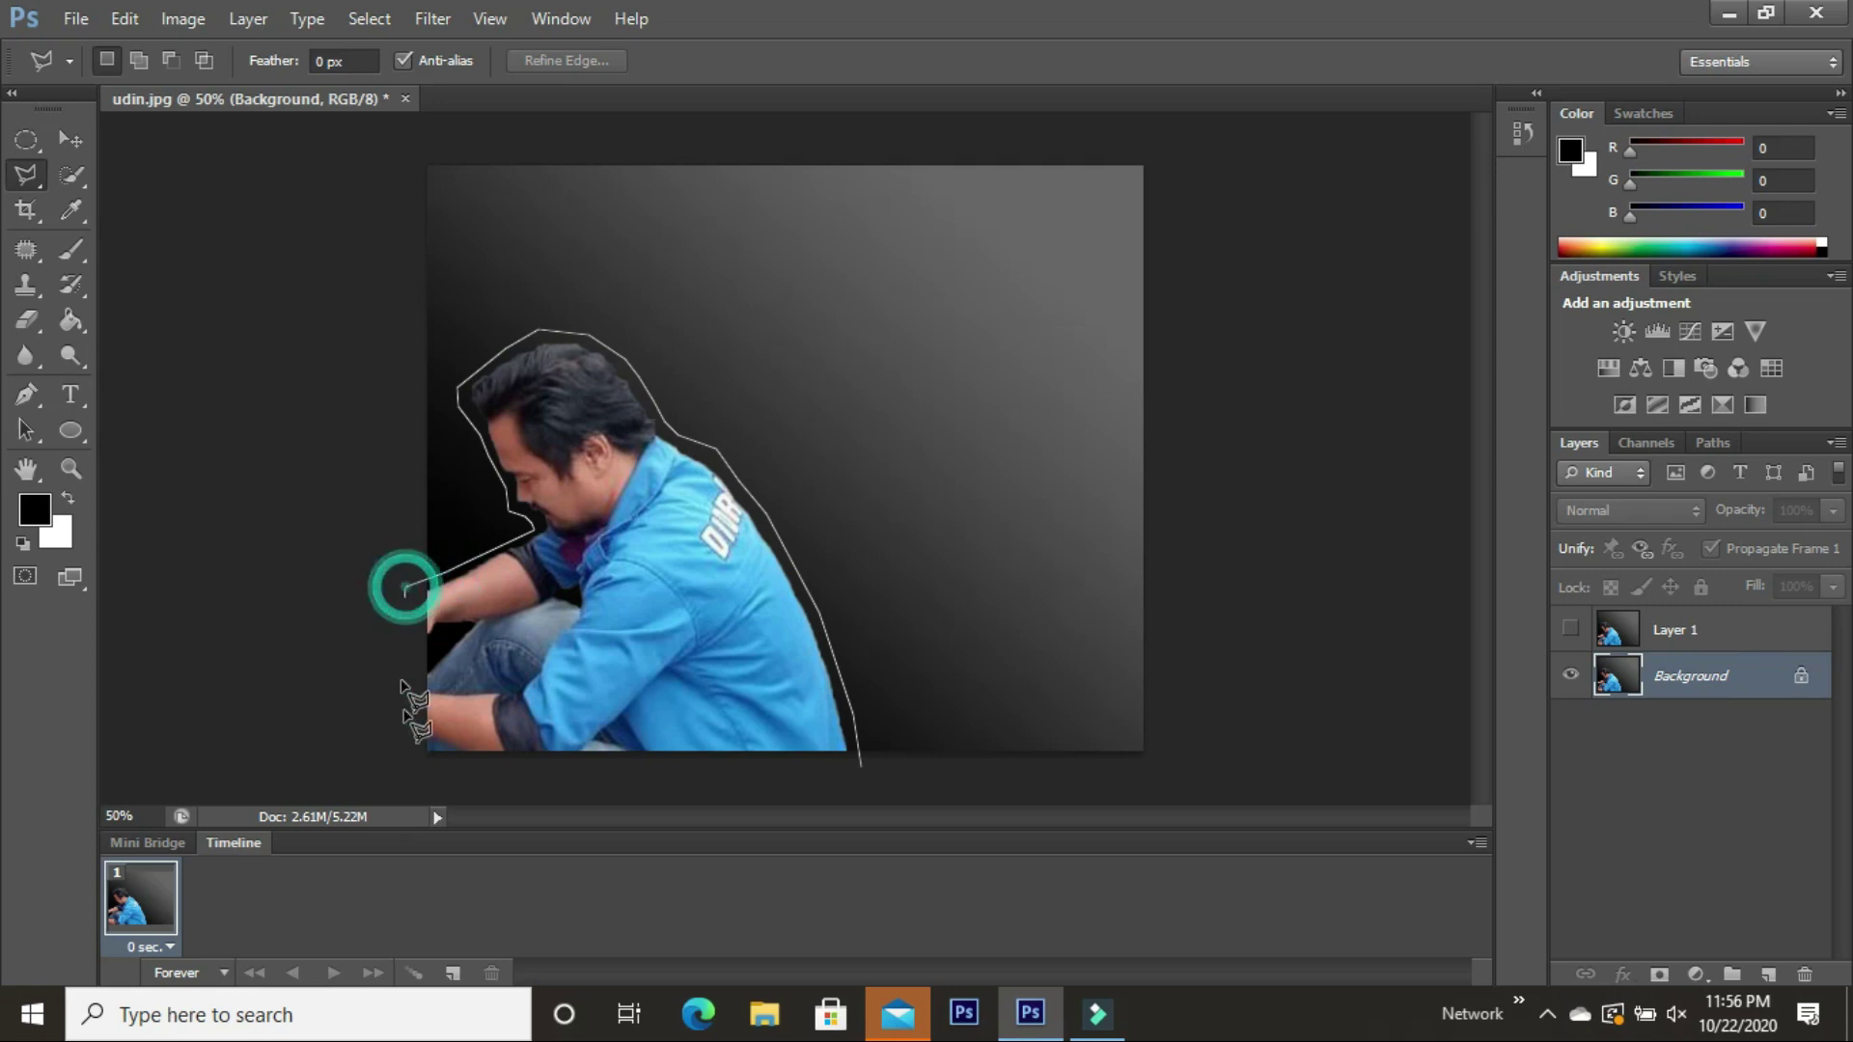
left_click(406, 761)
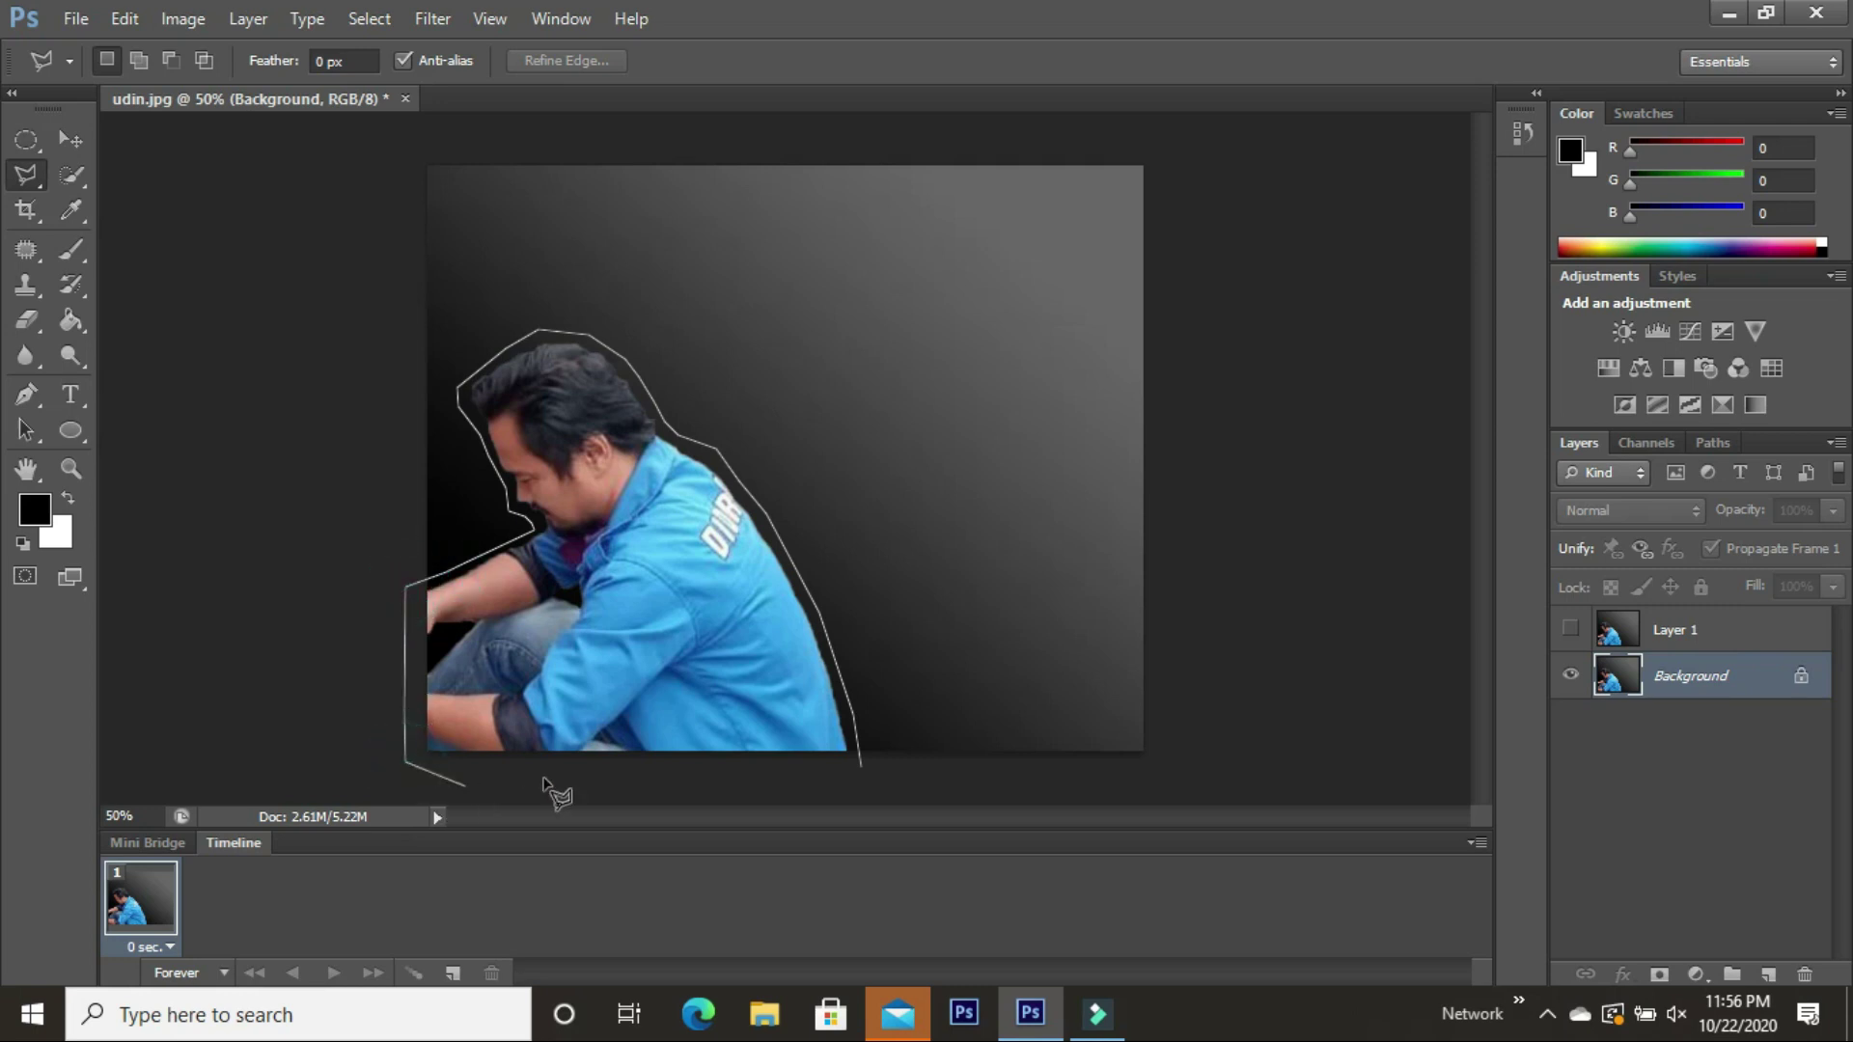
left_click(862, 764)
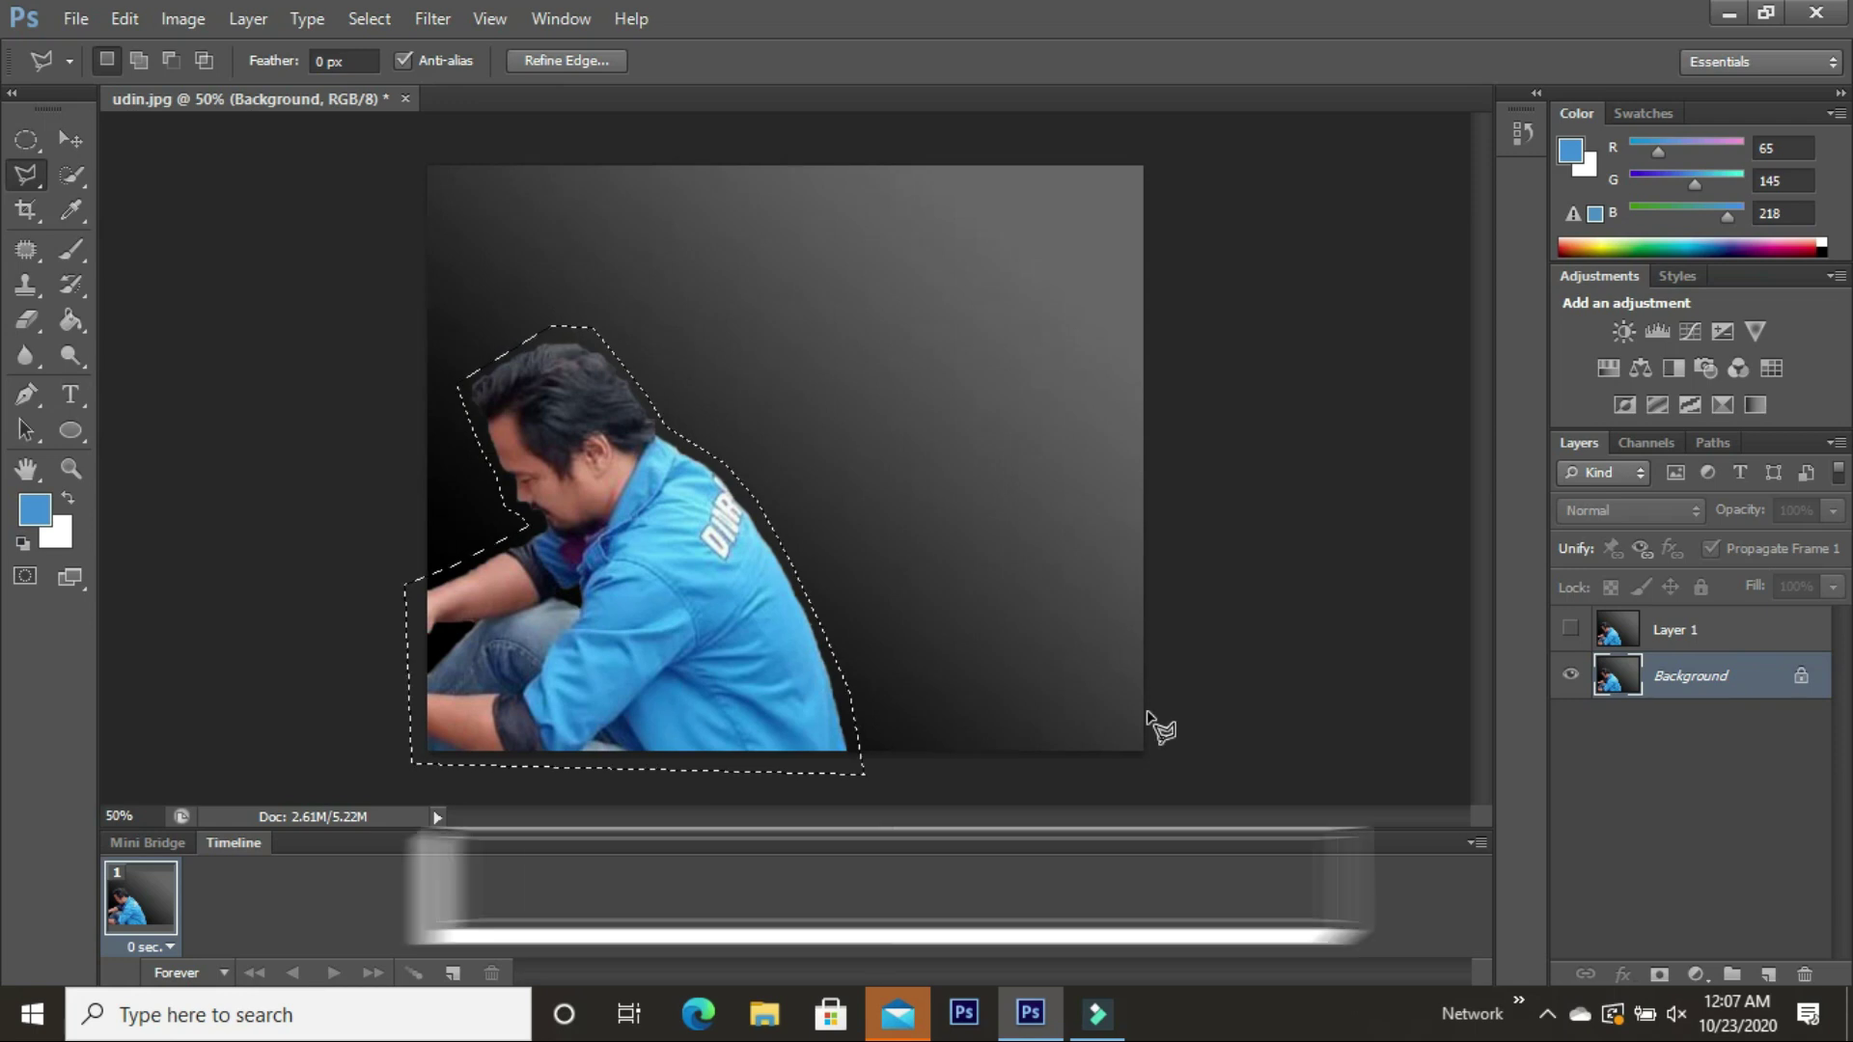
Fill the selected area on the Background layer using Content-Aware, with Normal mode and 100% opacity
right_click(697, 625)
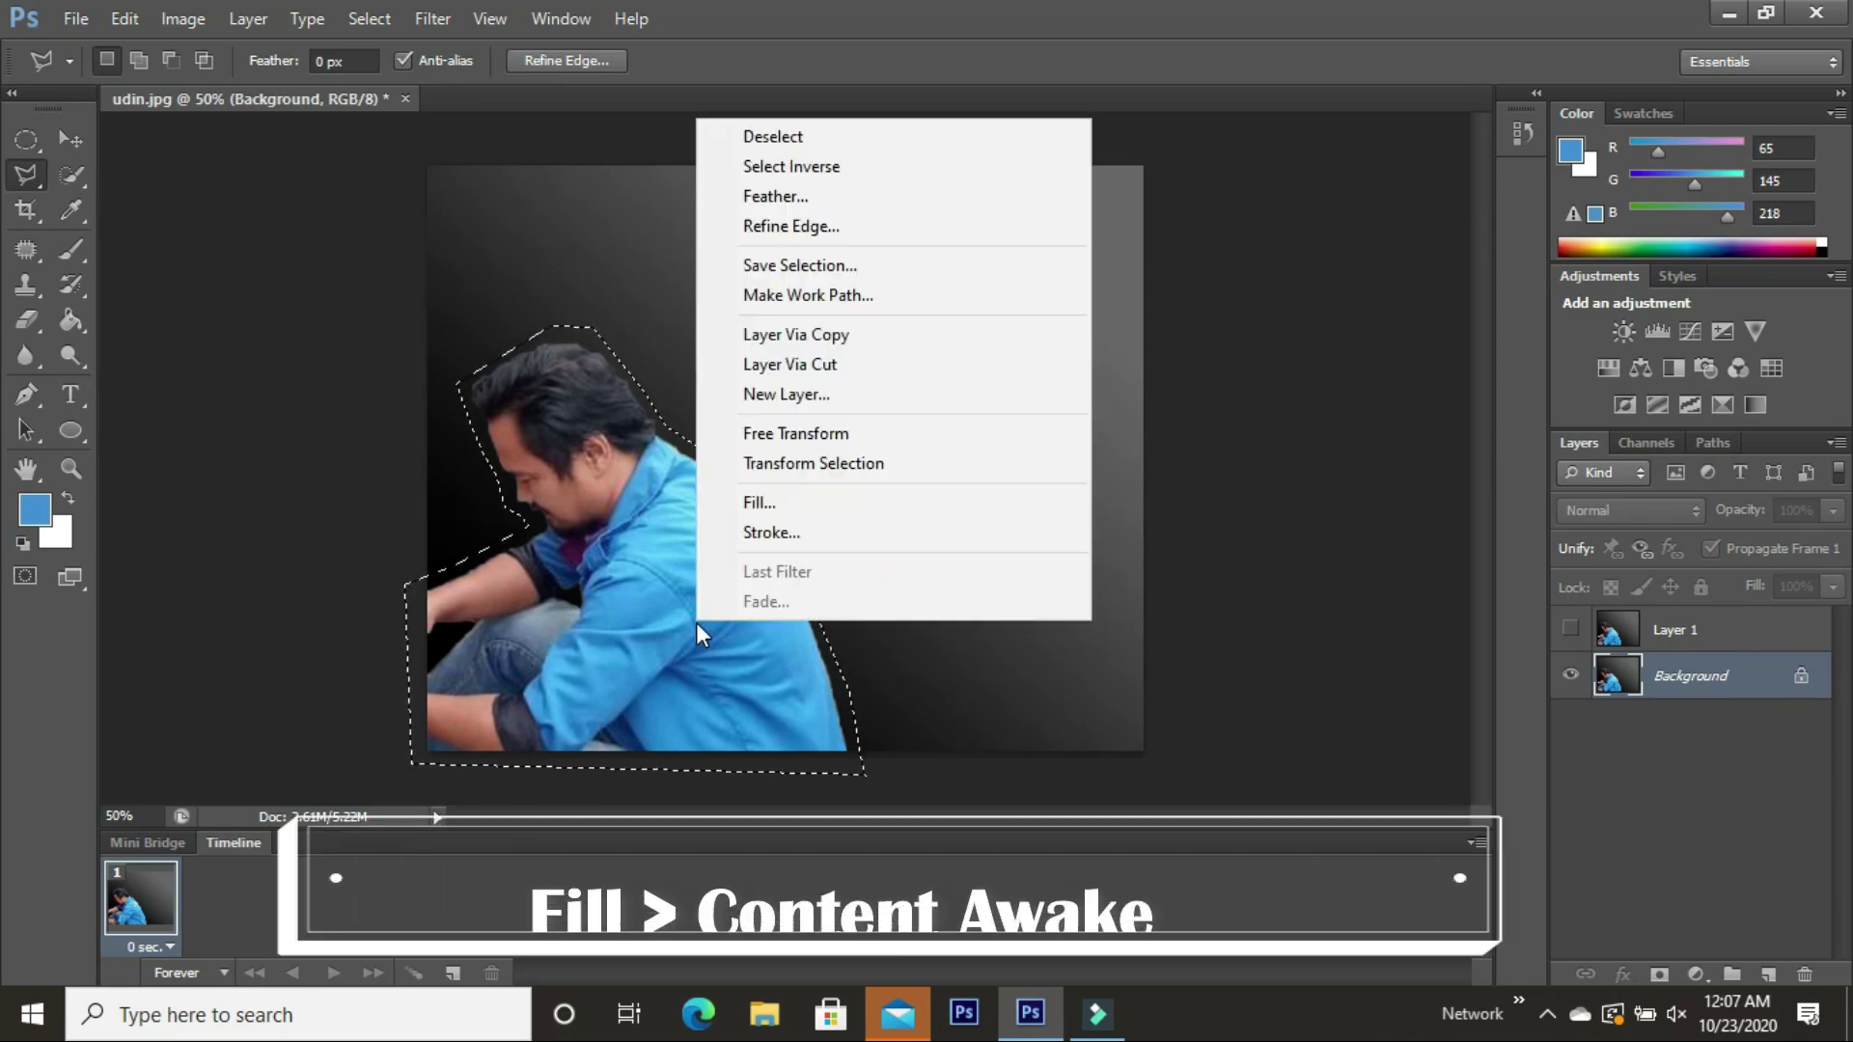
left_click(828, 502)
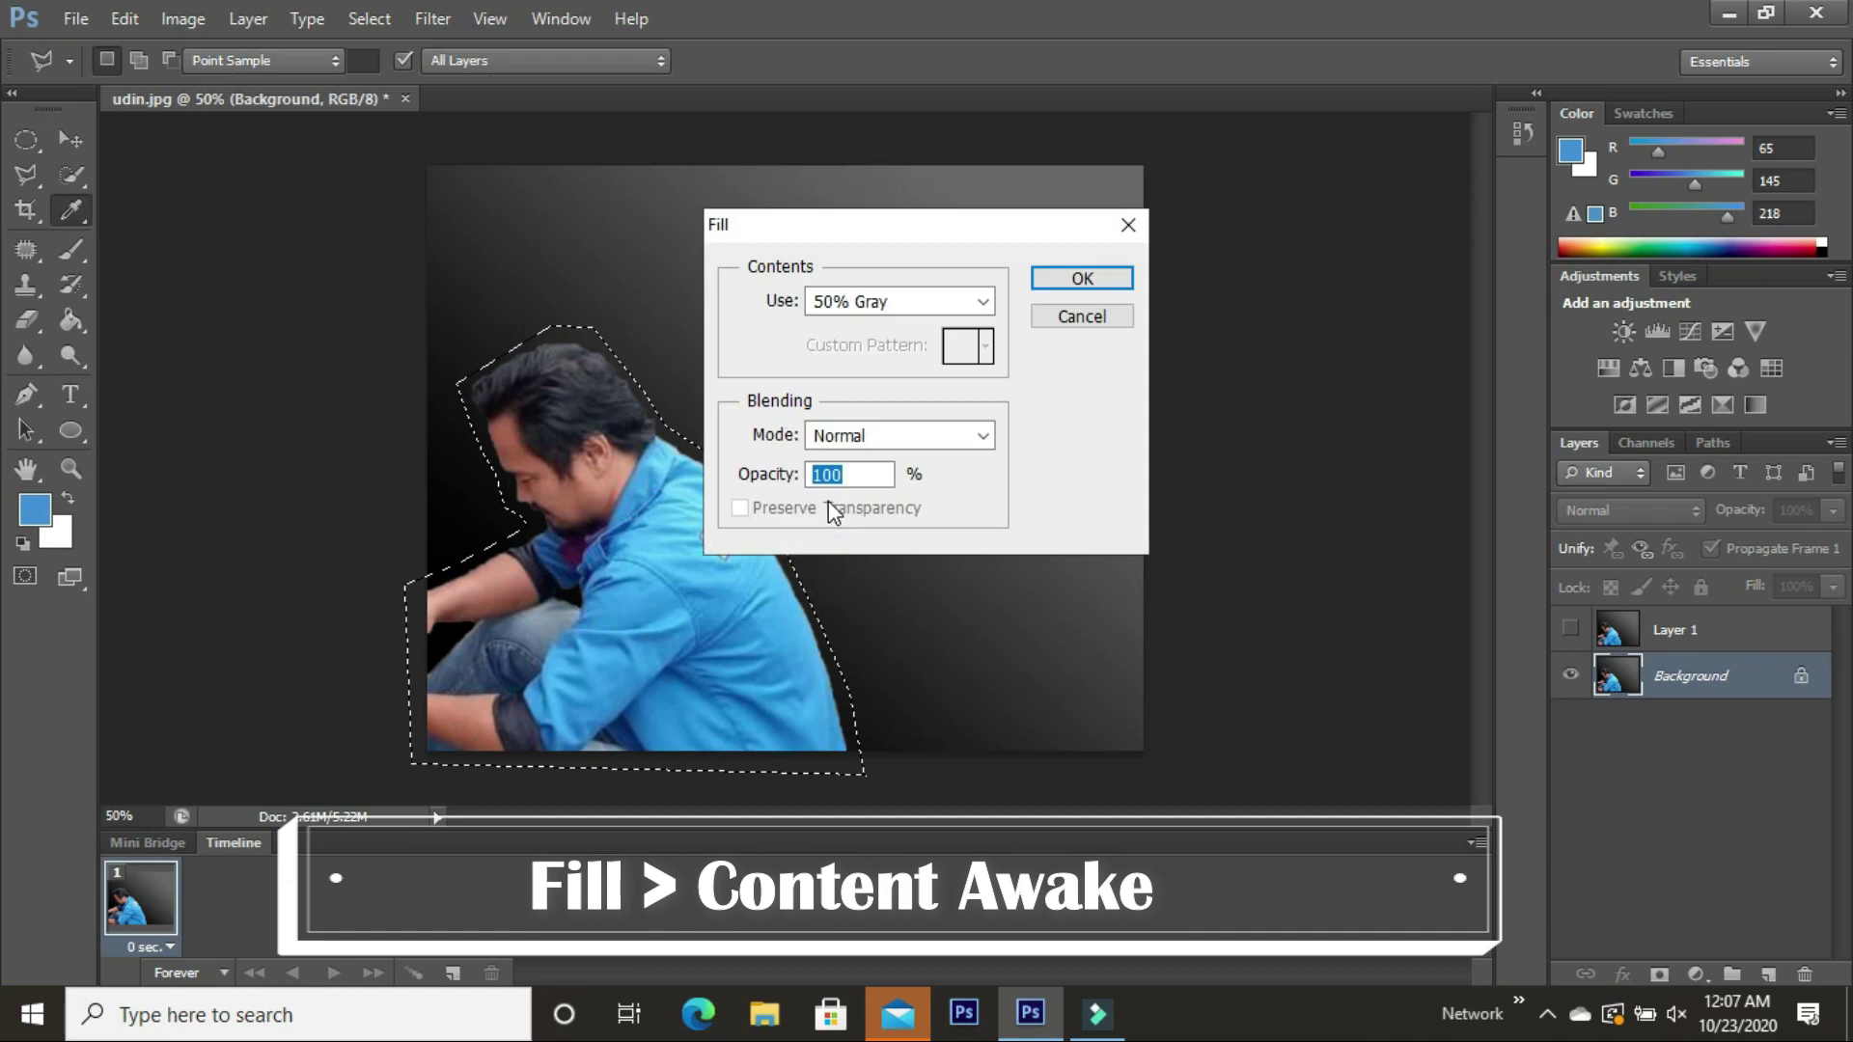
left_click(983, 301)
left_click(934, 435)
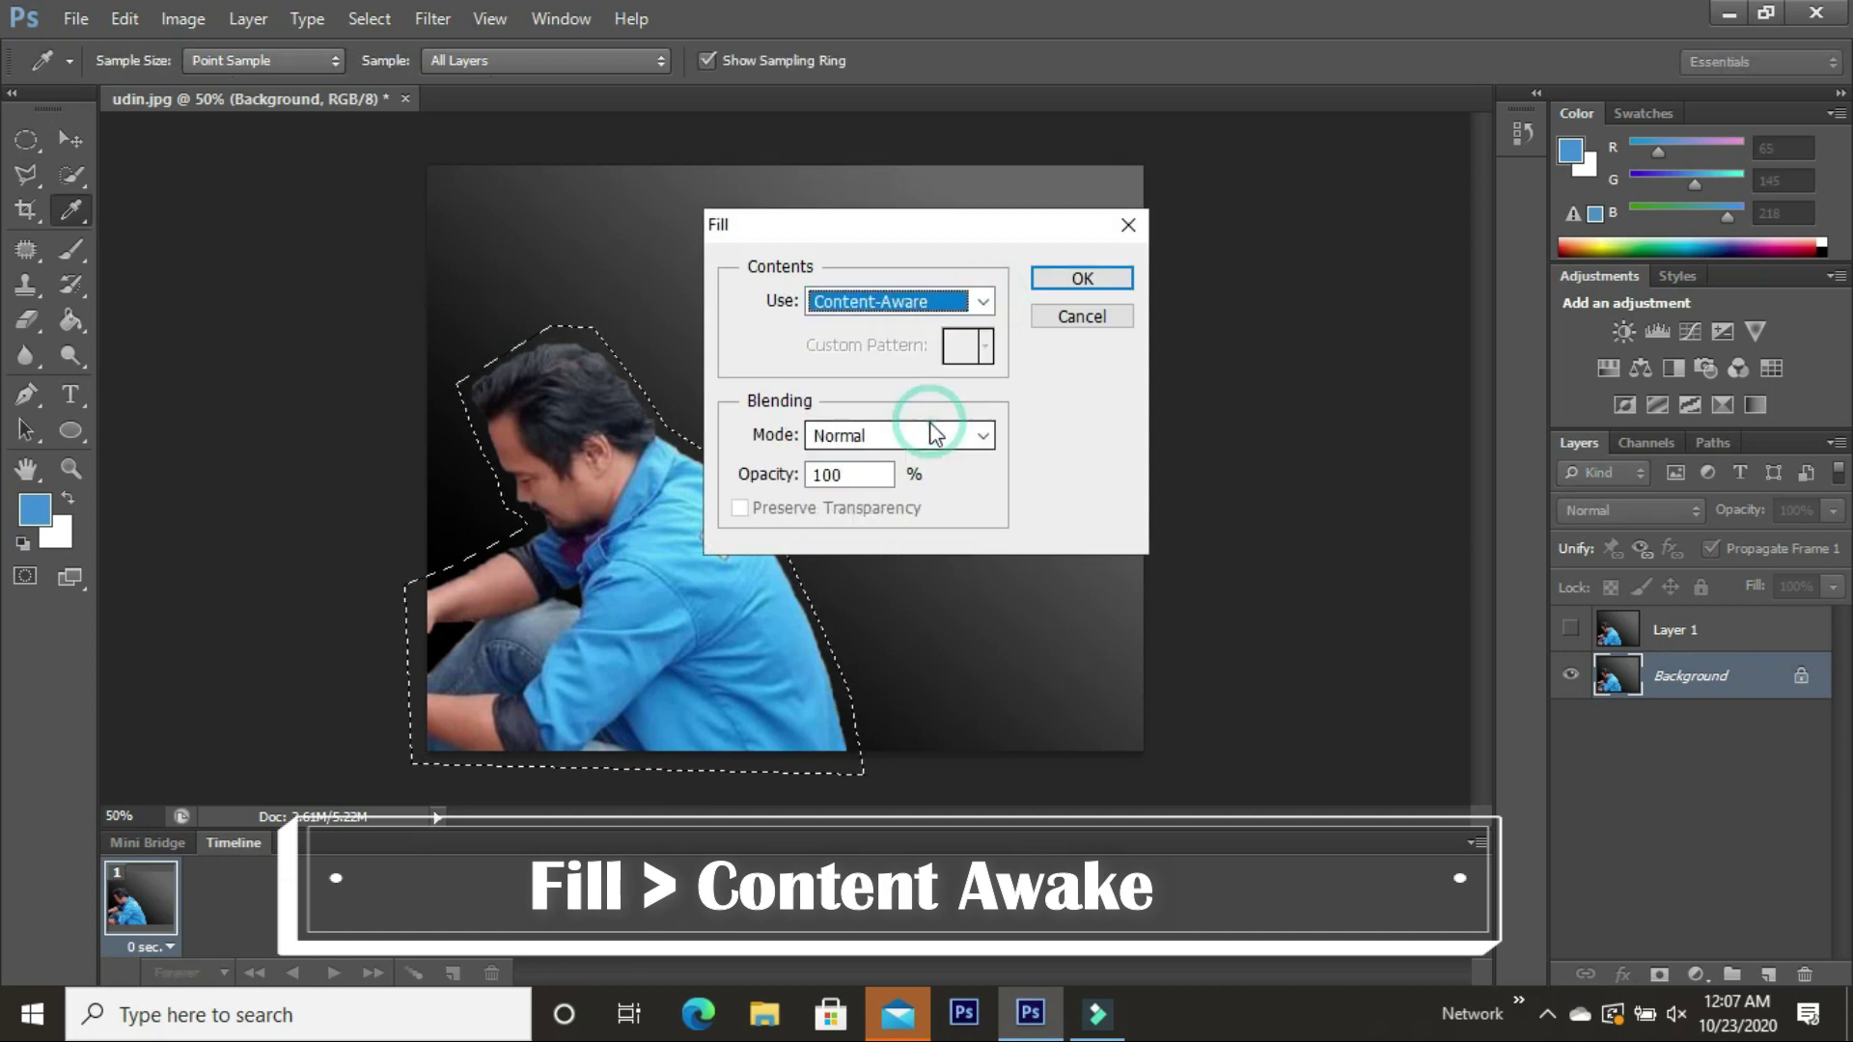
left_click(1058, 286)
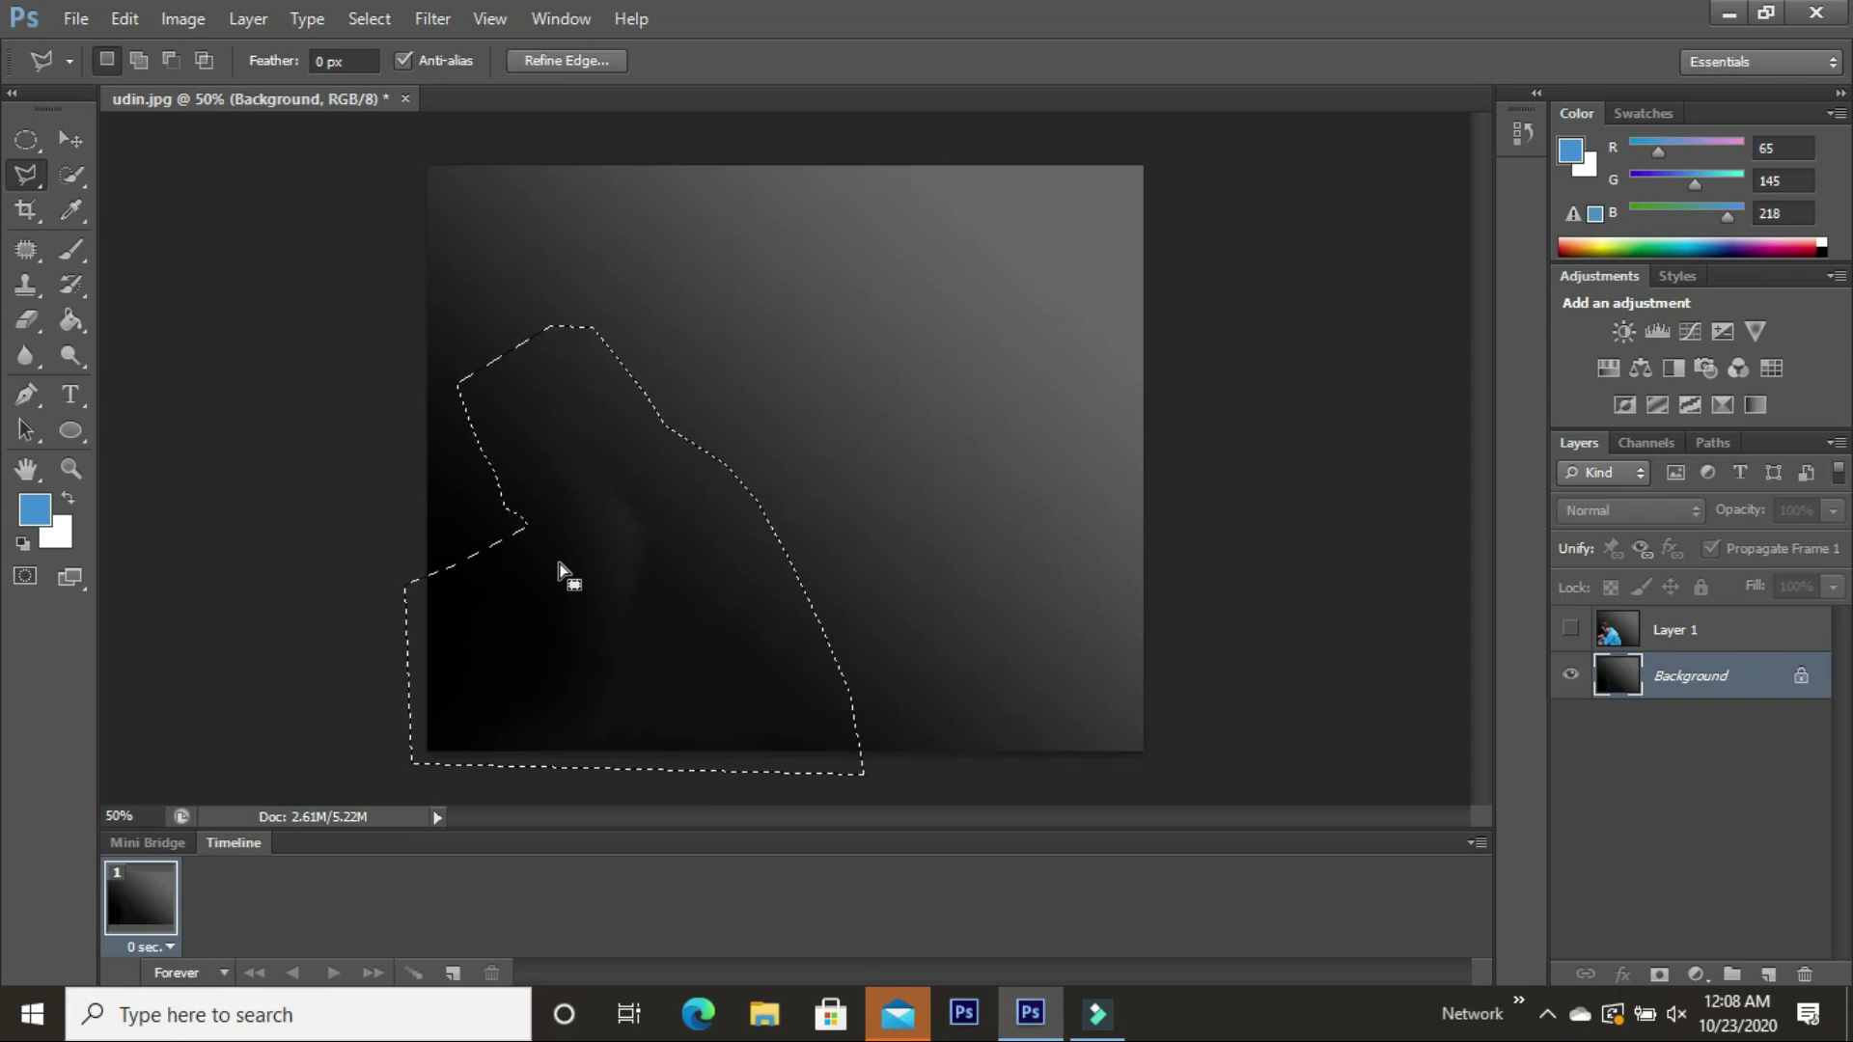
Make Layer 1 visible again and deselect the lasso outline
left_click(79, 183)
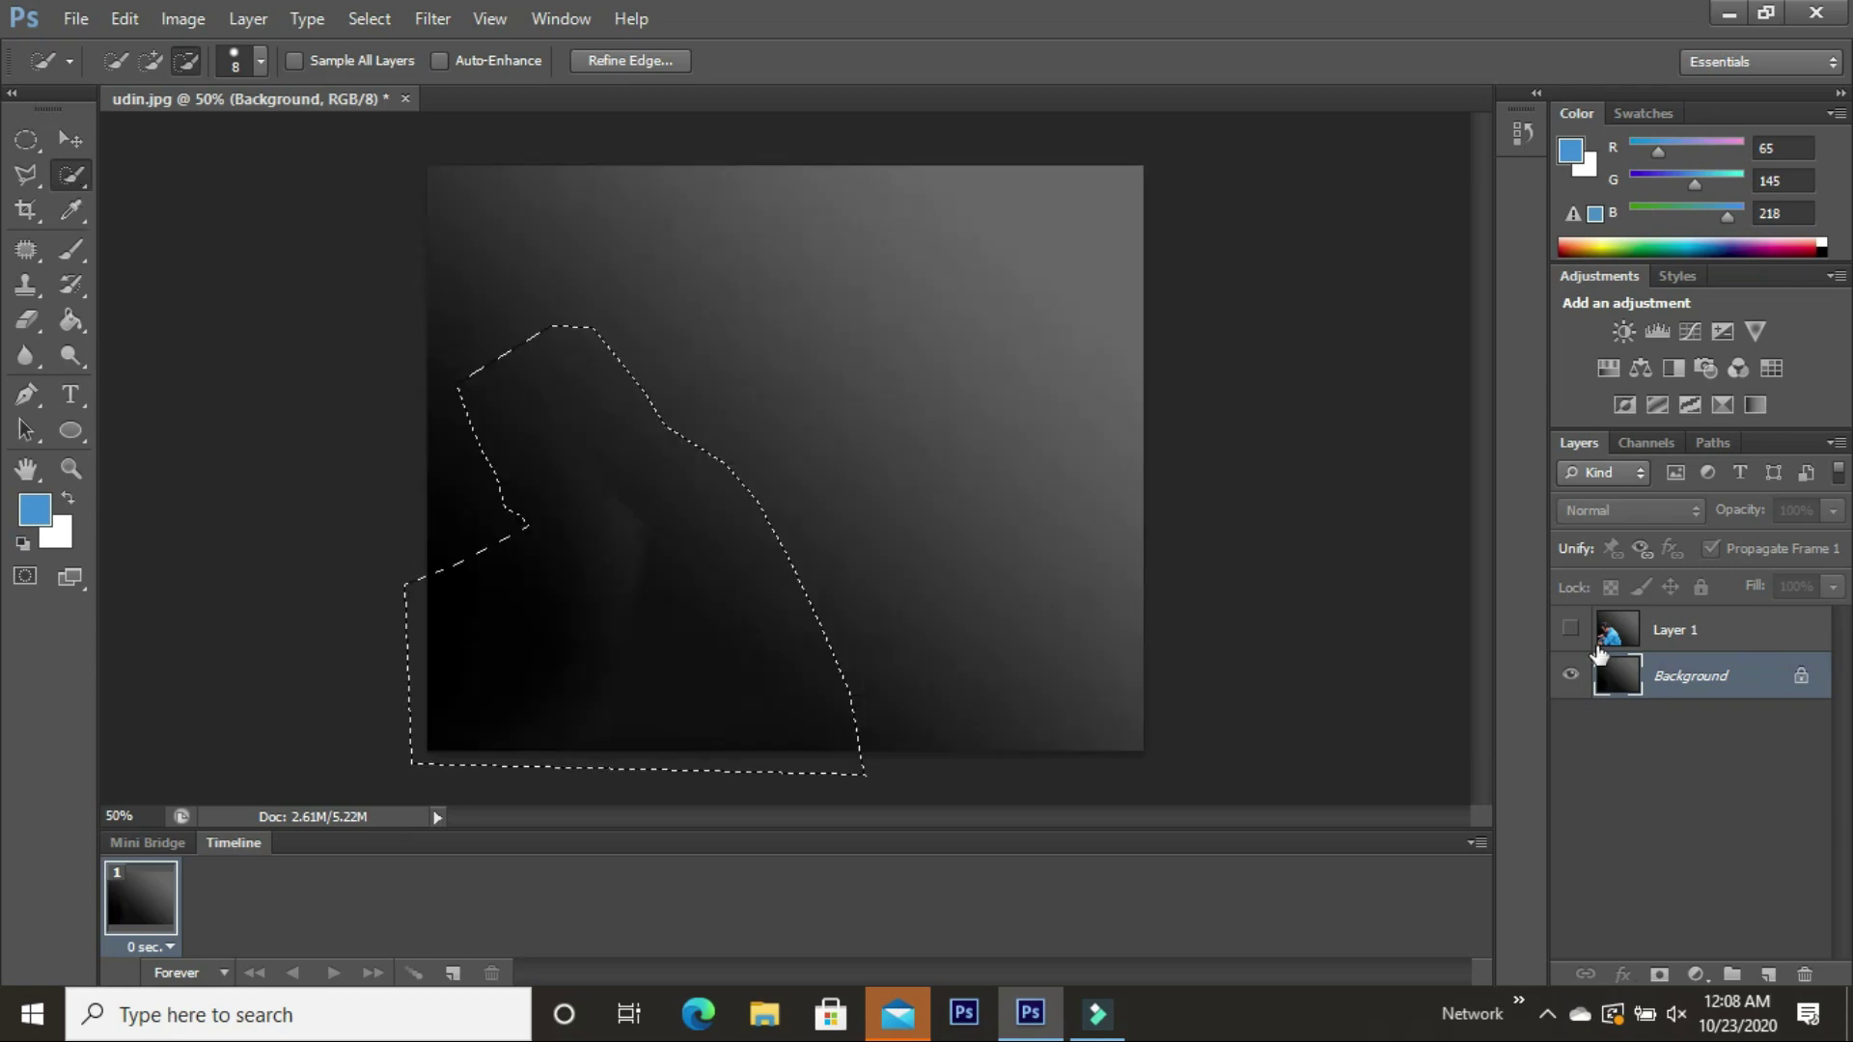
left_click(1569, 629)
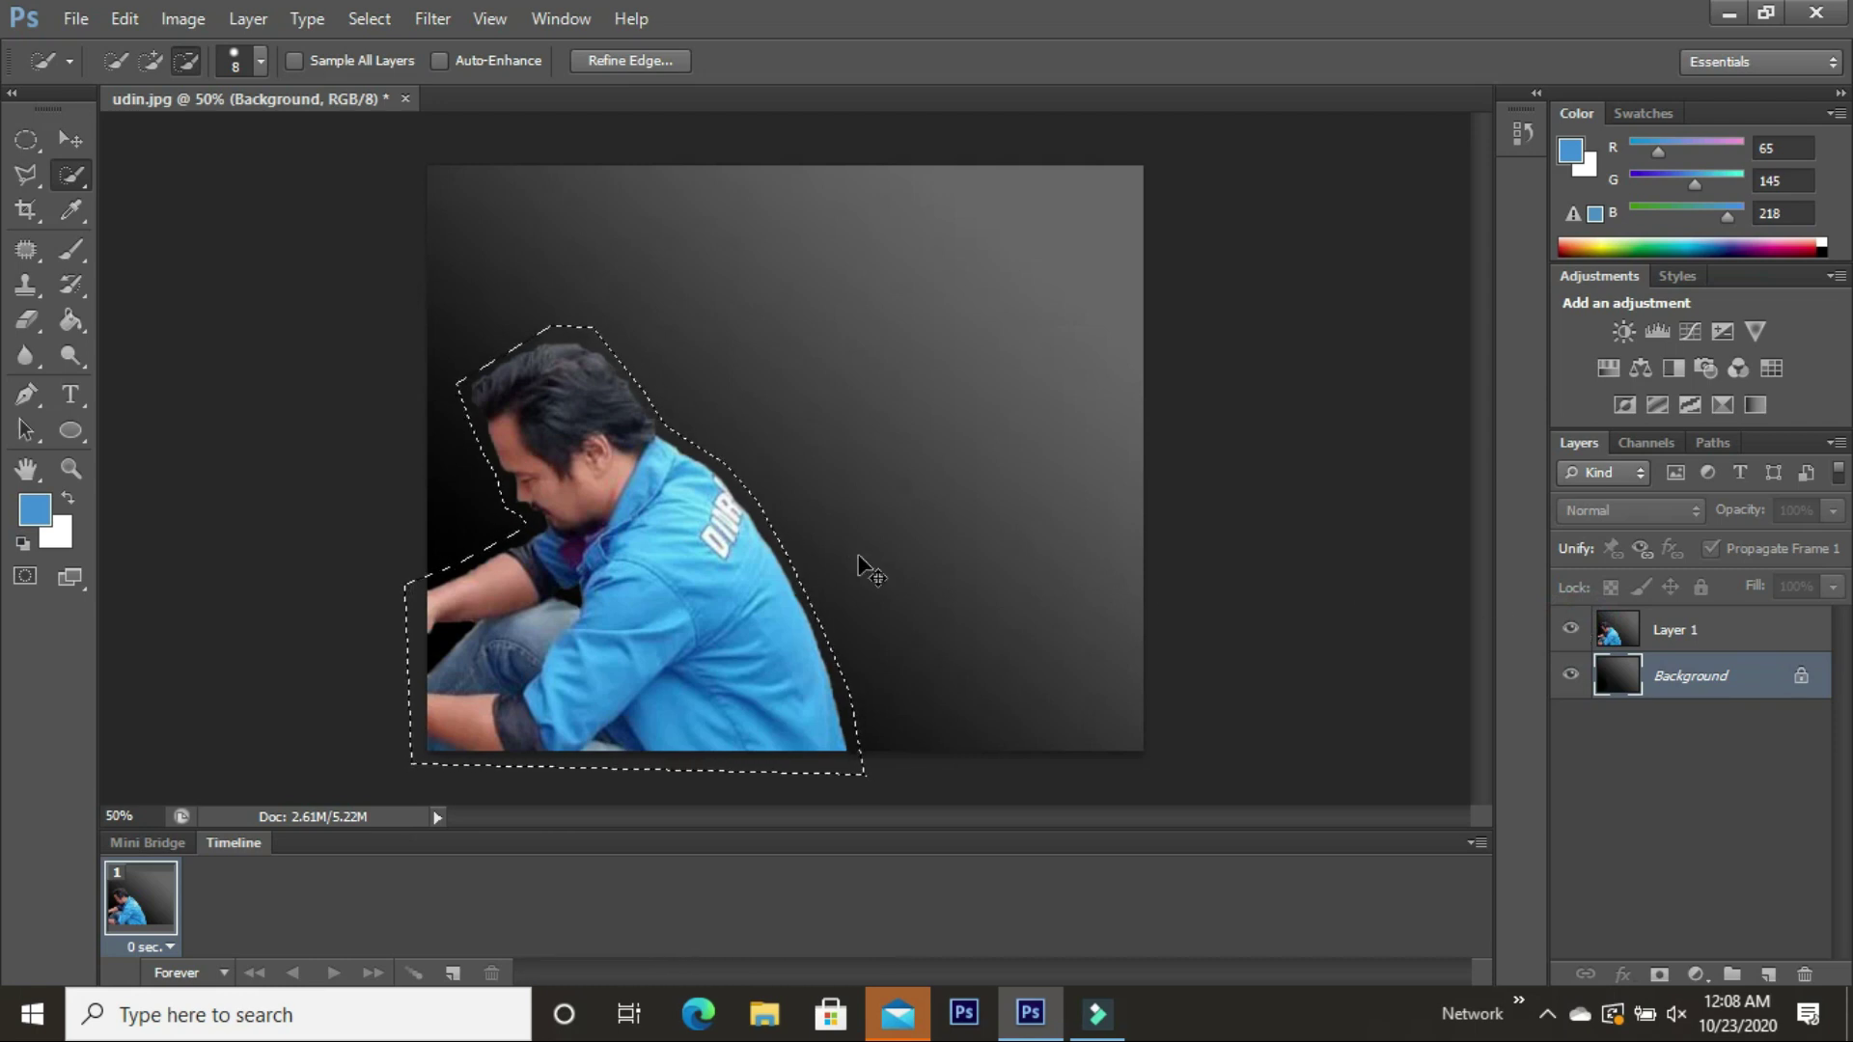
key("ctrl+d")
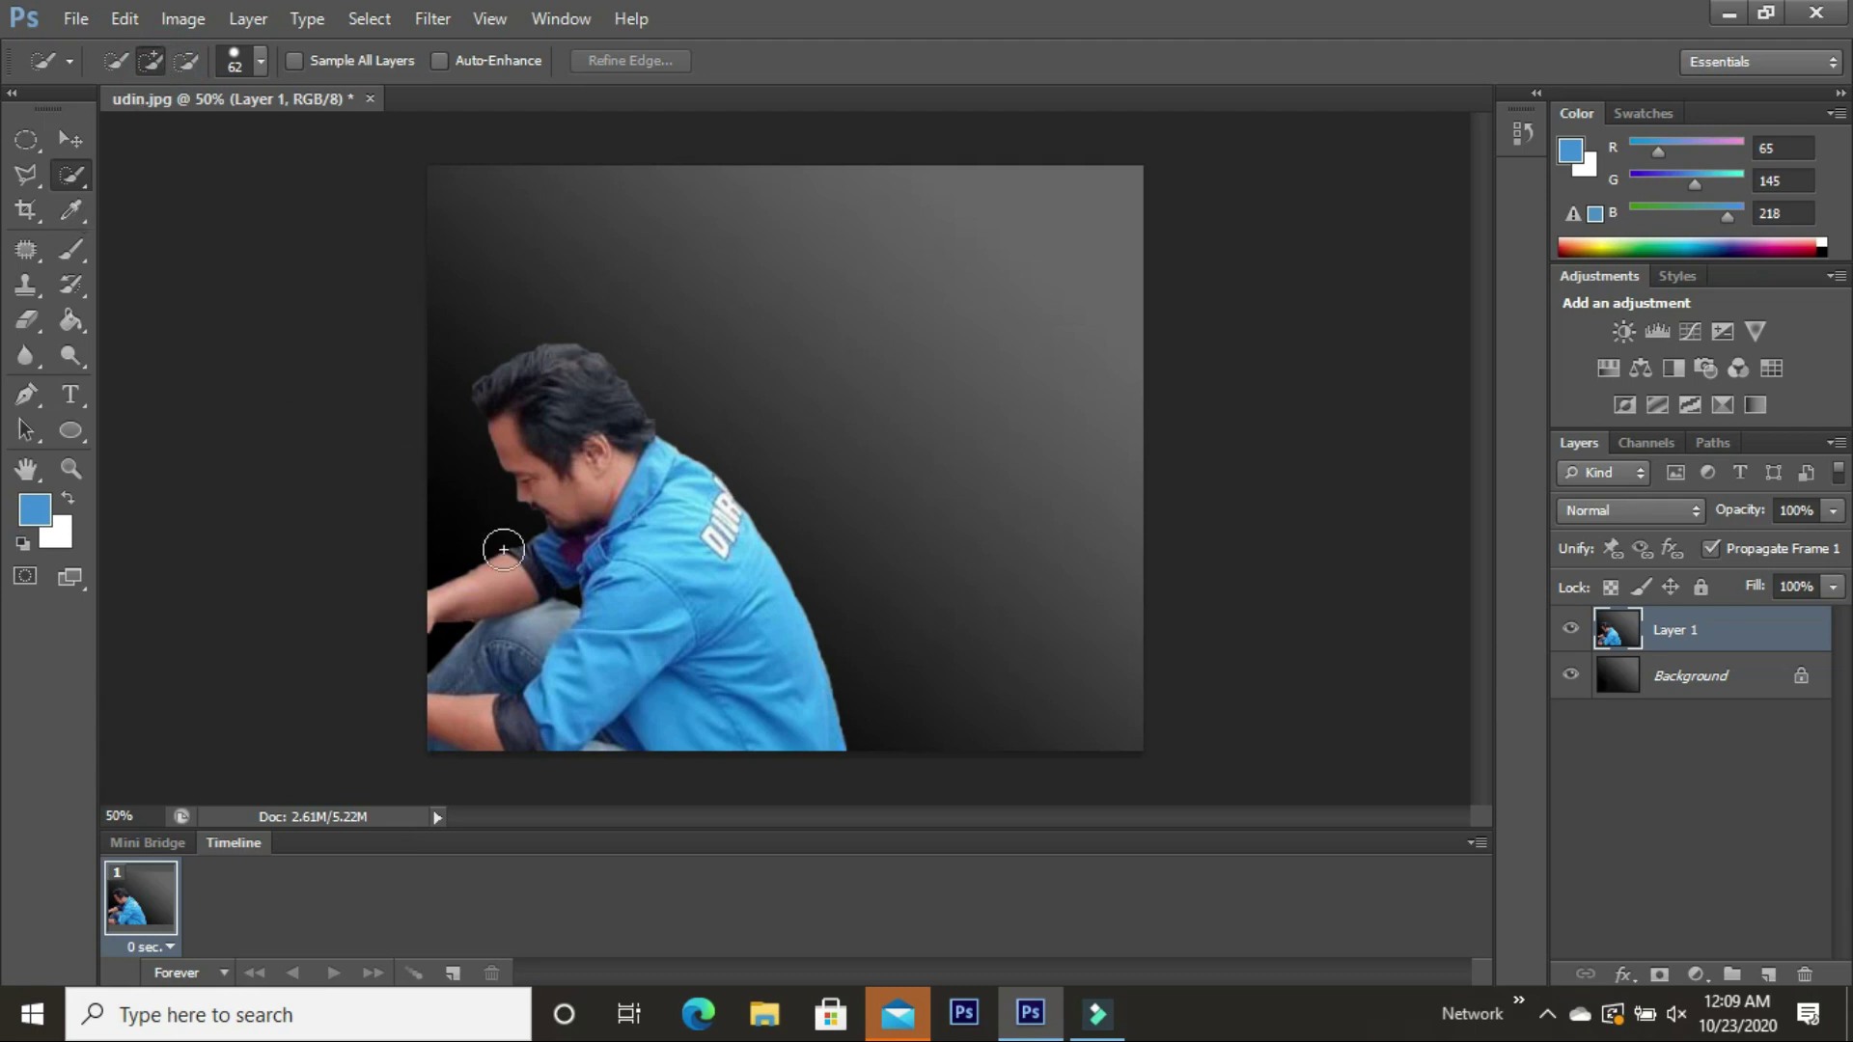
Select the man's jacket, head, arms and legs on Layer 1 with the Quick Selection tool
left_click(706, 676)
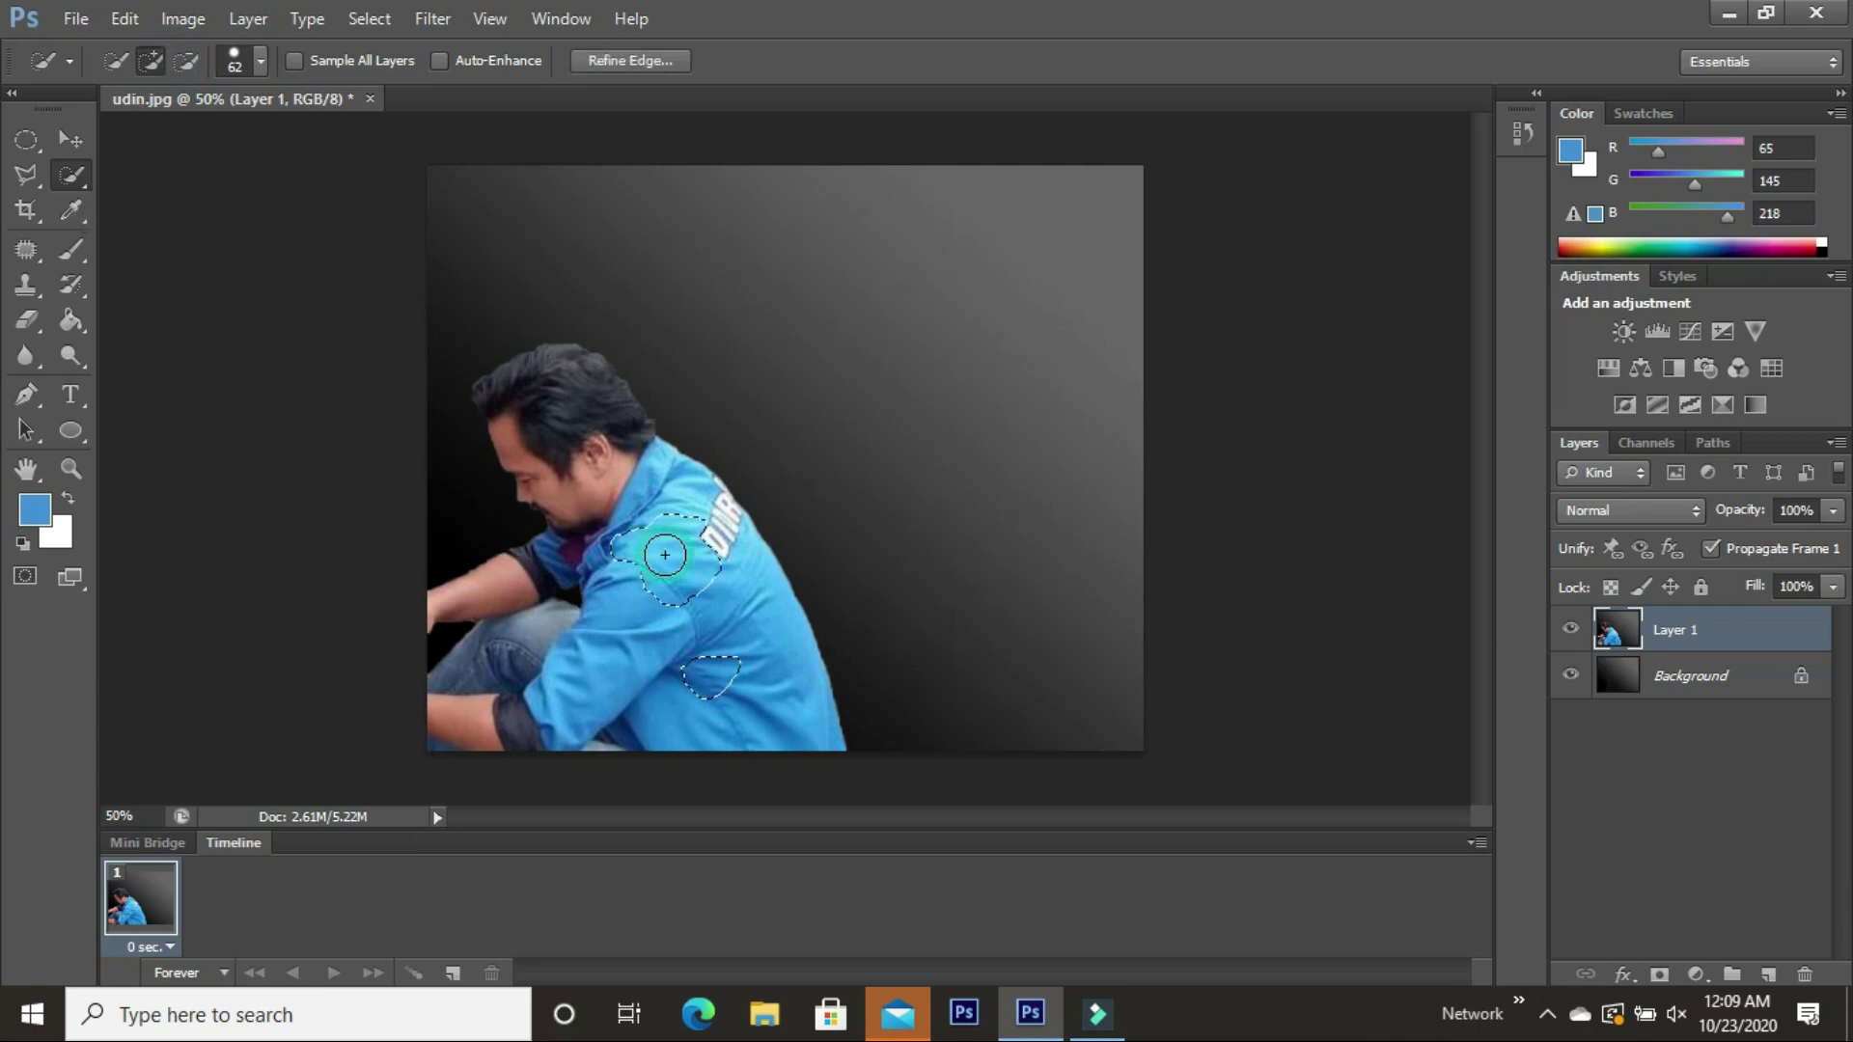
left_click(743, 666)
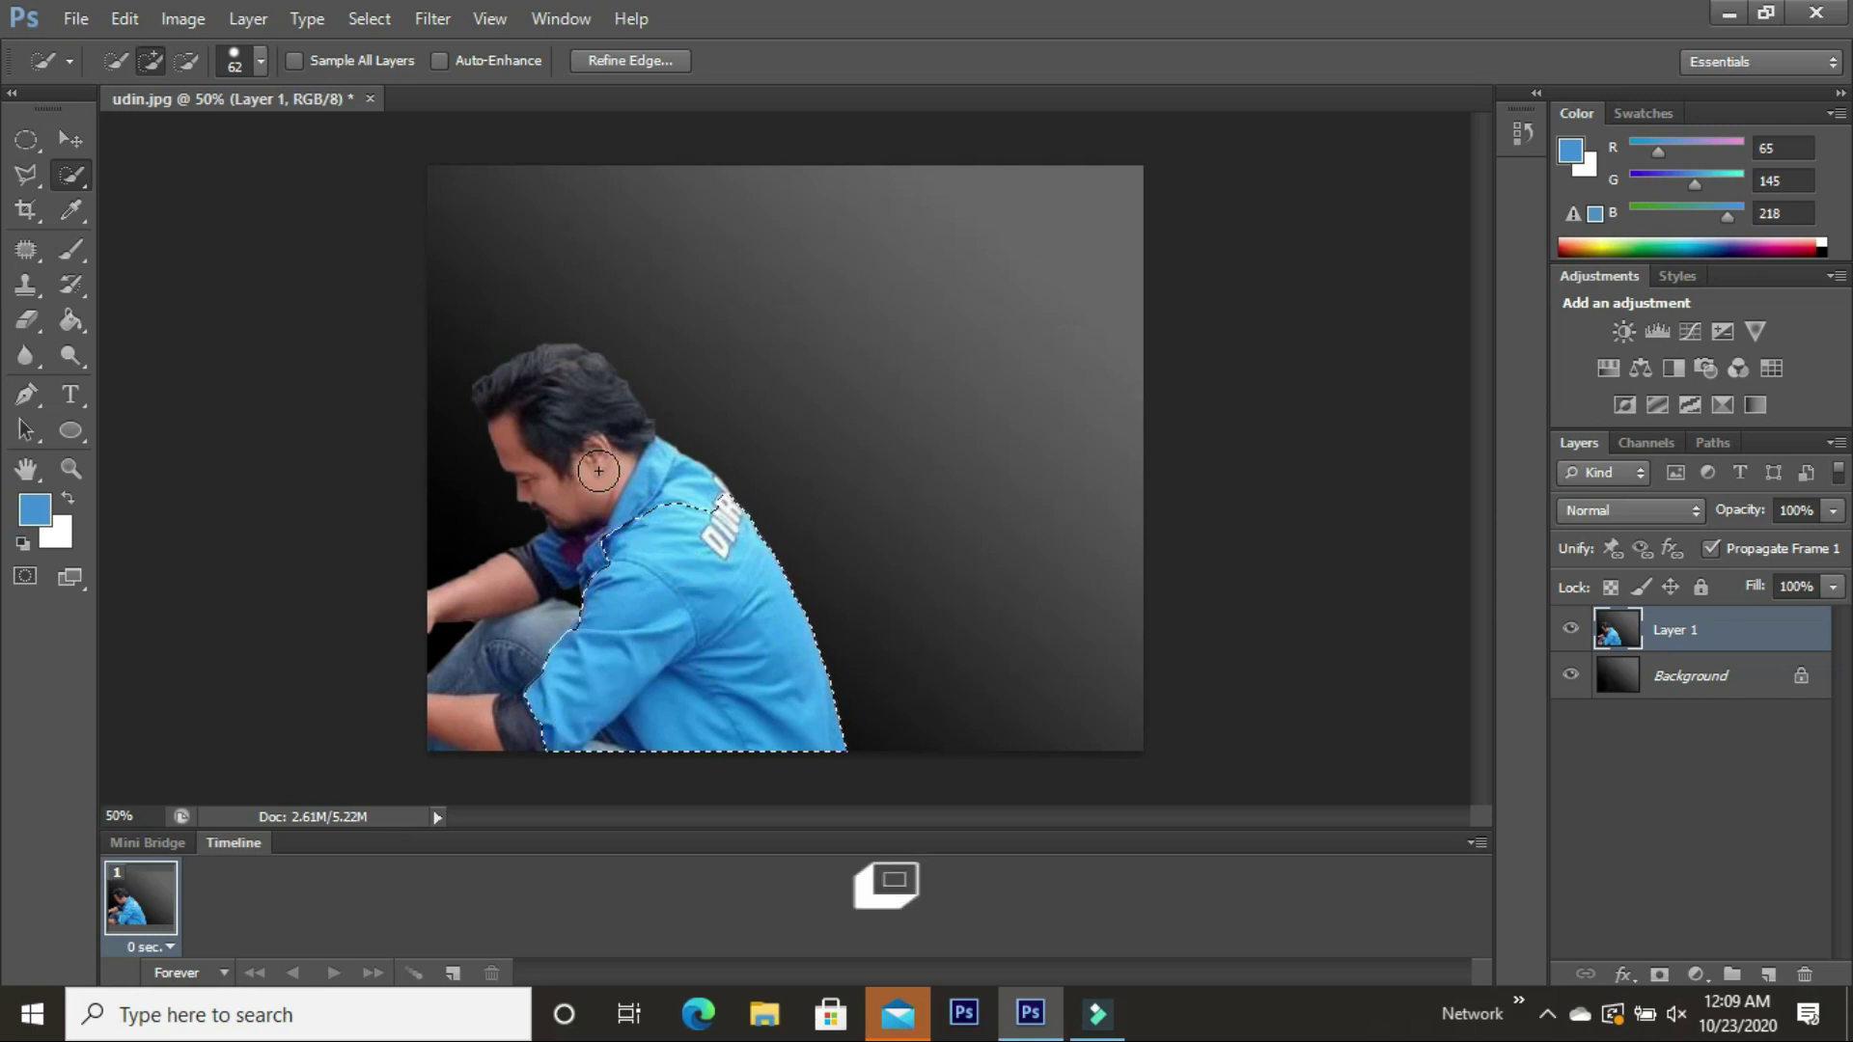
left_click(598, 470)
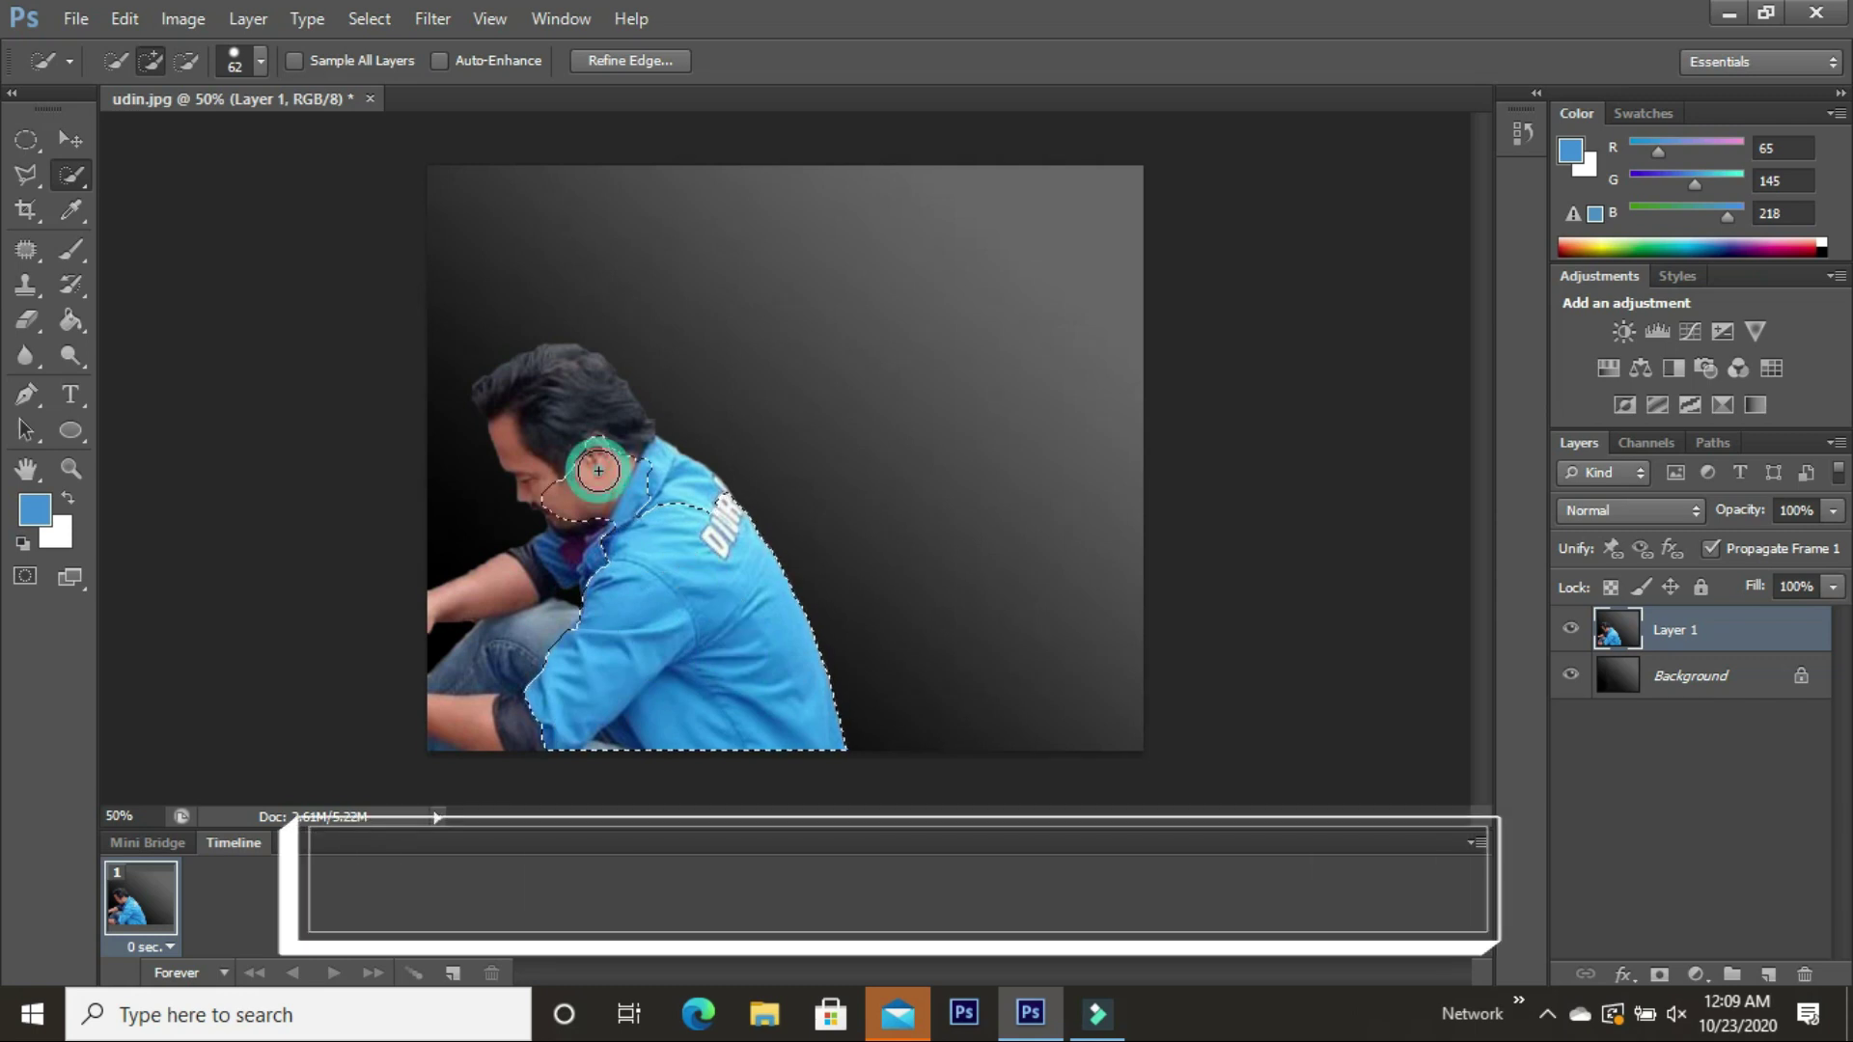
left_click(555, 398)
left_click(583, 443)
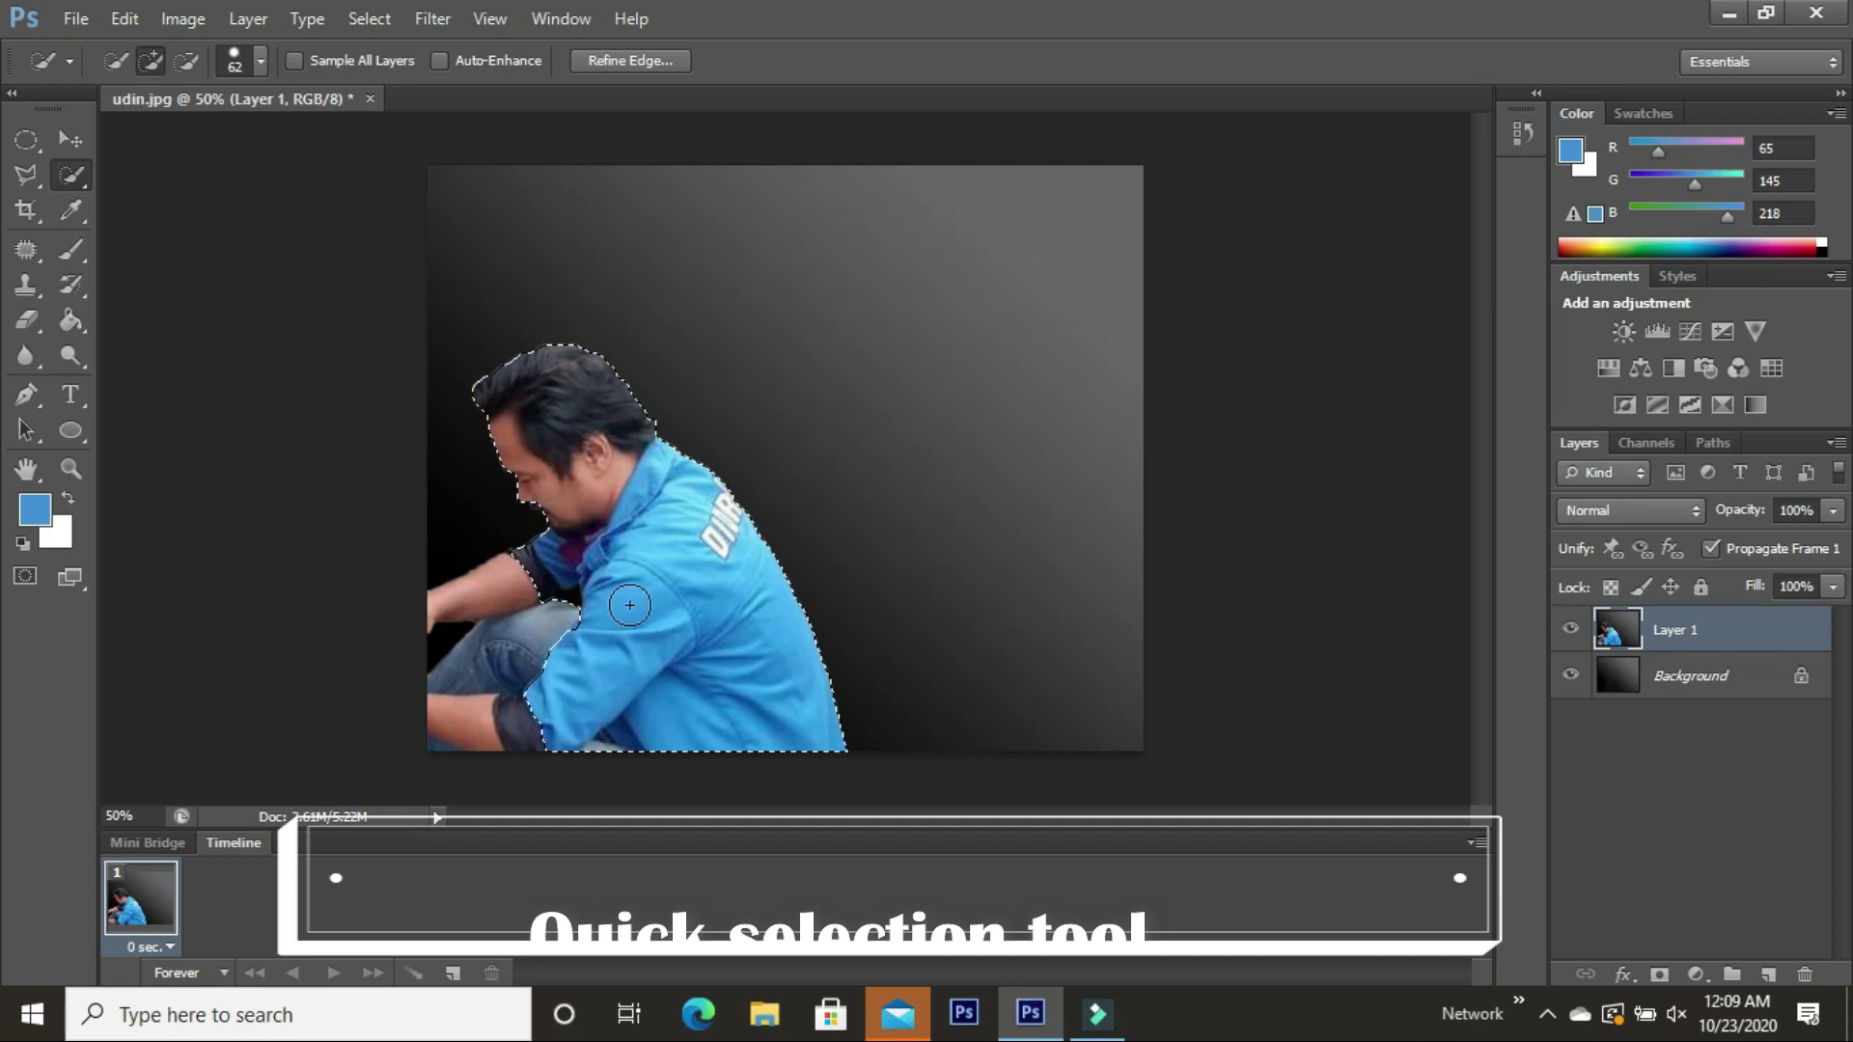
left_click(529, 618)
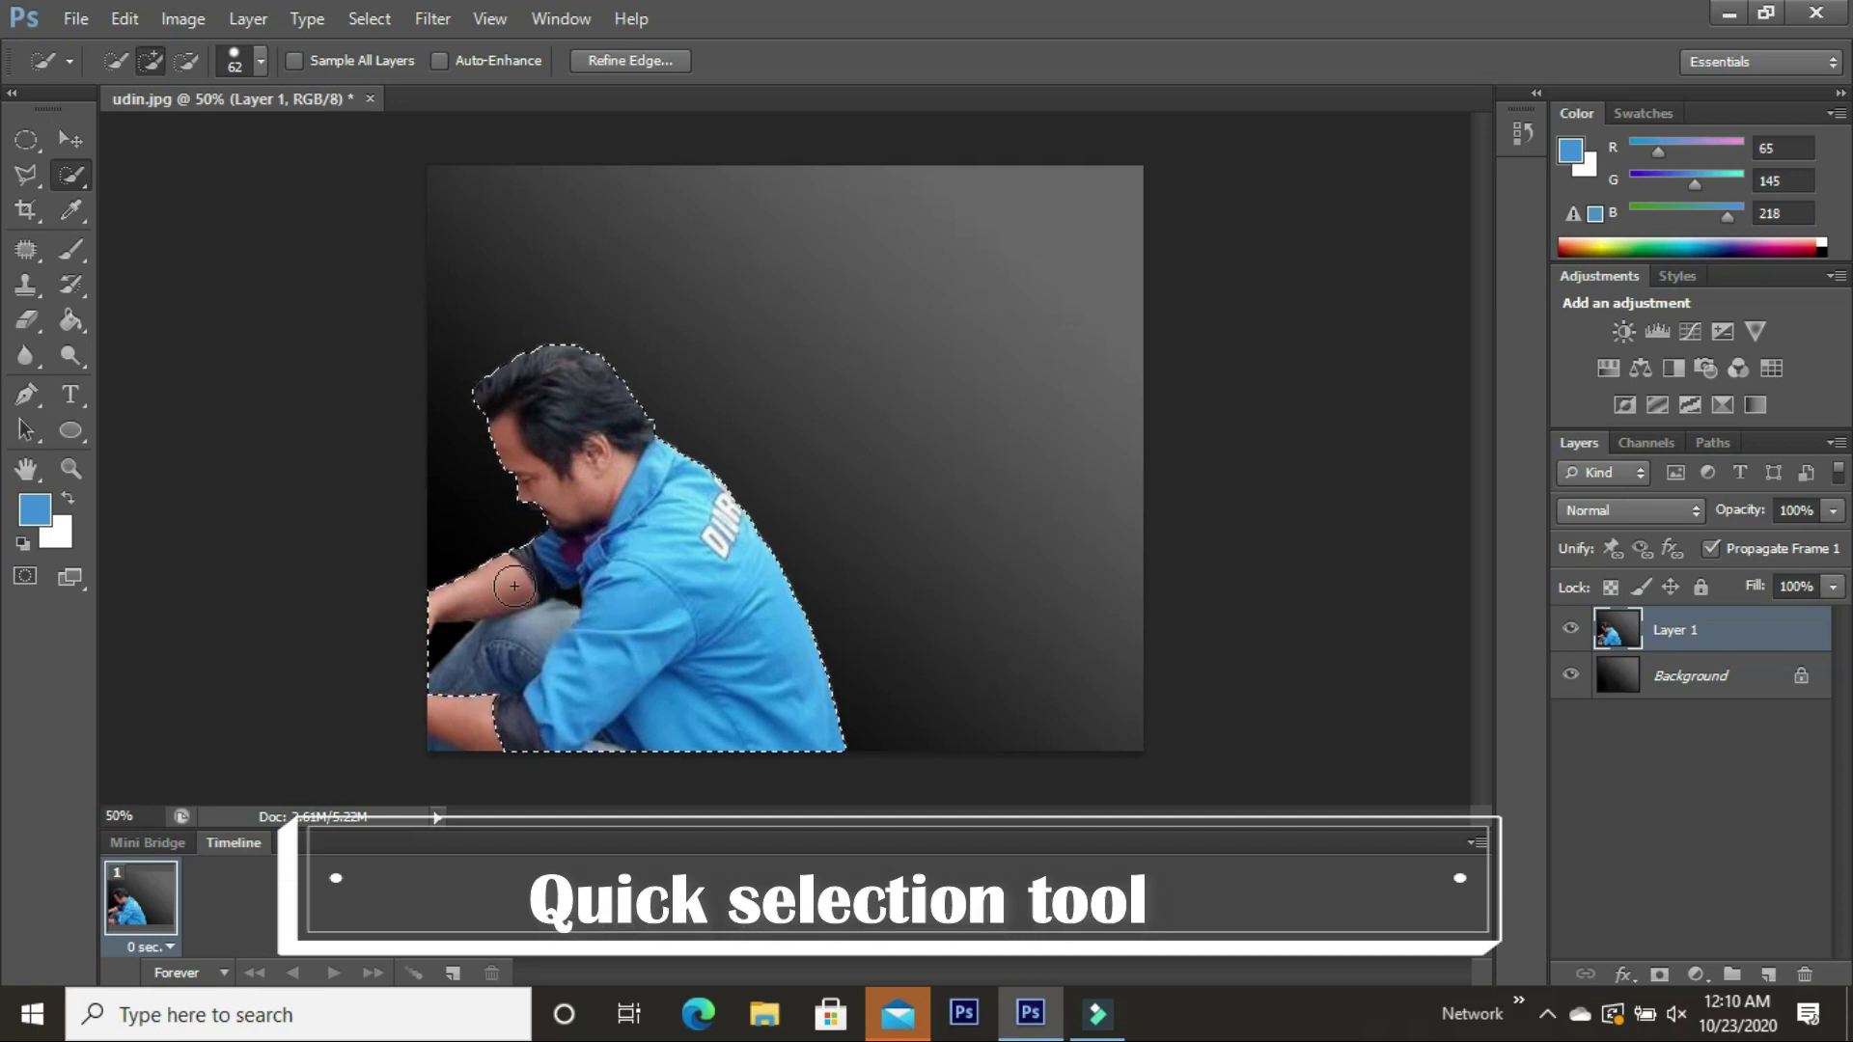
left_click(475, 712)
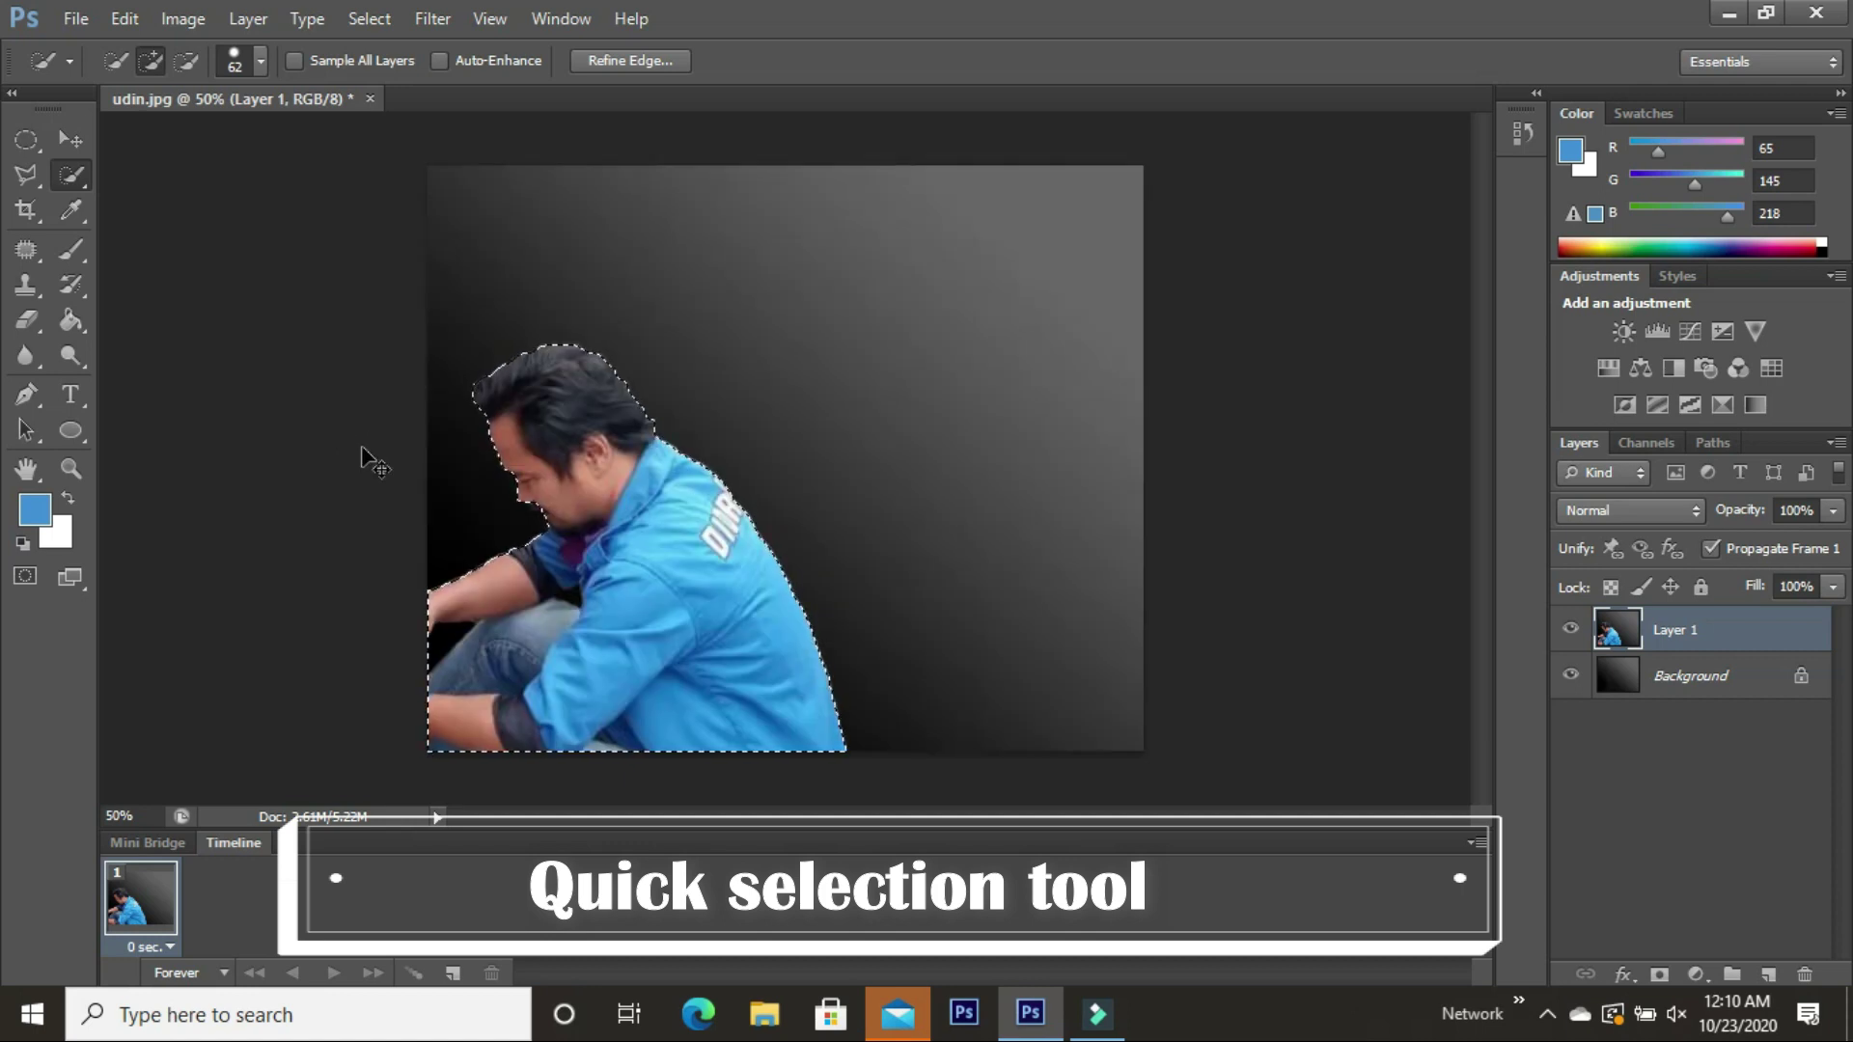
Subtract the dark gaps below the forearm and between sleeve and knee from the selection, using a 20 px Quick Selection brush
key("ctrl+plus")
key("ctrl+plus")
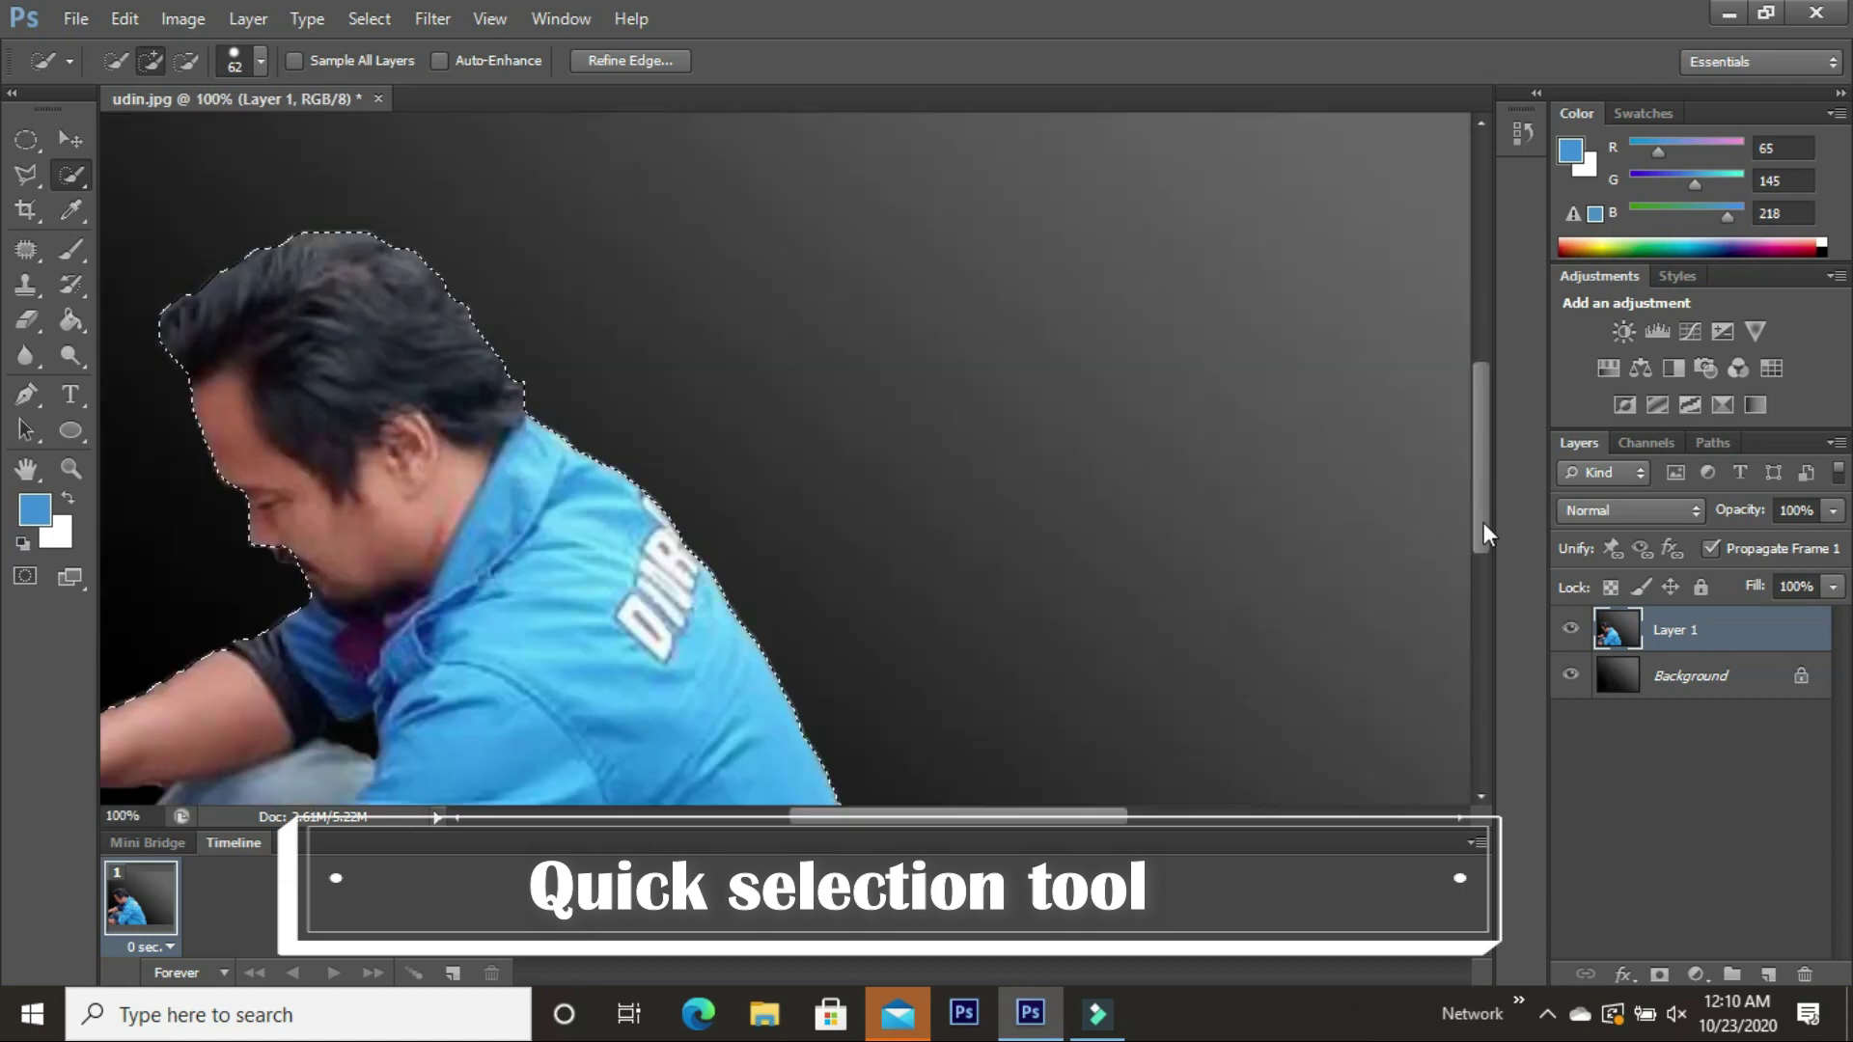
left_click_drag(1484, 501, 1492, 633)
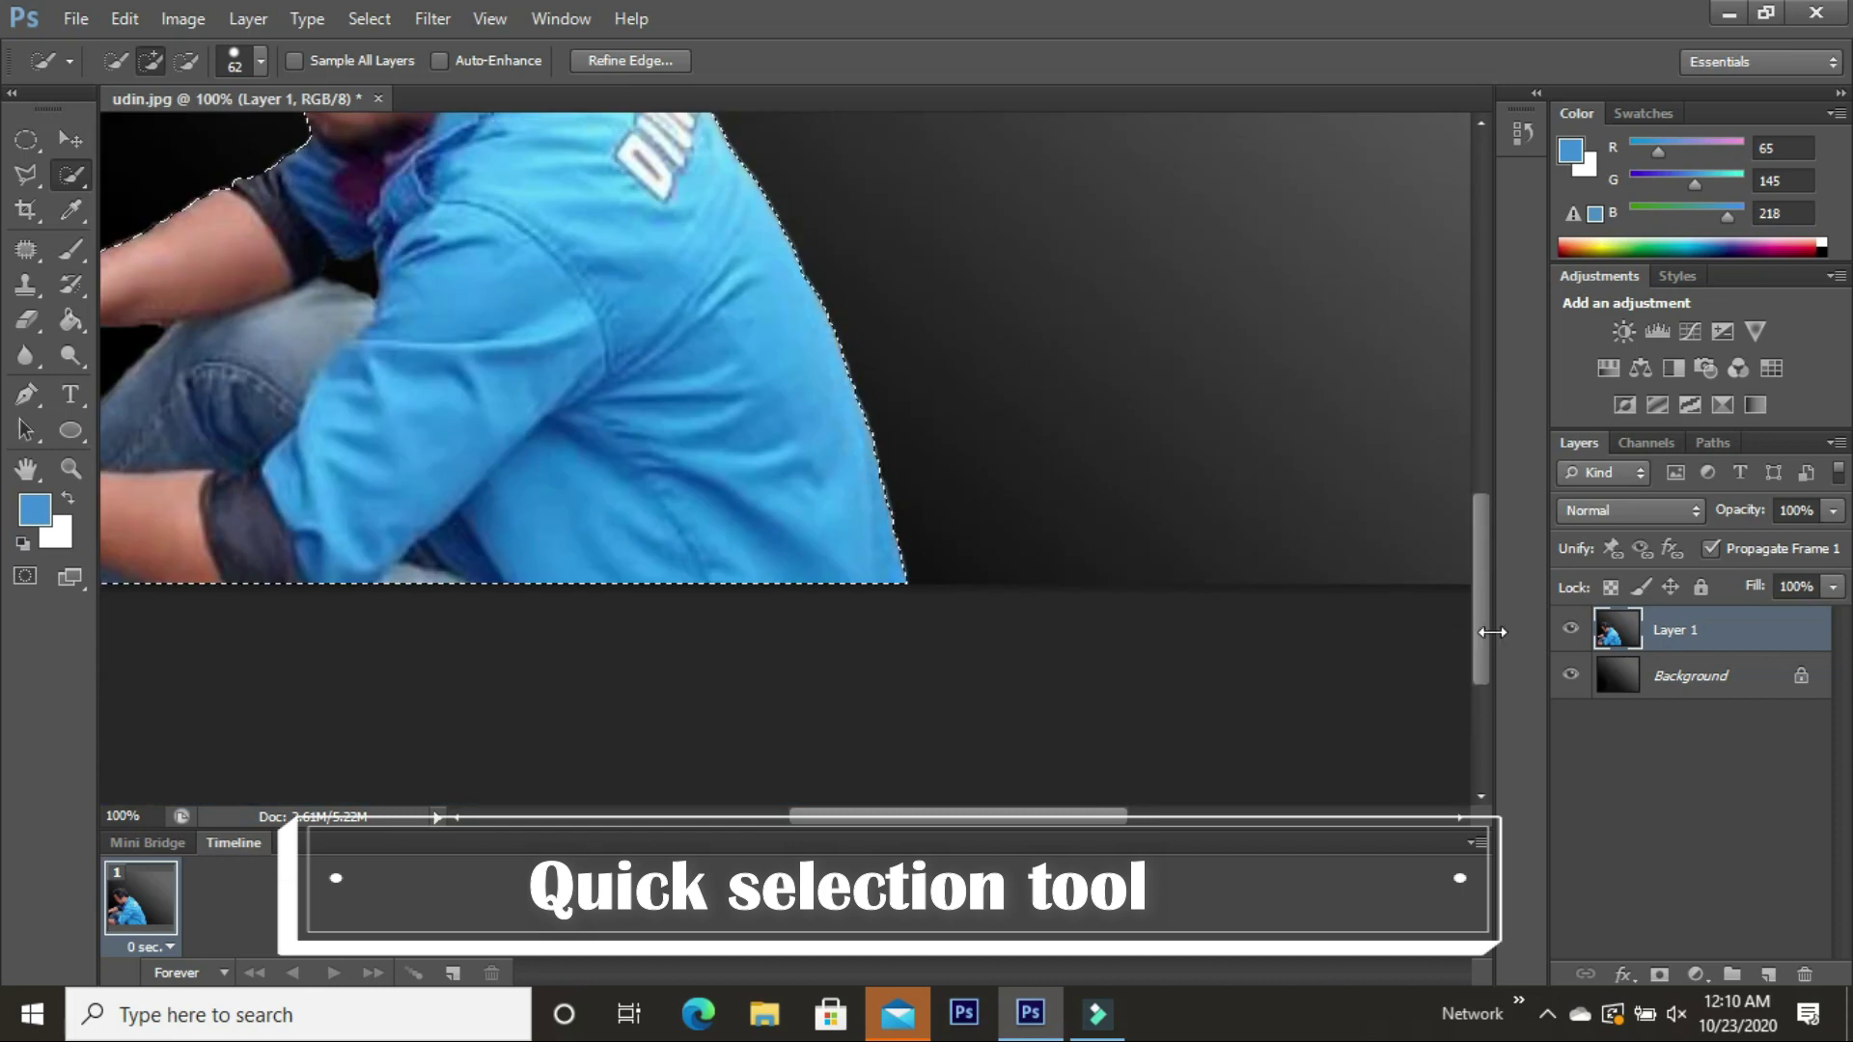
left_click_drag(1063, 816, 948, 816)
left_click(186, 60)
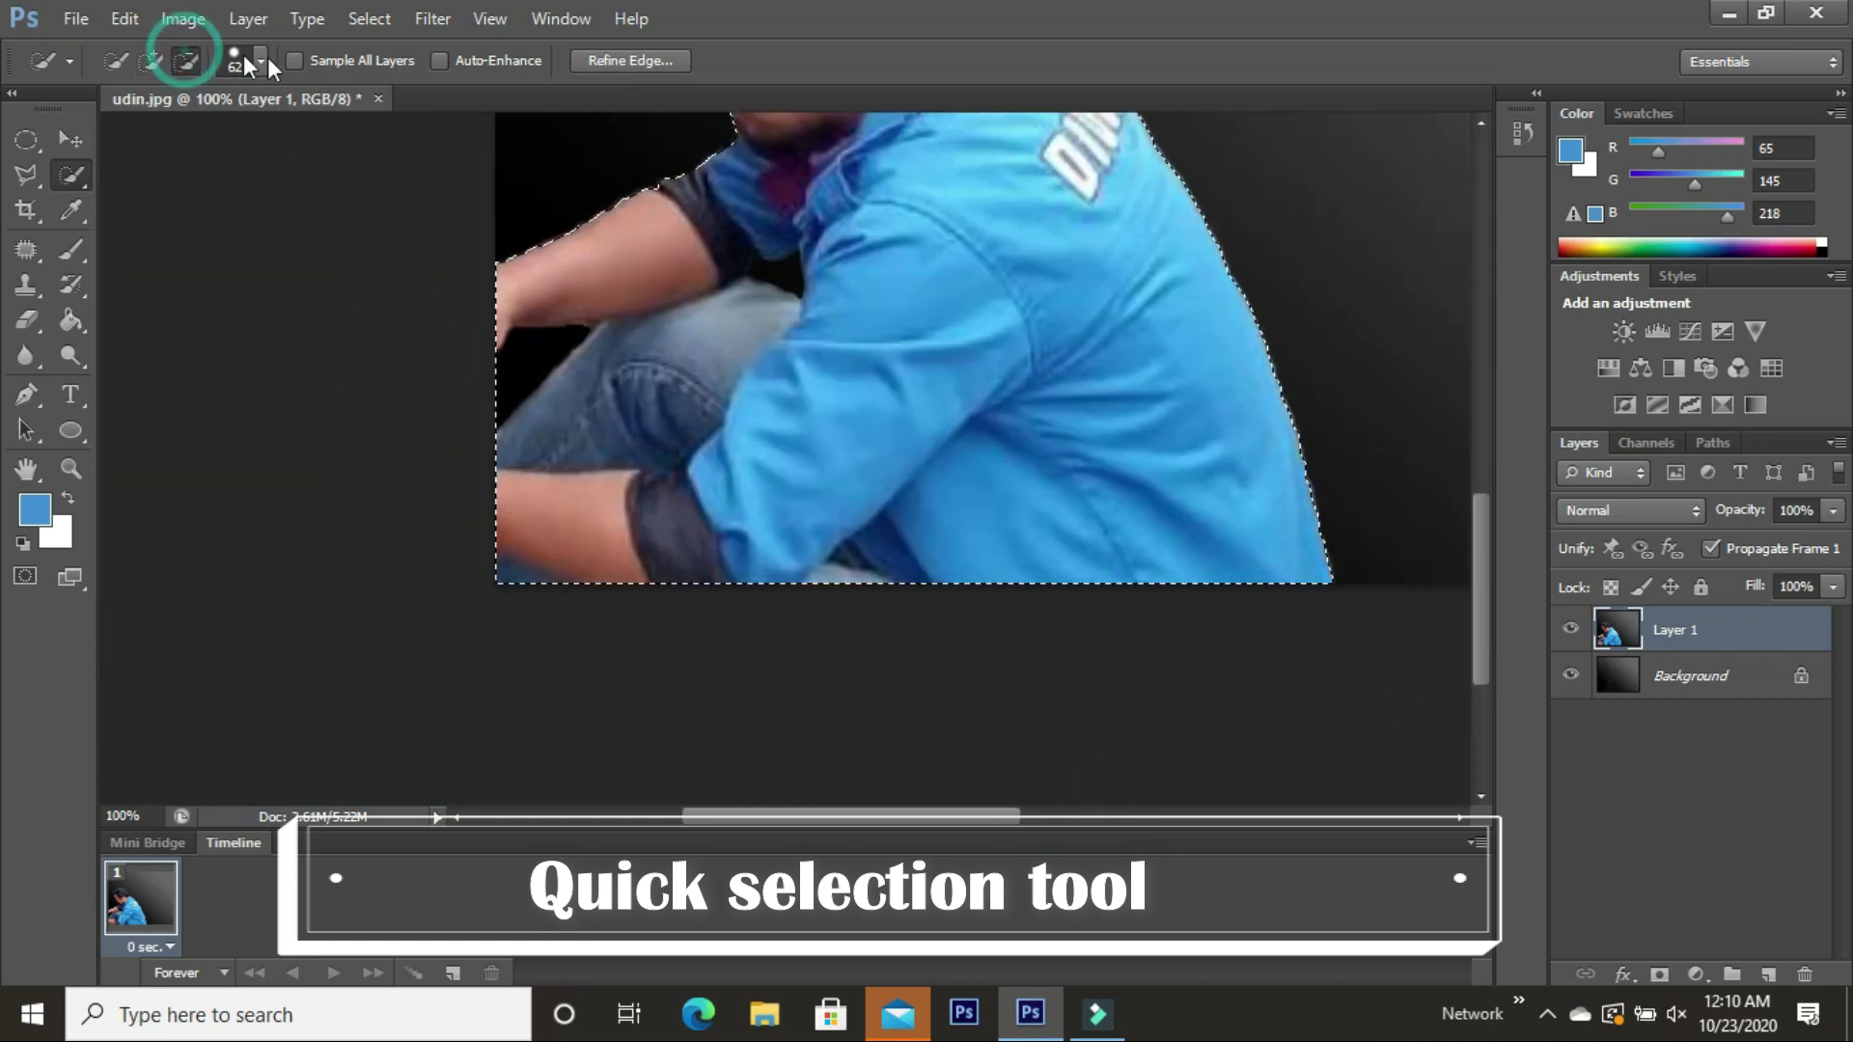
left_click(258, 60)
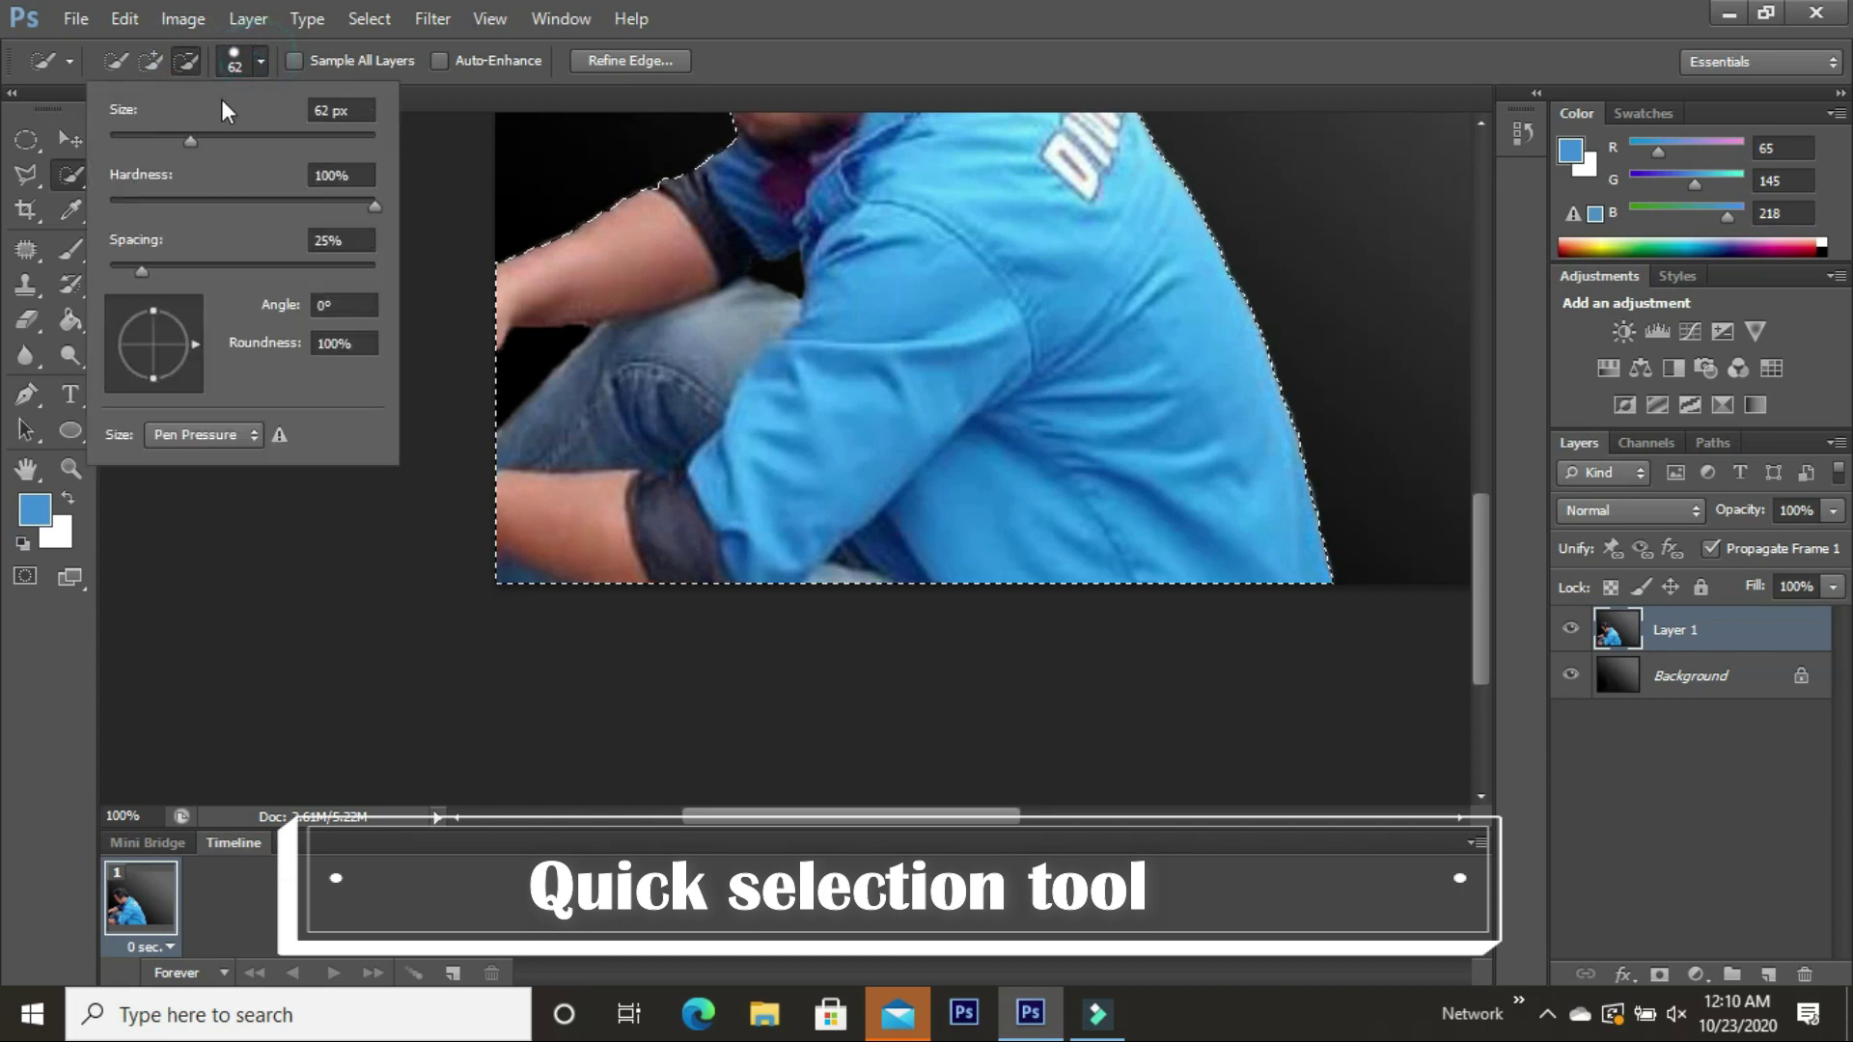
left_click(136, 133)
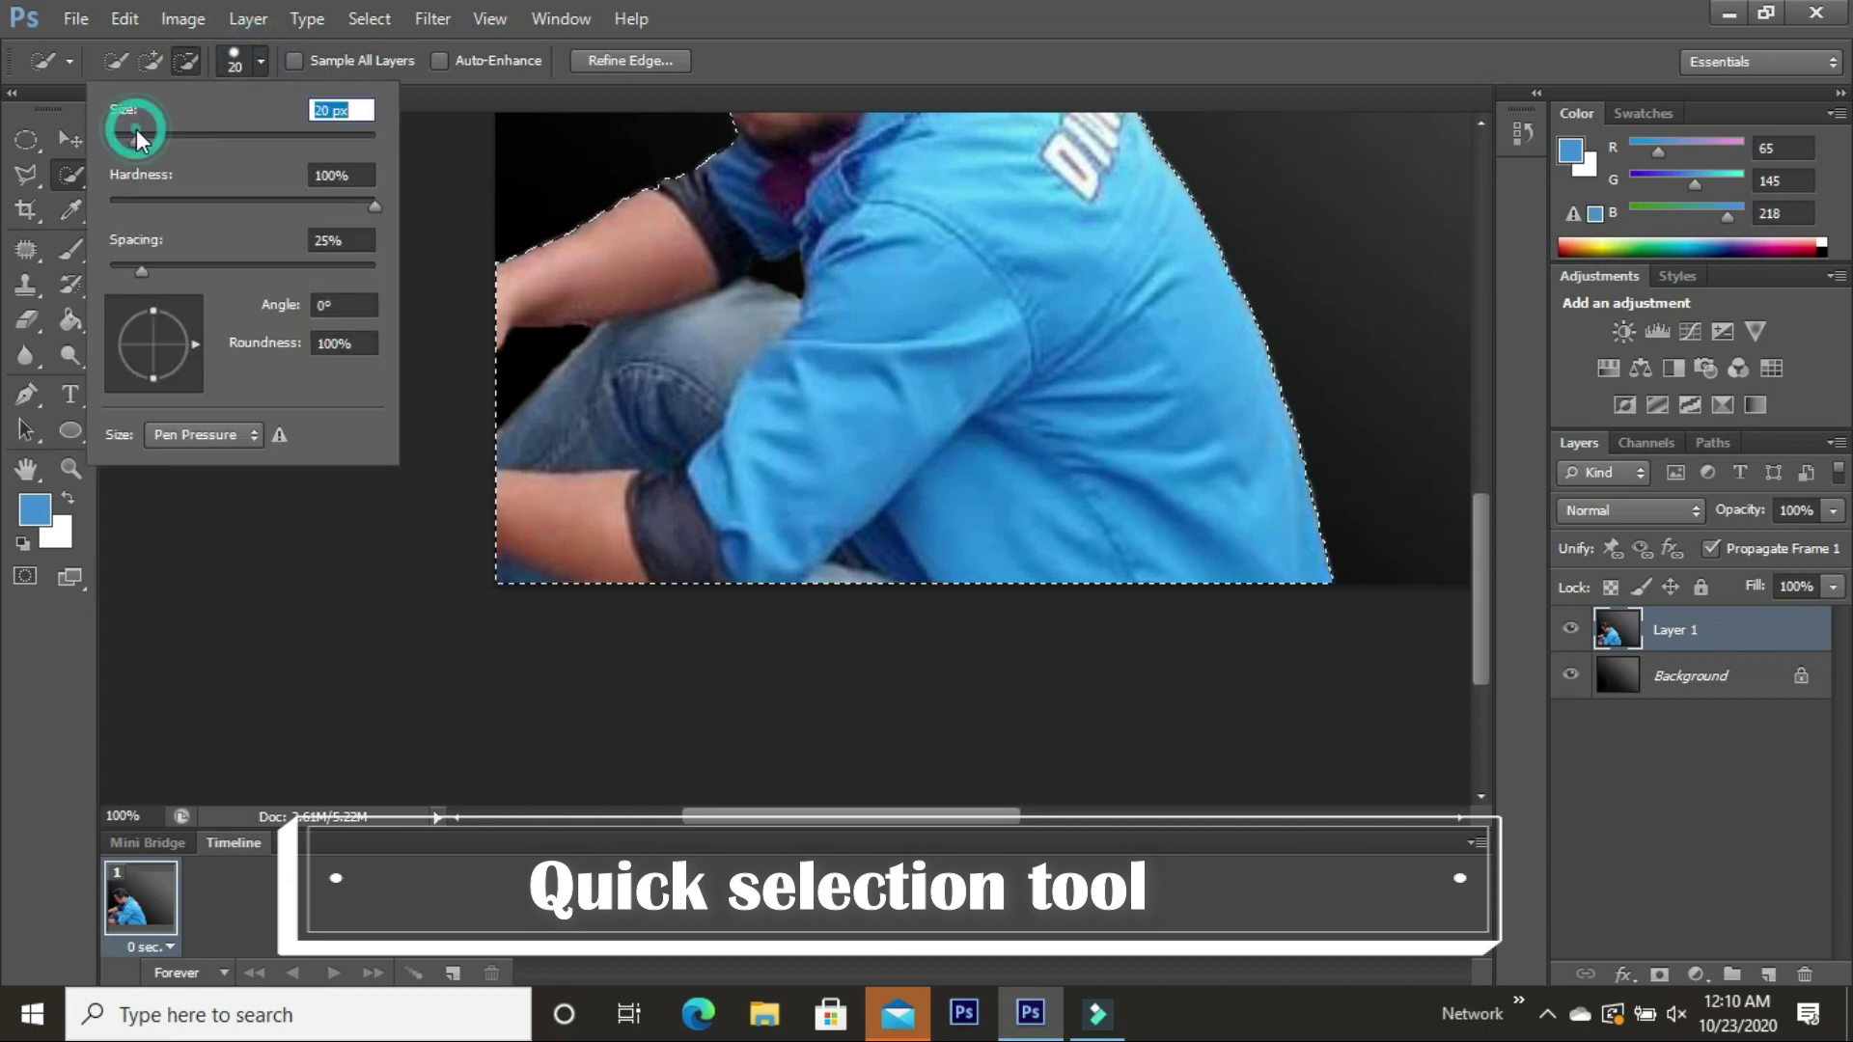
left_click(545, 347)
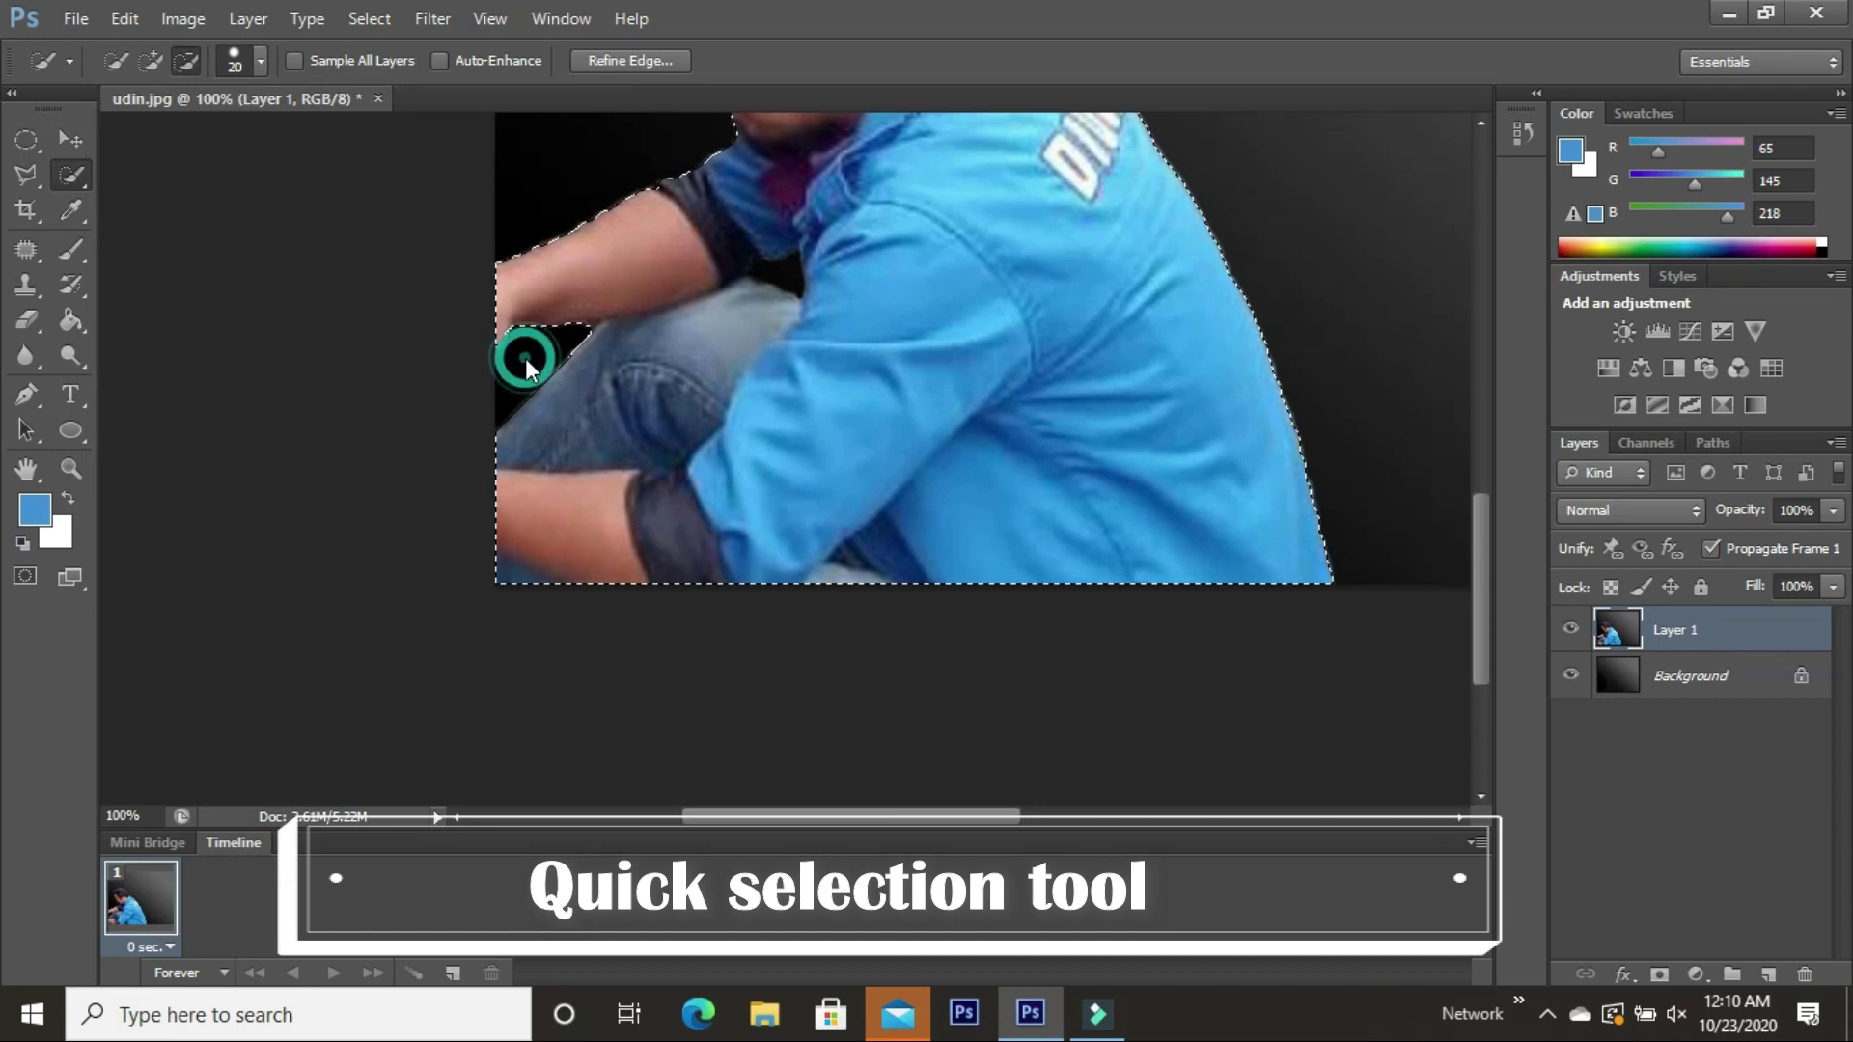
left_click(782, 271)
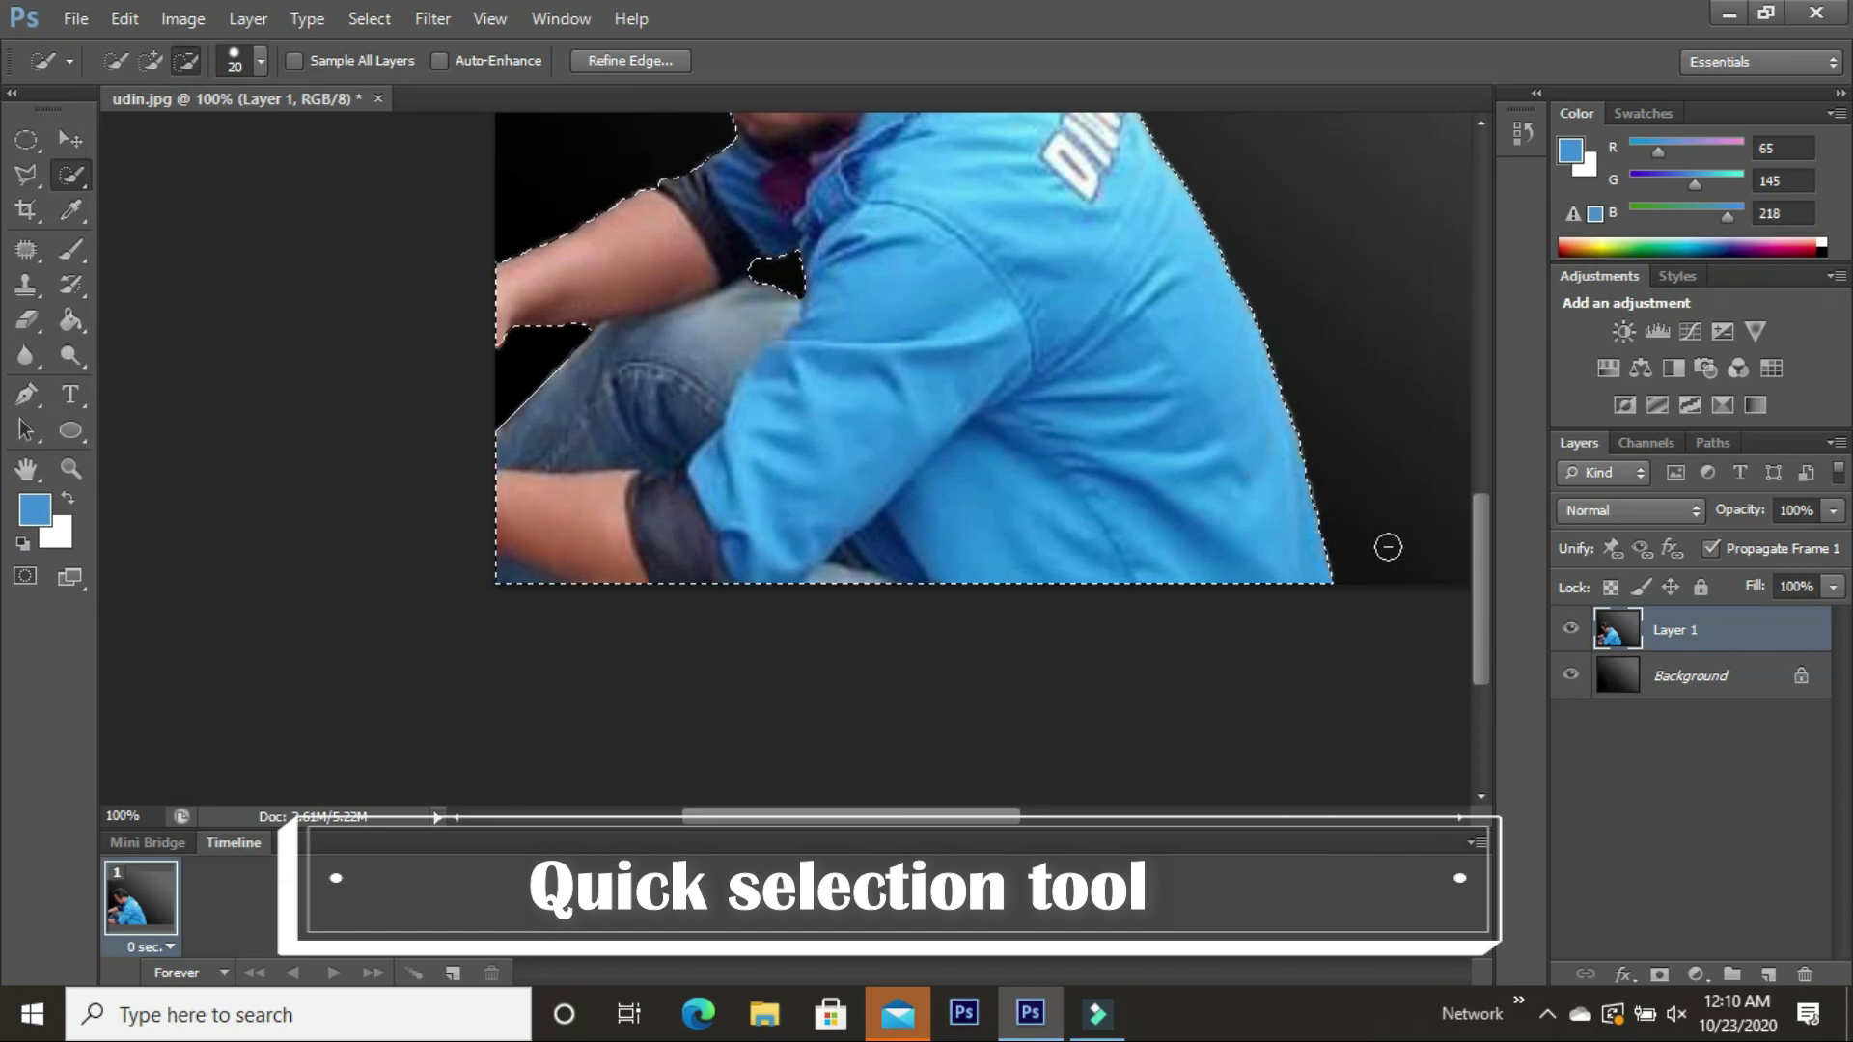
Check the selection edges around the head and back, and copy the selected man onto a new layer
left_click_drag(1479, 593, 1480, 506)
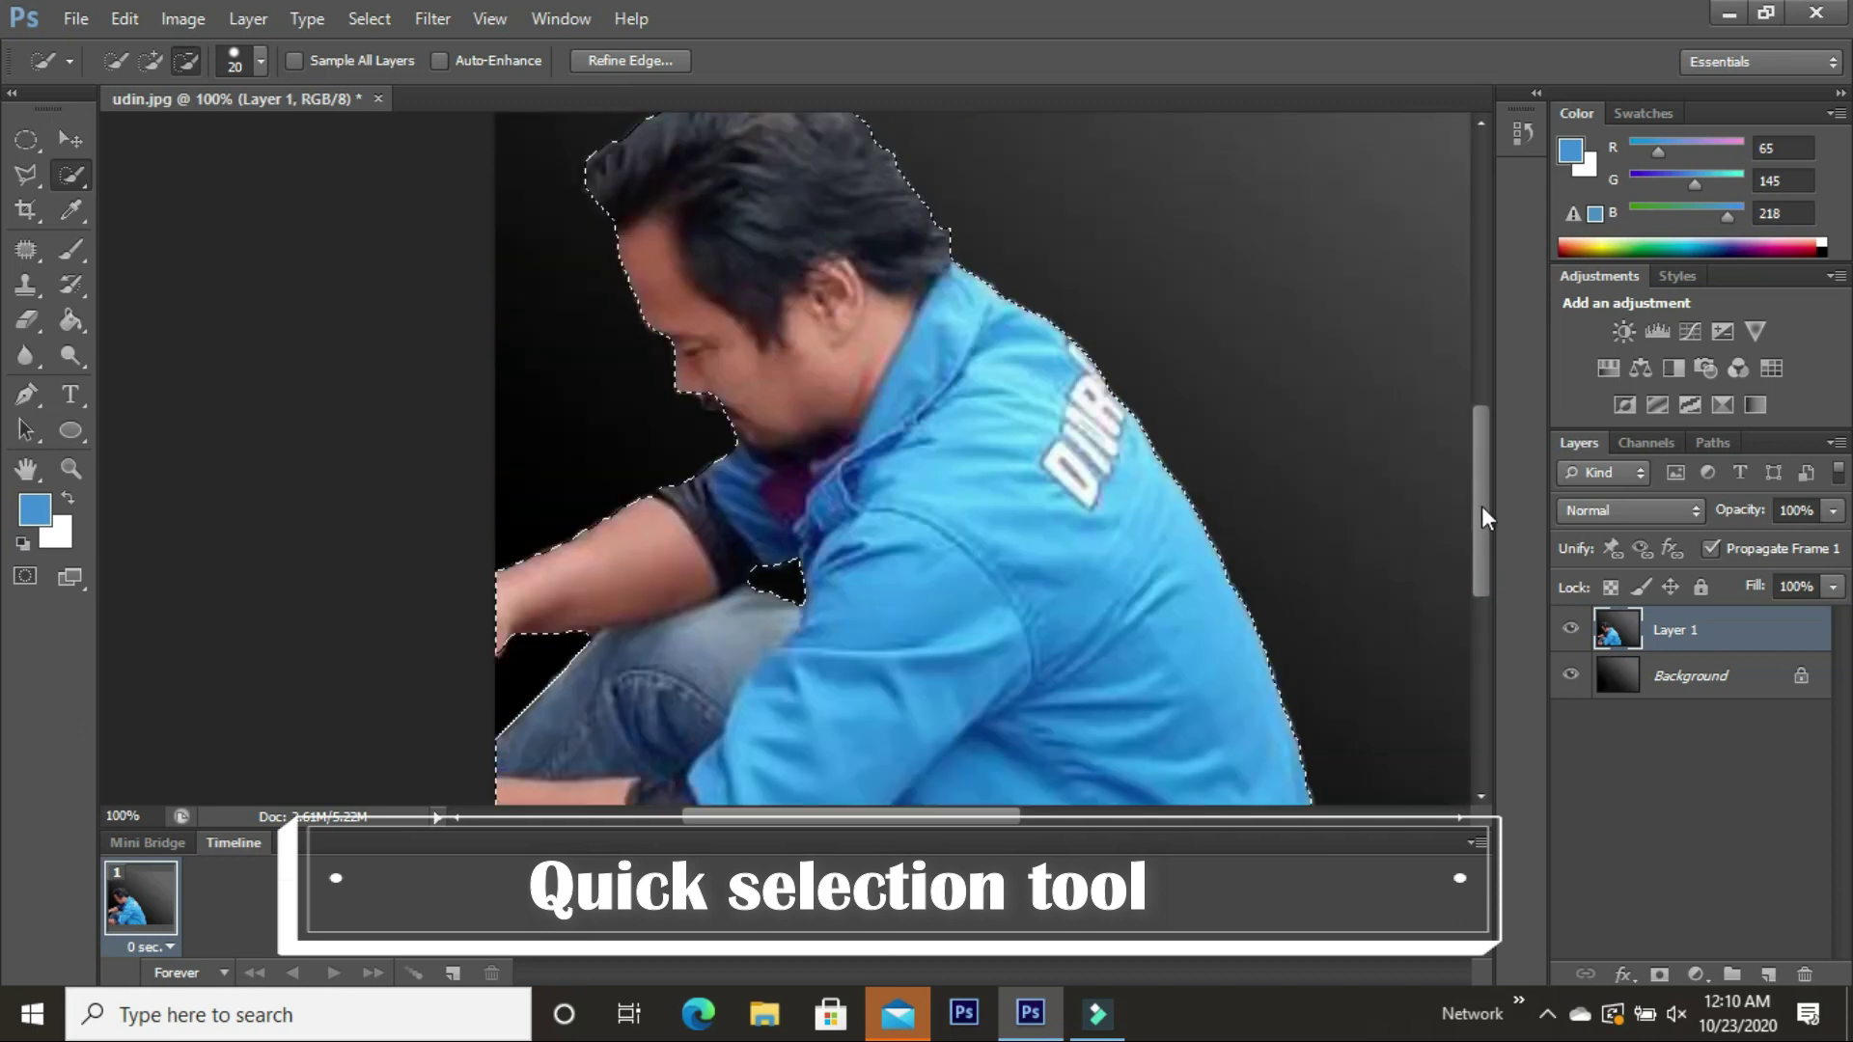
left_click_drag(1005, 813, 1070, 817)
key("ctrl+minus")
key("ctrl+minus")
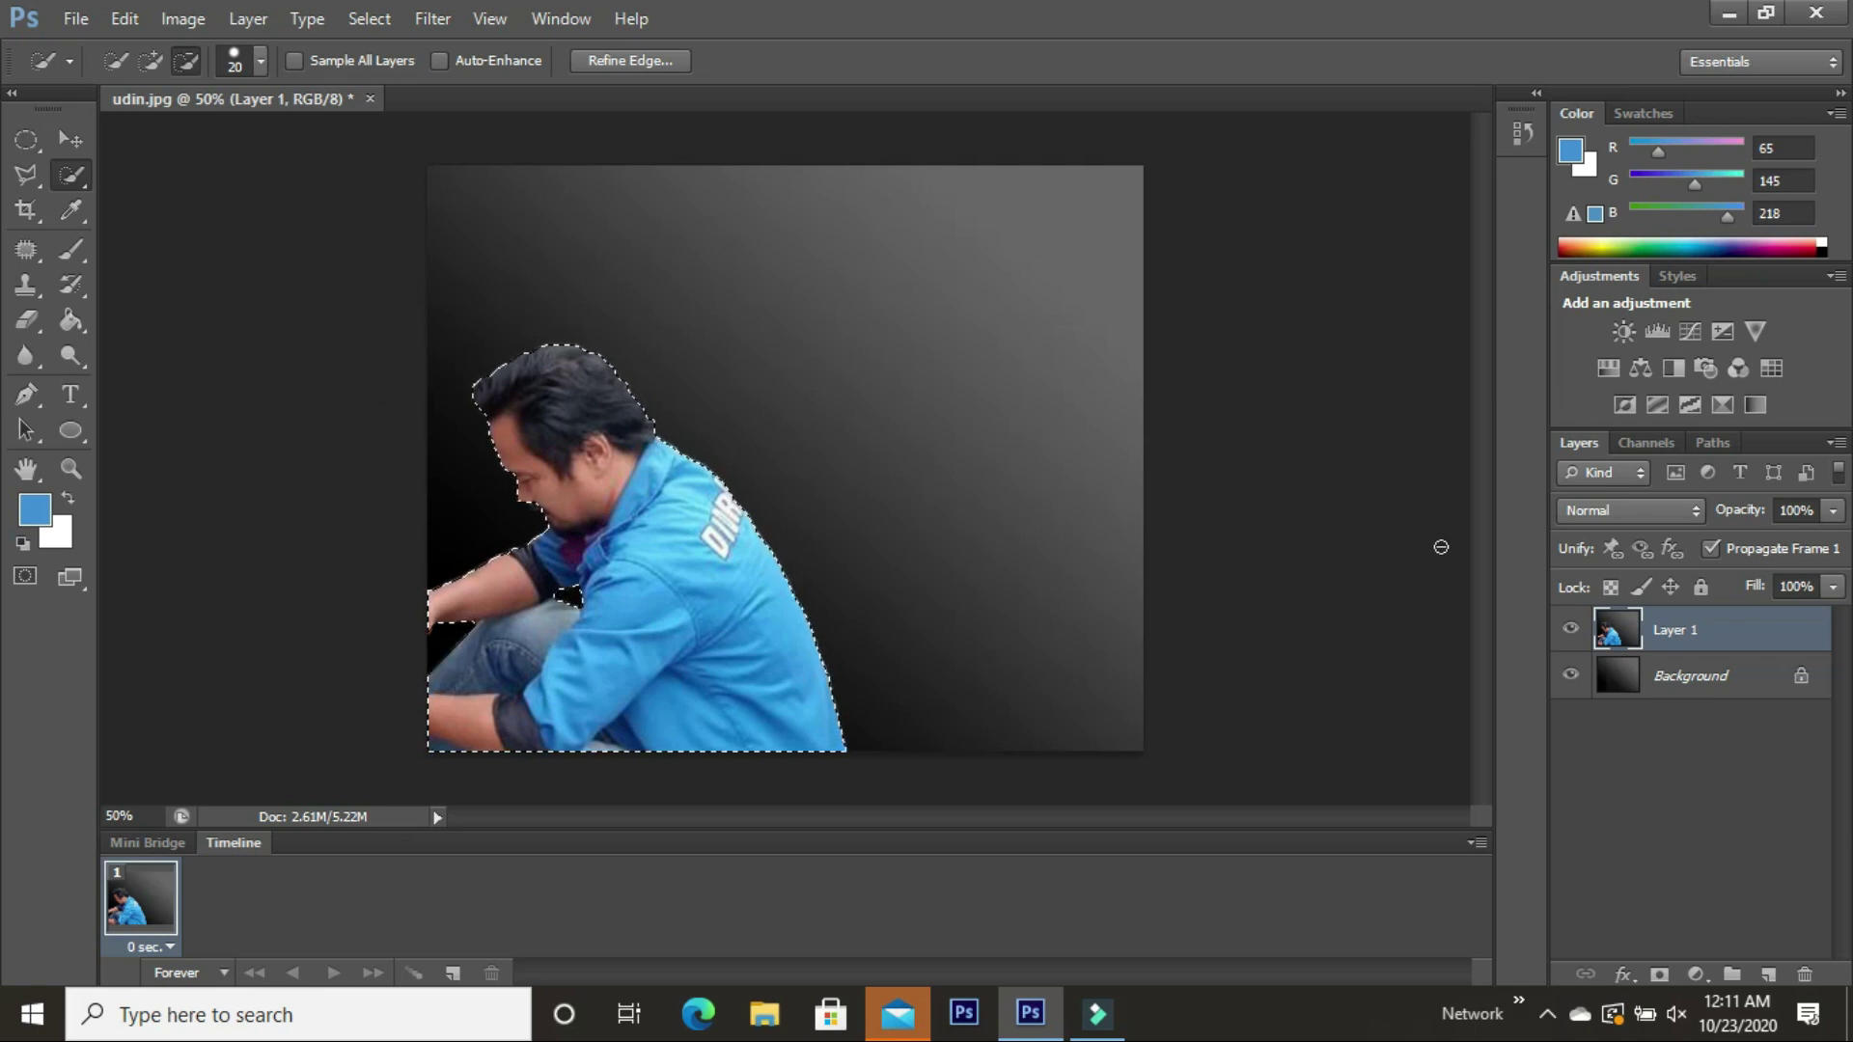
key("ctrl+j")
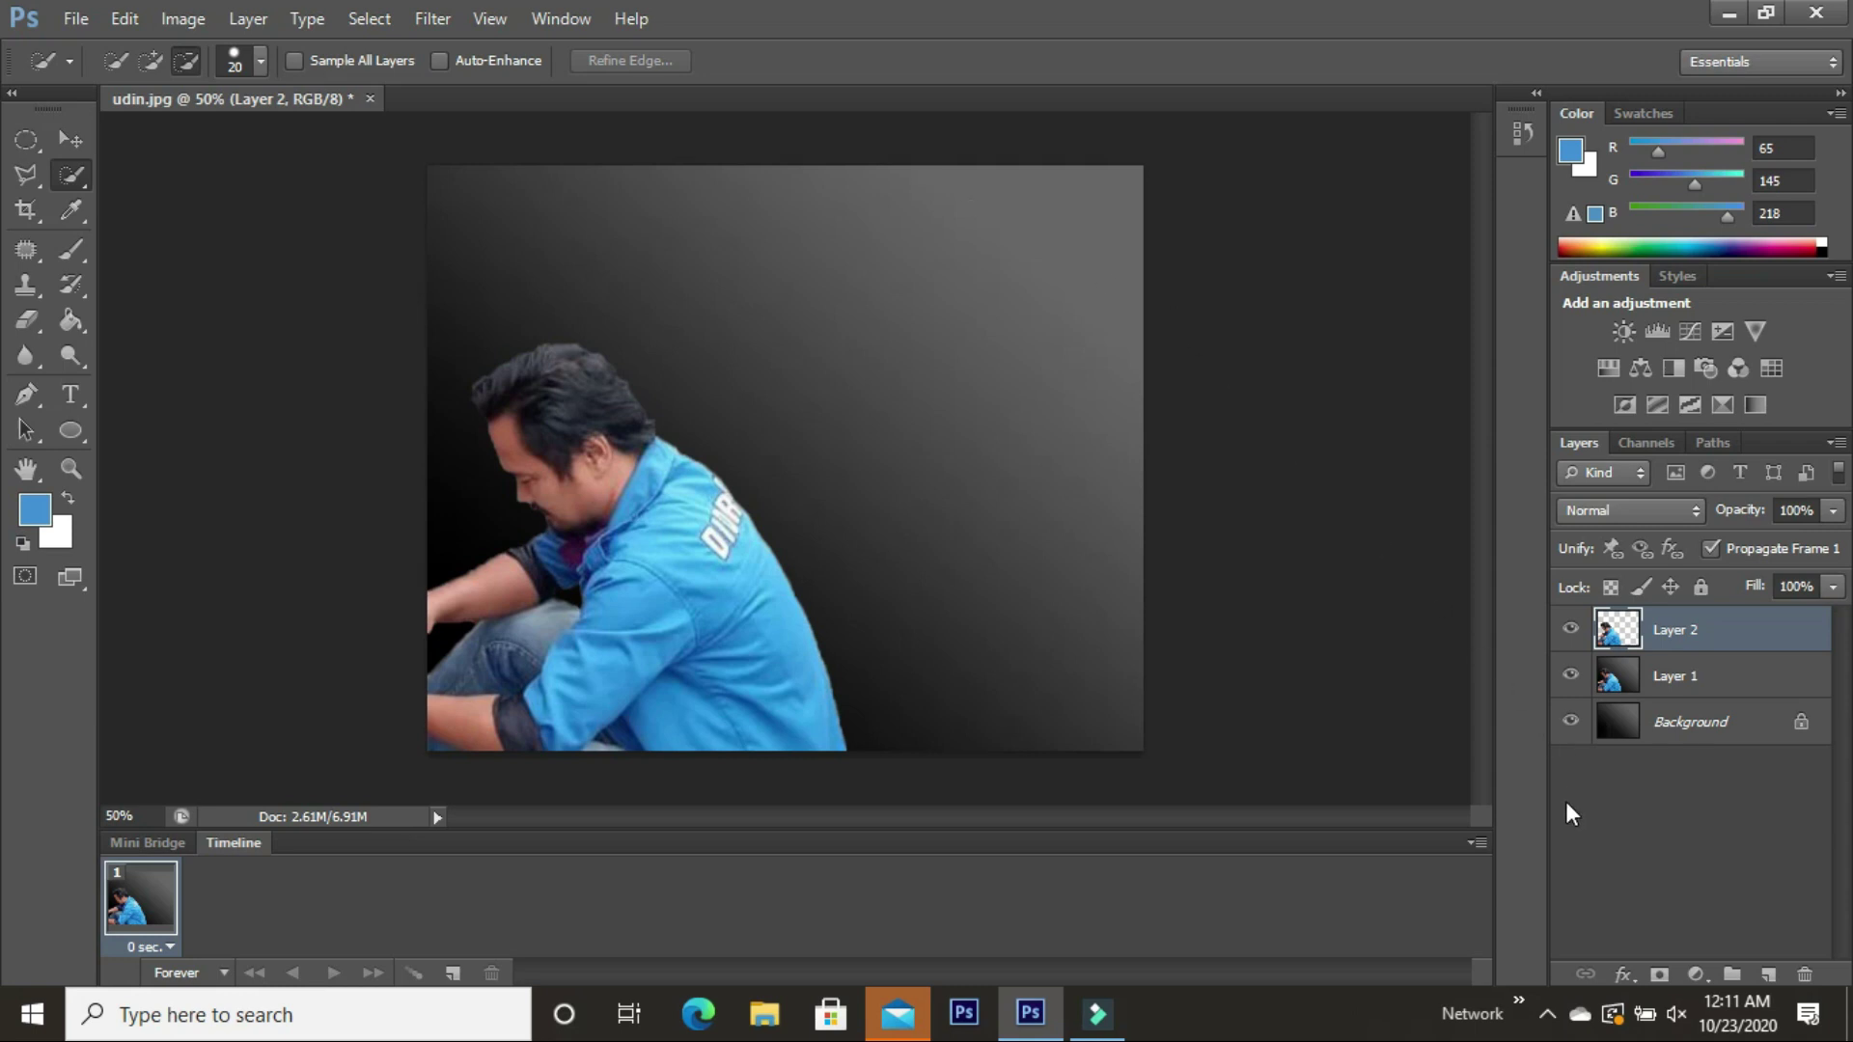
Hide Layer 1 and toggle Layer 2's visibility to check the filled background behind the cutout
left_click(1572, 679)
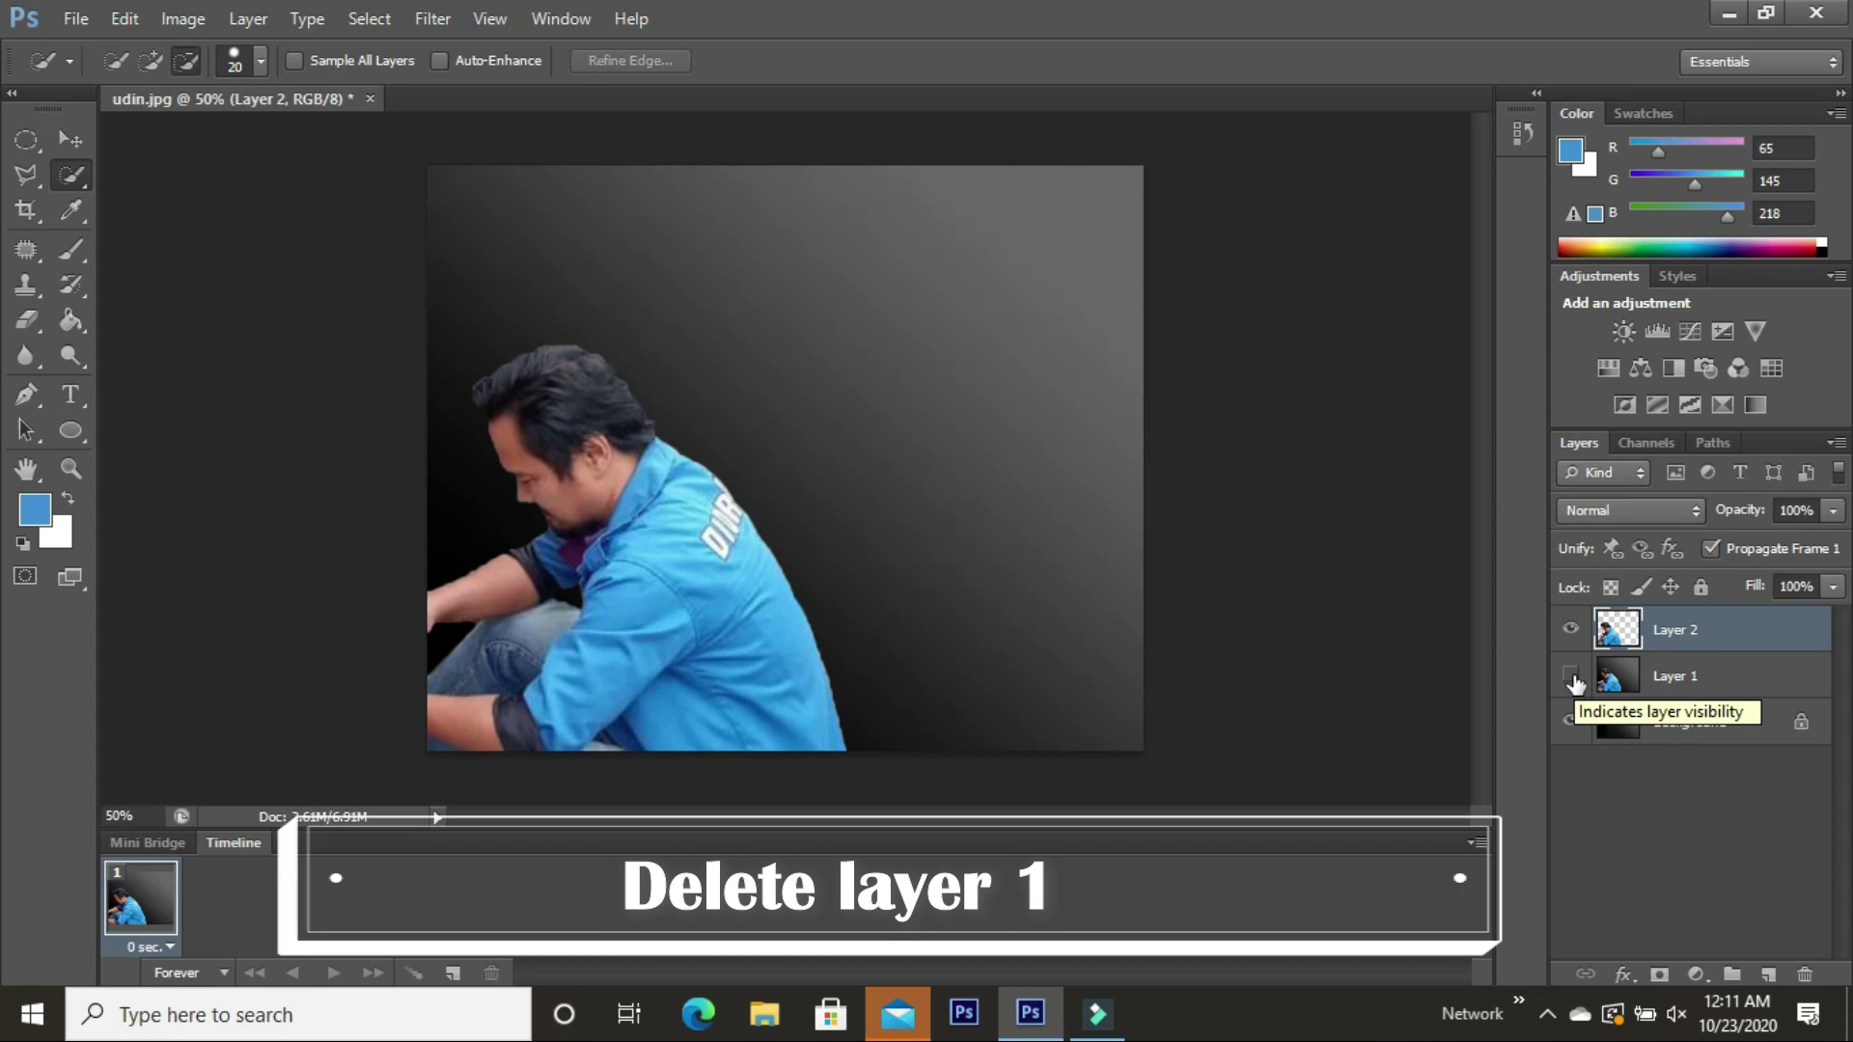
left_click(1571, 630)
left_click(1572, 631)
Delete the hidden Layer 1, keeping only the cutout layer and the Background
left_click(1670, 679)
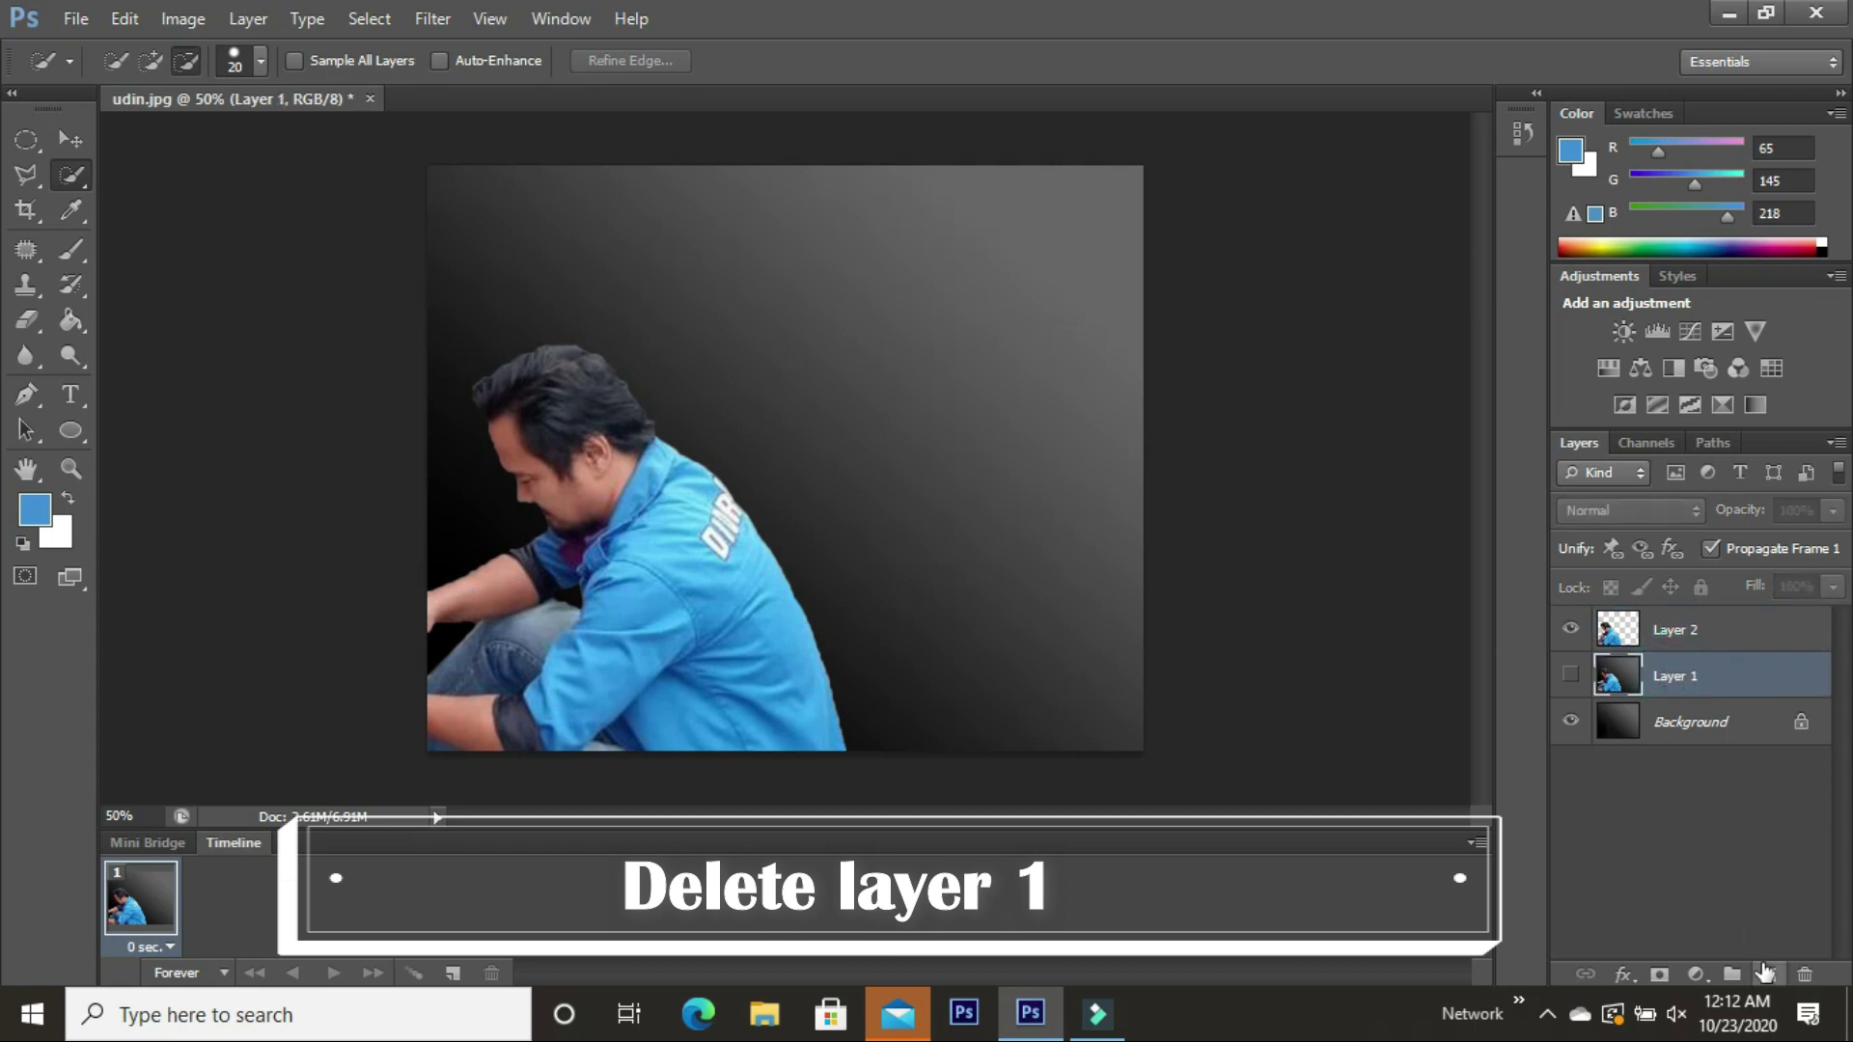
left_click(1801, 973)
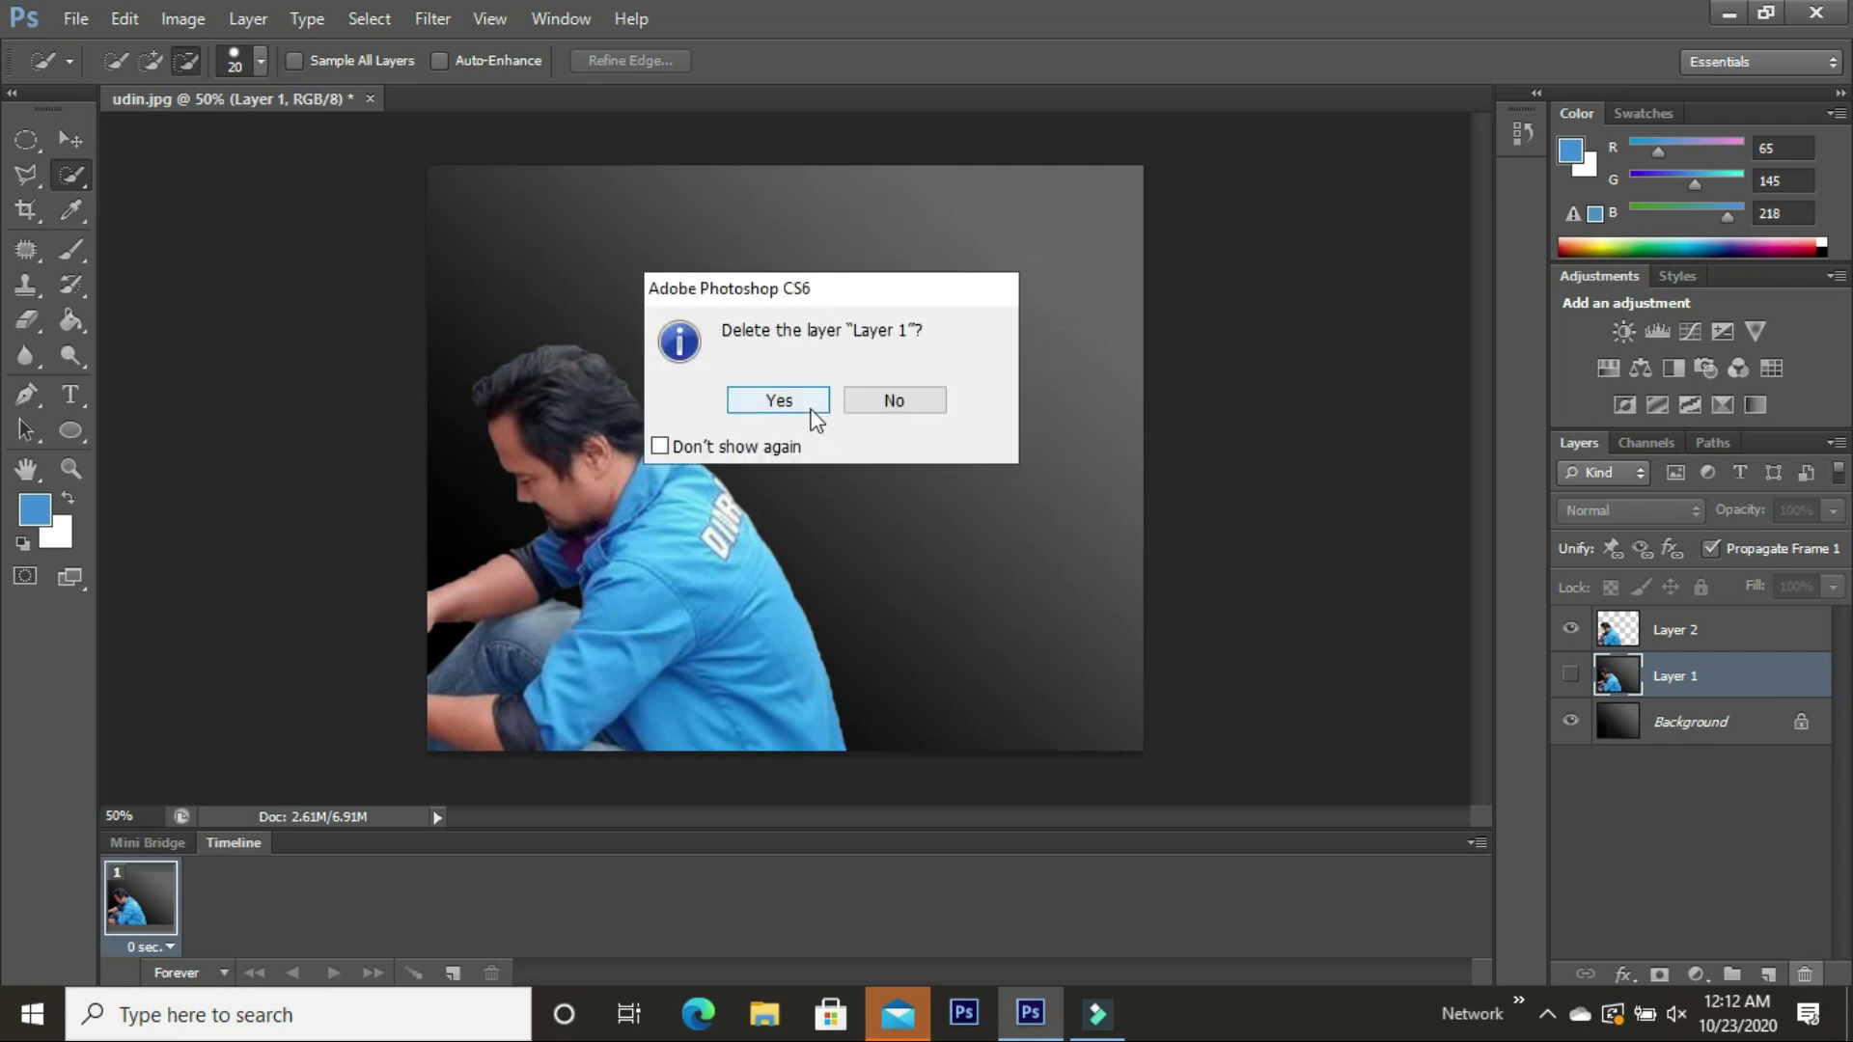
left_click(810, 410)
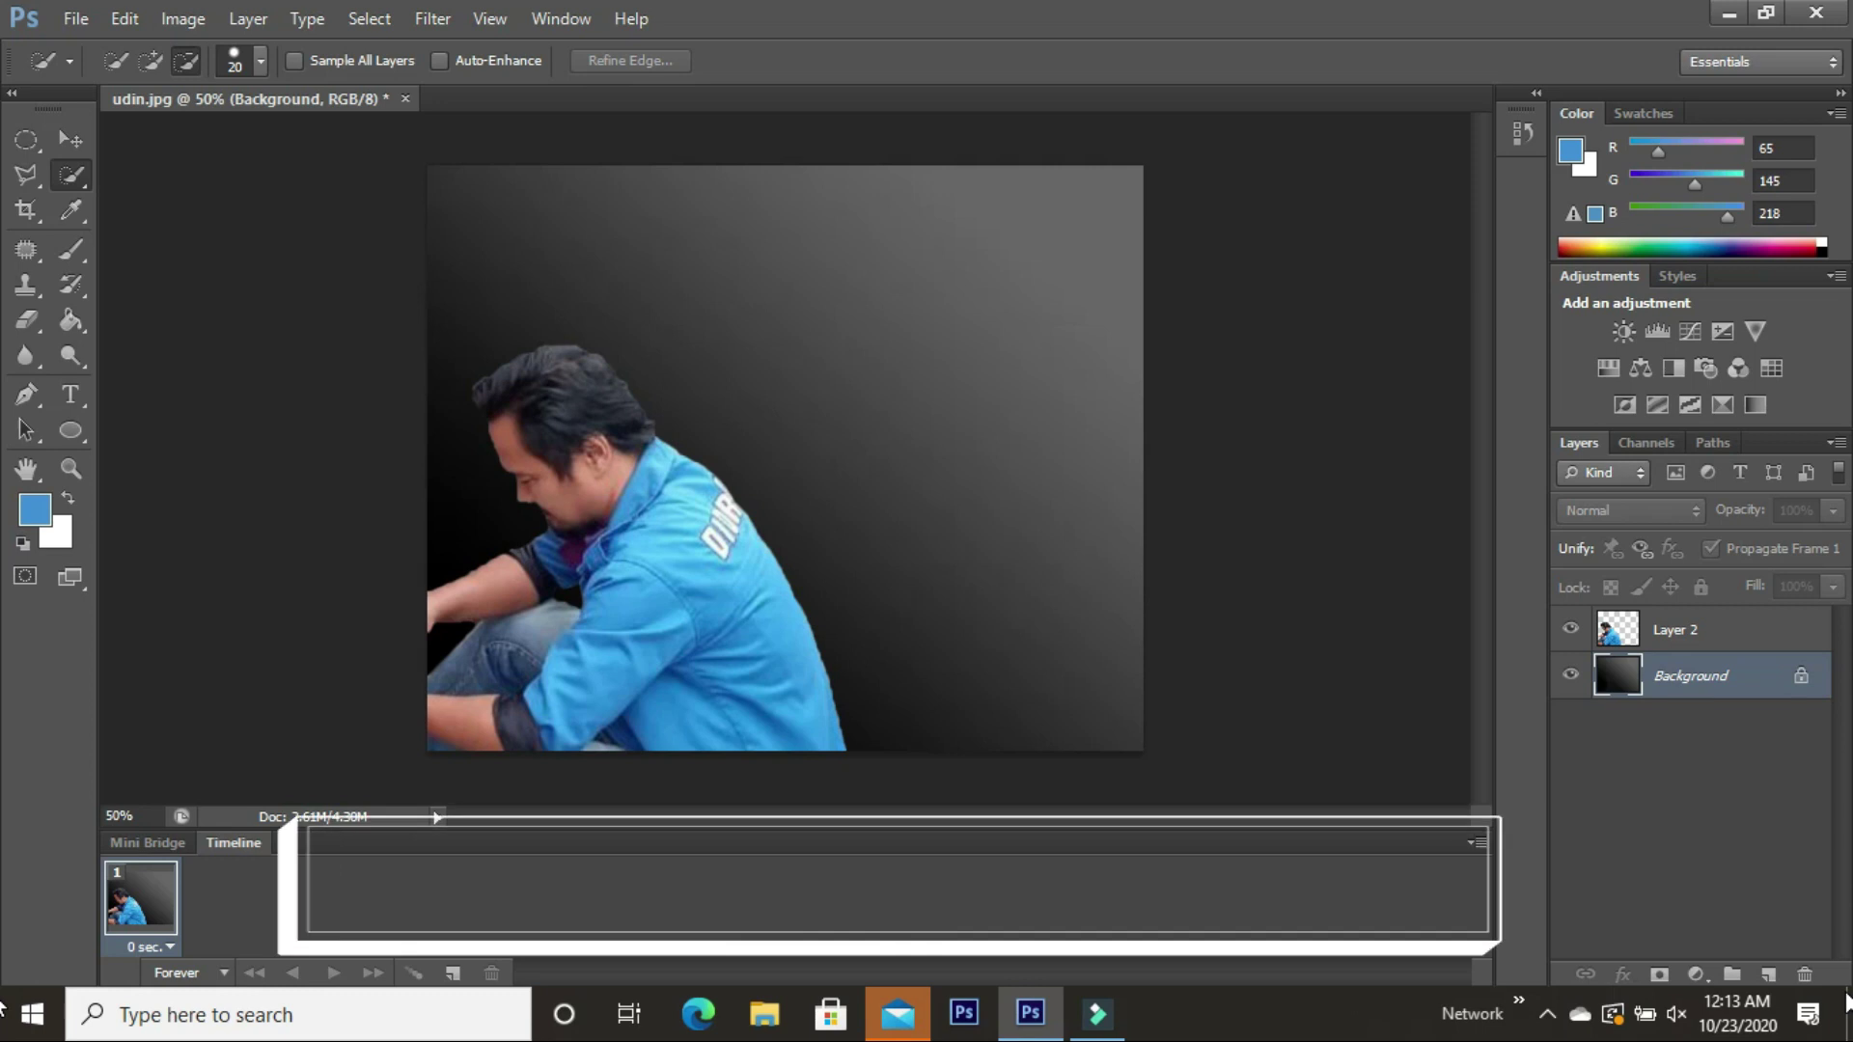
Duplicate the man's cutout layer, Layer 2, within udin.jpg
left_click(1737, 635)
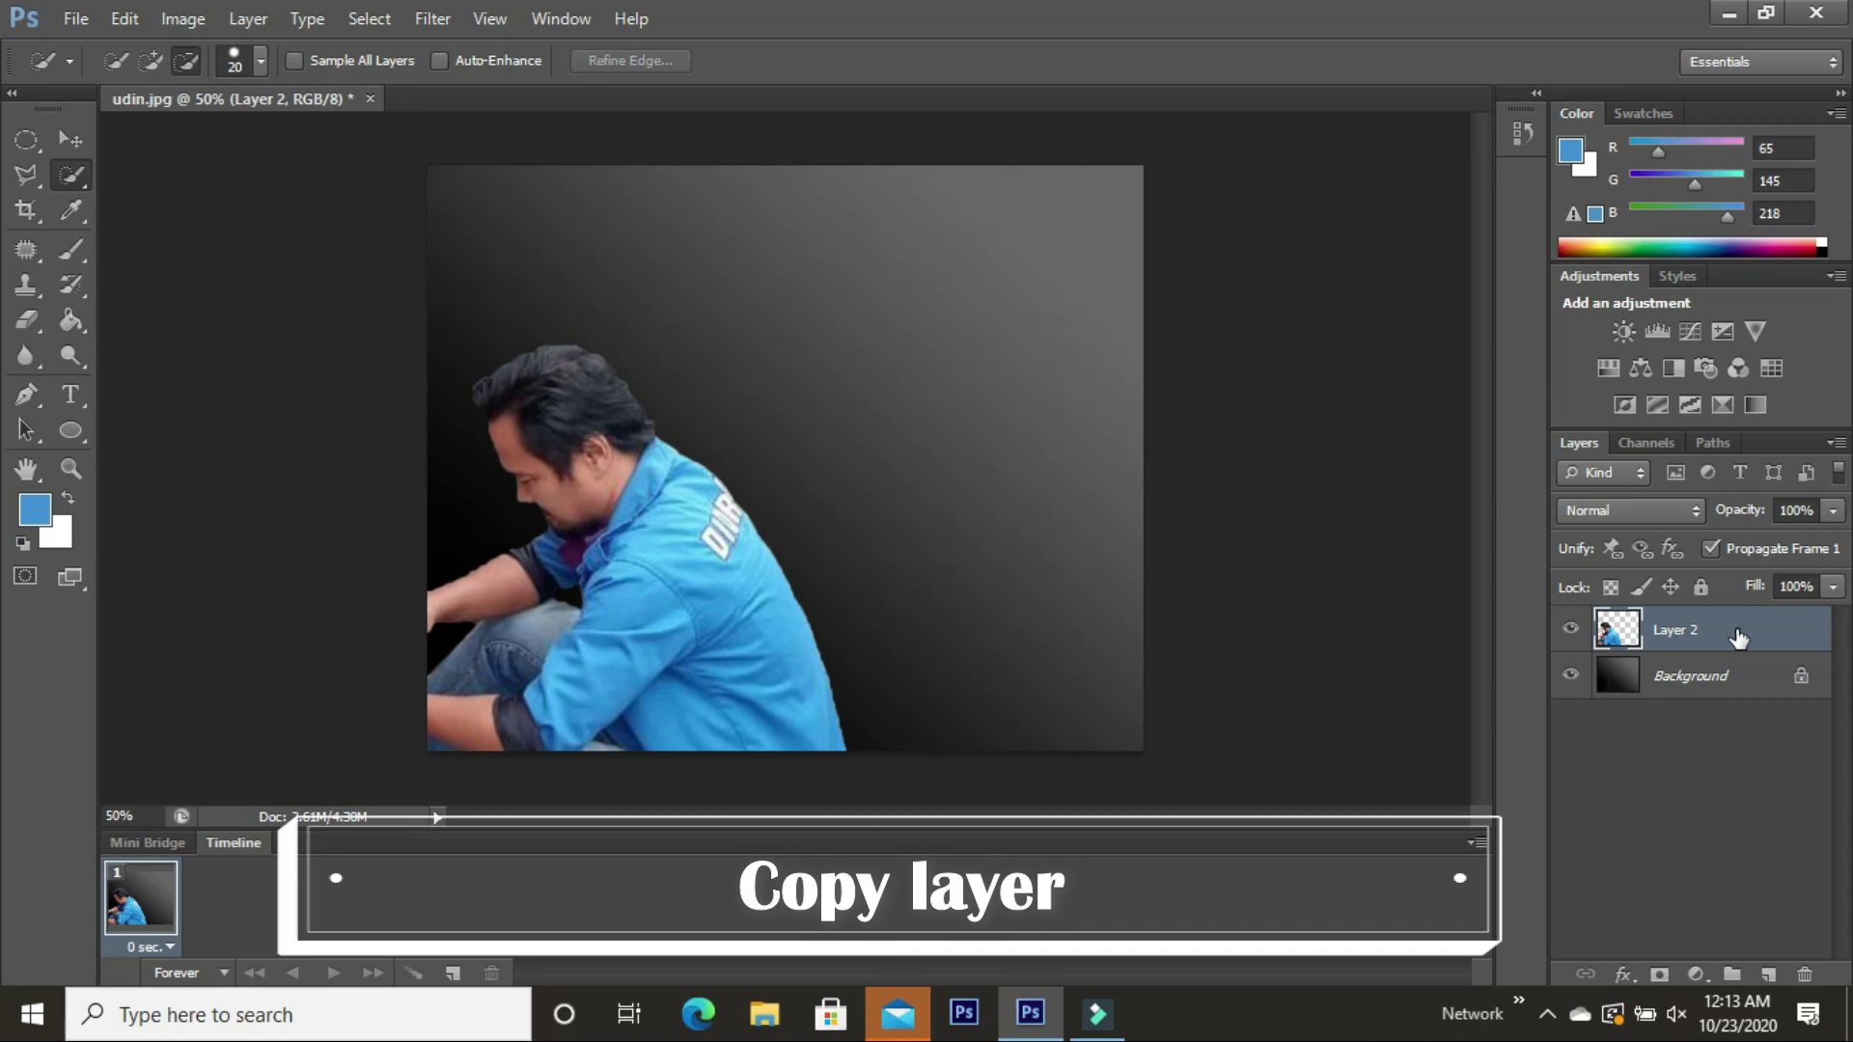
right_click(1737, 637)
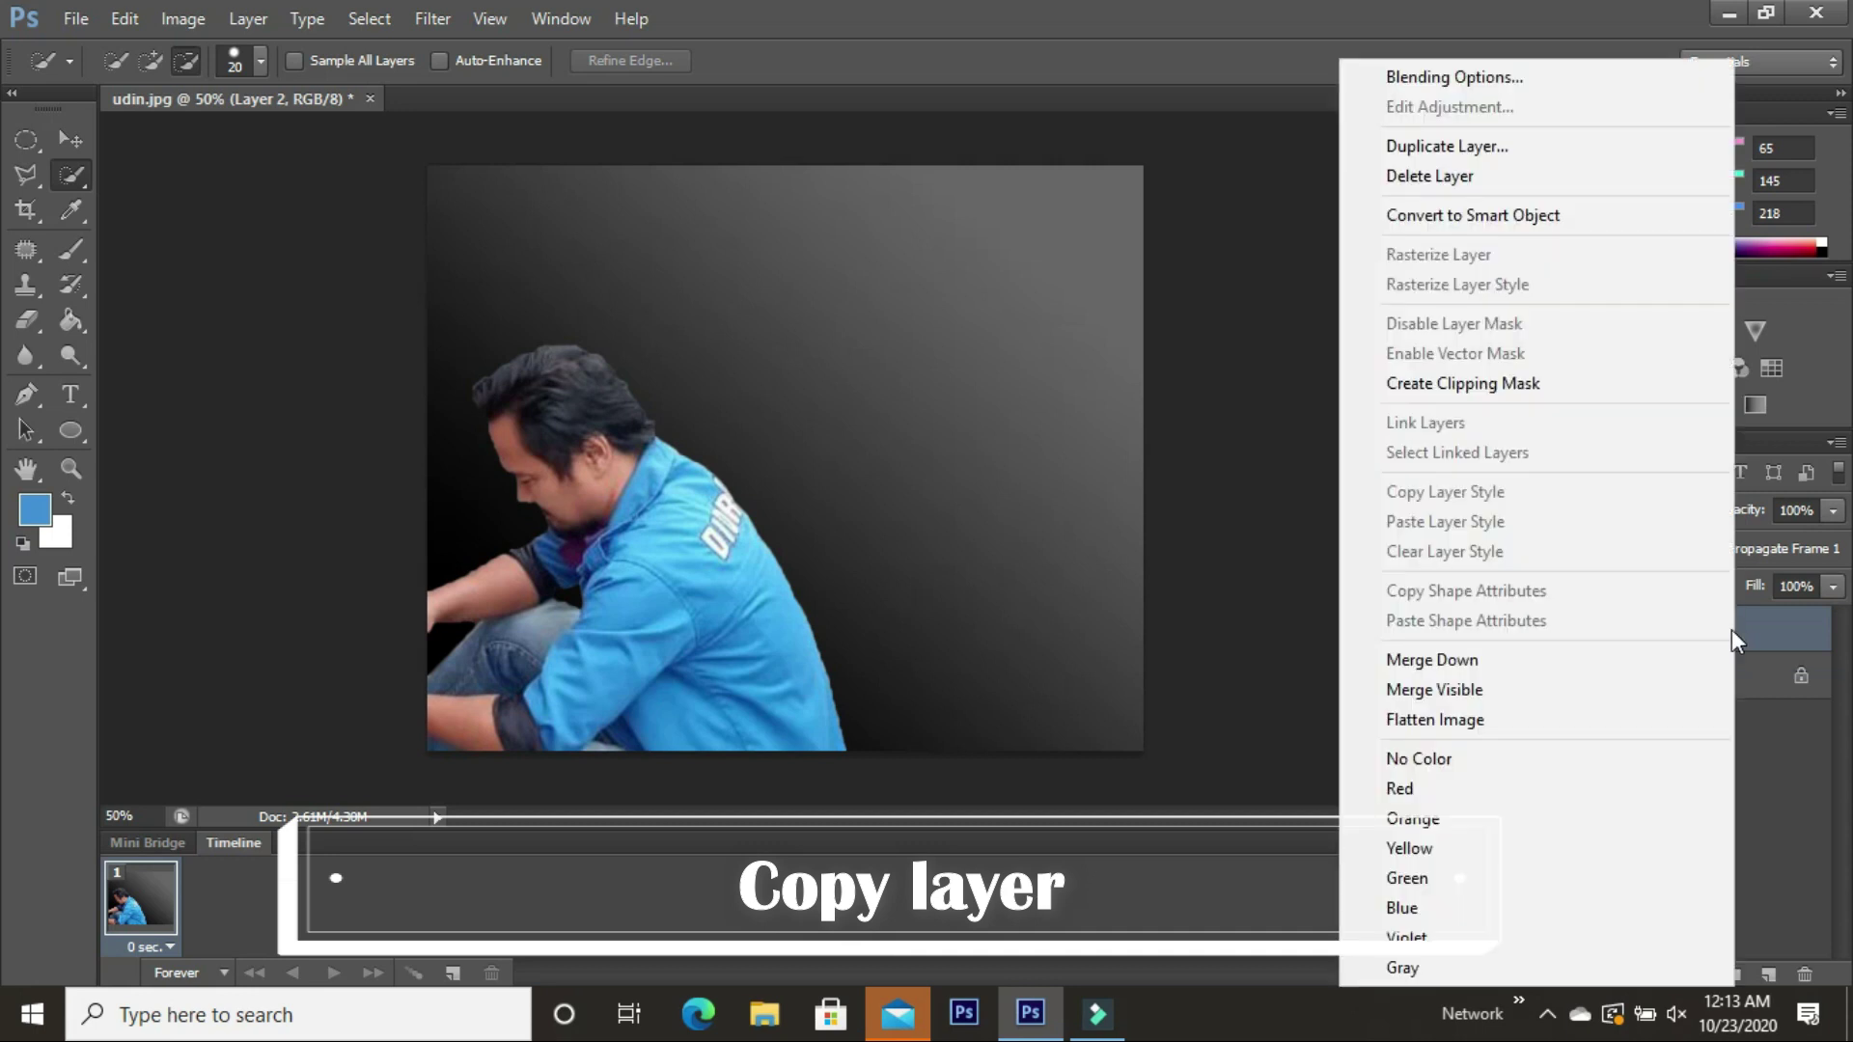
left_click(1539, 140)
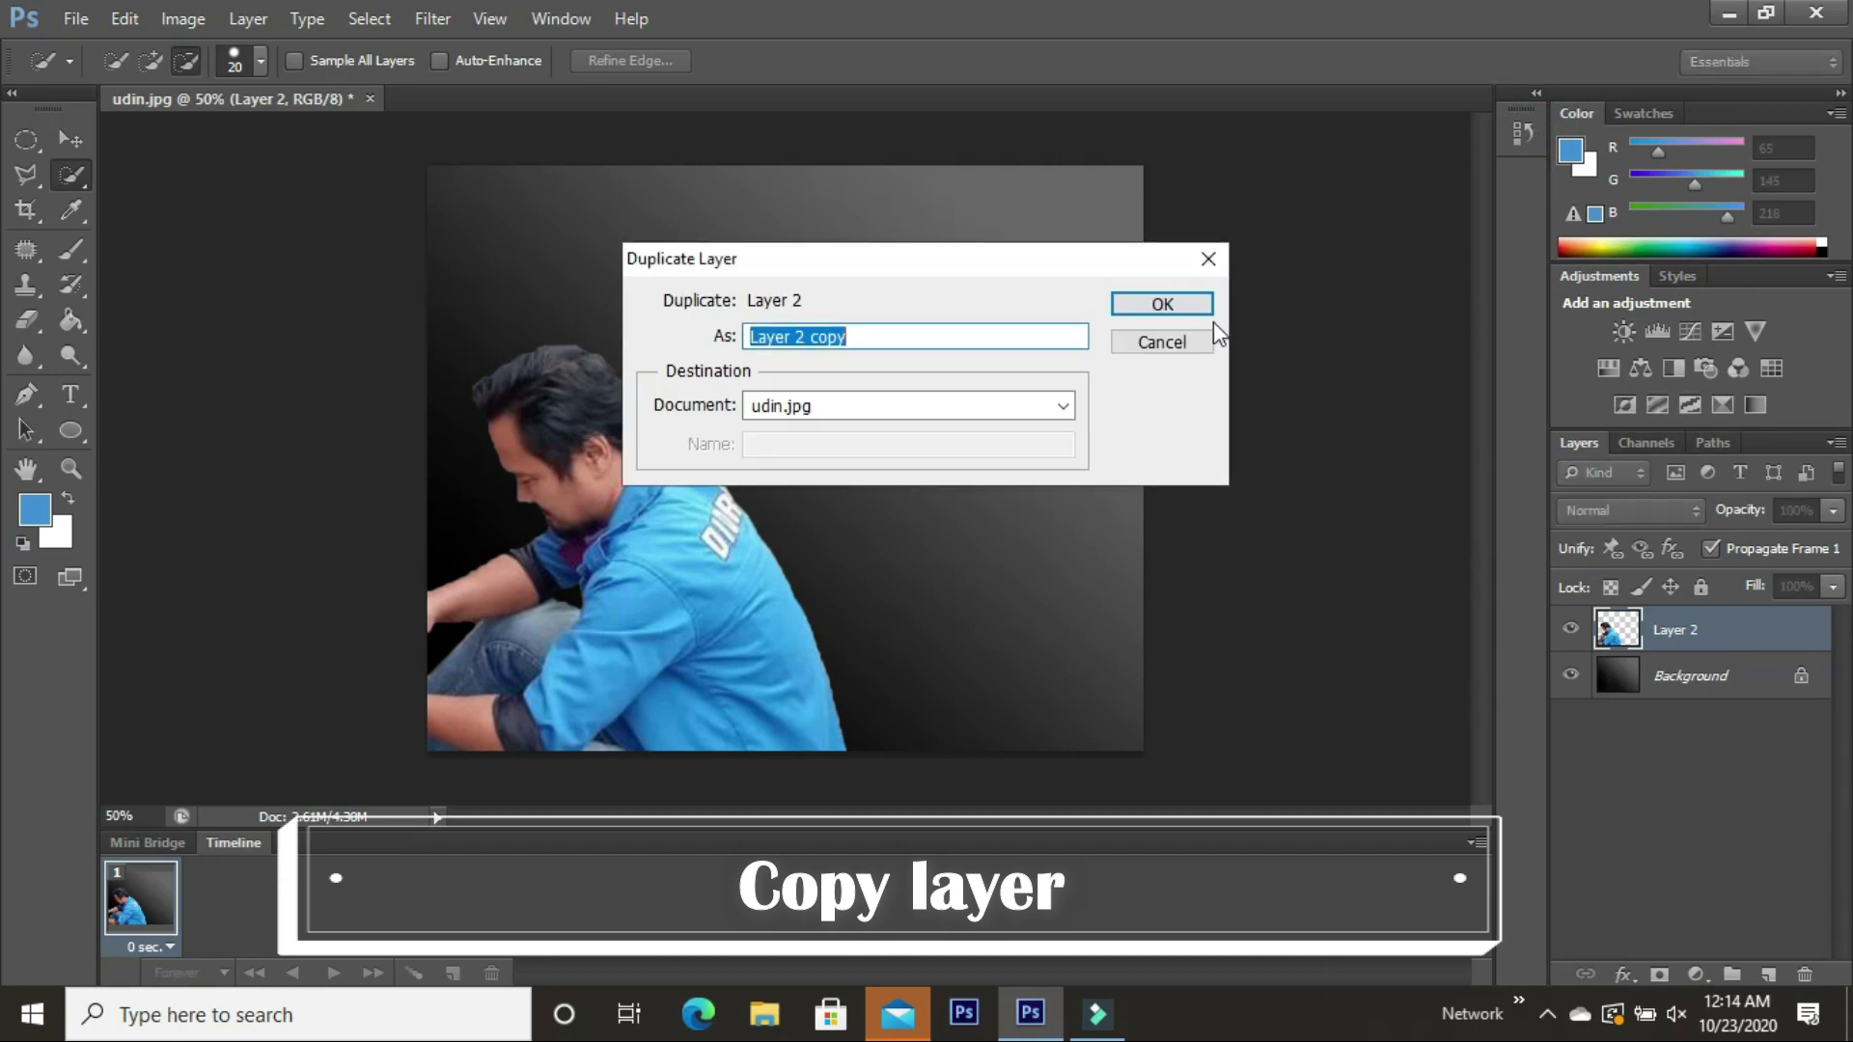
left_click(1202, 307)
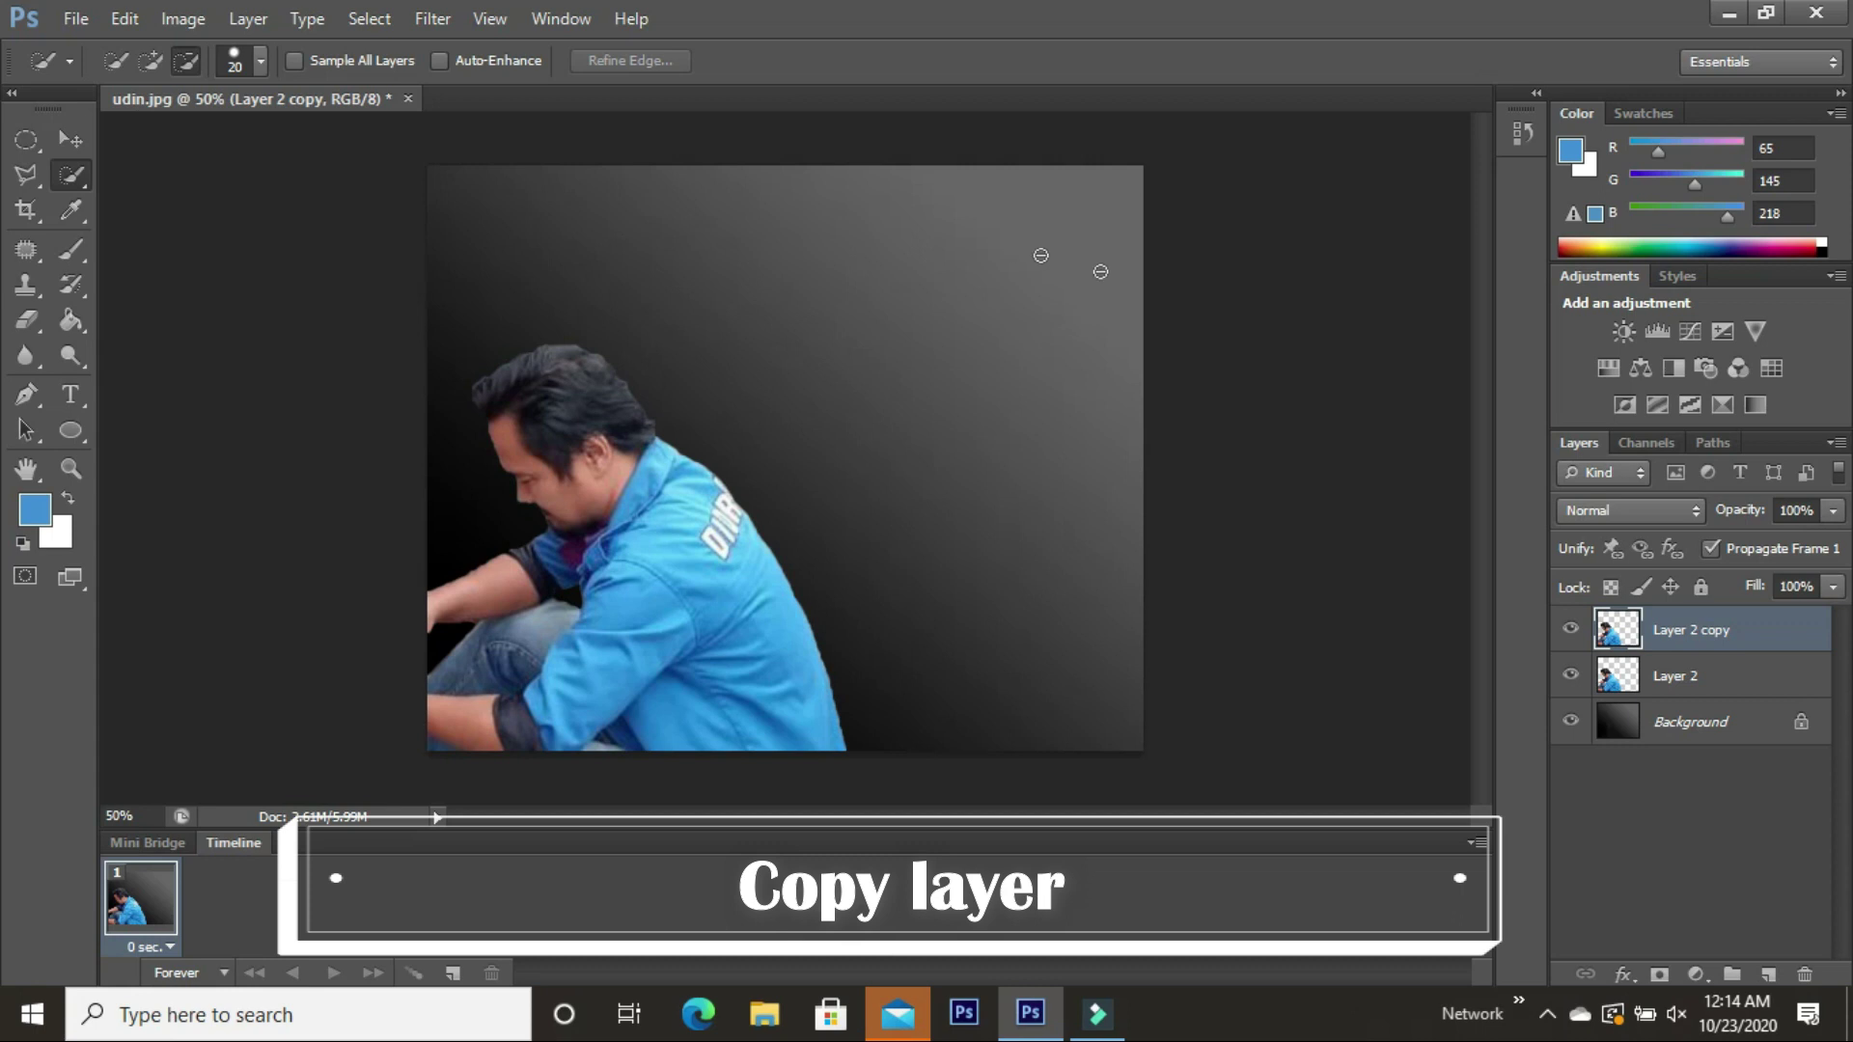
Open the lower cutout, Layer 2, in the Liquify filter
left_click(1674, 676)
left_click(433, 18)
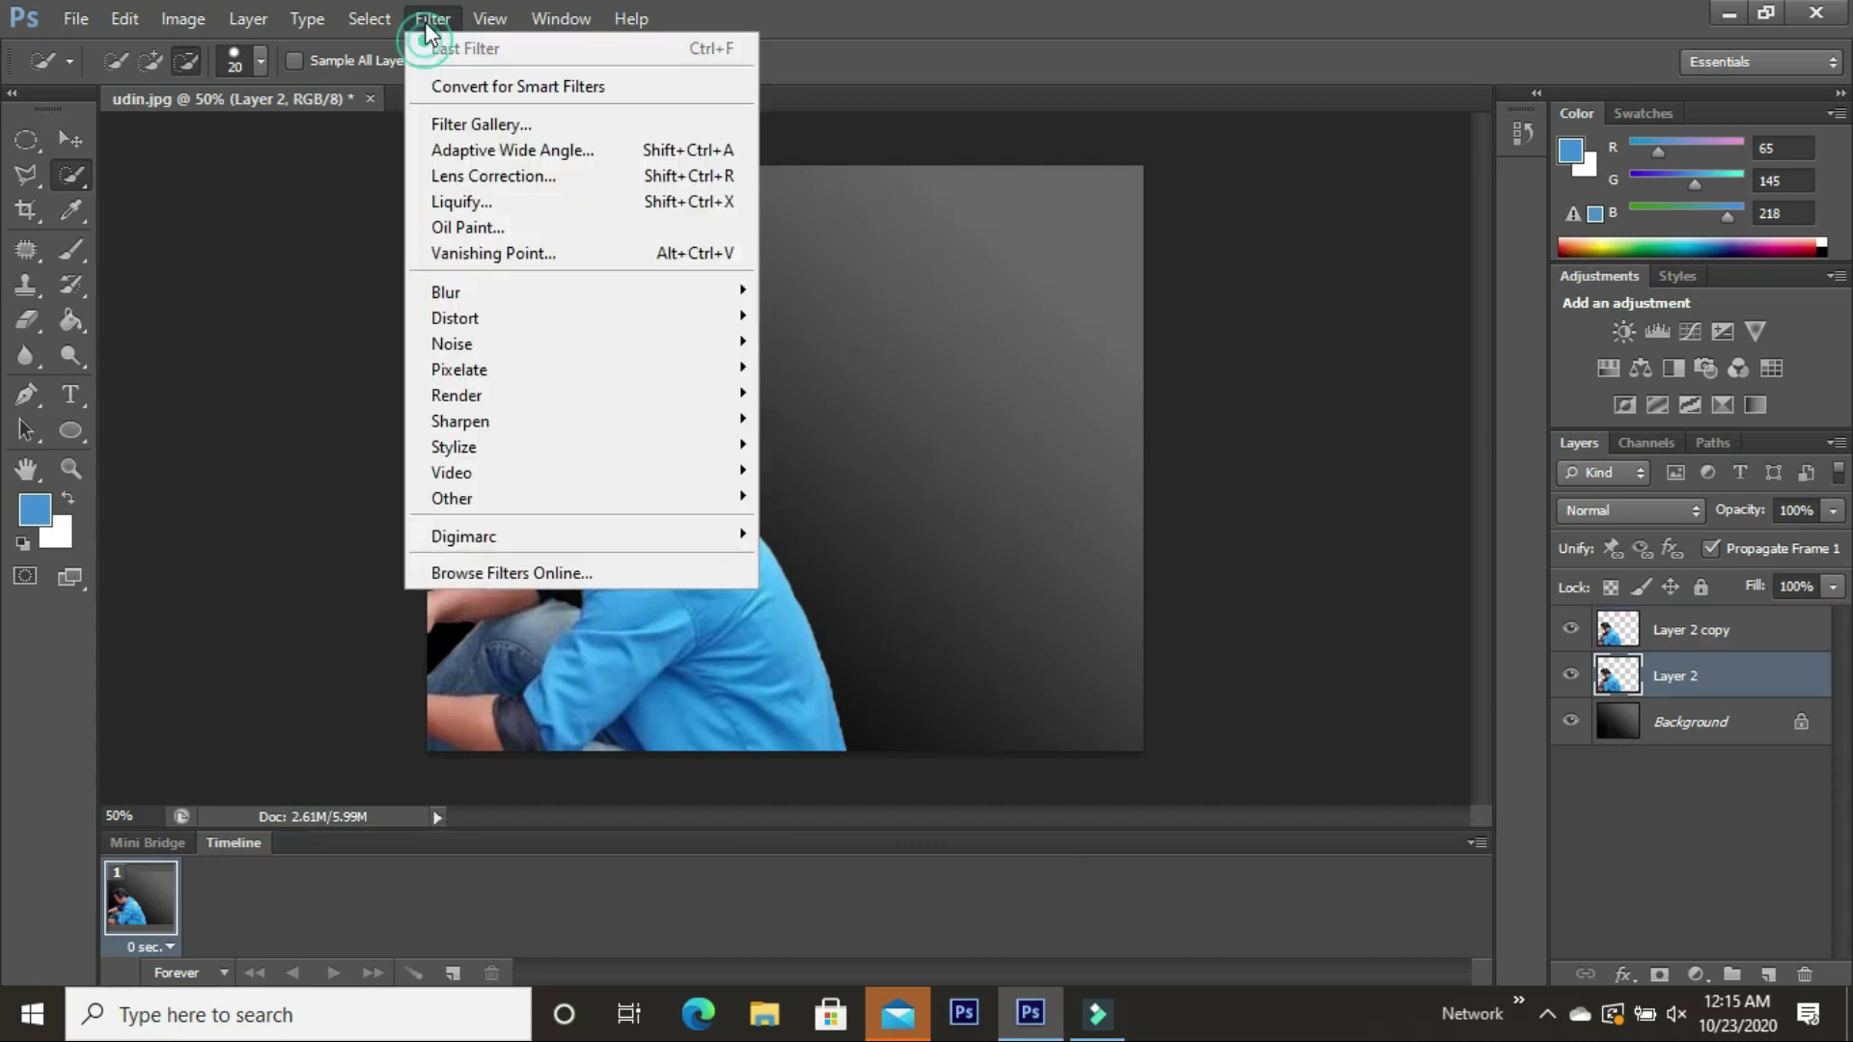
left_click(514, 205)
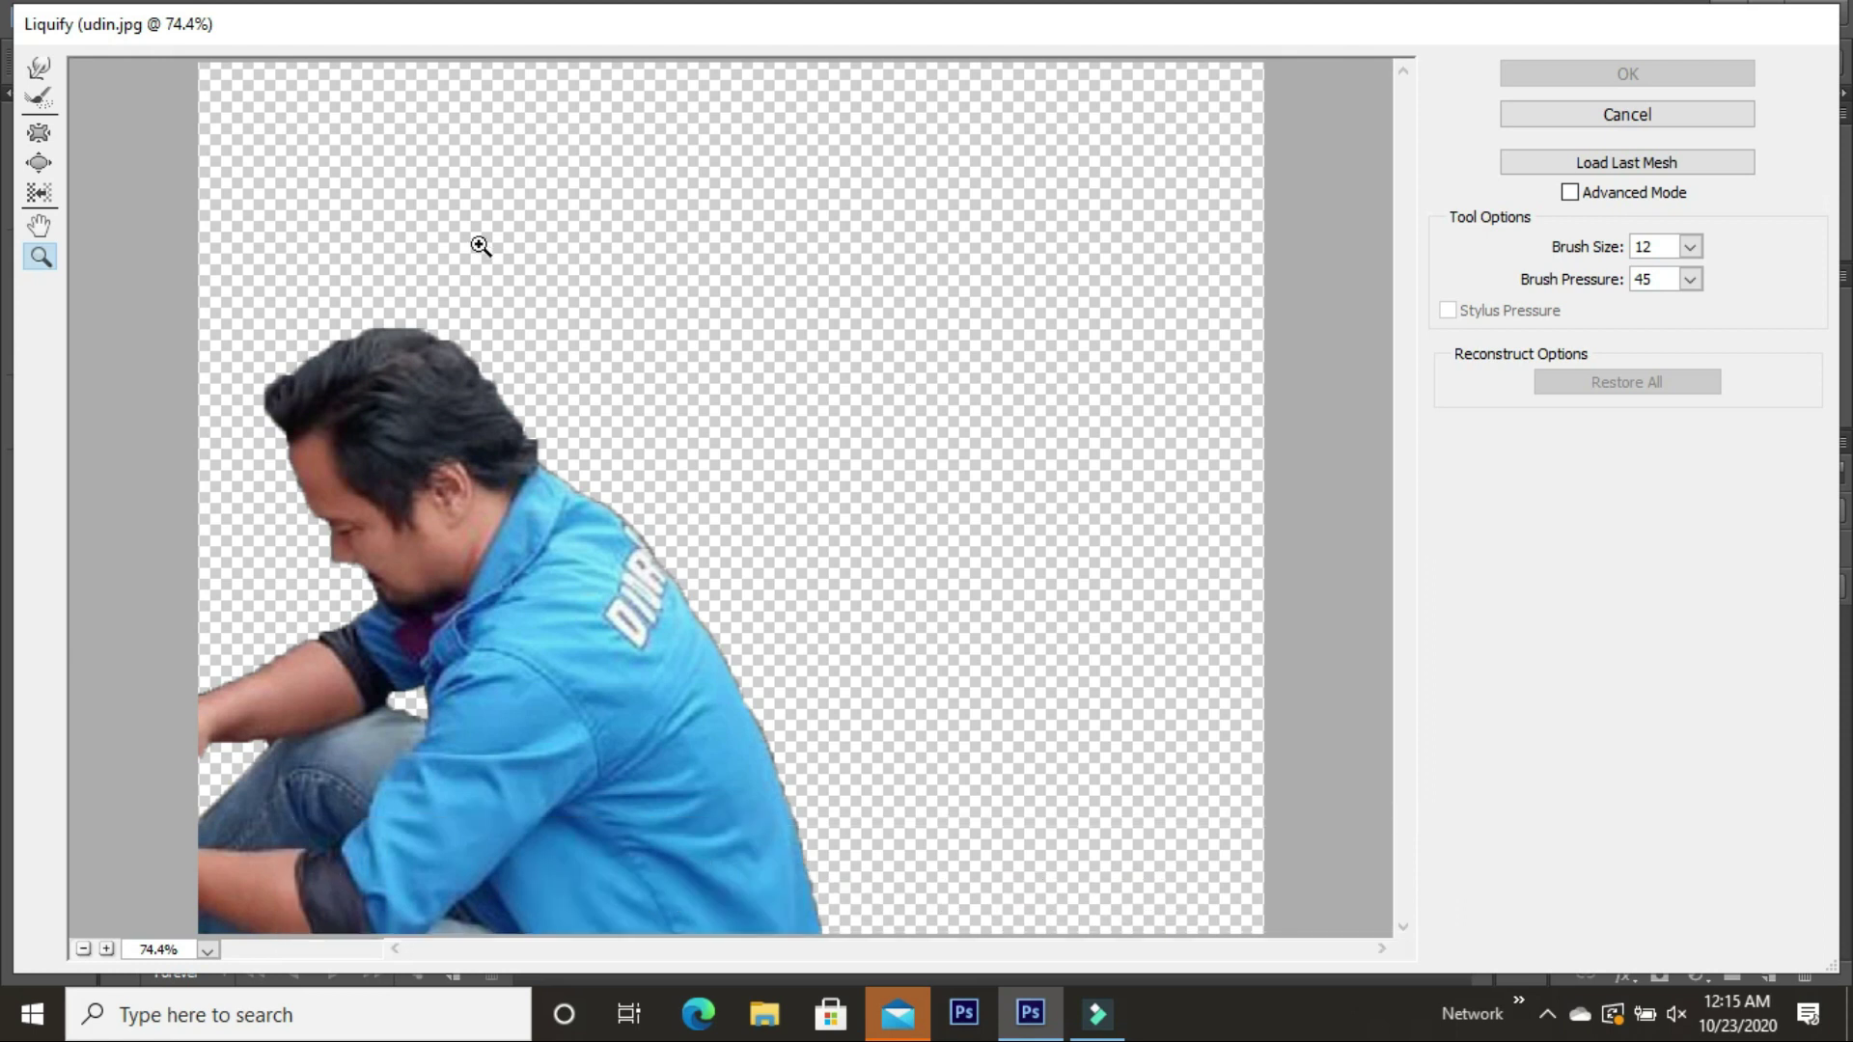
left_click(39, 68)
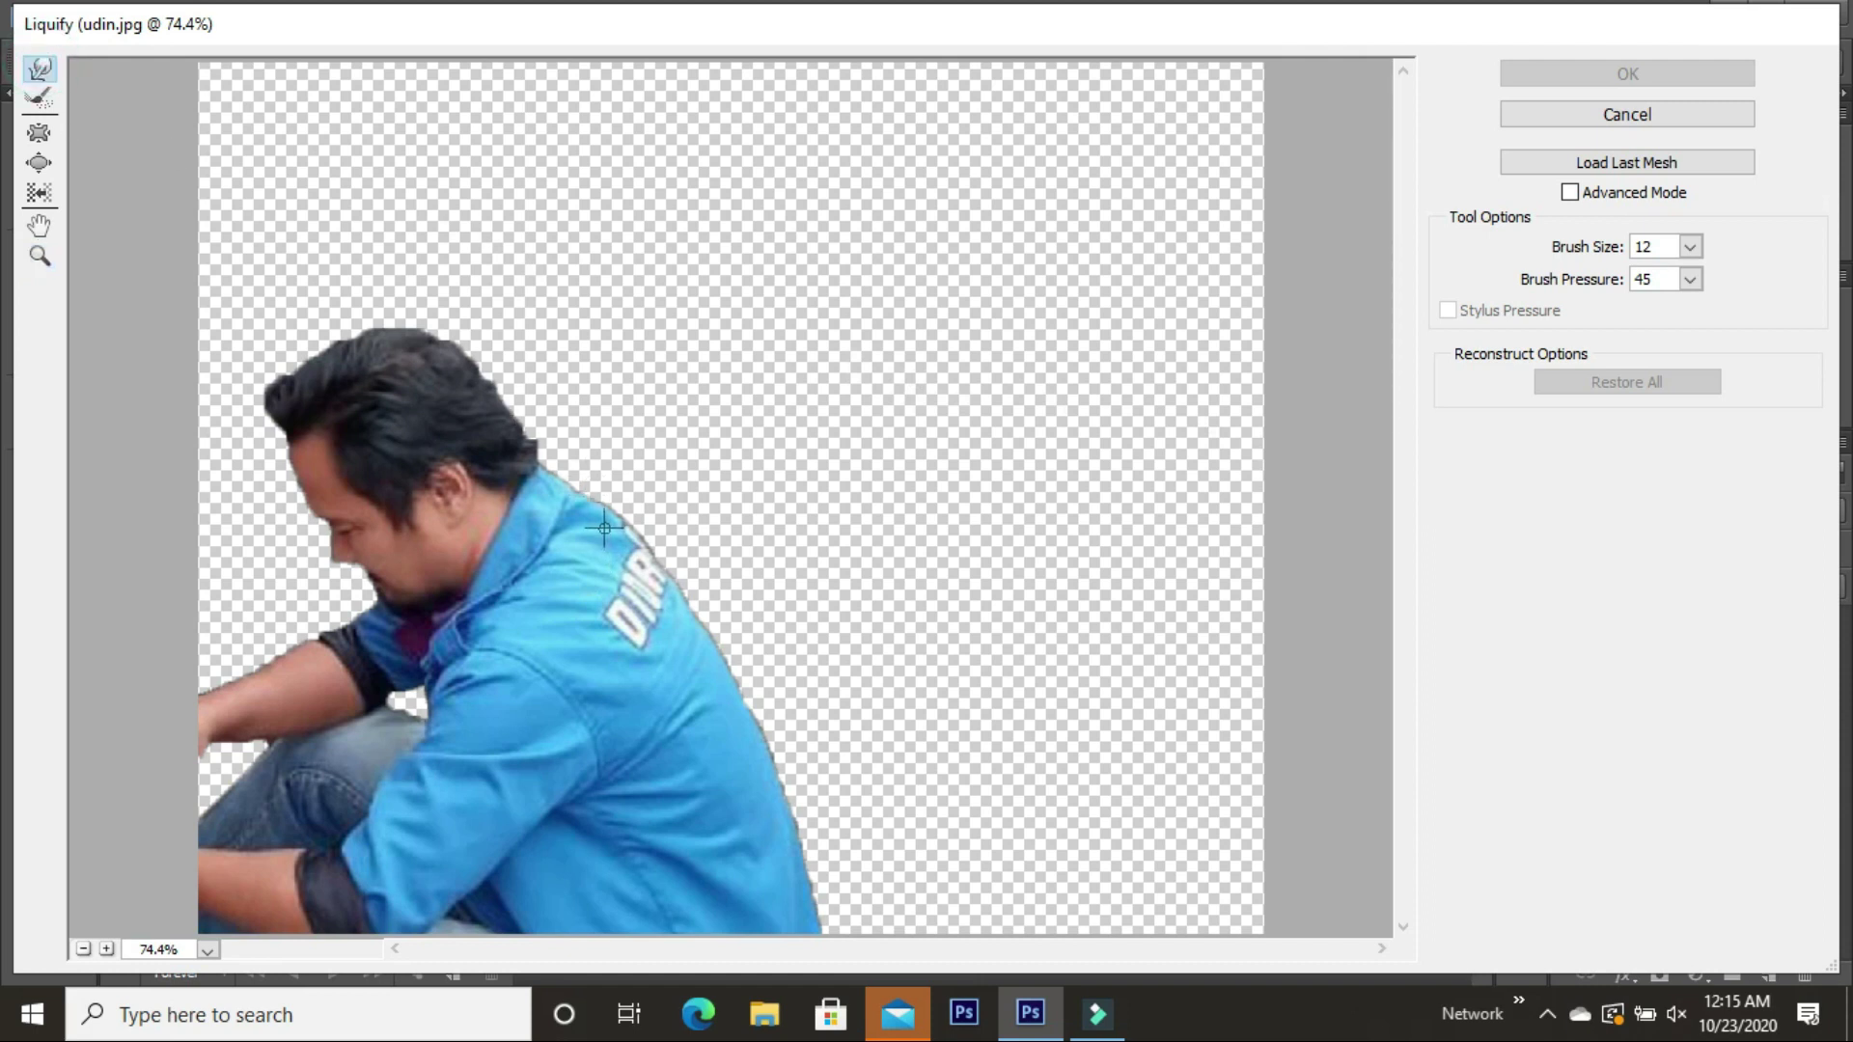
left_click(708, 450)
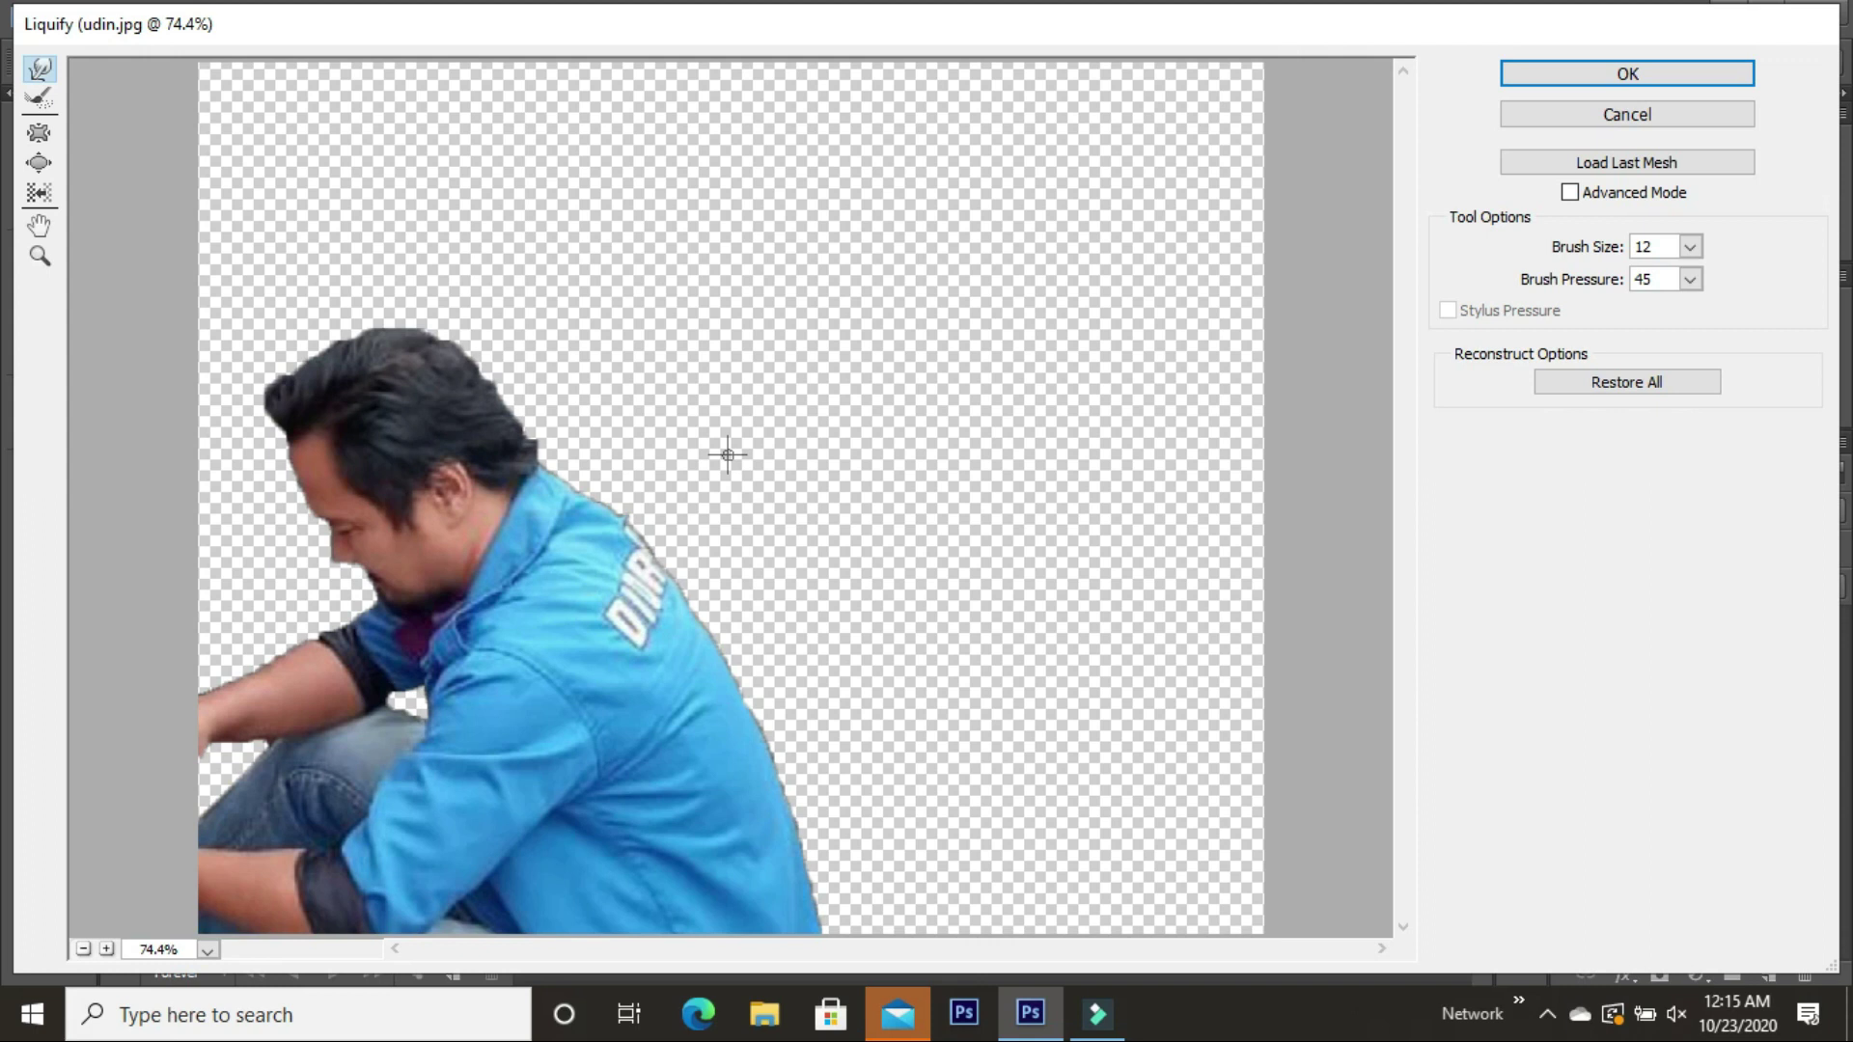
left_click(38, 97)
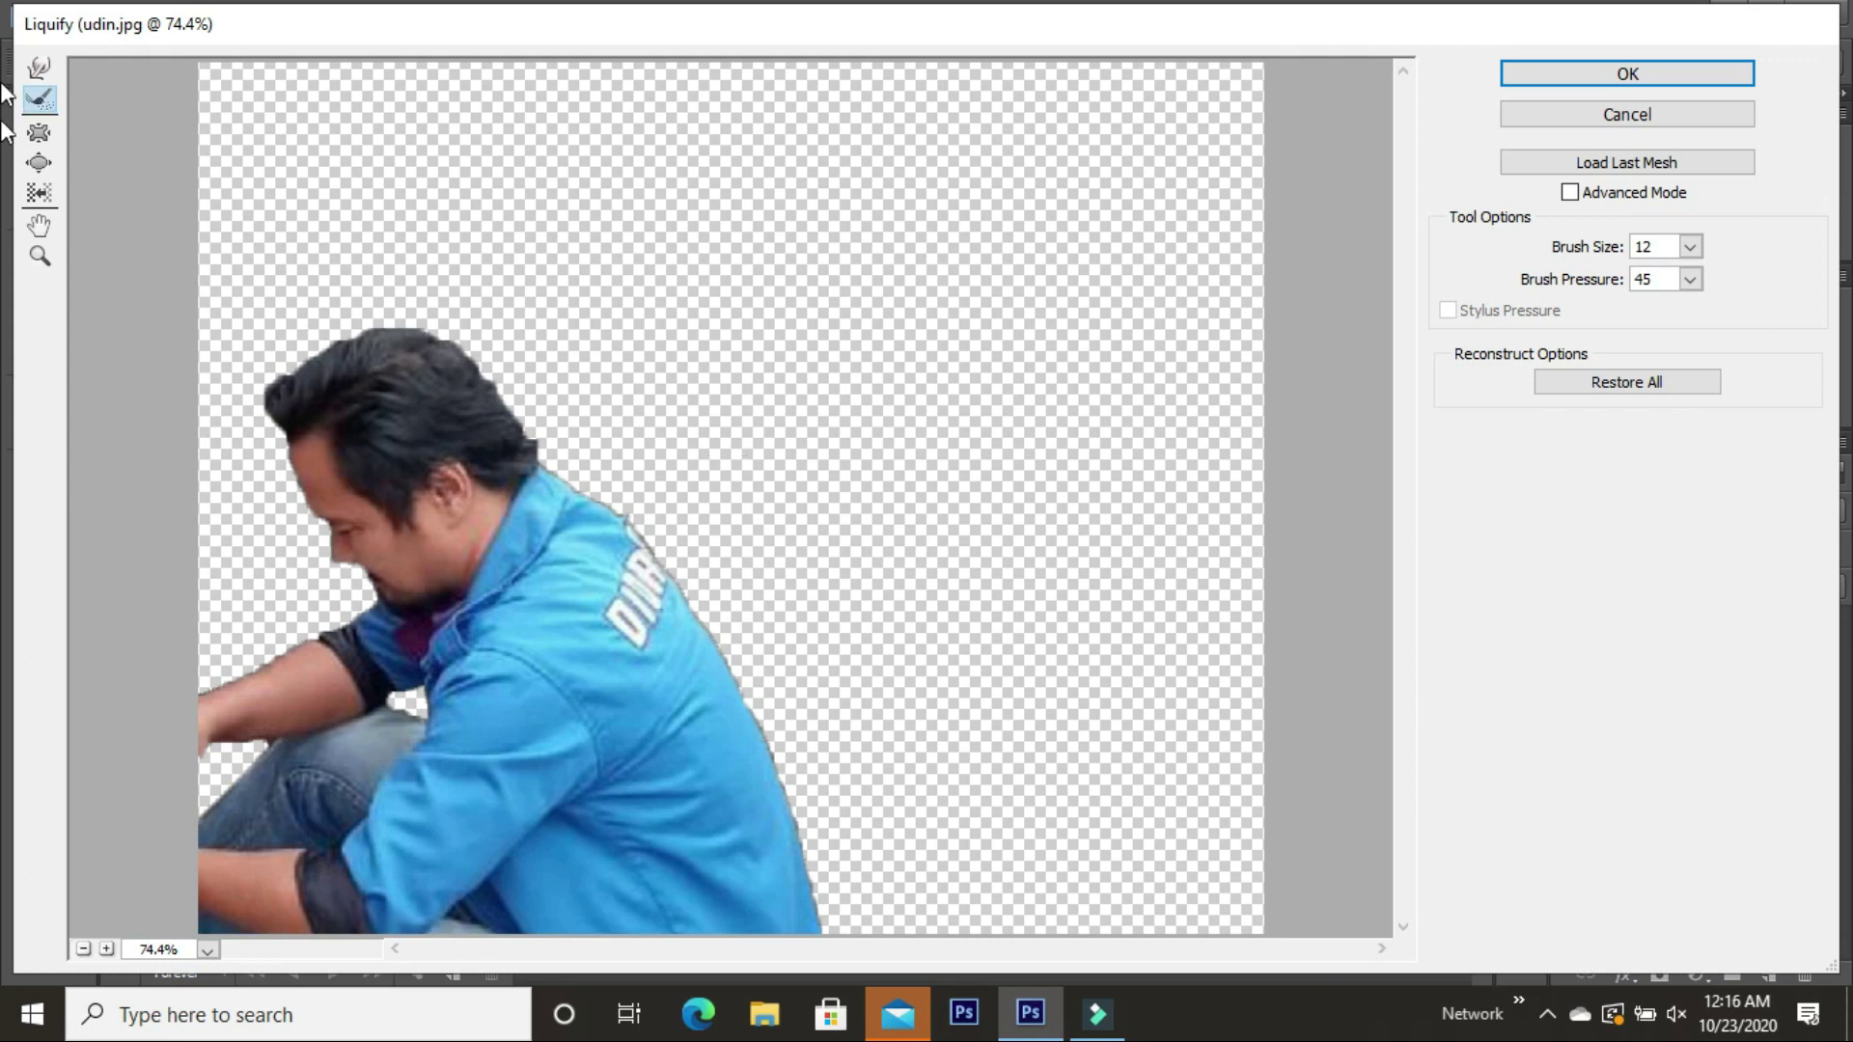
left_click(41, 70)
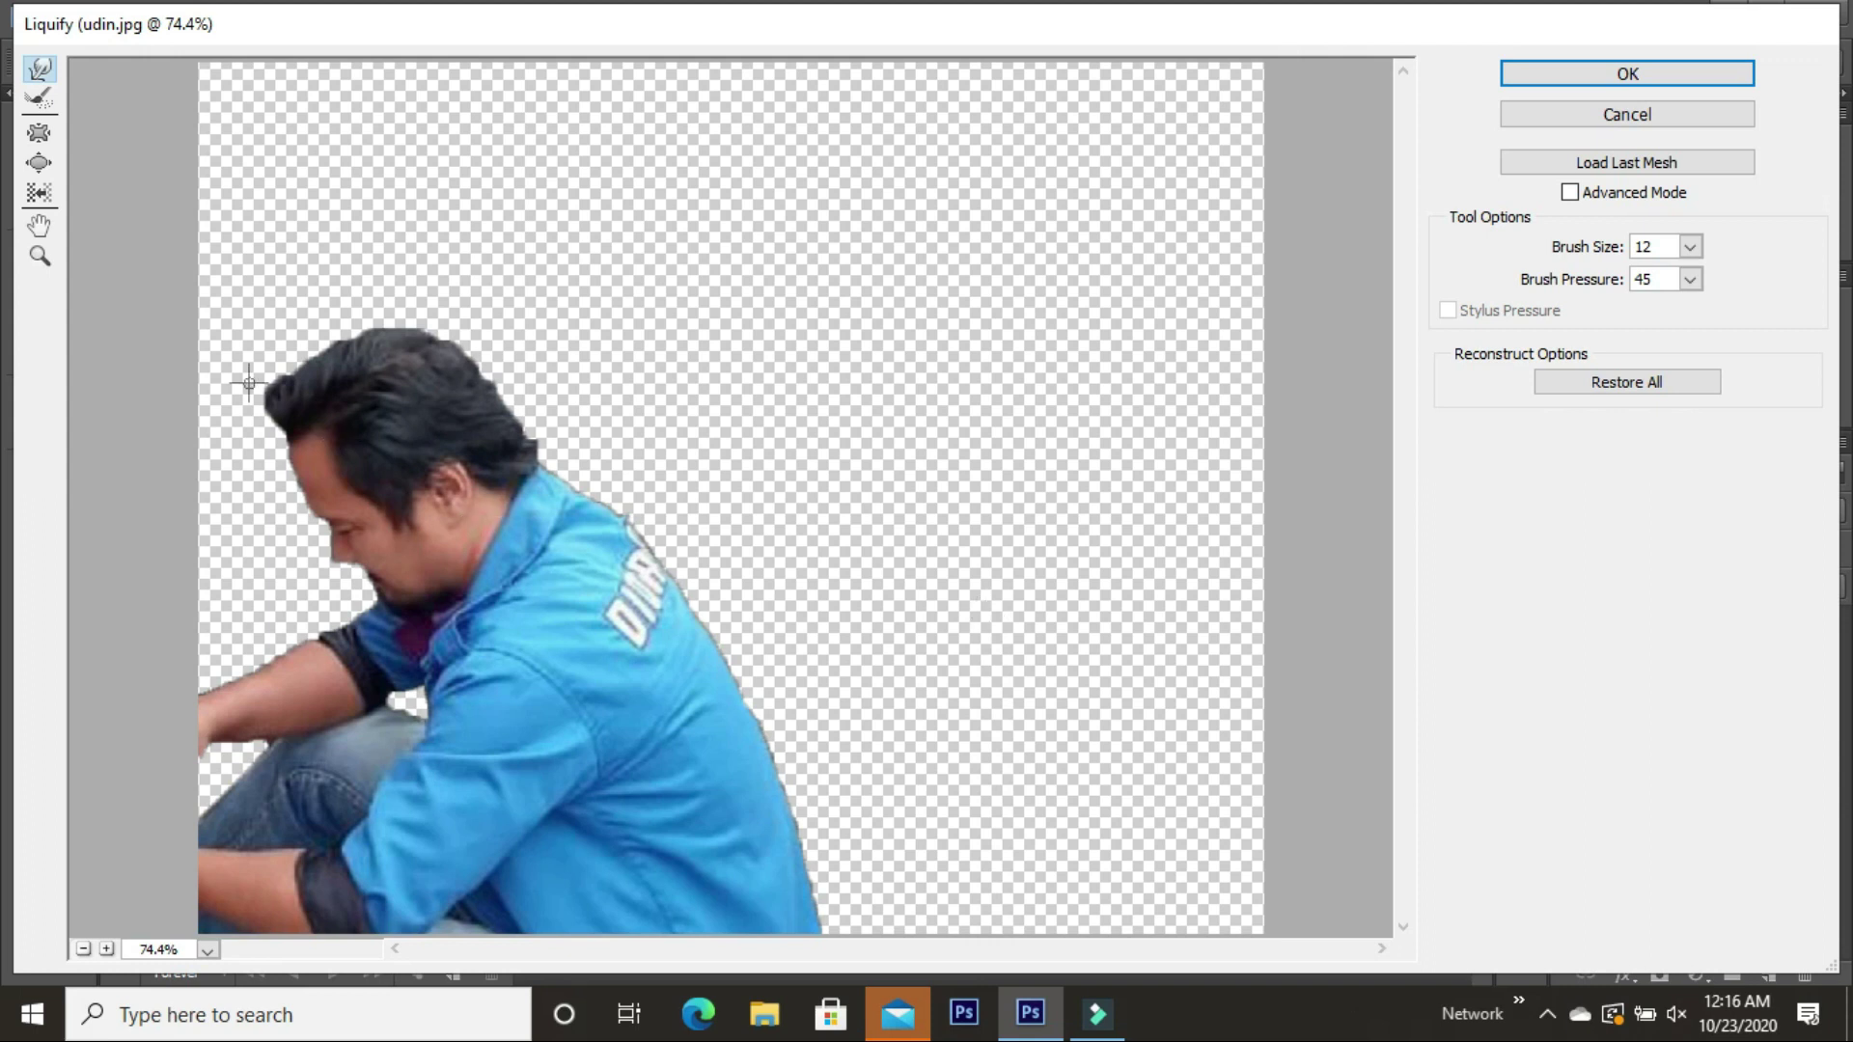
left_click(39, 226)
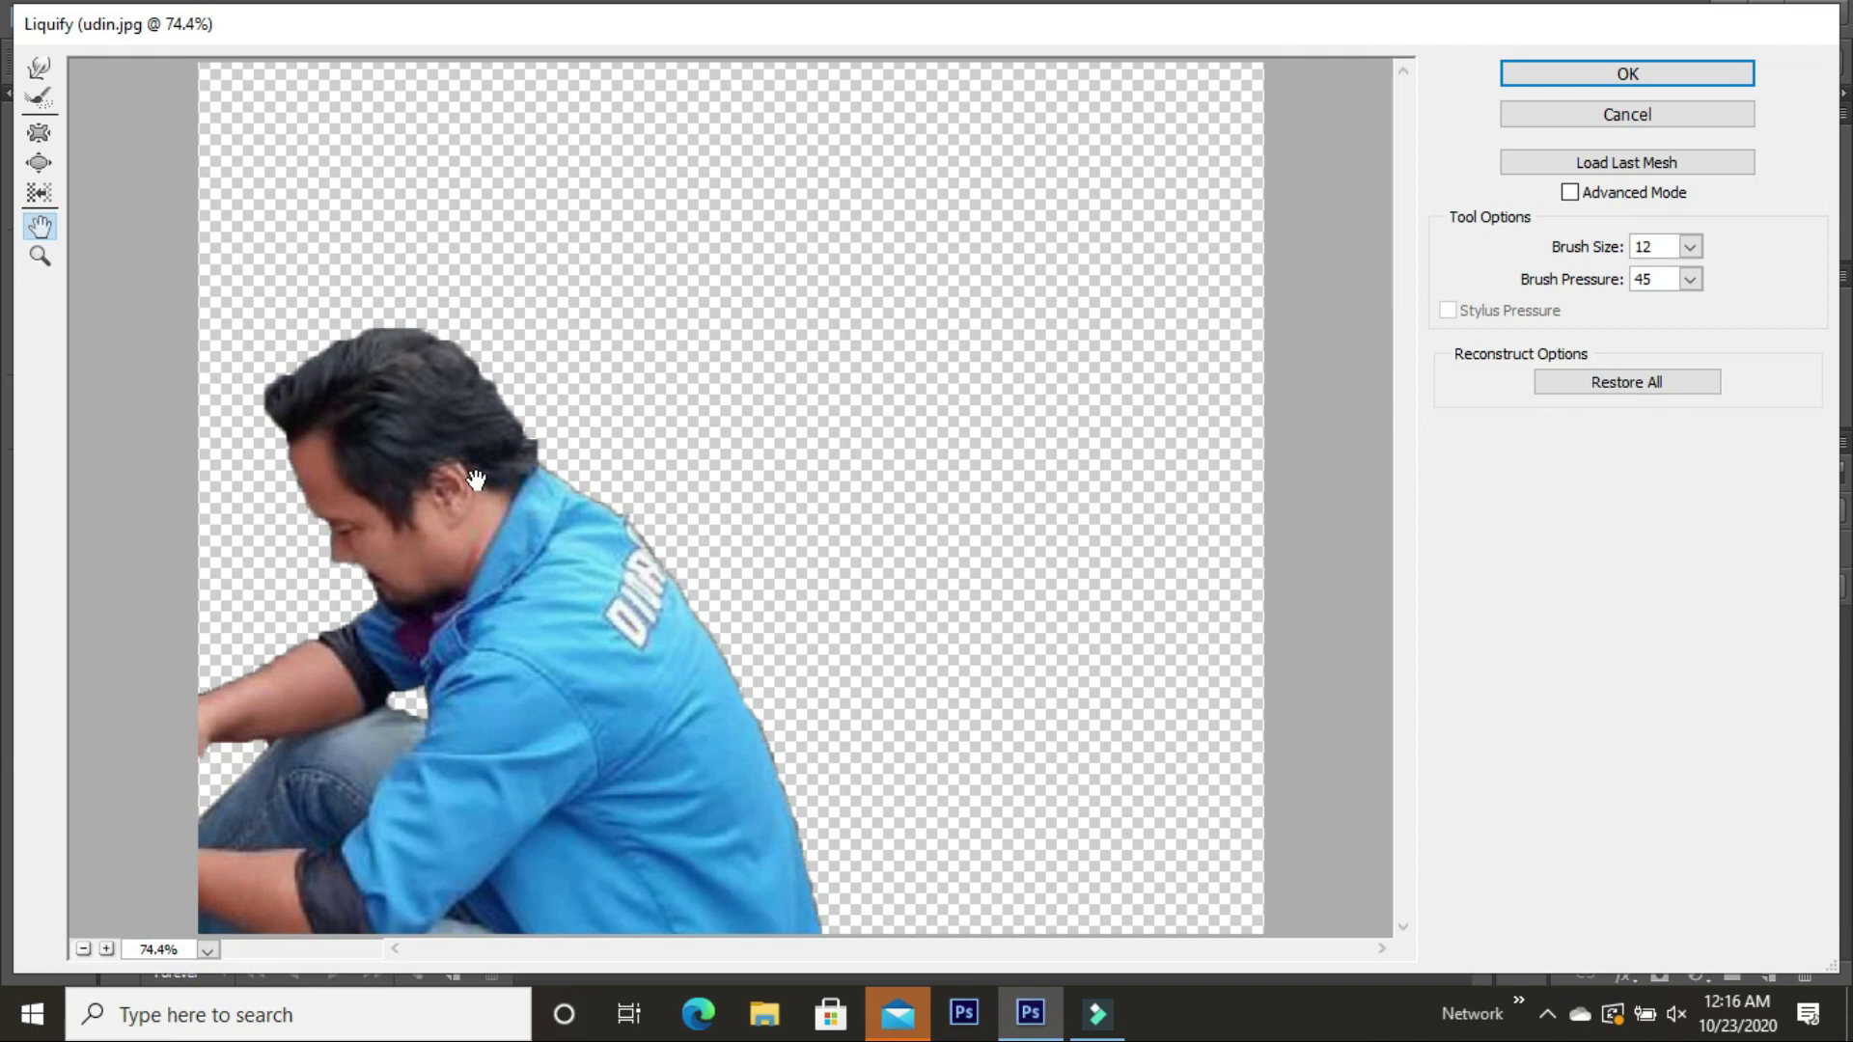
left_click(45, 138)
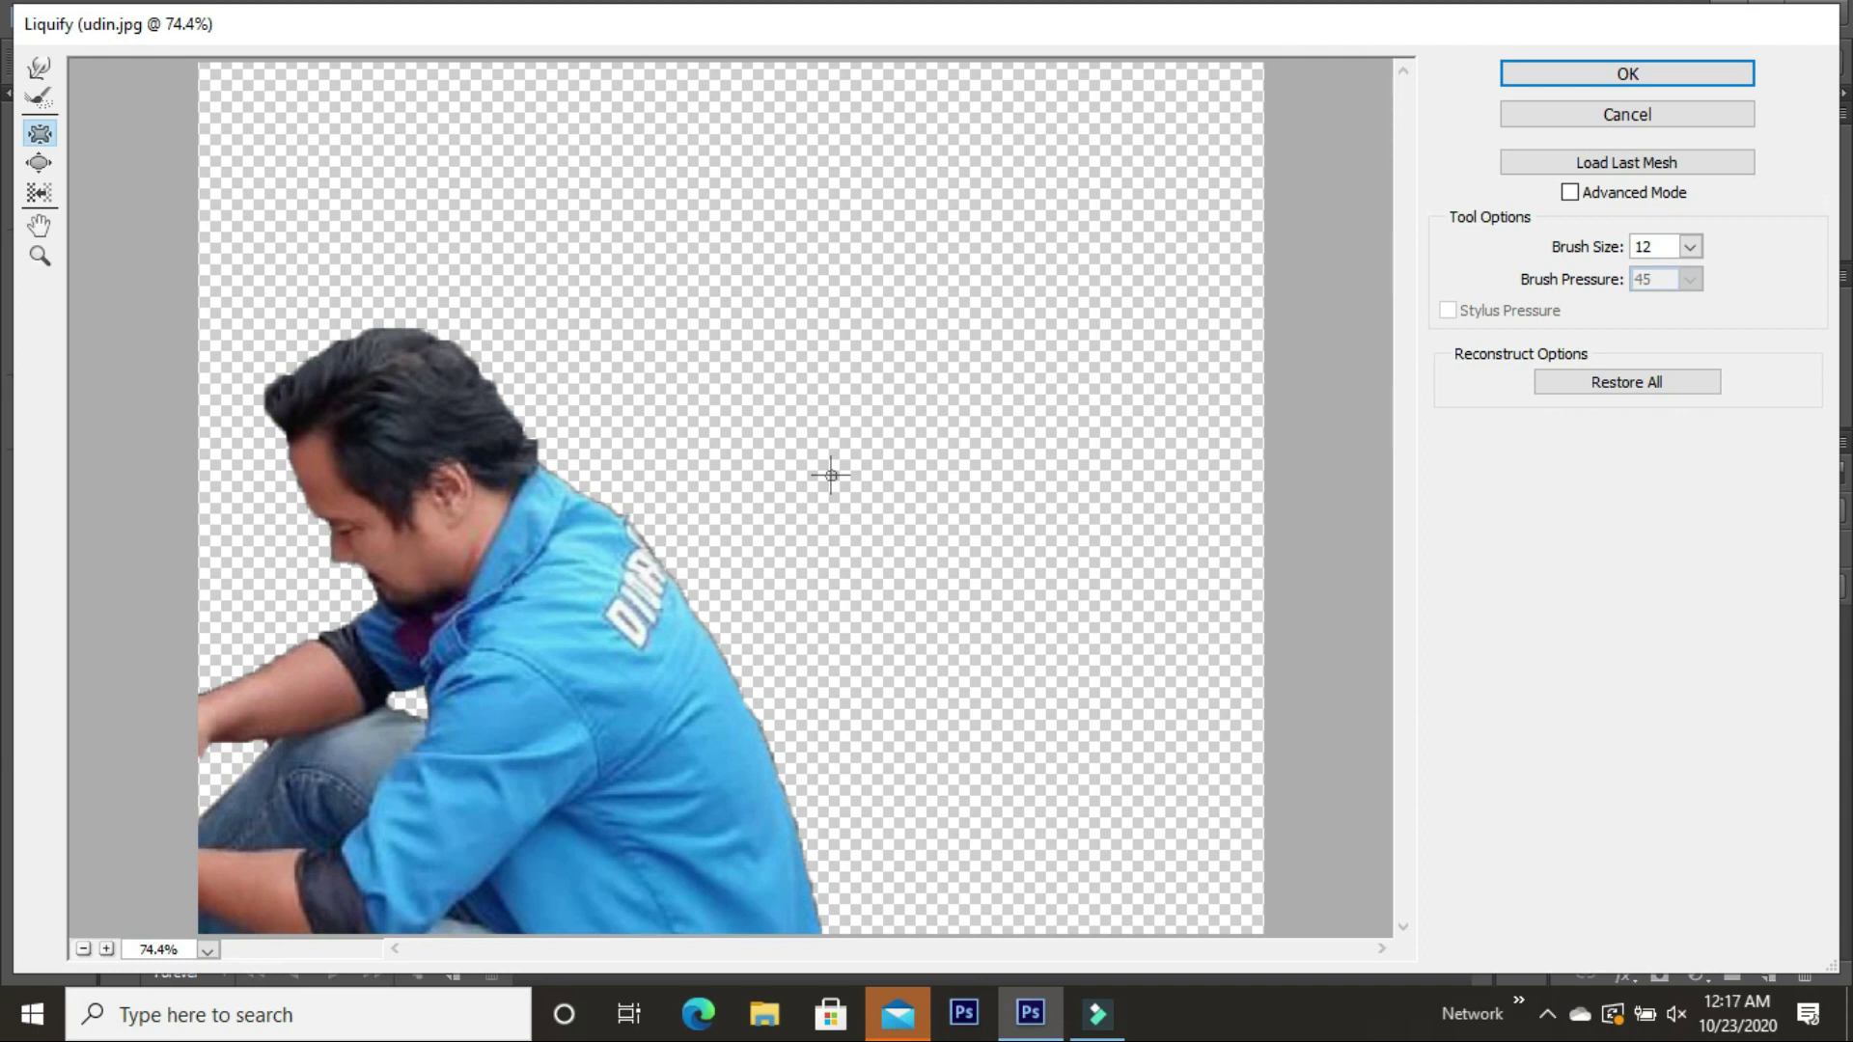
Pull the jacket's back edge outward with the Forward Warp tool at brush size 151
left_click(1690, 248)
left_click_drag(1555, 281, 1558, 280)
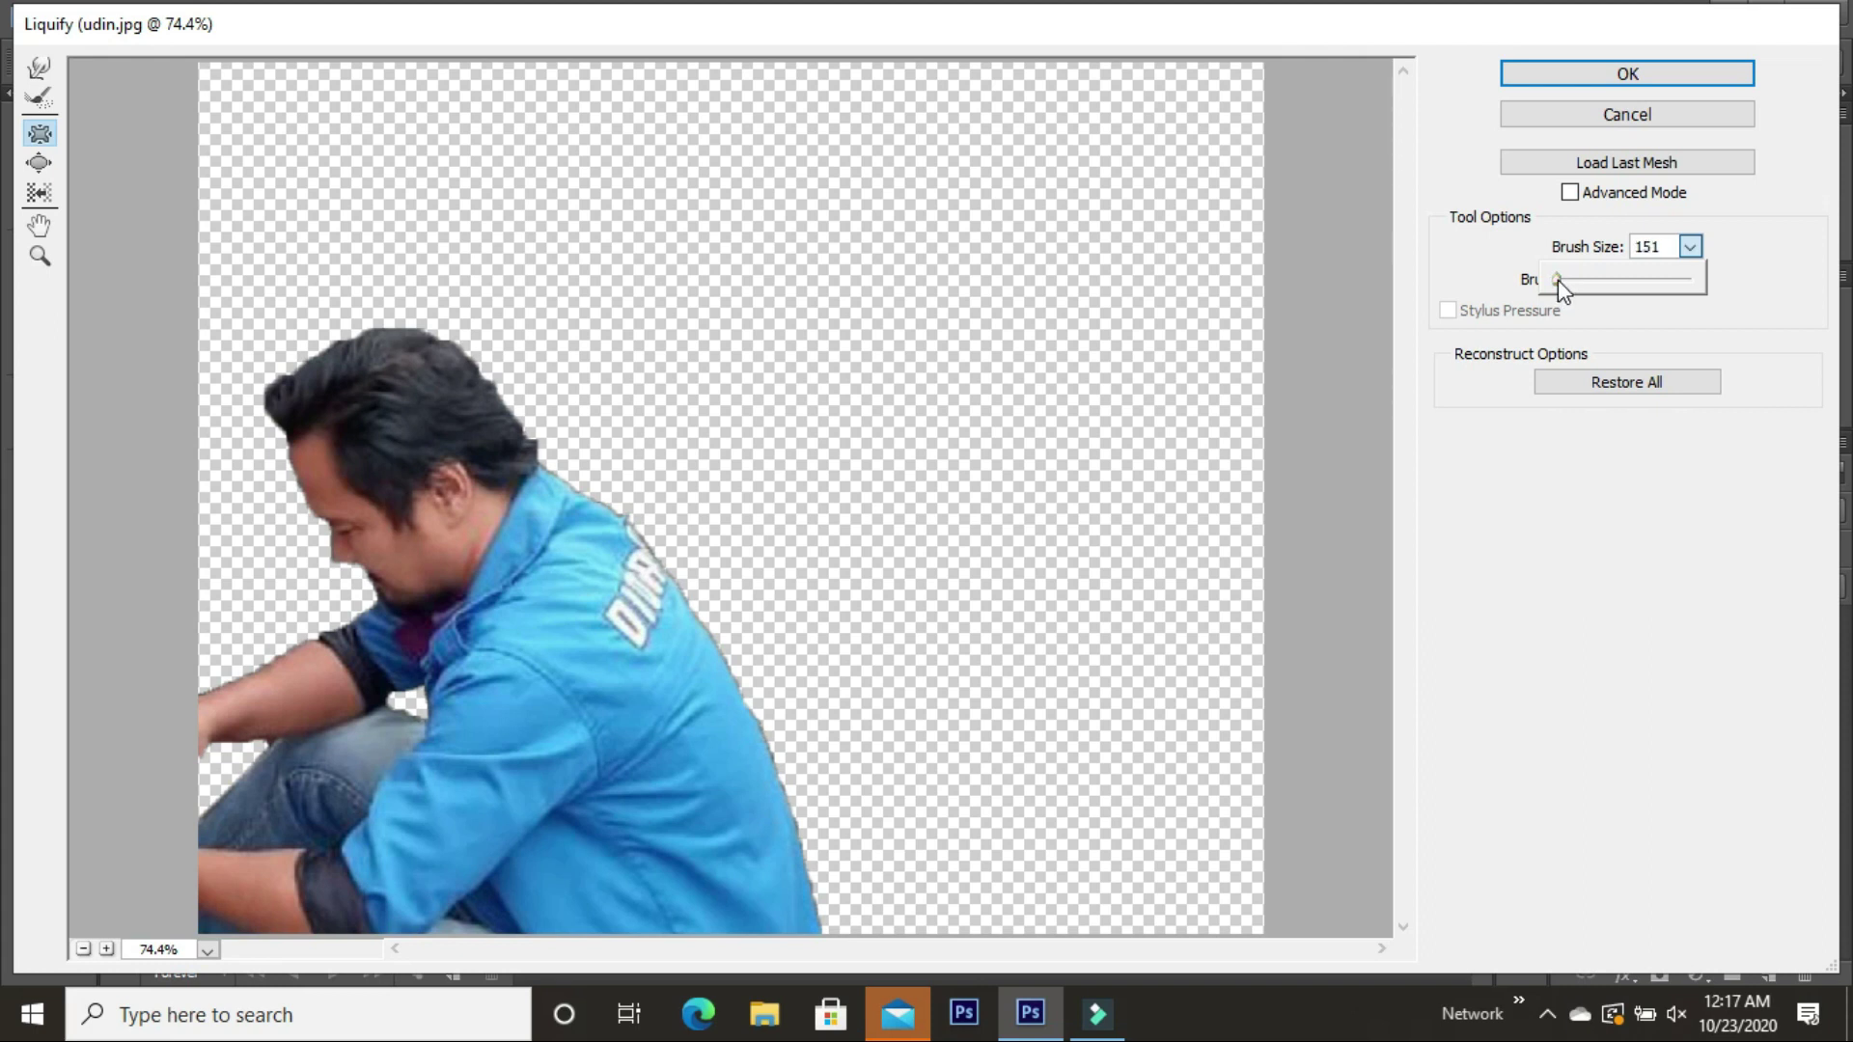
left_click(1753, 256)
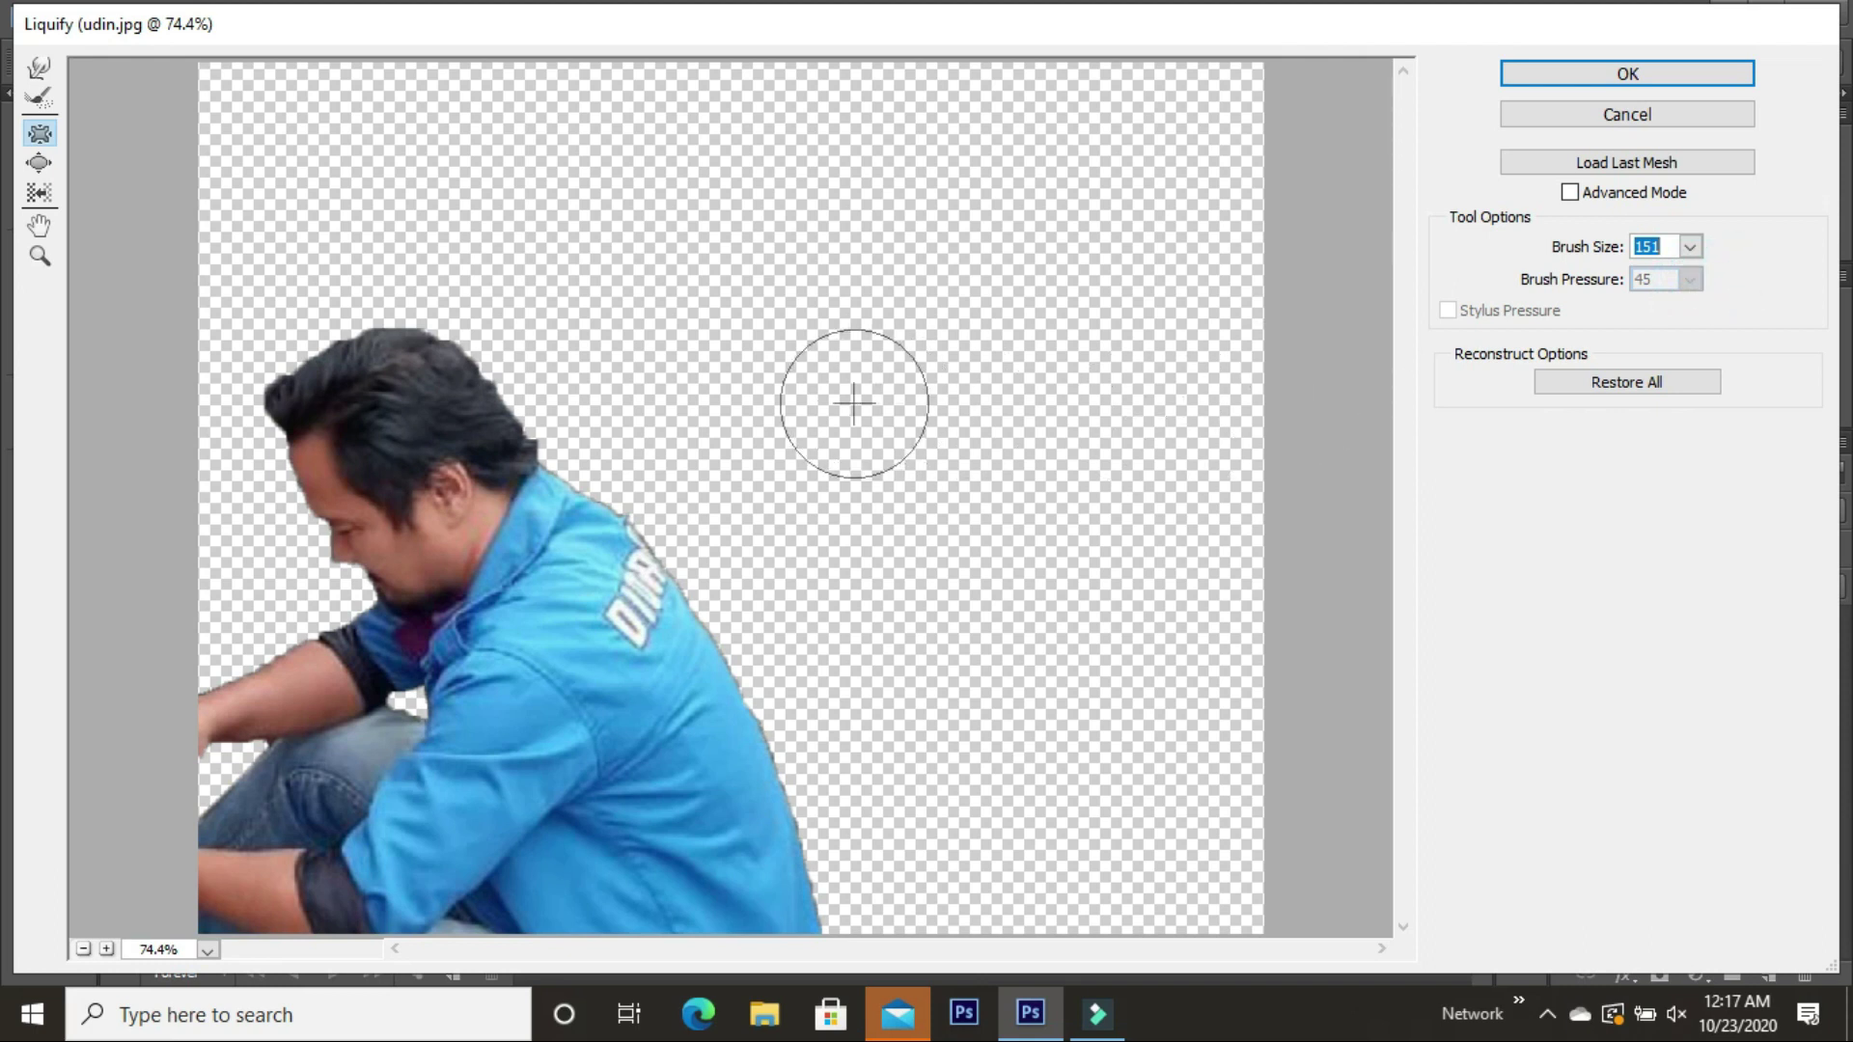
left_click(40, 69)
left_click_drag(574, 535, 730, 504)
mouse_move(732, 612)
left_mouse_down()
mouse_move(694, 662)
mouse_move(809, 590)
left_mouse_up()
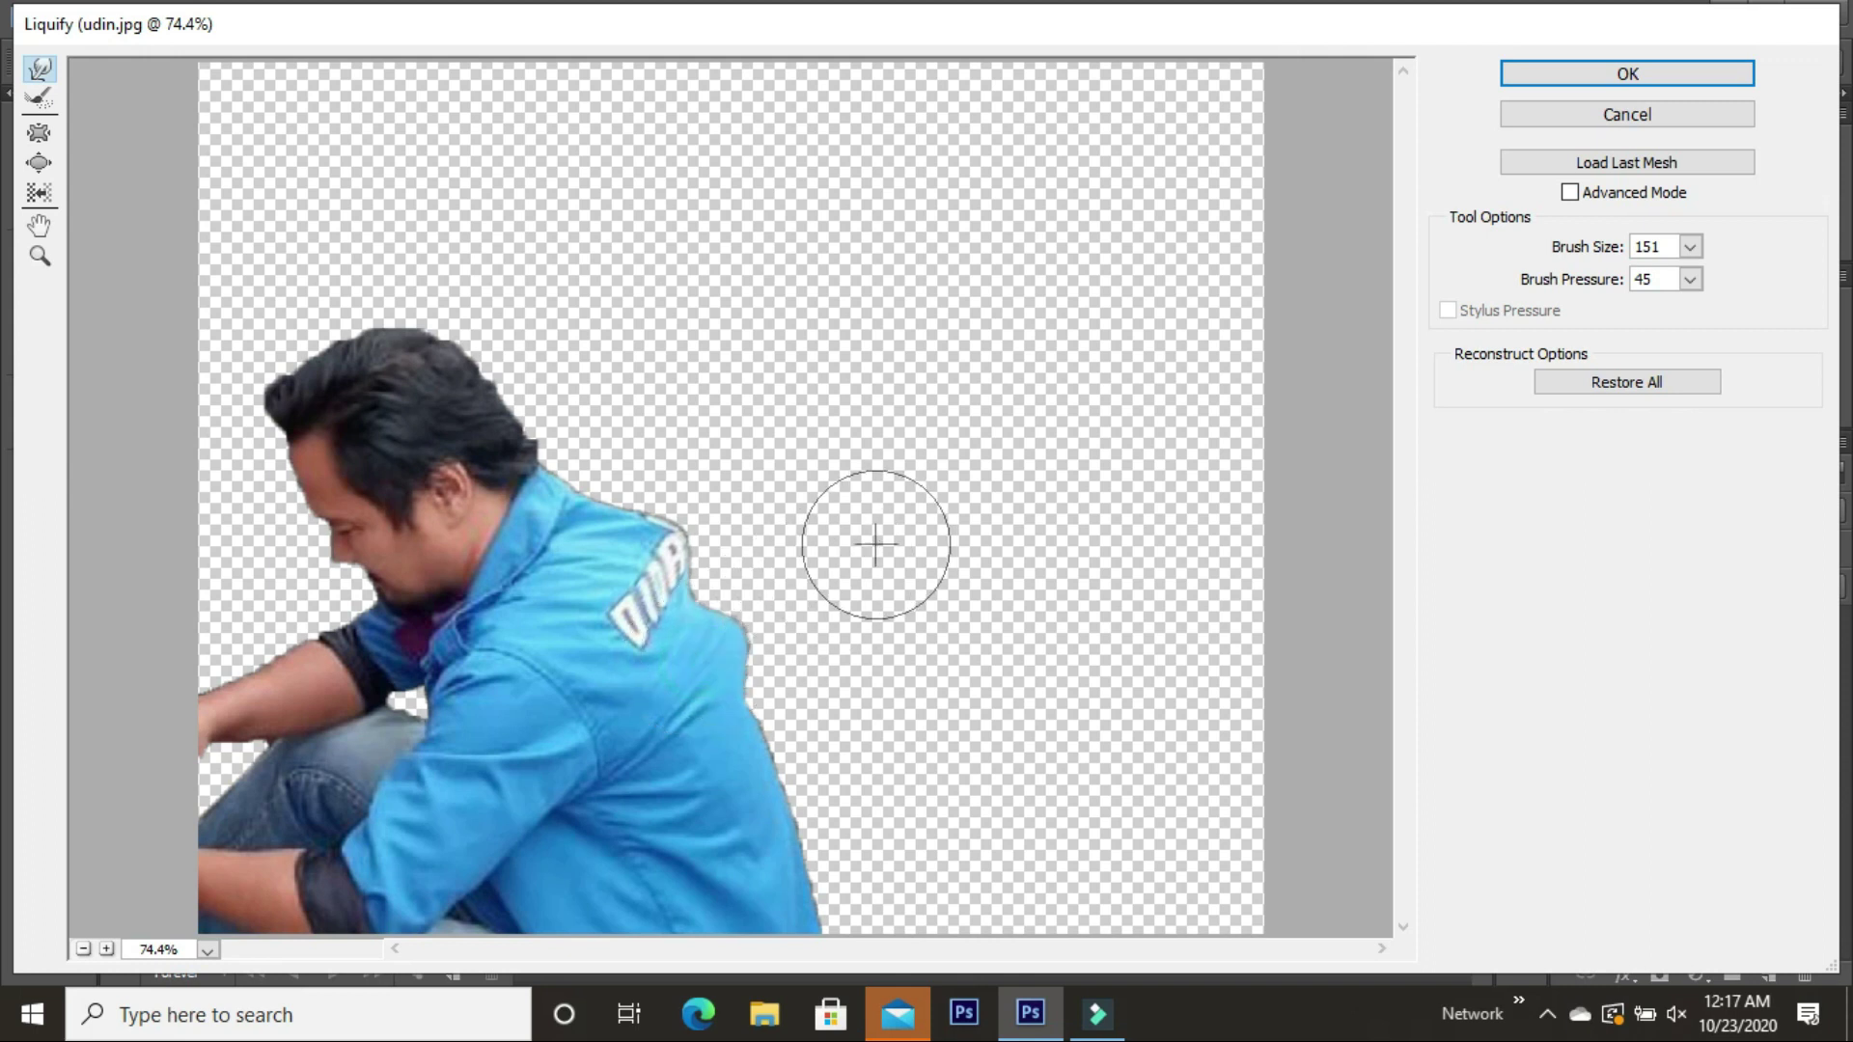
mouse_move(691, 589)
left_mouse_down()
mouse_move(870, 490)
mouse_move(663, 601)
mouse_move(802, 513)
left_mouse_up()
left_click_drag(707, 616, 823, 564)
mouse_move(827, 724)
left_mouse_down()
mouse_move(744, 765)
mouse_move(938, 611)
left_mouse_up()
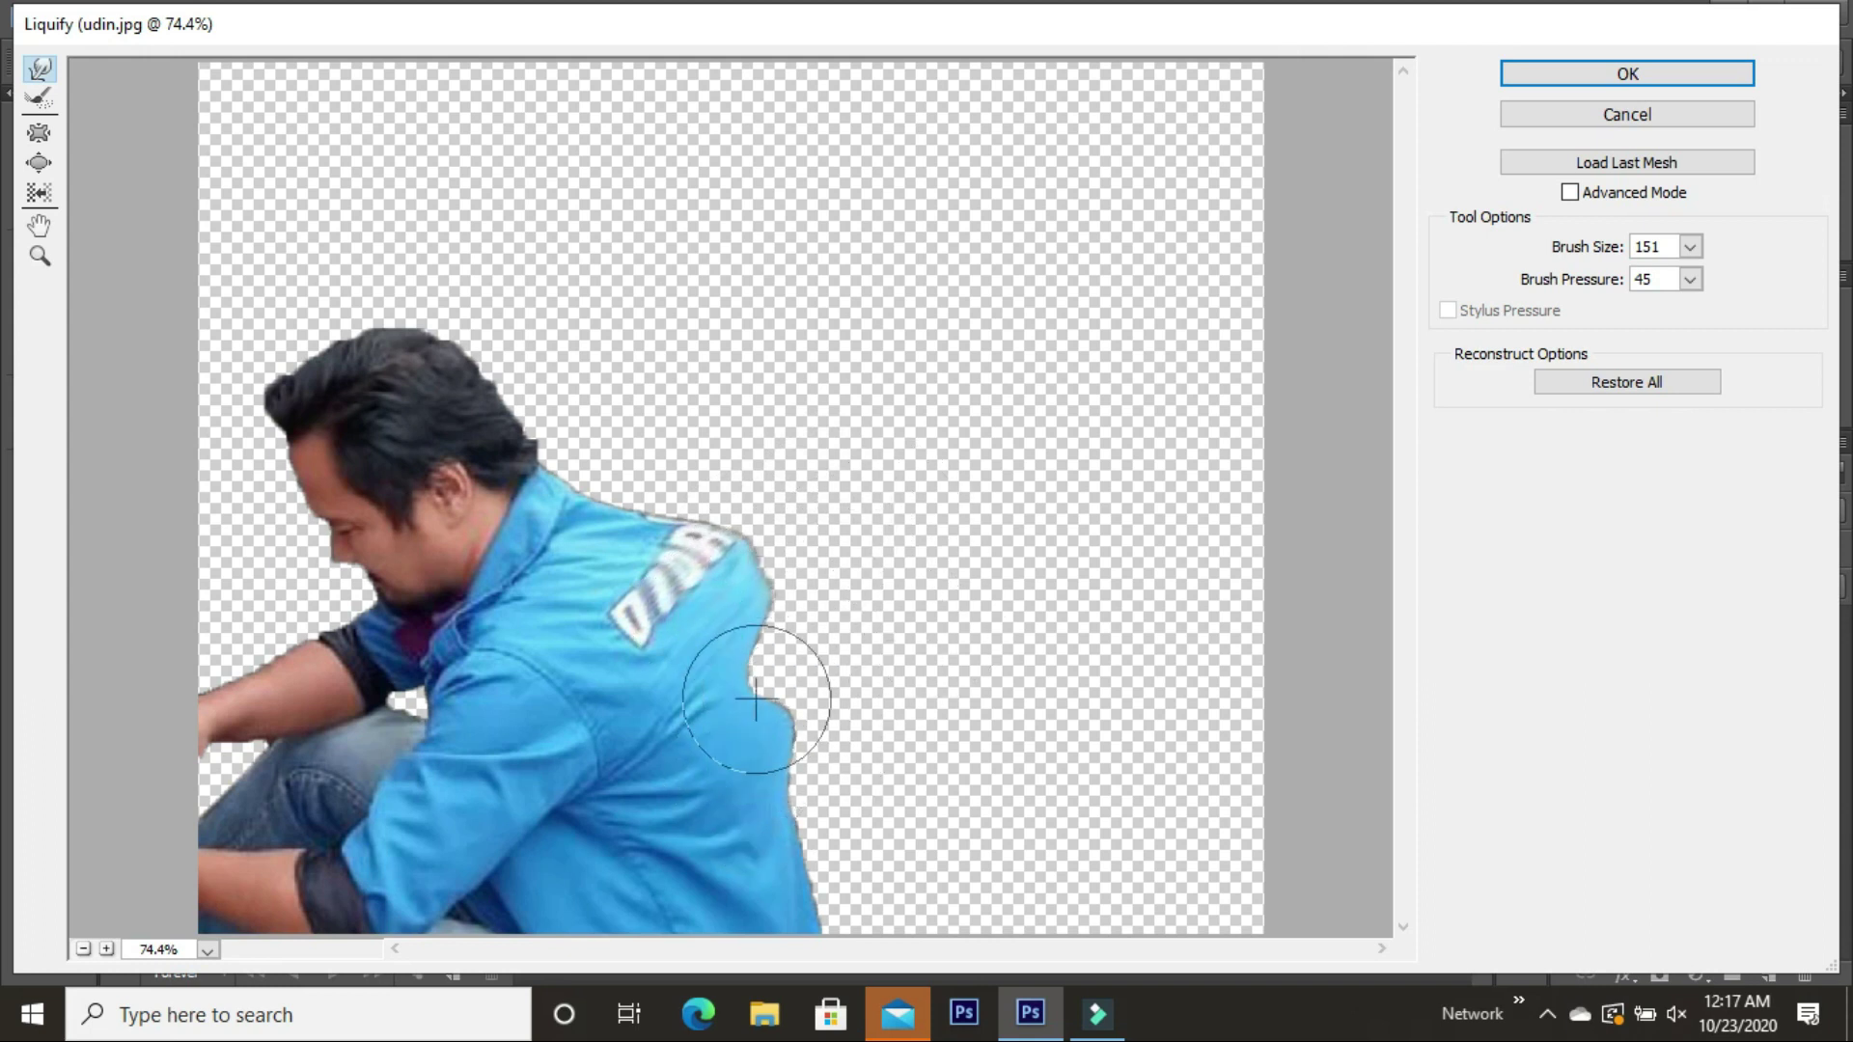
left_click_drag(676, 744, 914, 604)
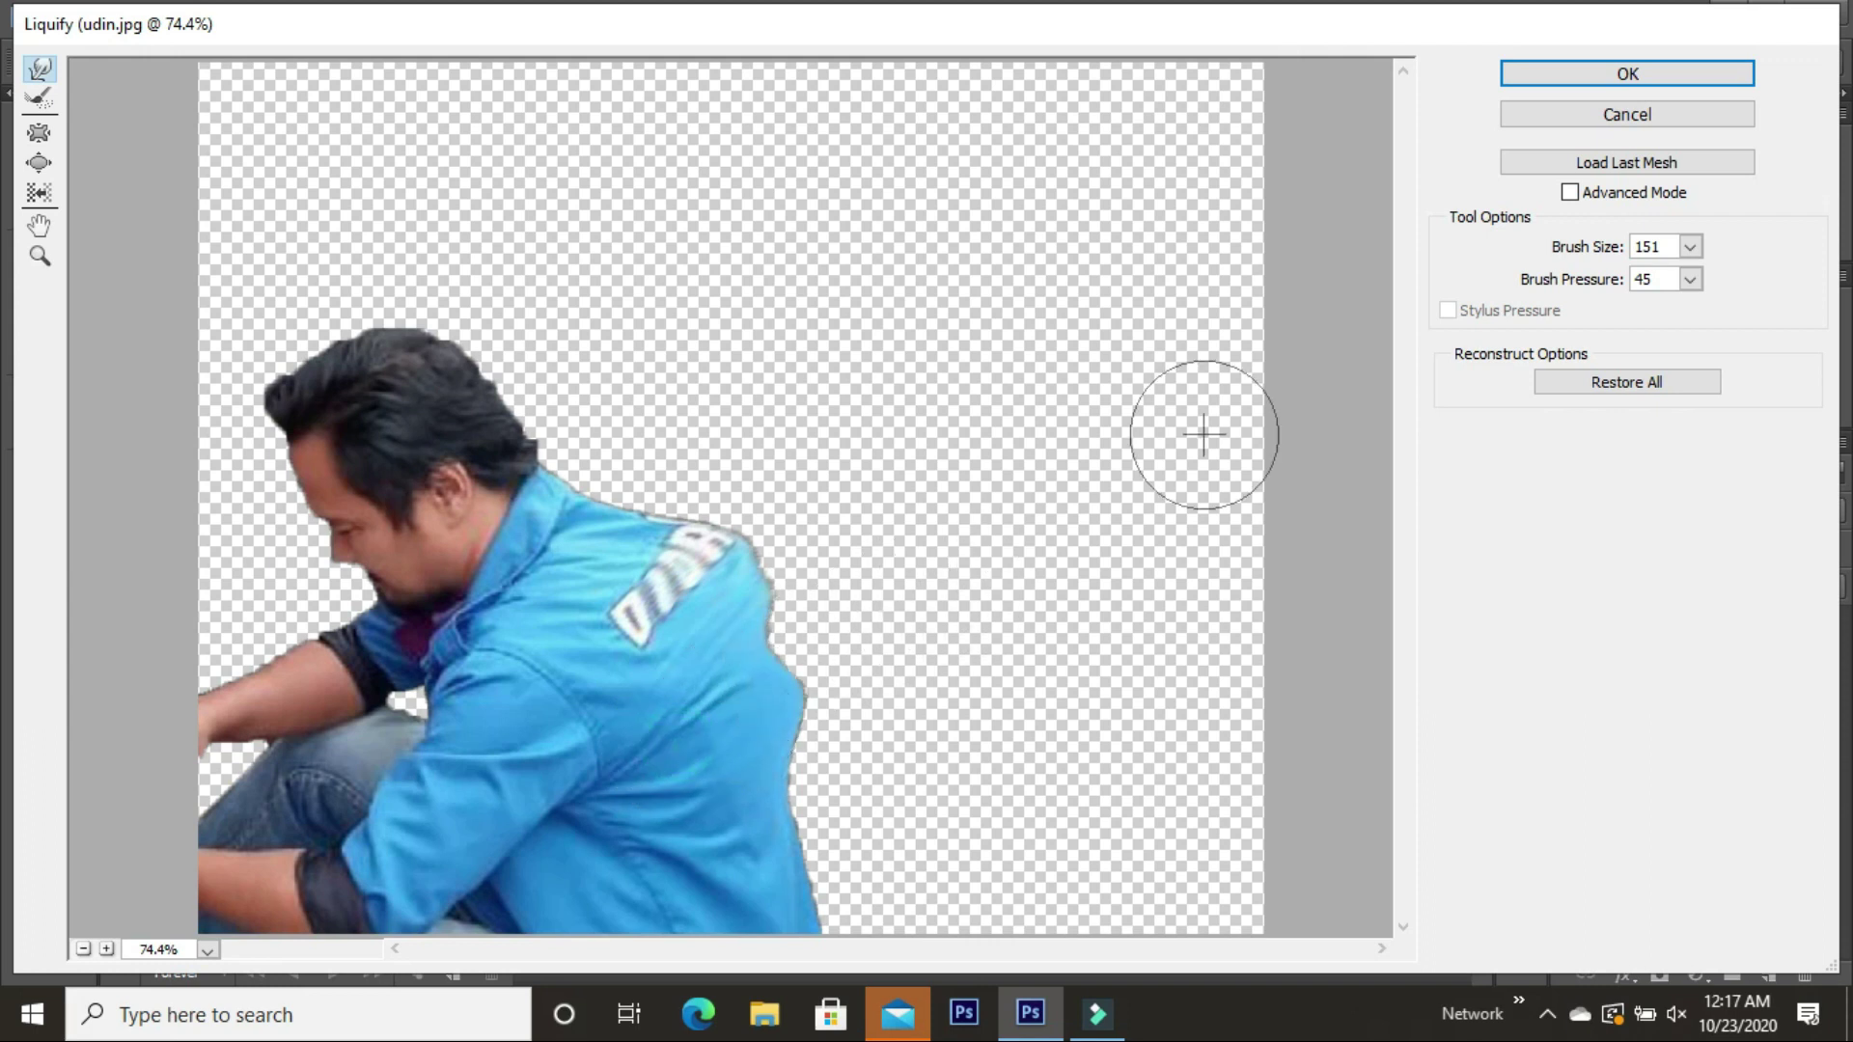
Stretch the jacket's back far toward the image's upper right using brush size 301 and pressure 43, and apply the Liquify distortion
left_click(1692, 279)
left_click(1646, 312)
left_click(814, 559)
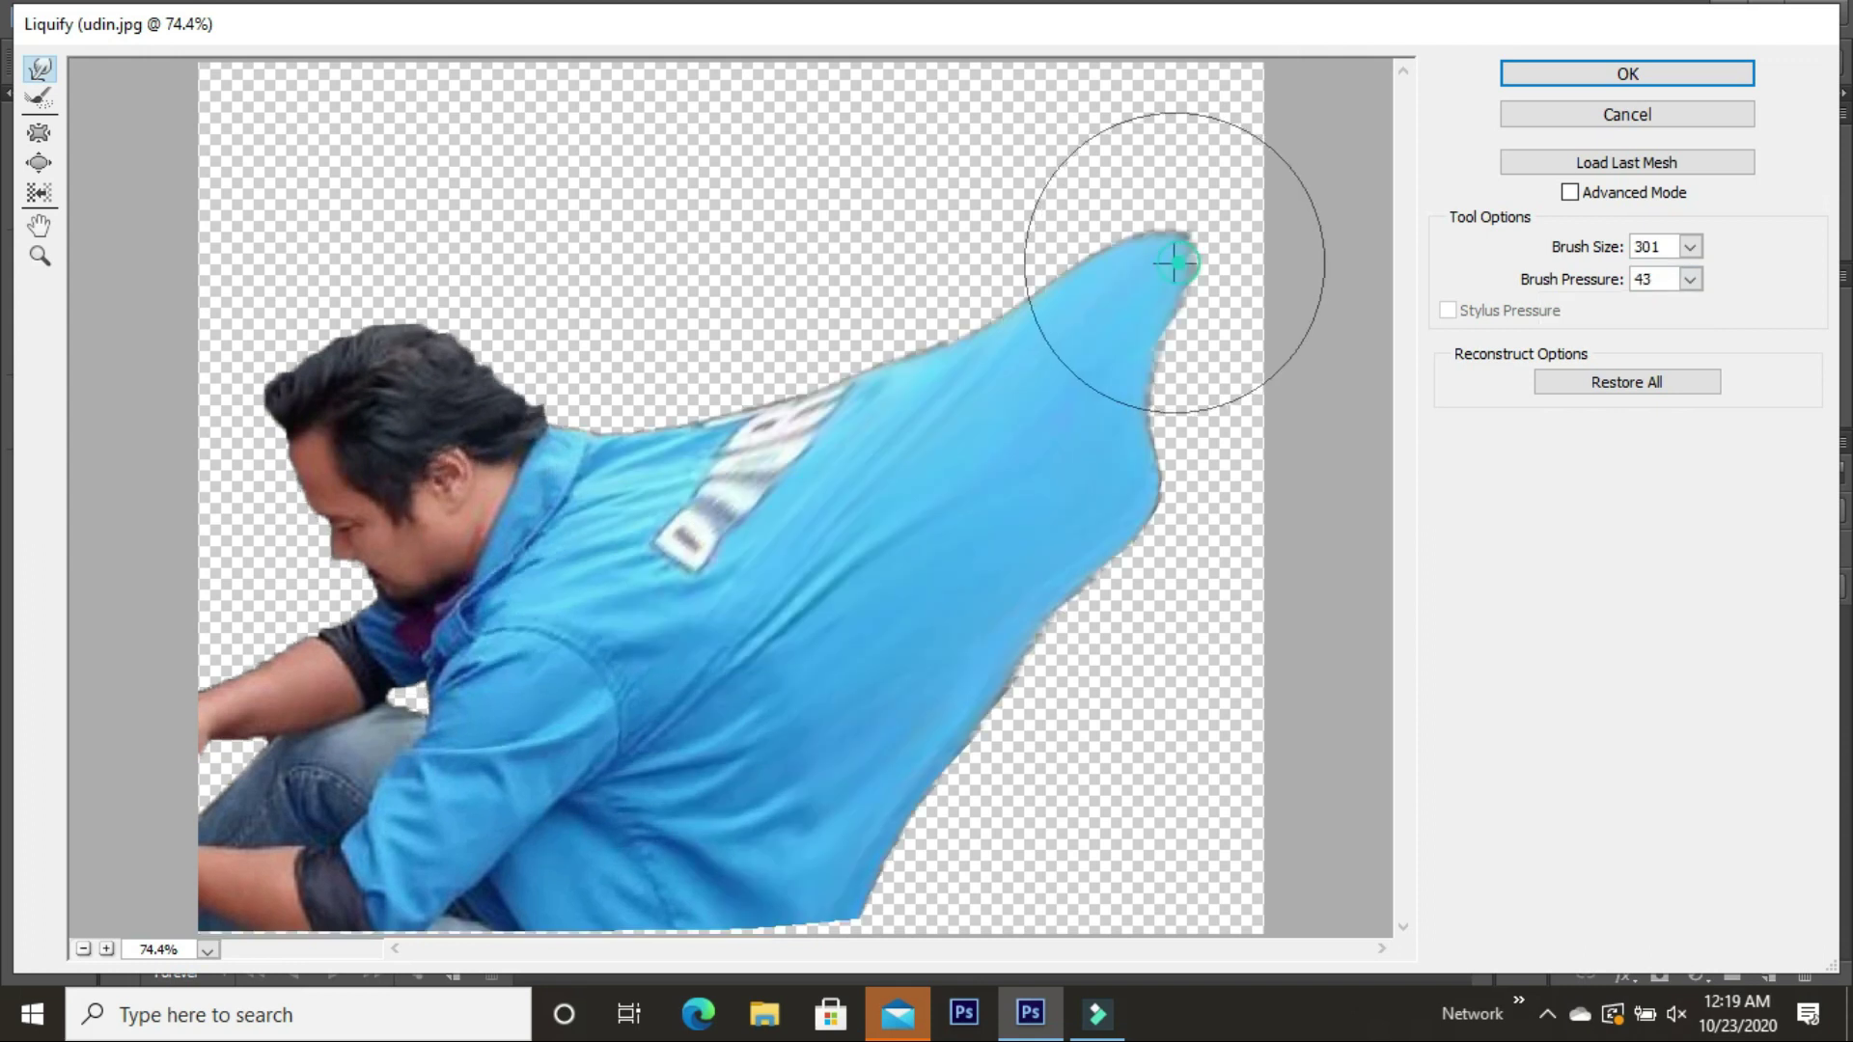
mouse_move(1174, 262)
left_mouse_down()
mouse_move(1103, 308)
mouse_move(1143, 261)
mouse_move(1078, 295)
mouse_move(1039, 334)
mouse_move(1118, 266)
mouse_move(1039, 330)
mouse_move(1048, 348)
left_mouse_up()
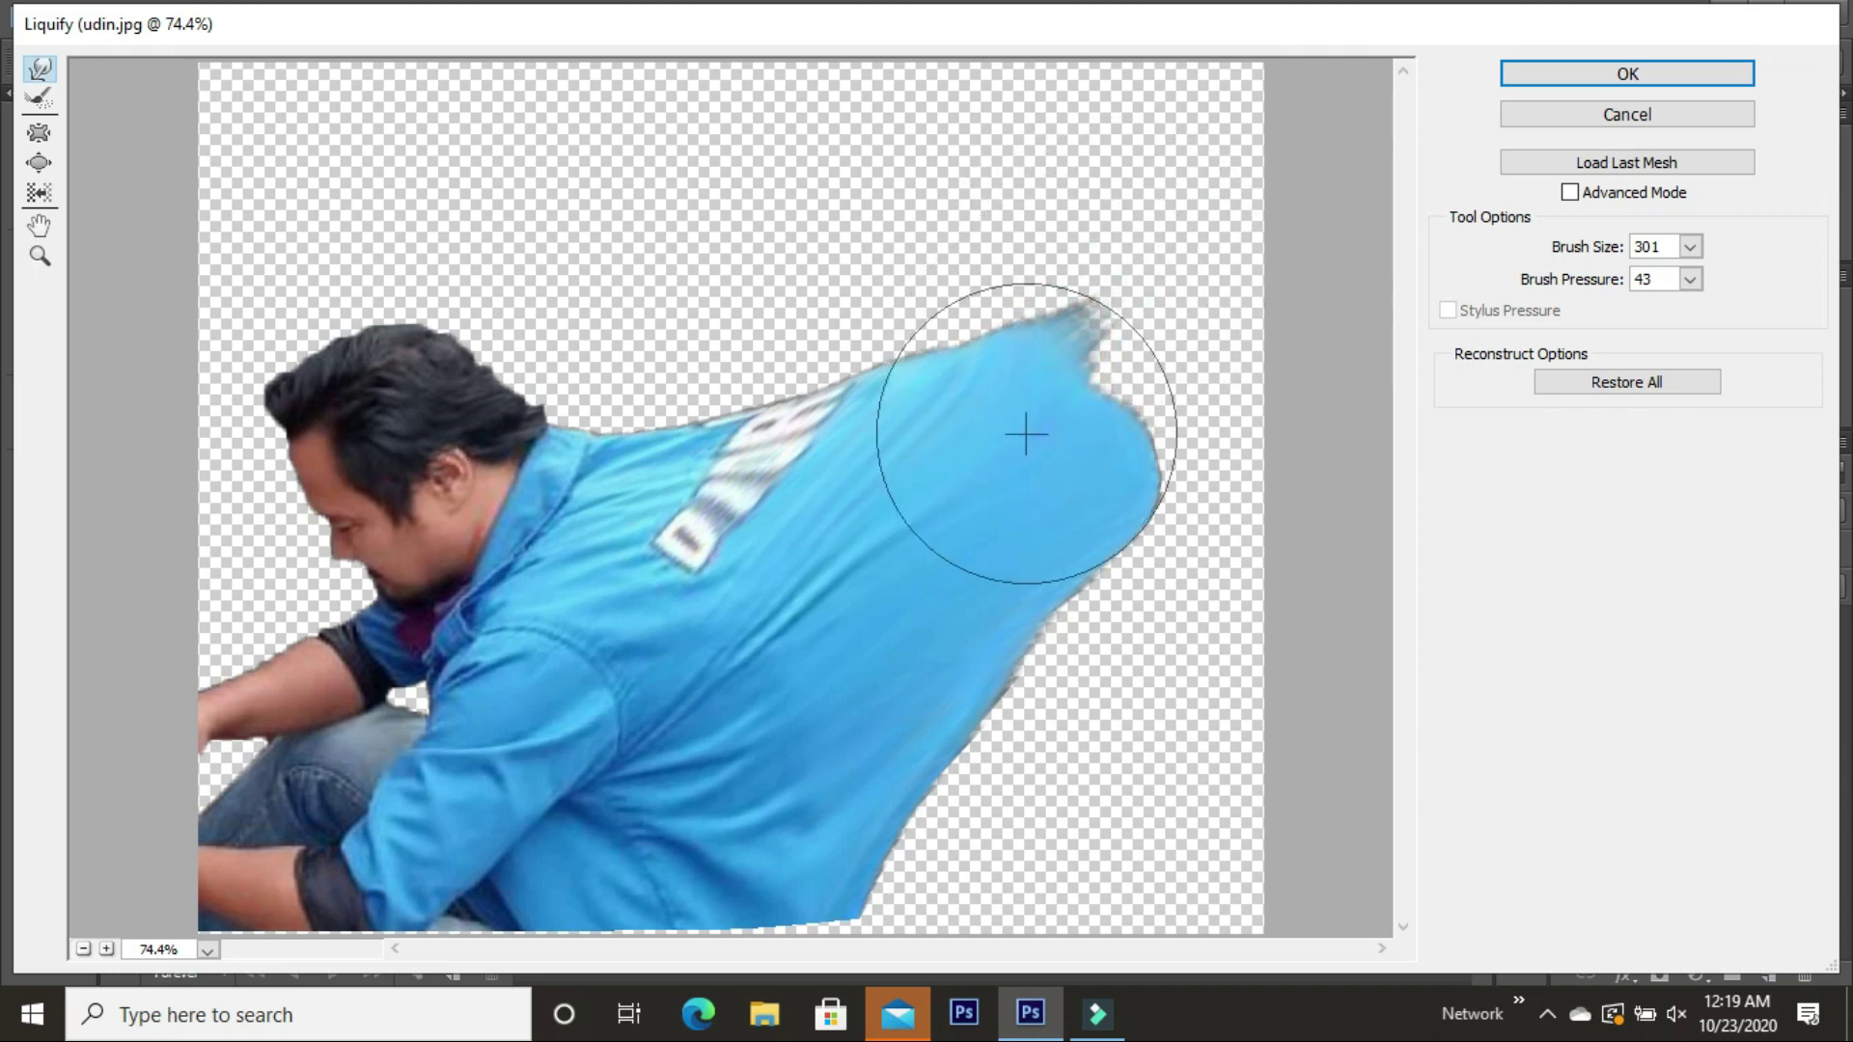
left_click_drag(1080, 397, 1152, 345)
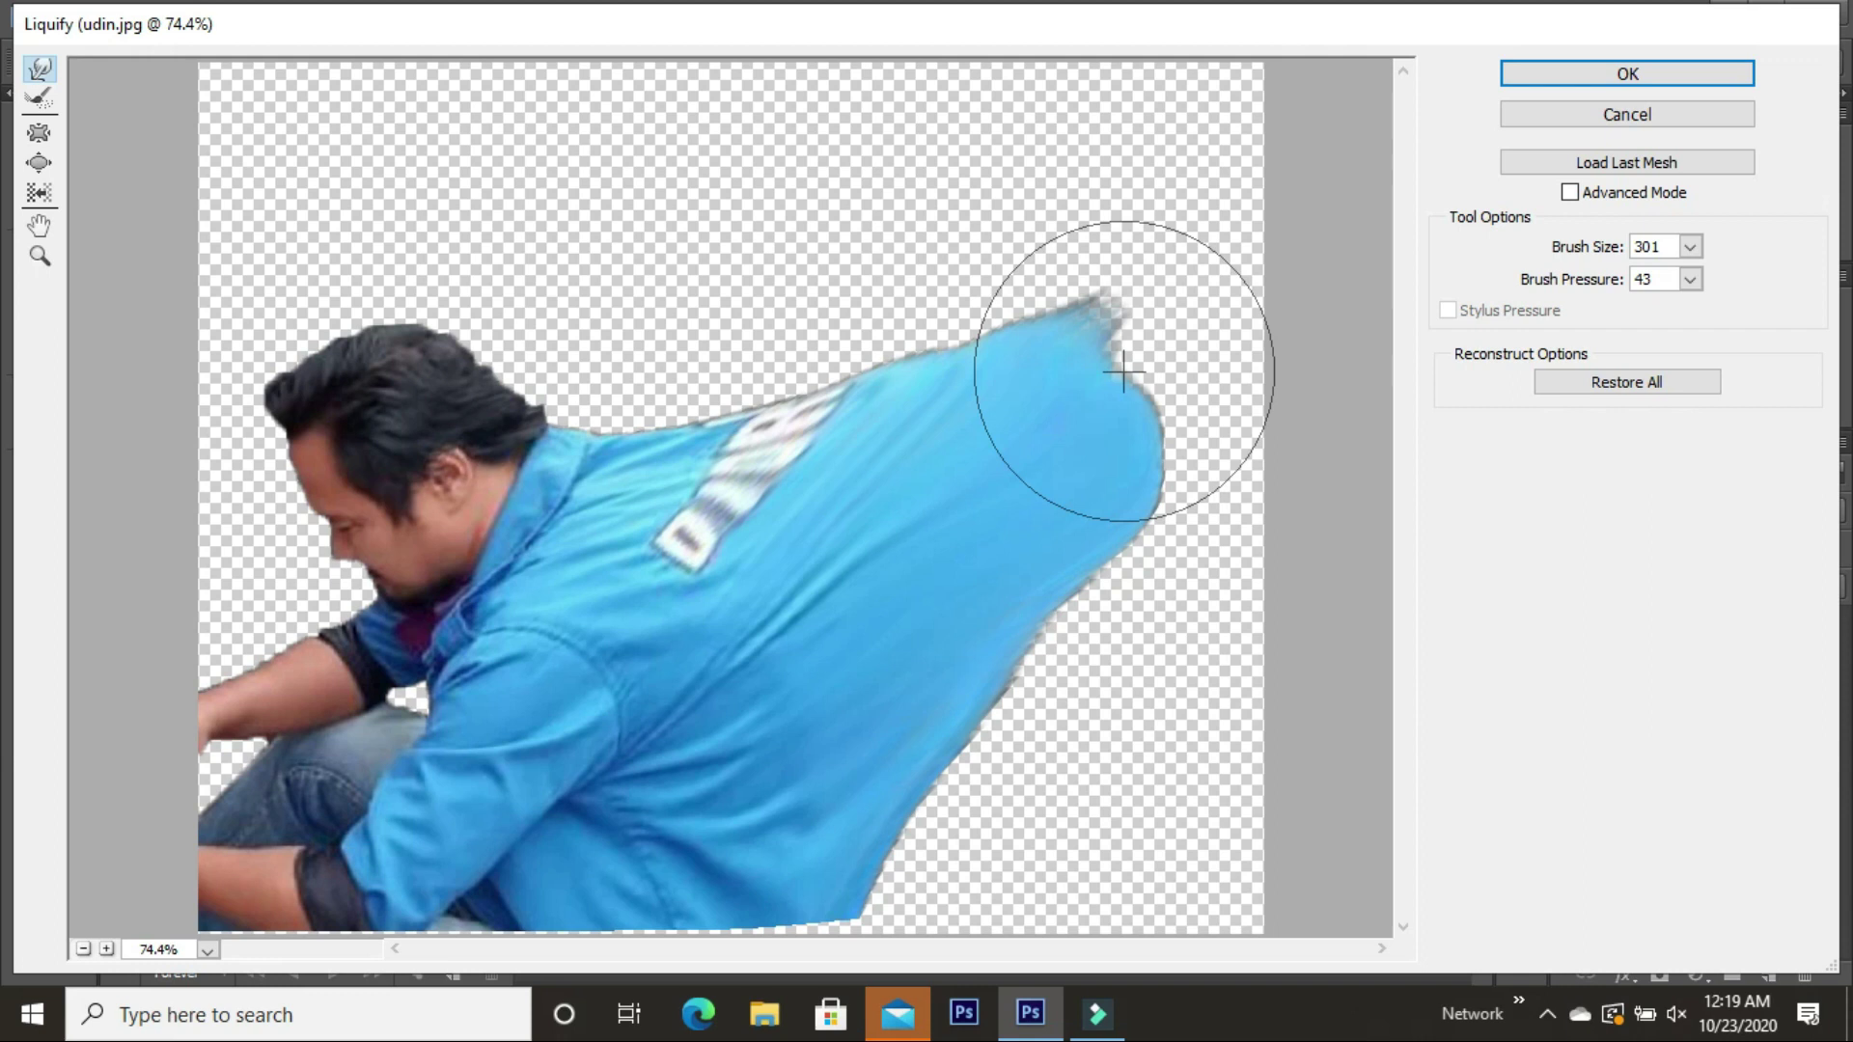
left_click_drag(1119, 310, 1097, 323)
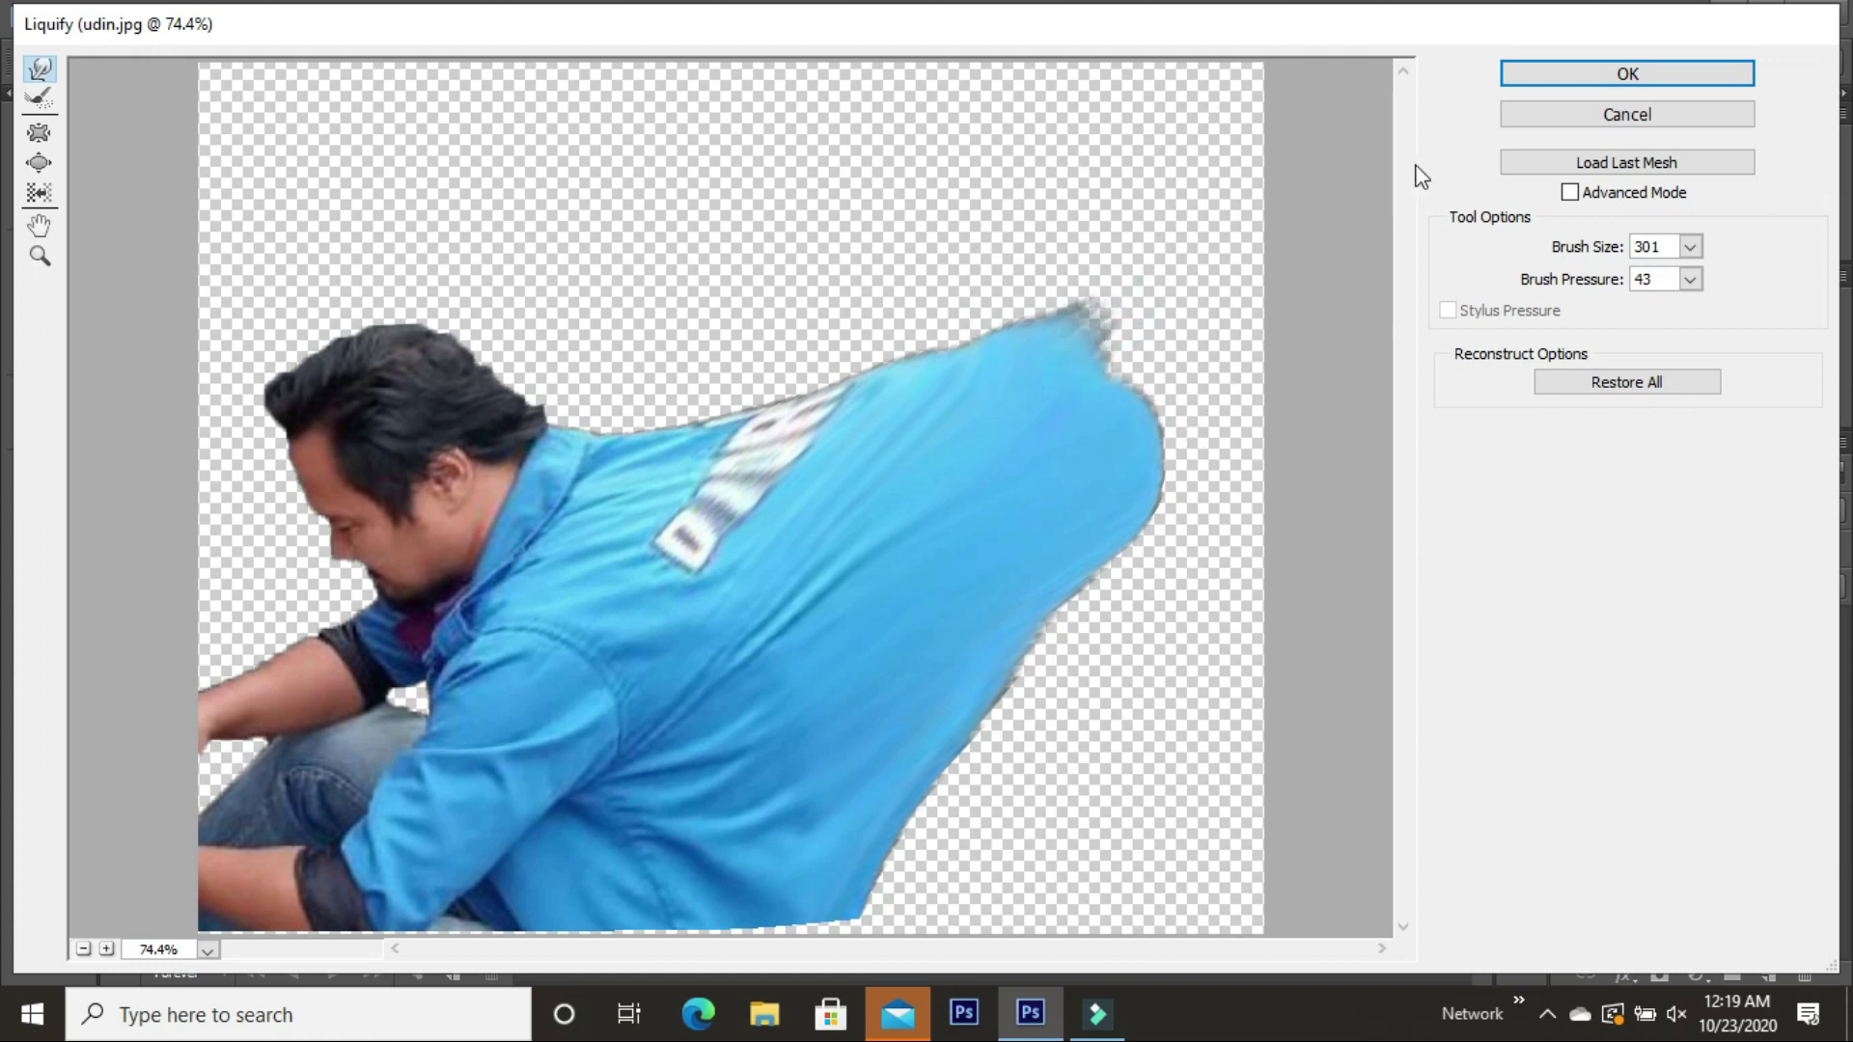
left_click(1603, 73)
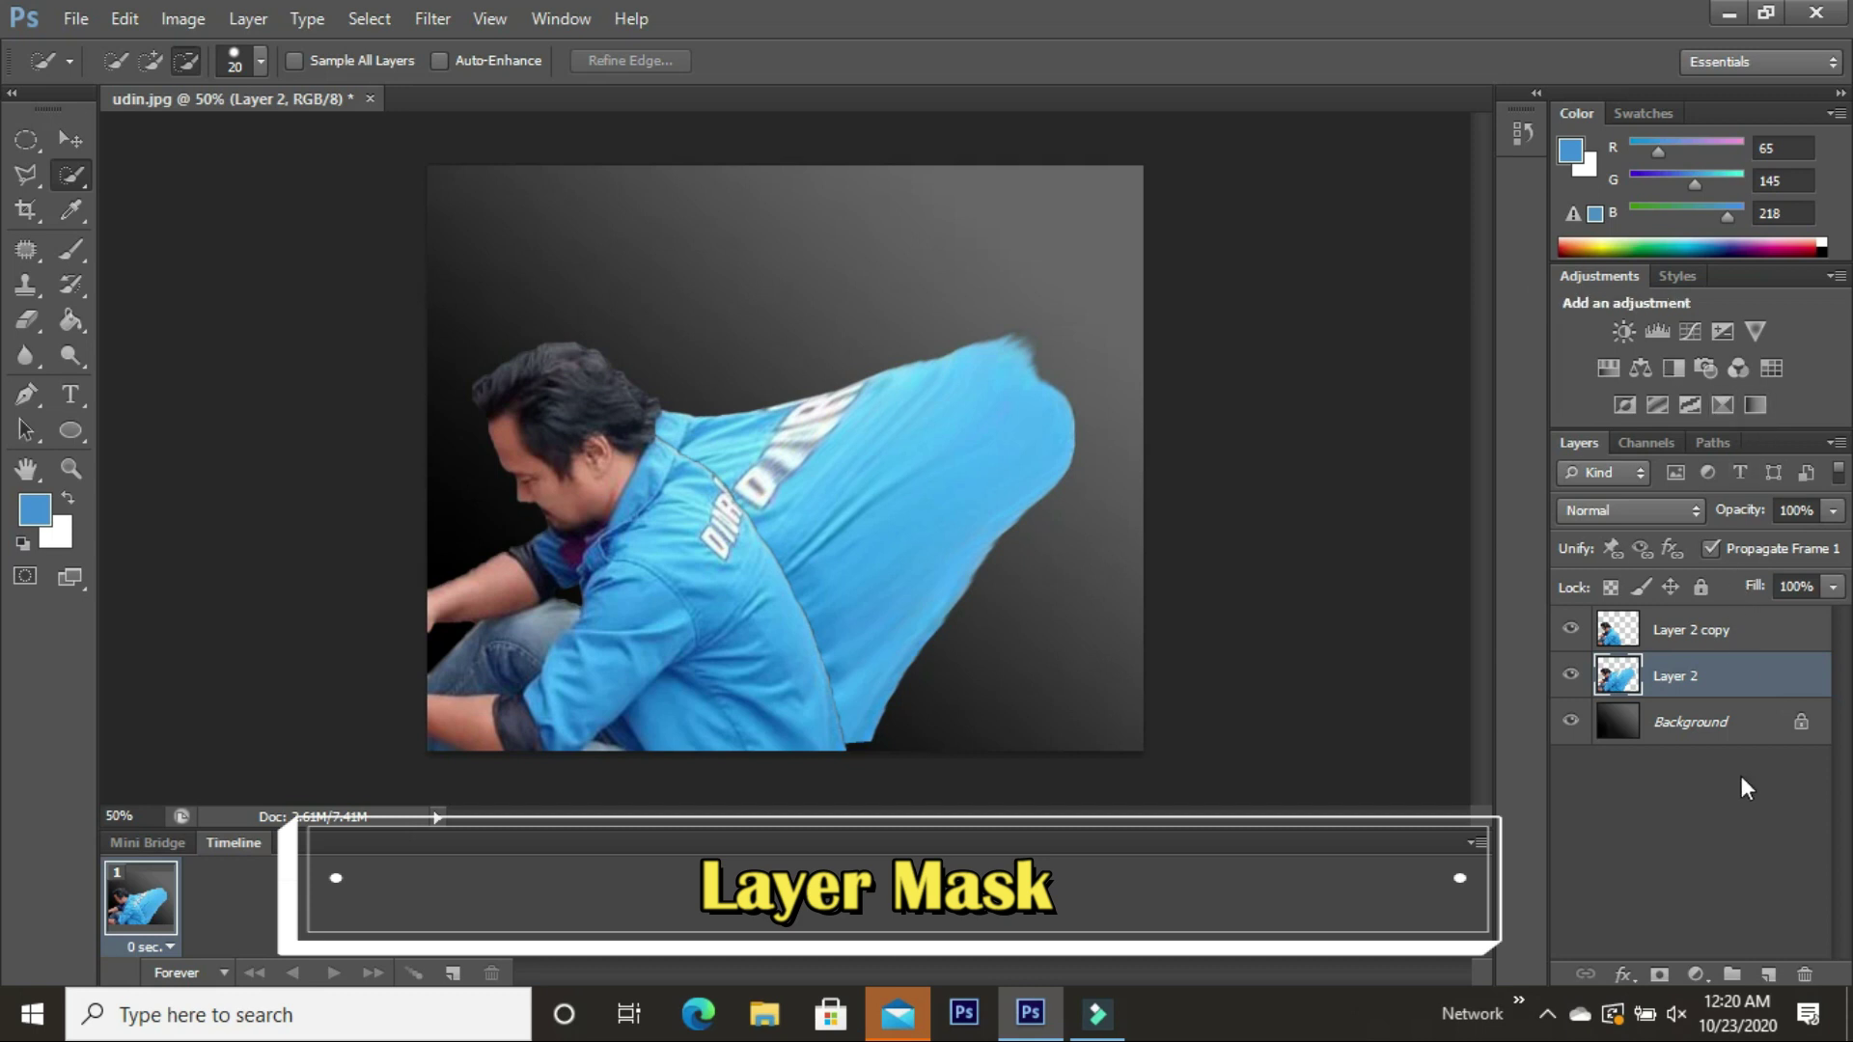
Add white layer masks to Layer 2 and Layer 2 copy, and invert Layer 2's mask to black
left_click(1657, 974)
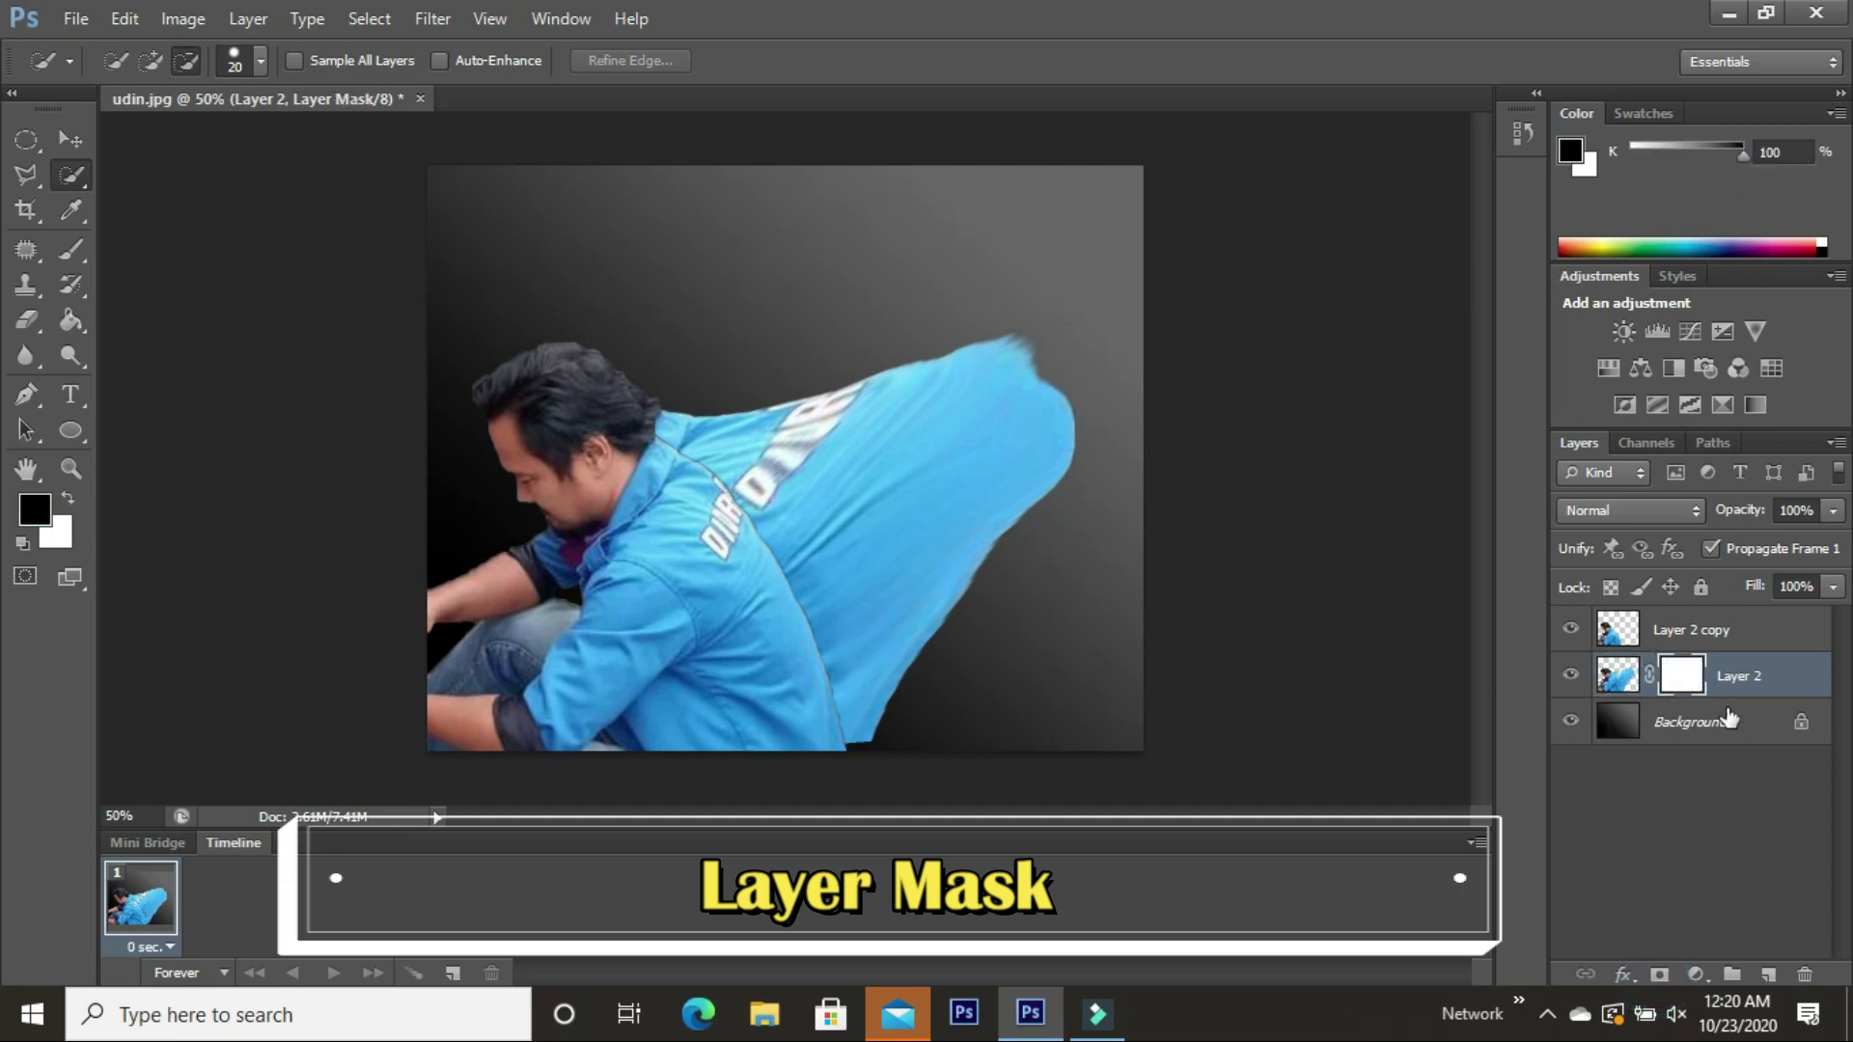
left_click(1717, 629)
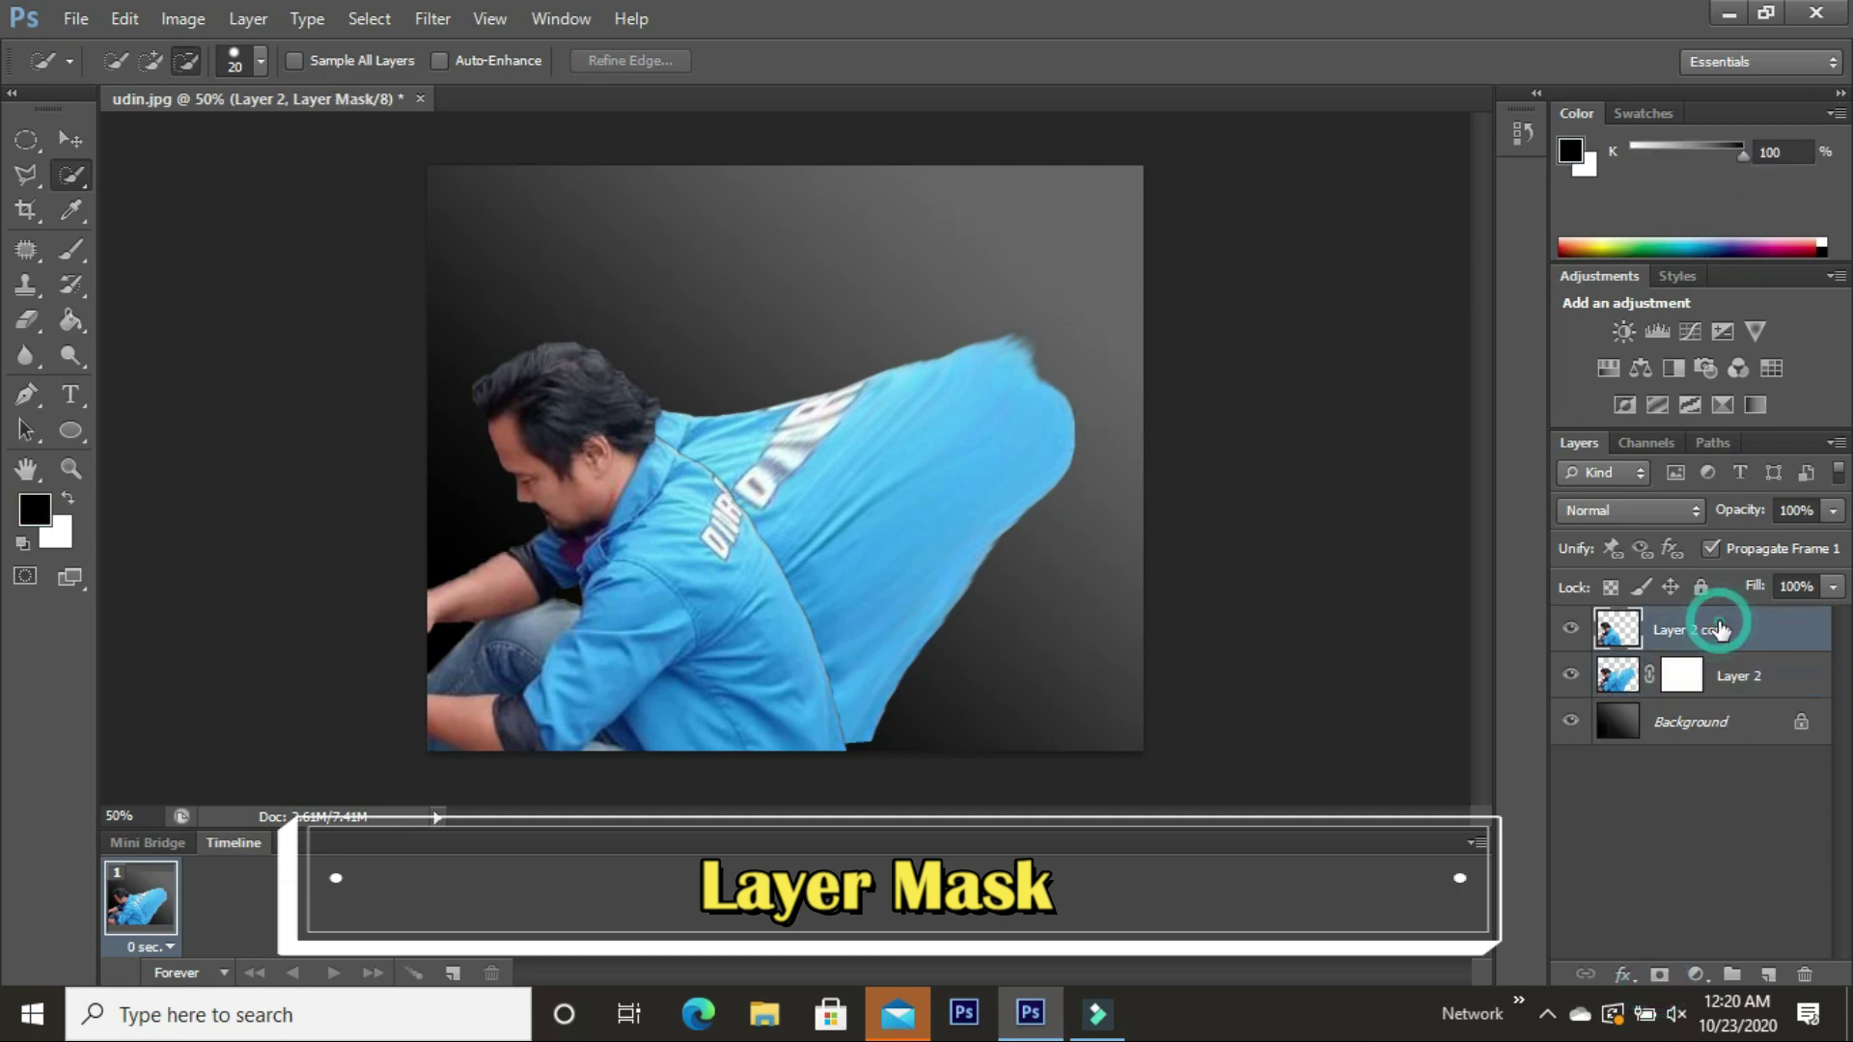
left_click(1656, 978)
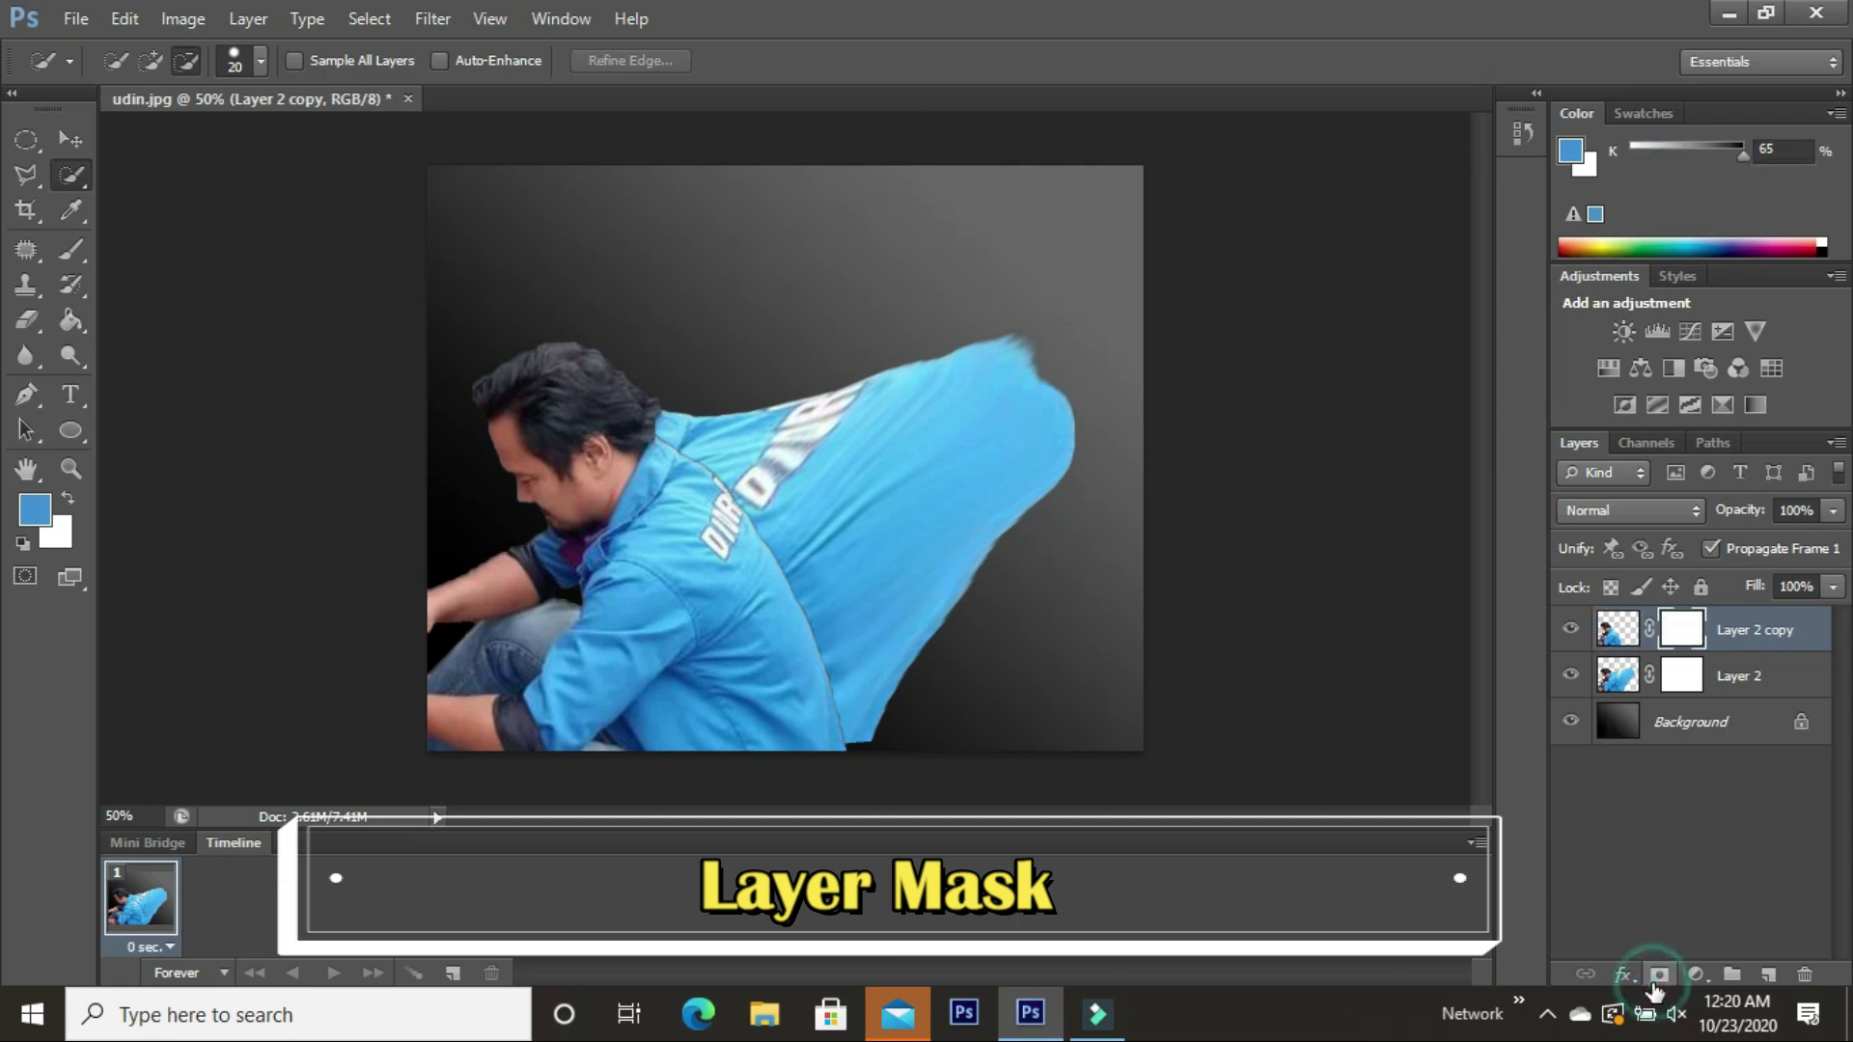
left_click(1696, 685)
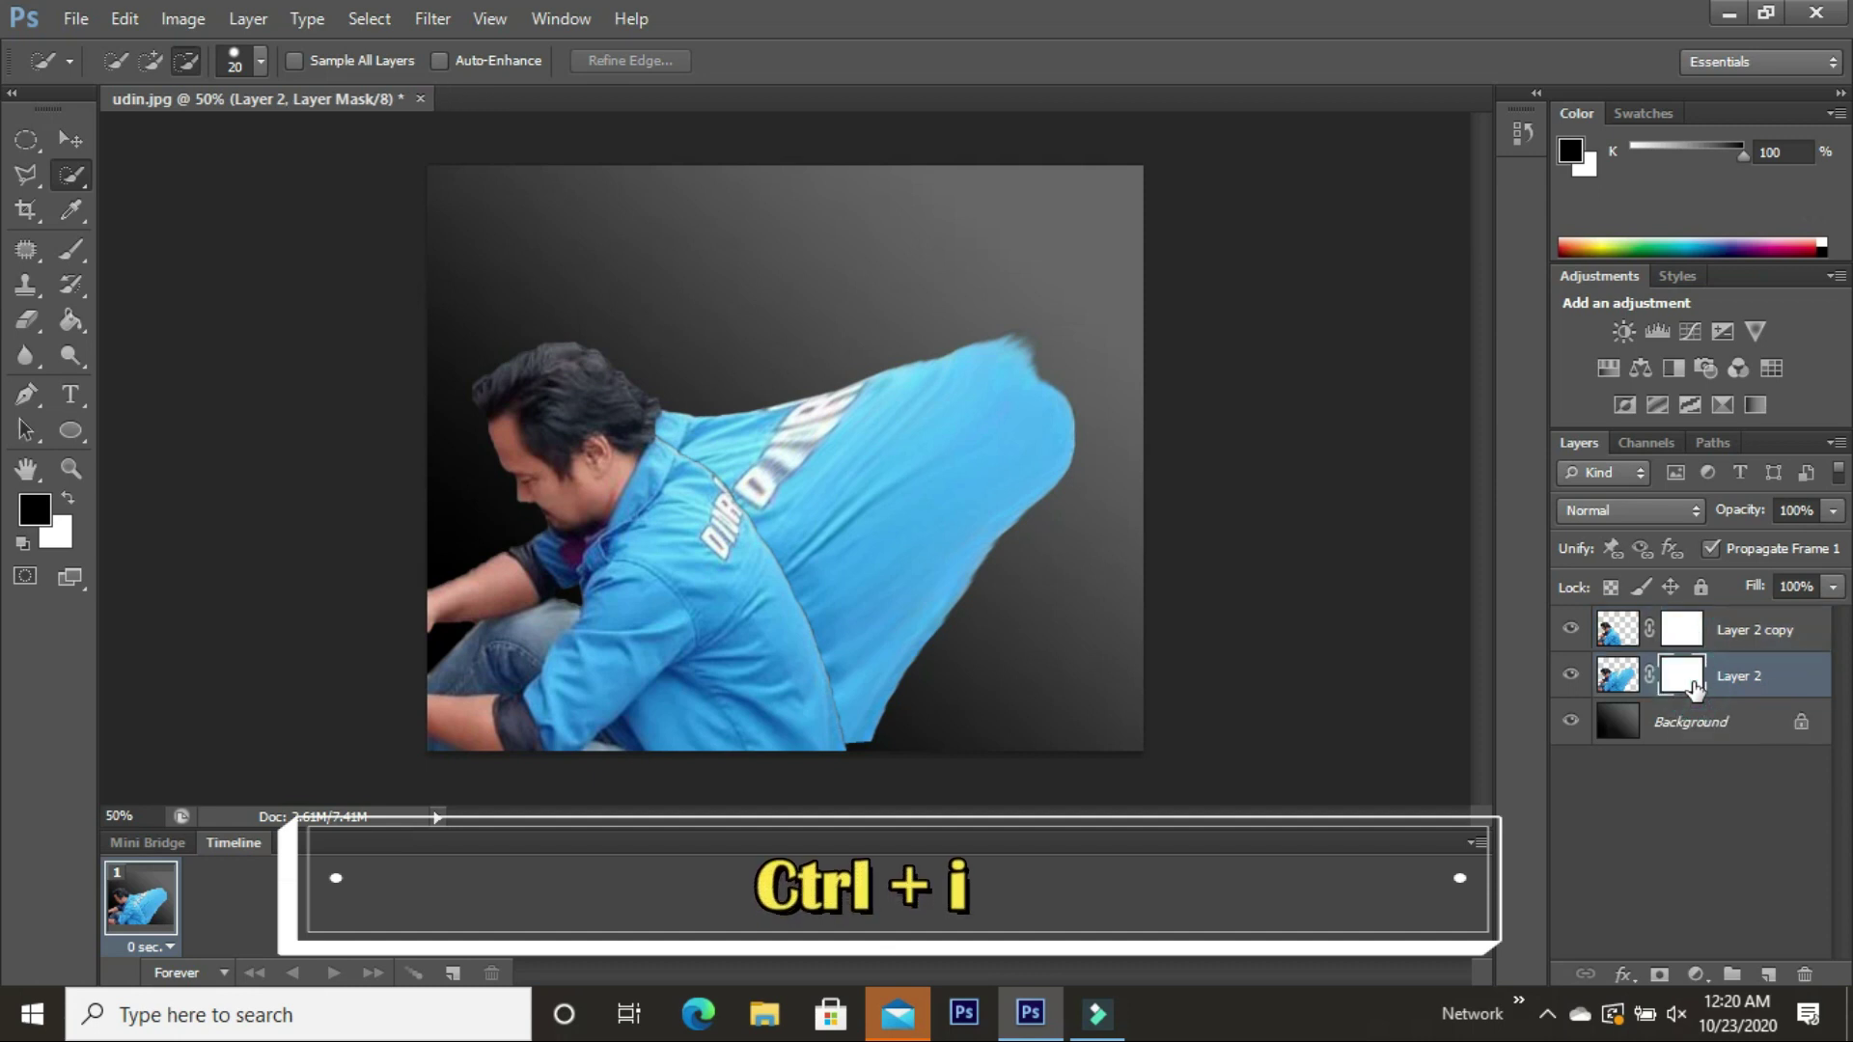
key("ctrl+i")
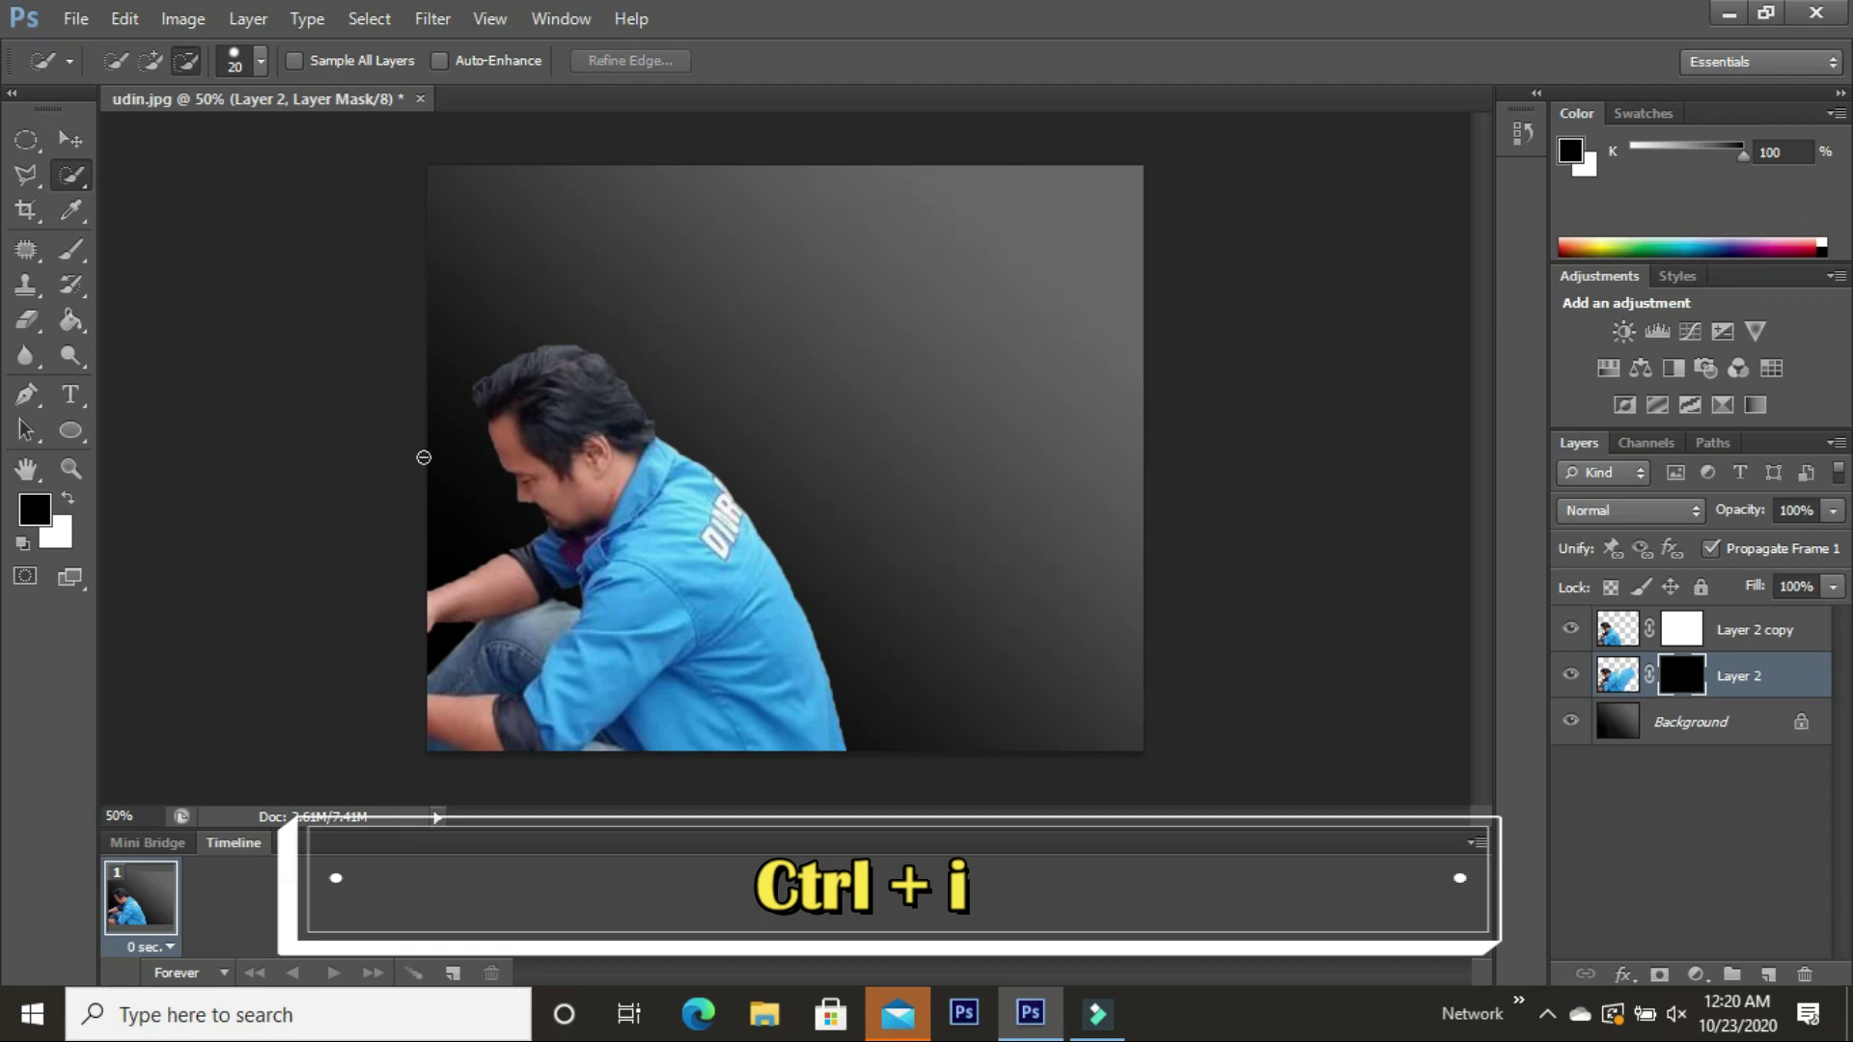
Set up the Brush tool with the speckled 100 px preset enlarged to 172 px
left_click(72, 253)
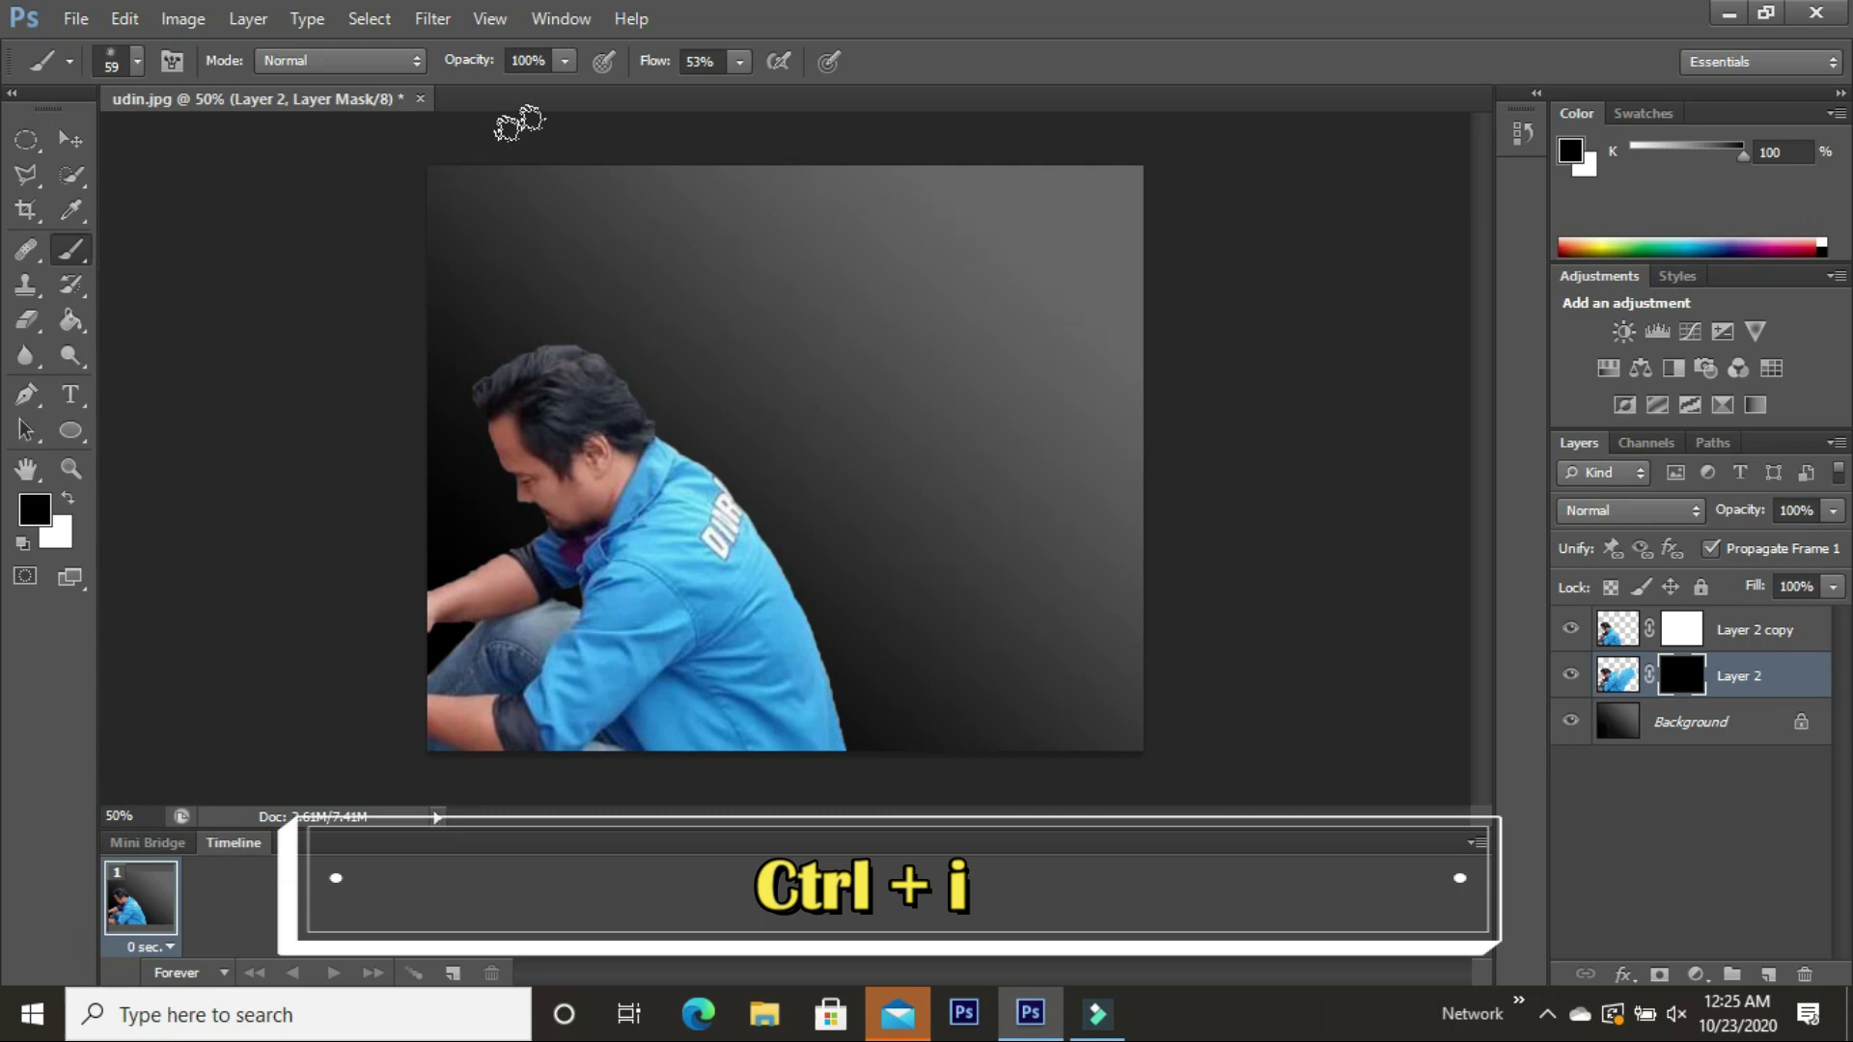
left_click(138, 60)
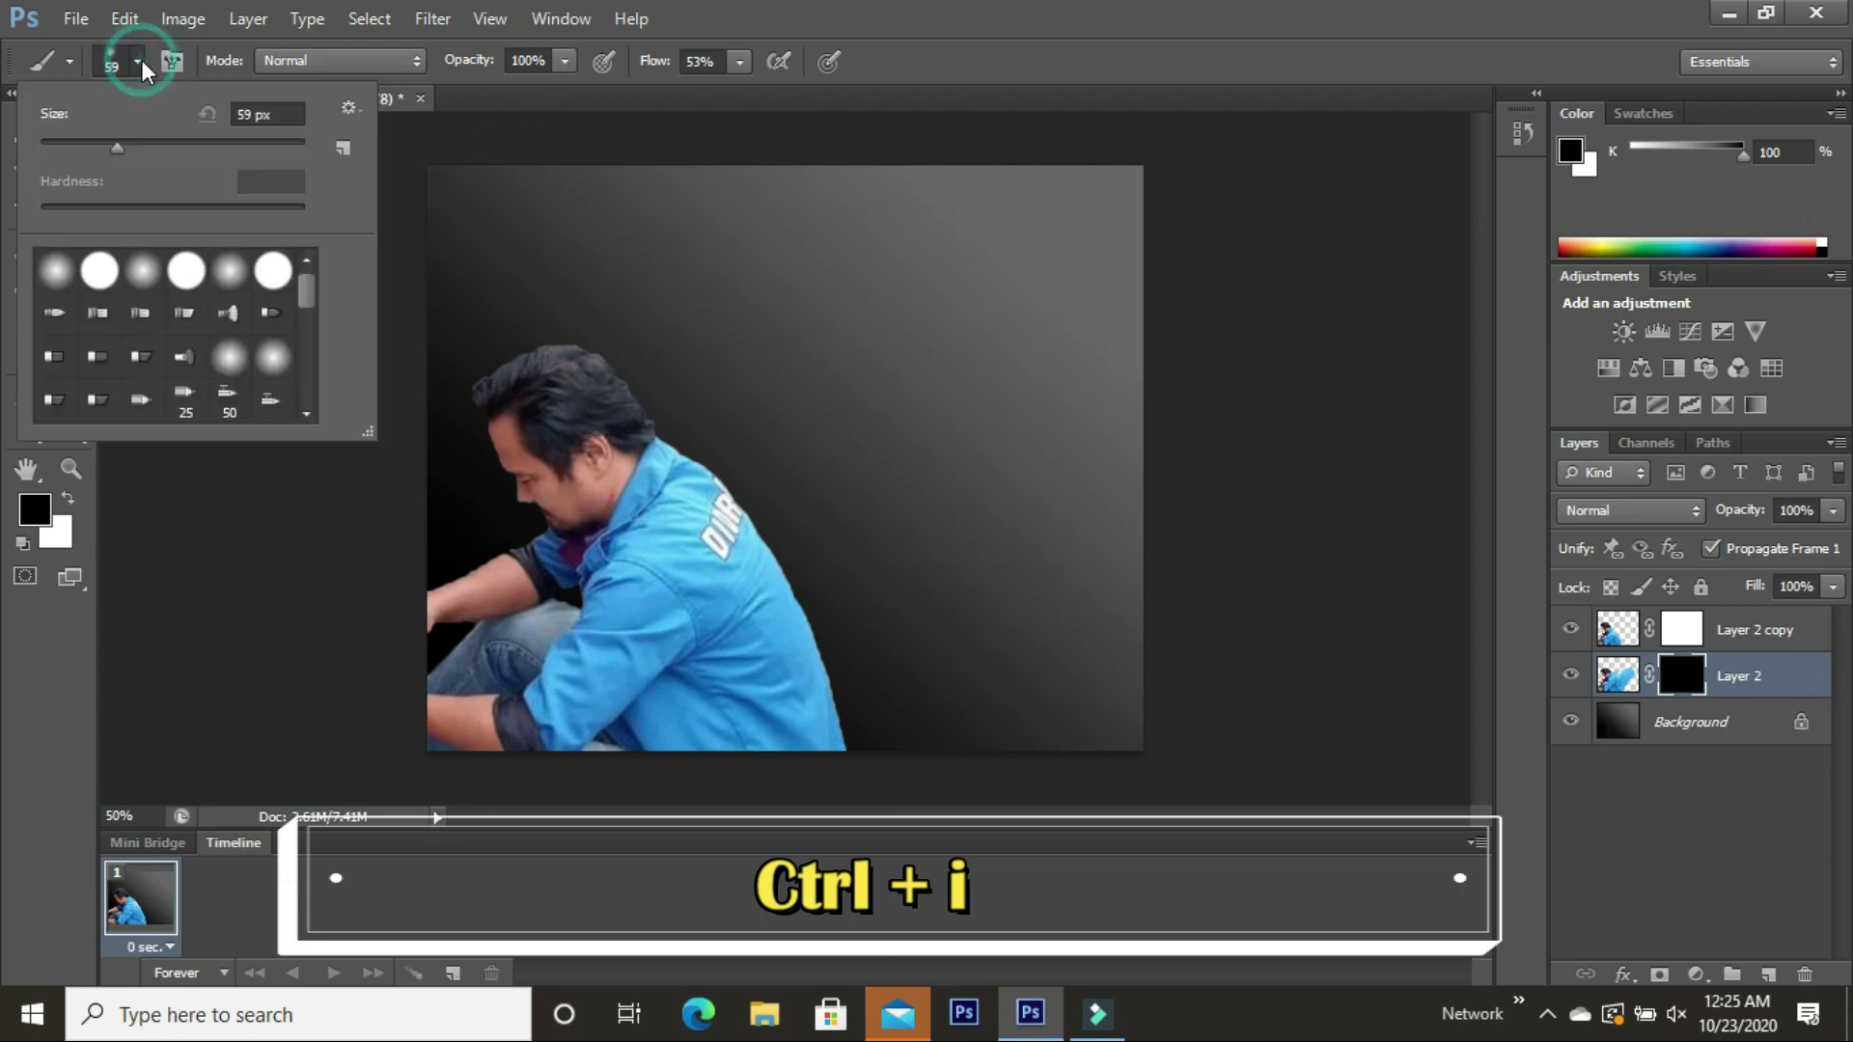
left_click_drag(311, 283, 310, 386)
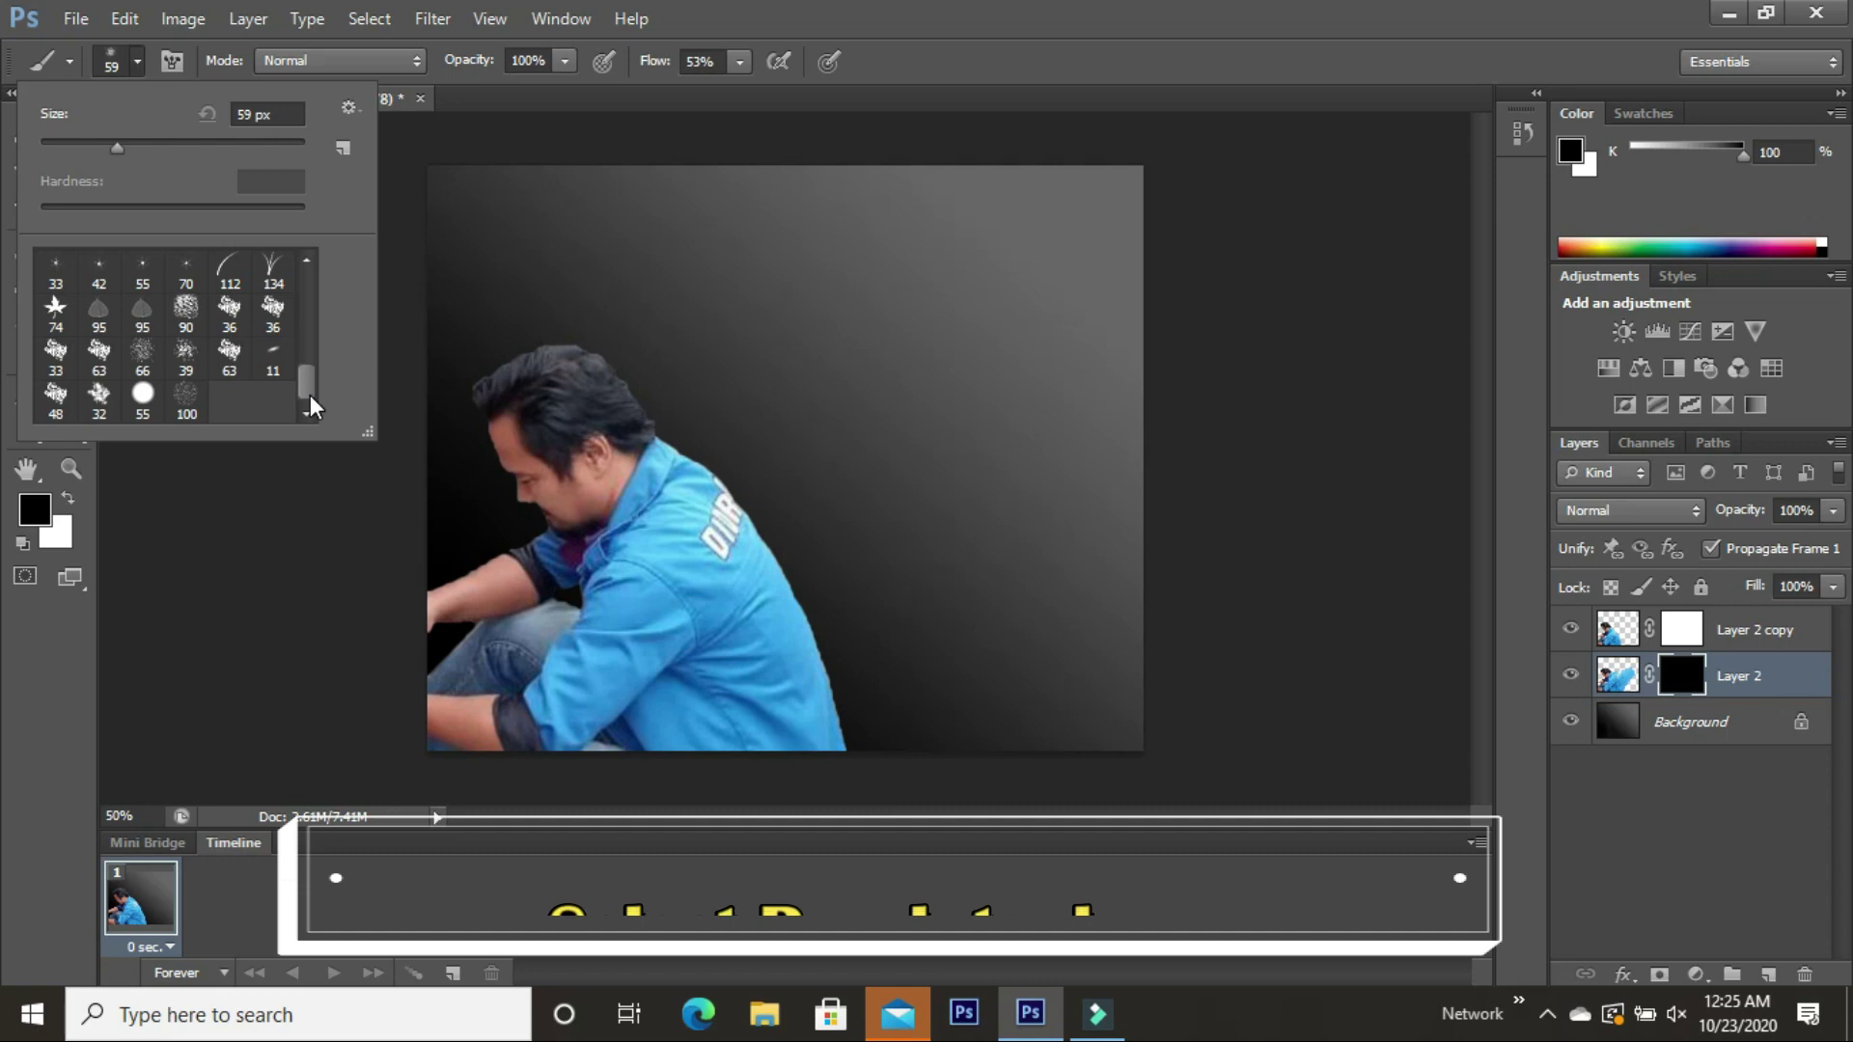
mouse_move(309, 390)
left_mouse_down()
mouse_move(317, 351)
mouse_move(317, 398)
left_mouse_up()
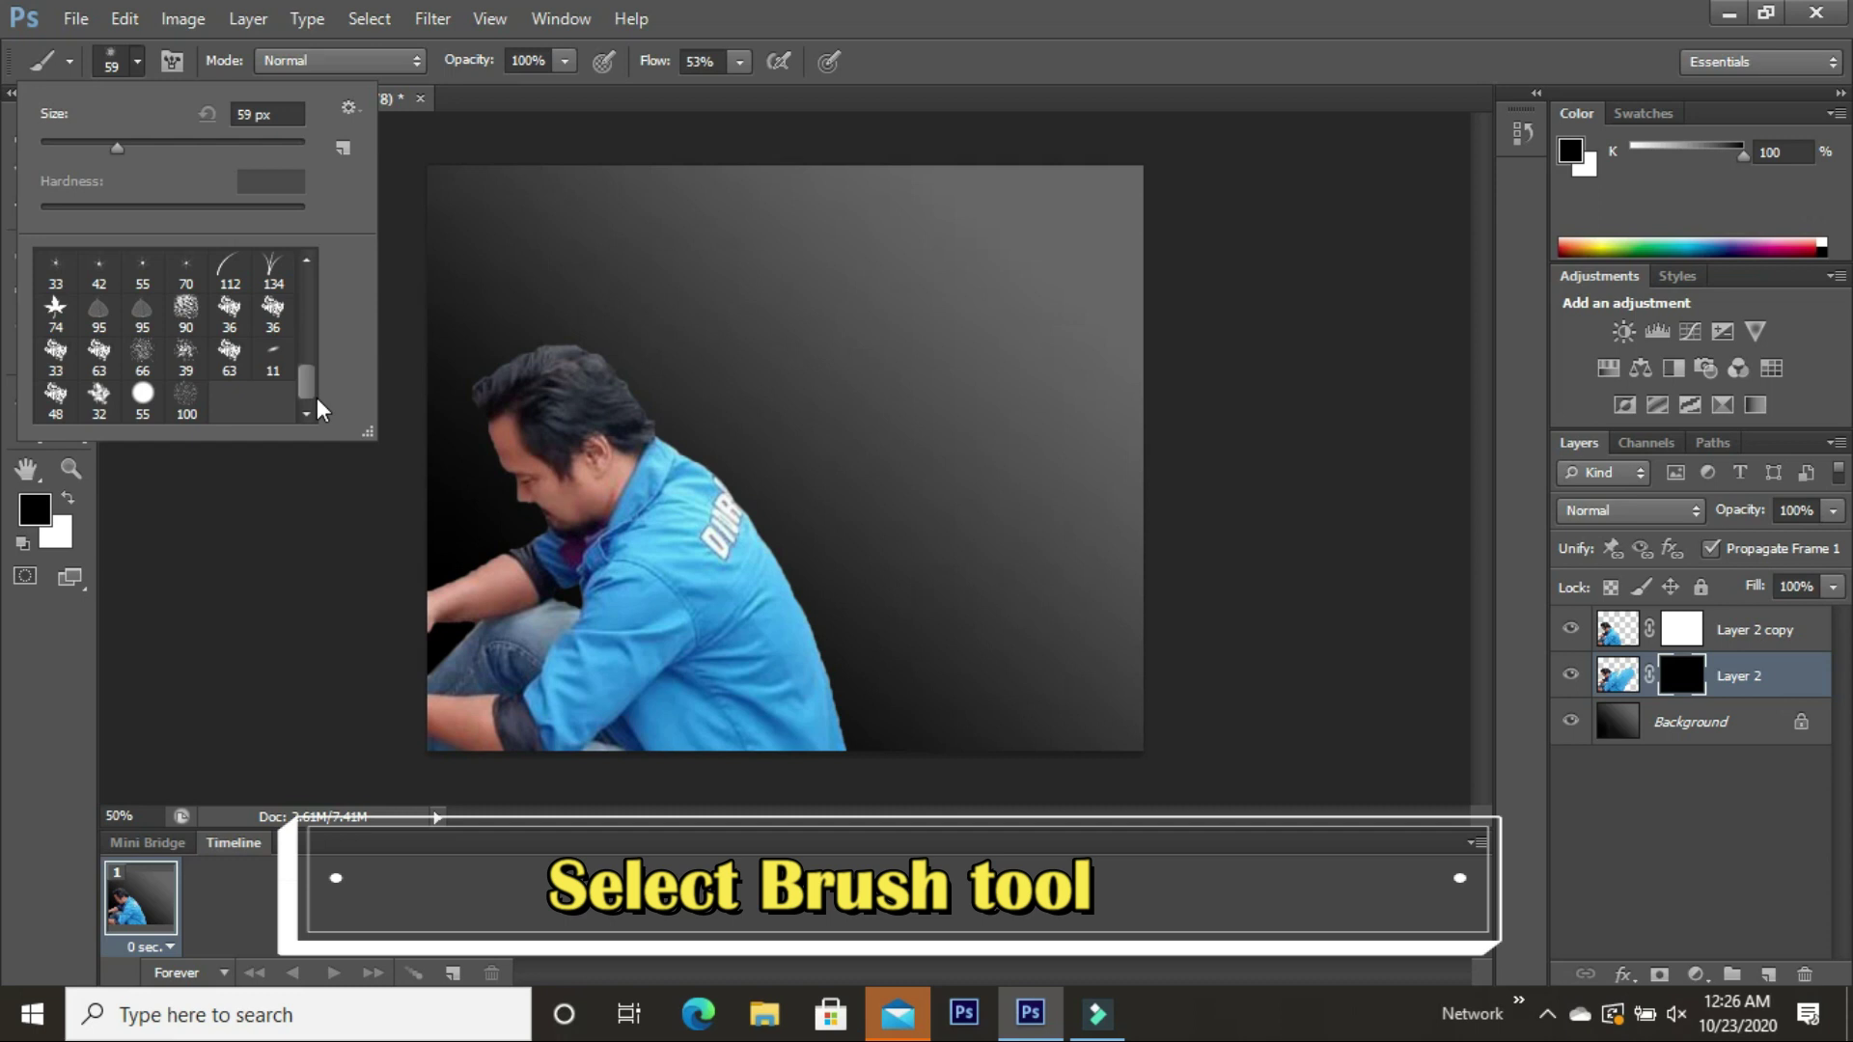
left_click(188, 398)
left_click_drag(171, 142, 220, 143)
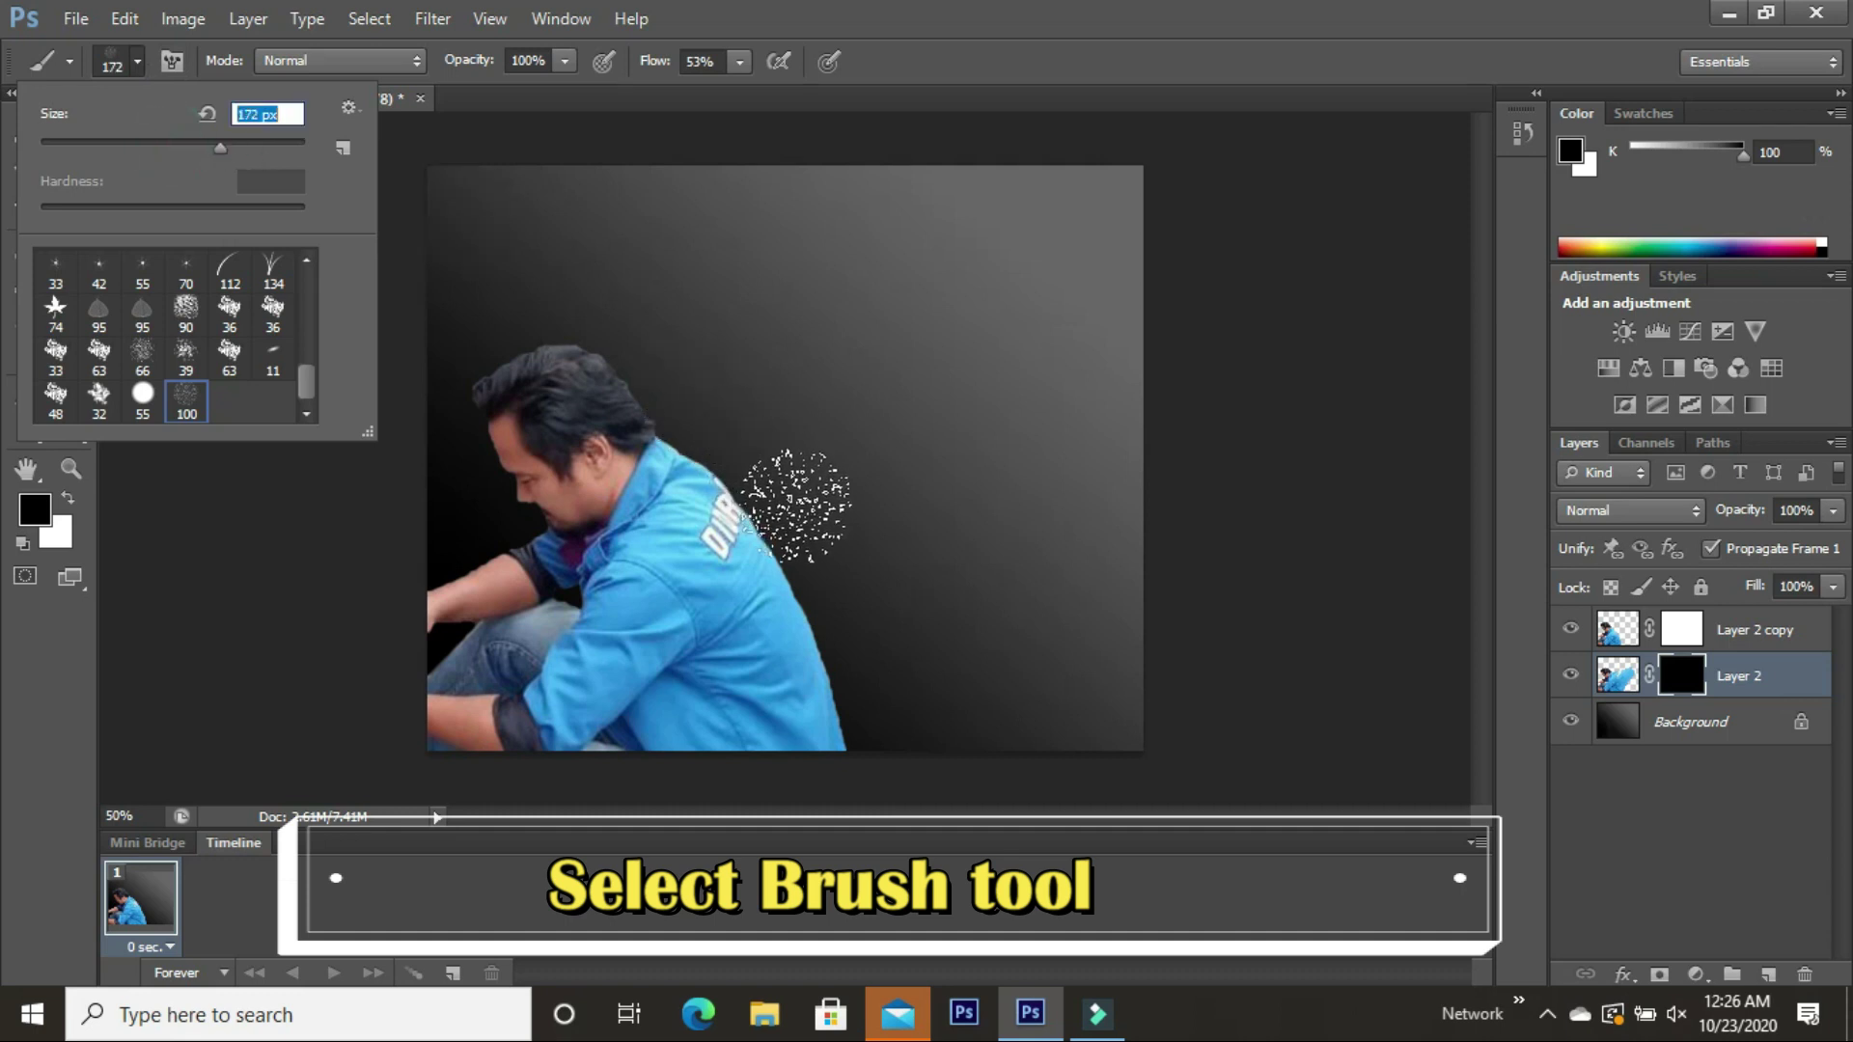
Select Layer 2 copy and dab blue specks beside the jacket's back with the 172 px speckled brush, undoing the last dab
left_click(835, 571)
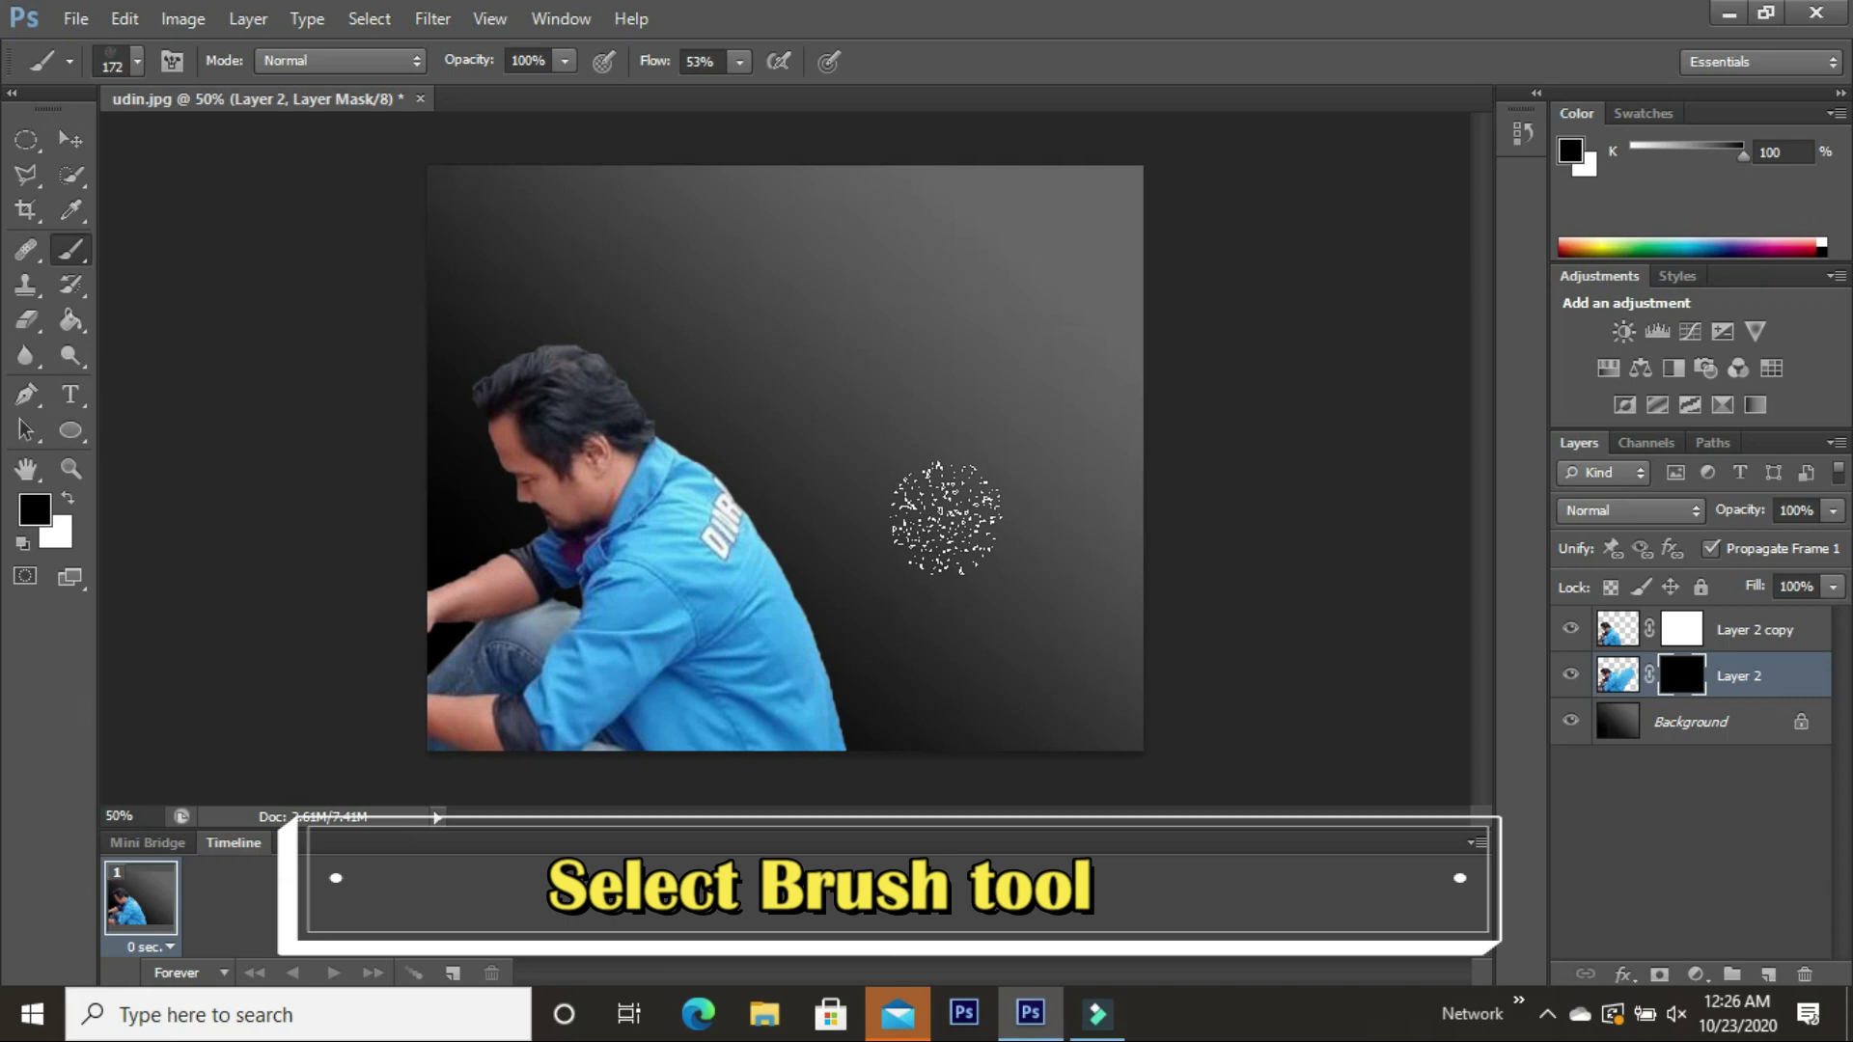
left_click(1764, 637)
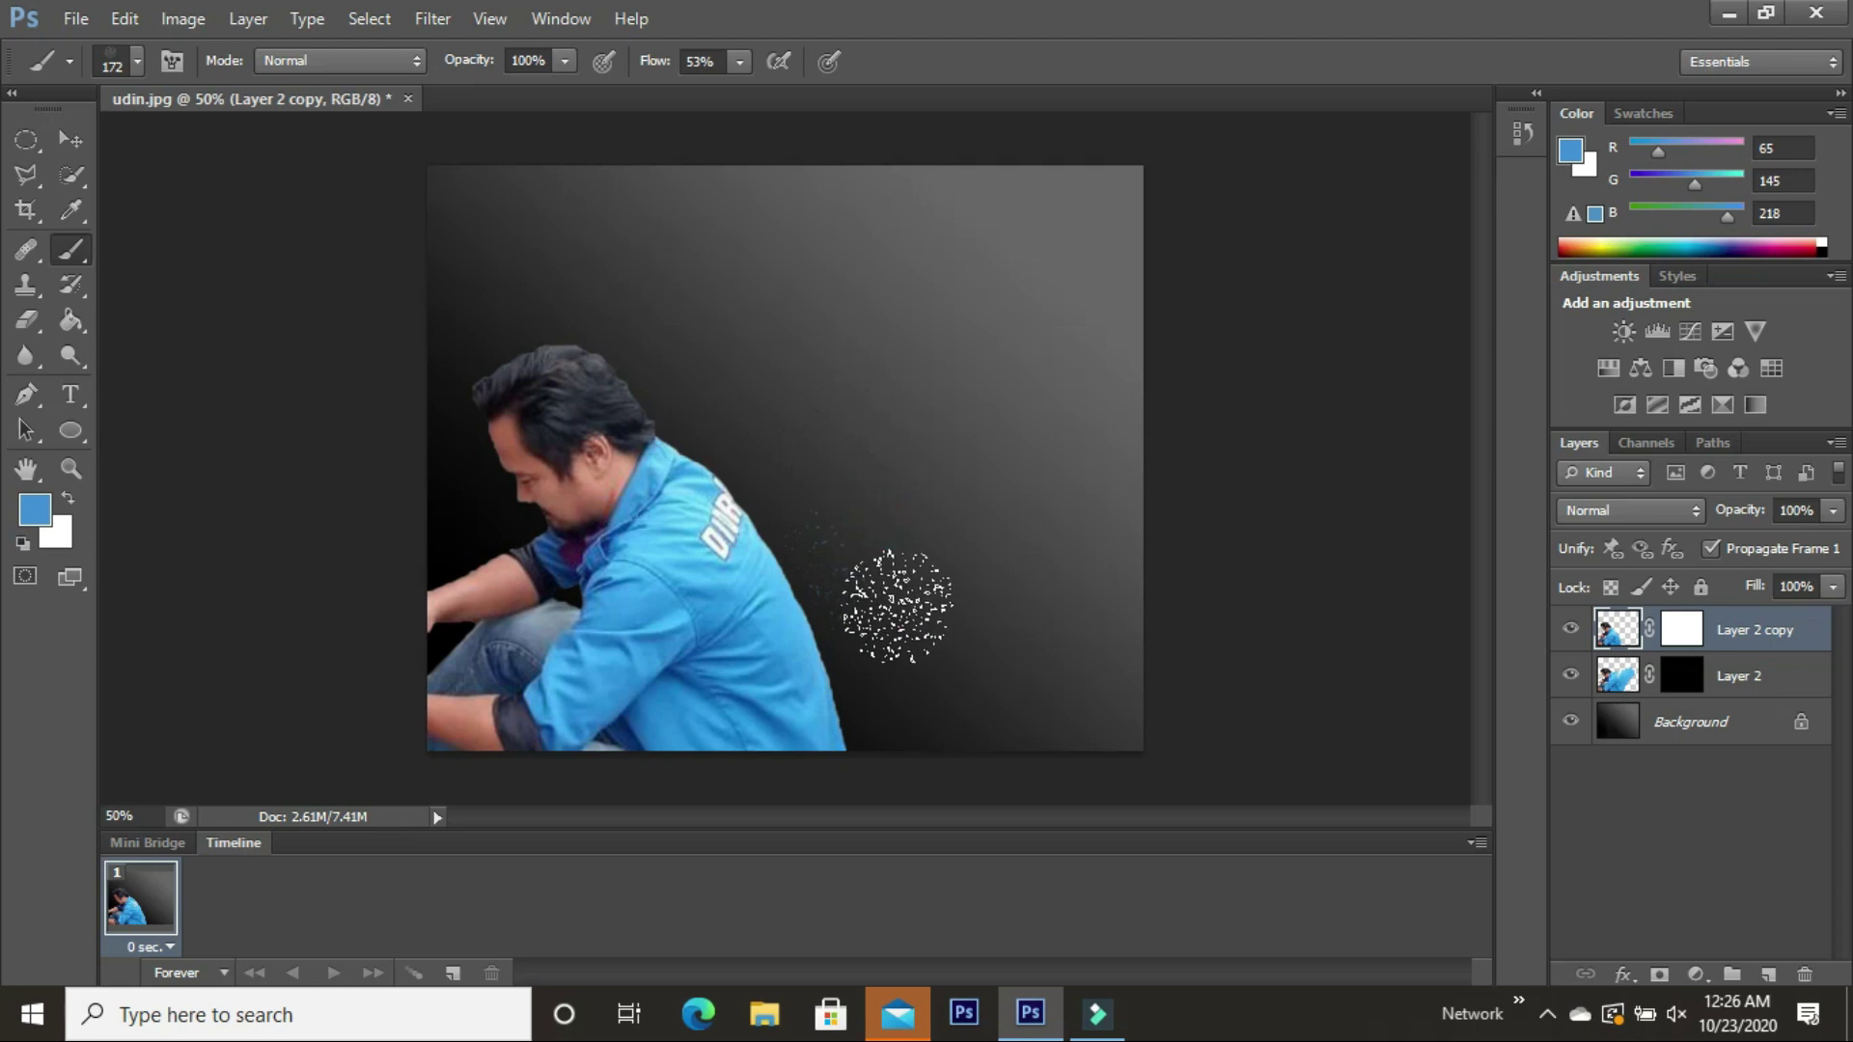
left_click(845, 680)
key("ctrl+z")
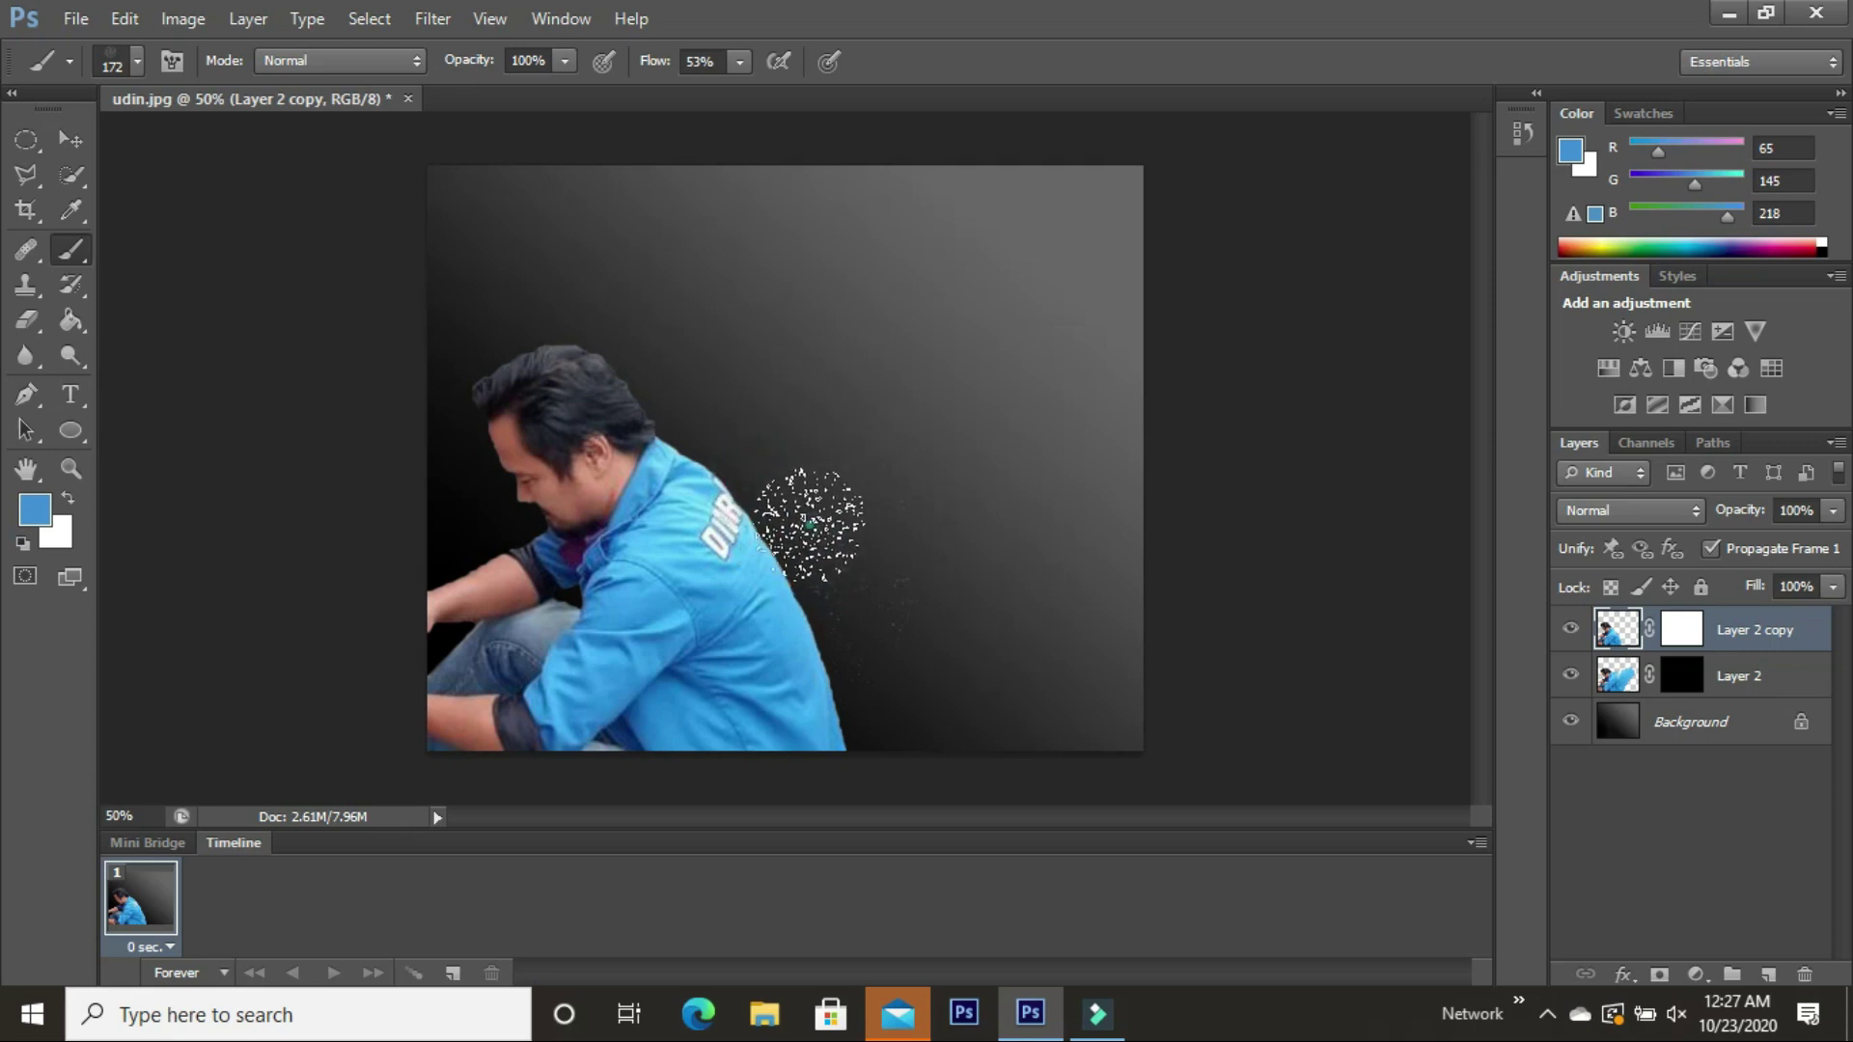
Switch the brush to the 39 px spatter preset and enlarge it to 185 px
left_click(139, 59)
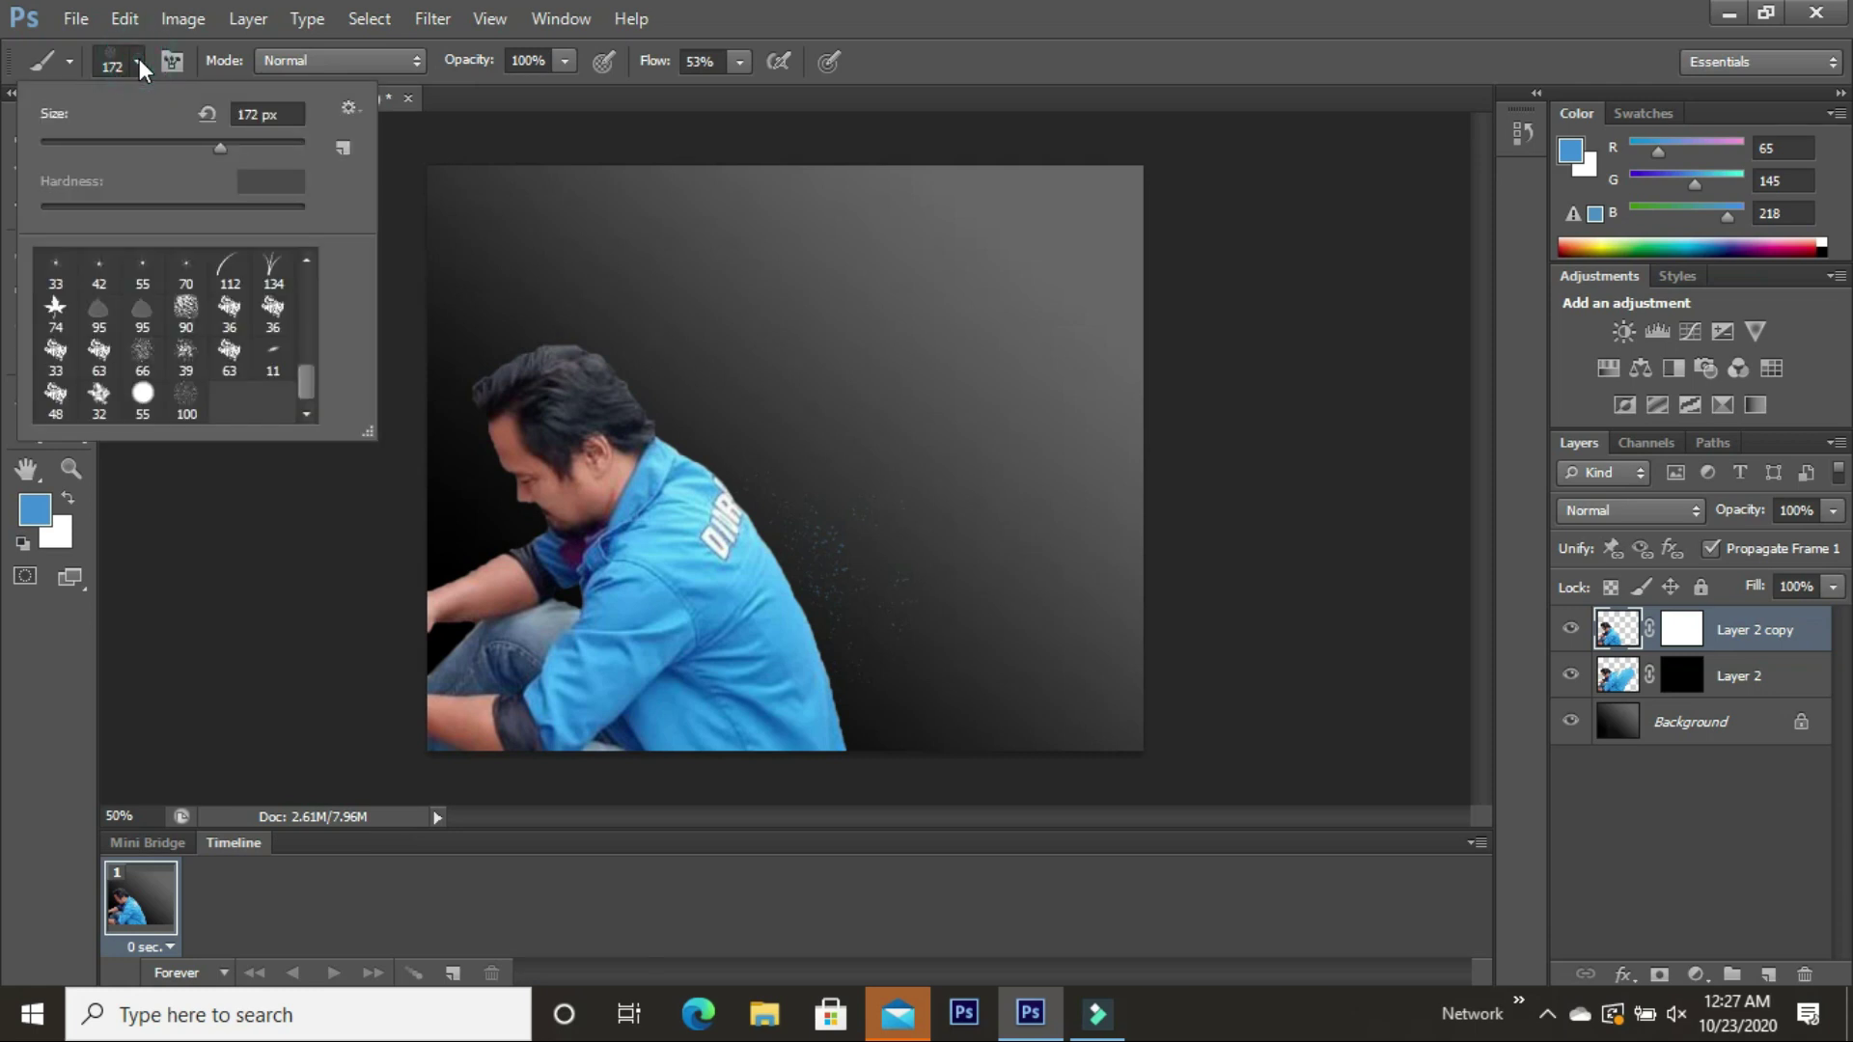
left_click(186, 355)
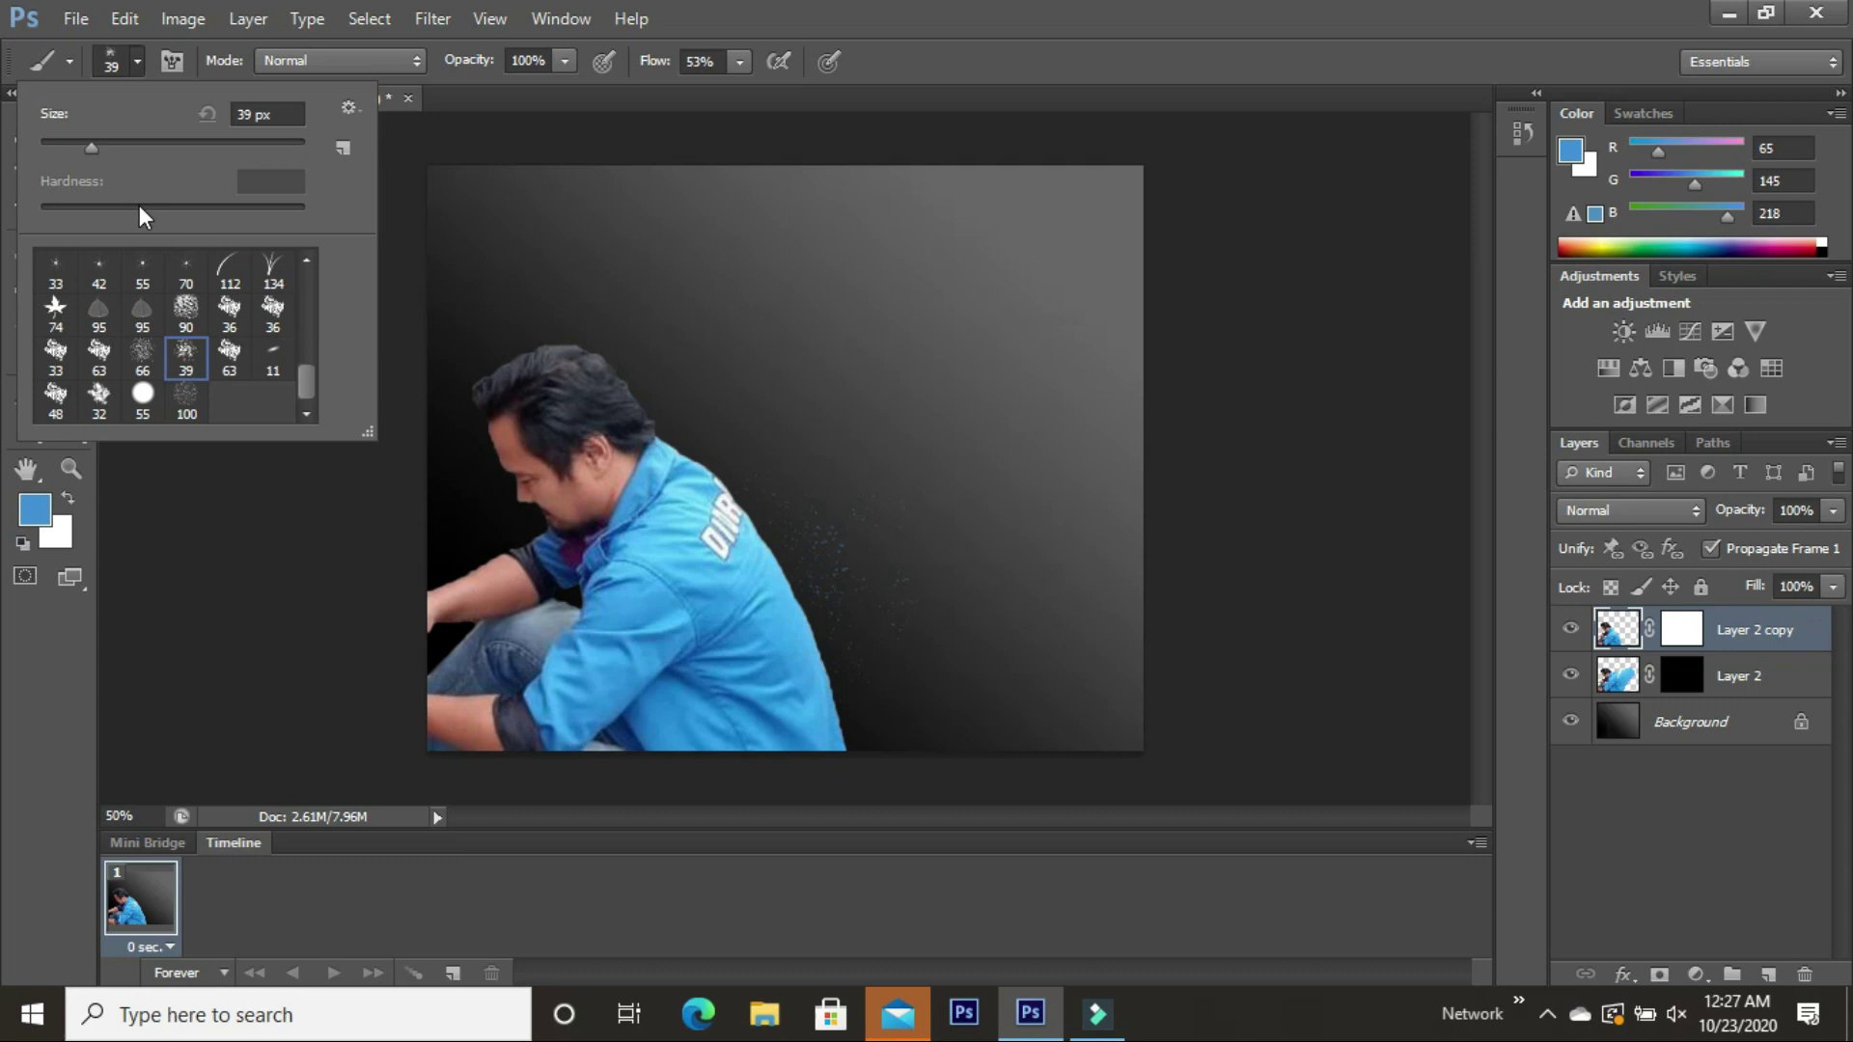
left_click(99, 143)
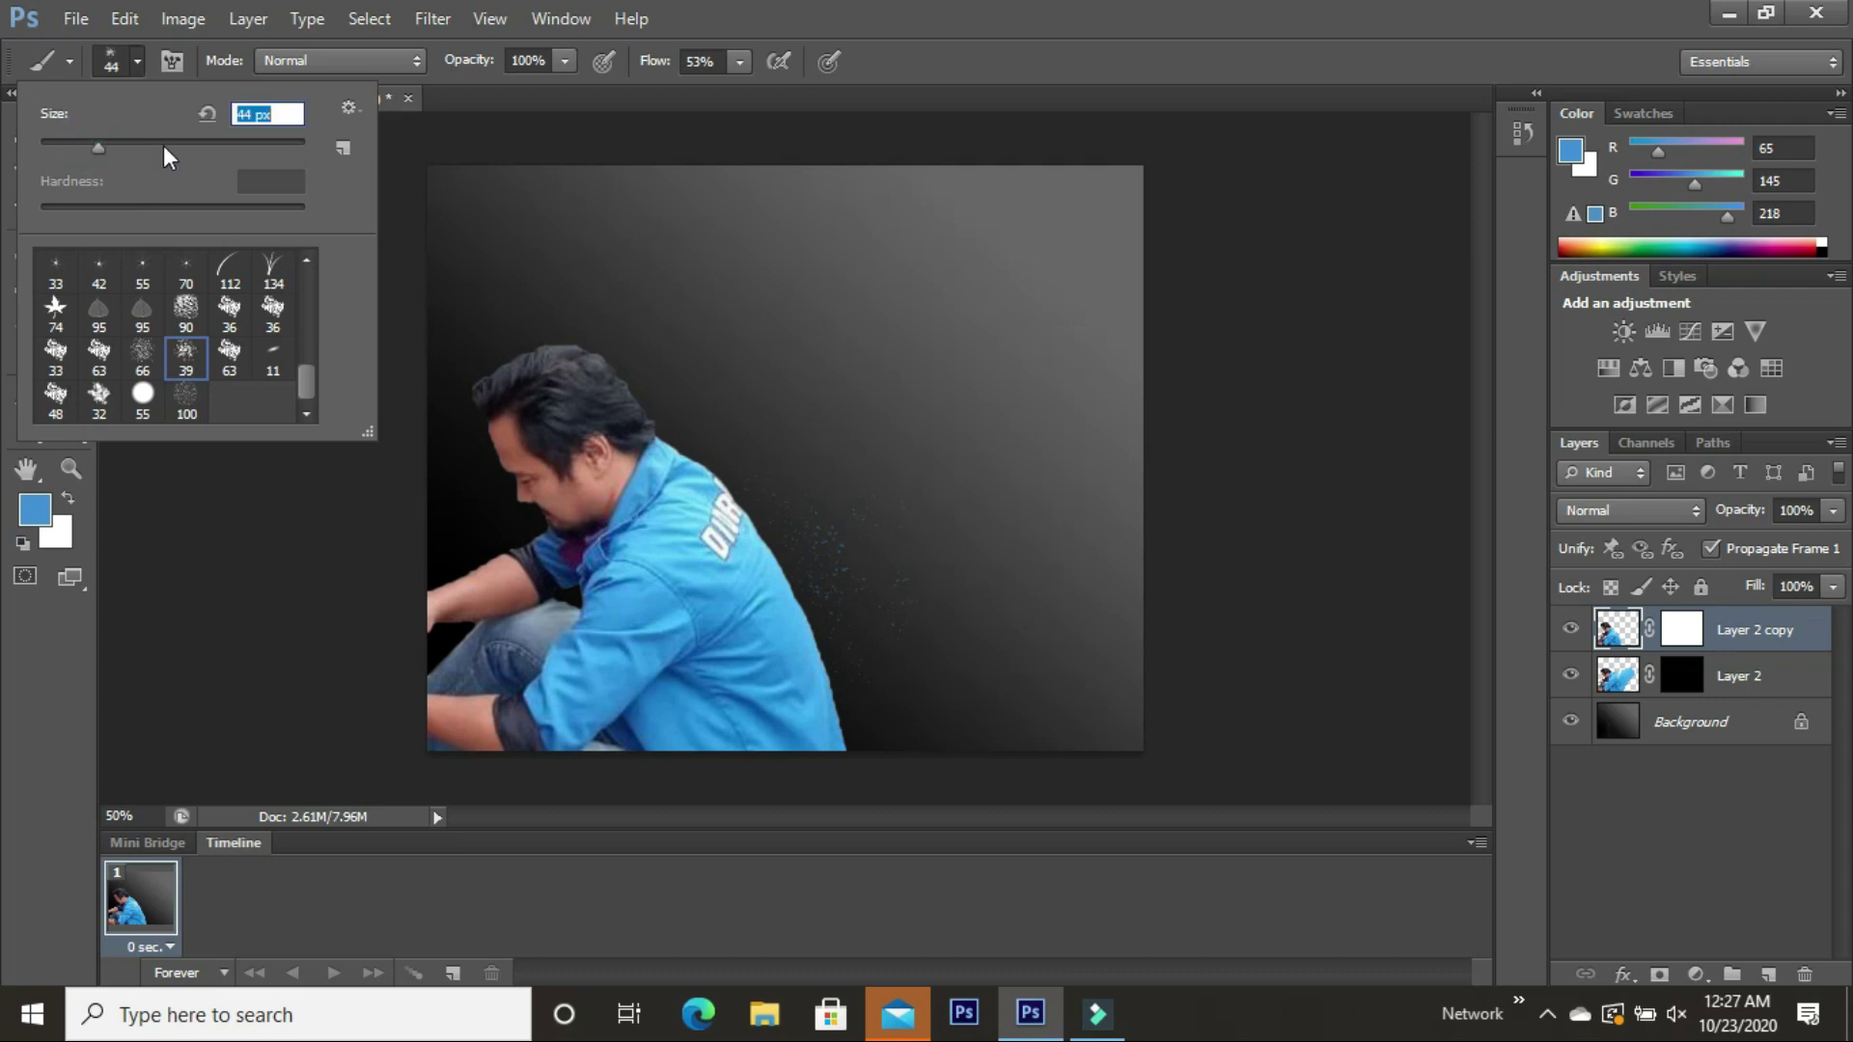
left_click_drag(93, 143, 243, 149)
left_click(209, 365)
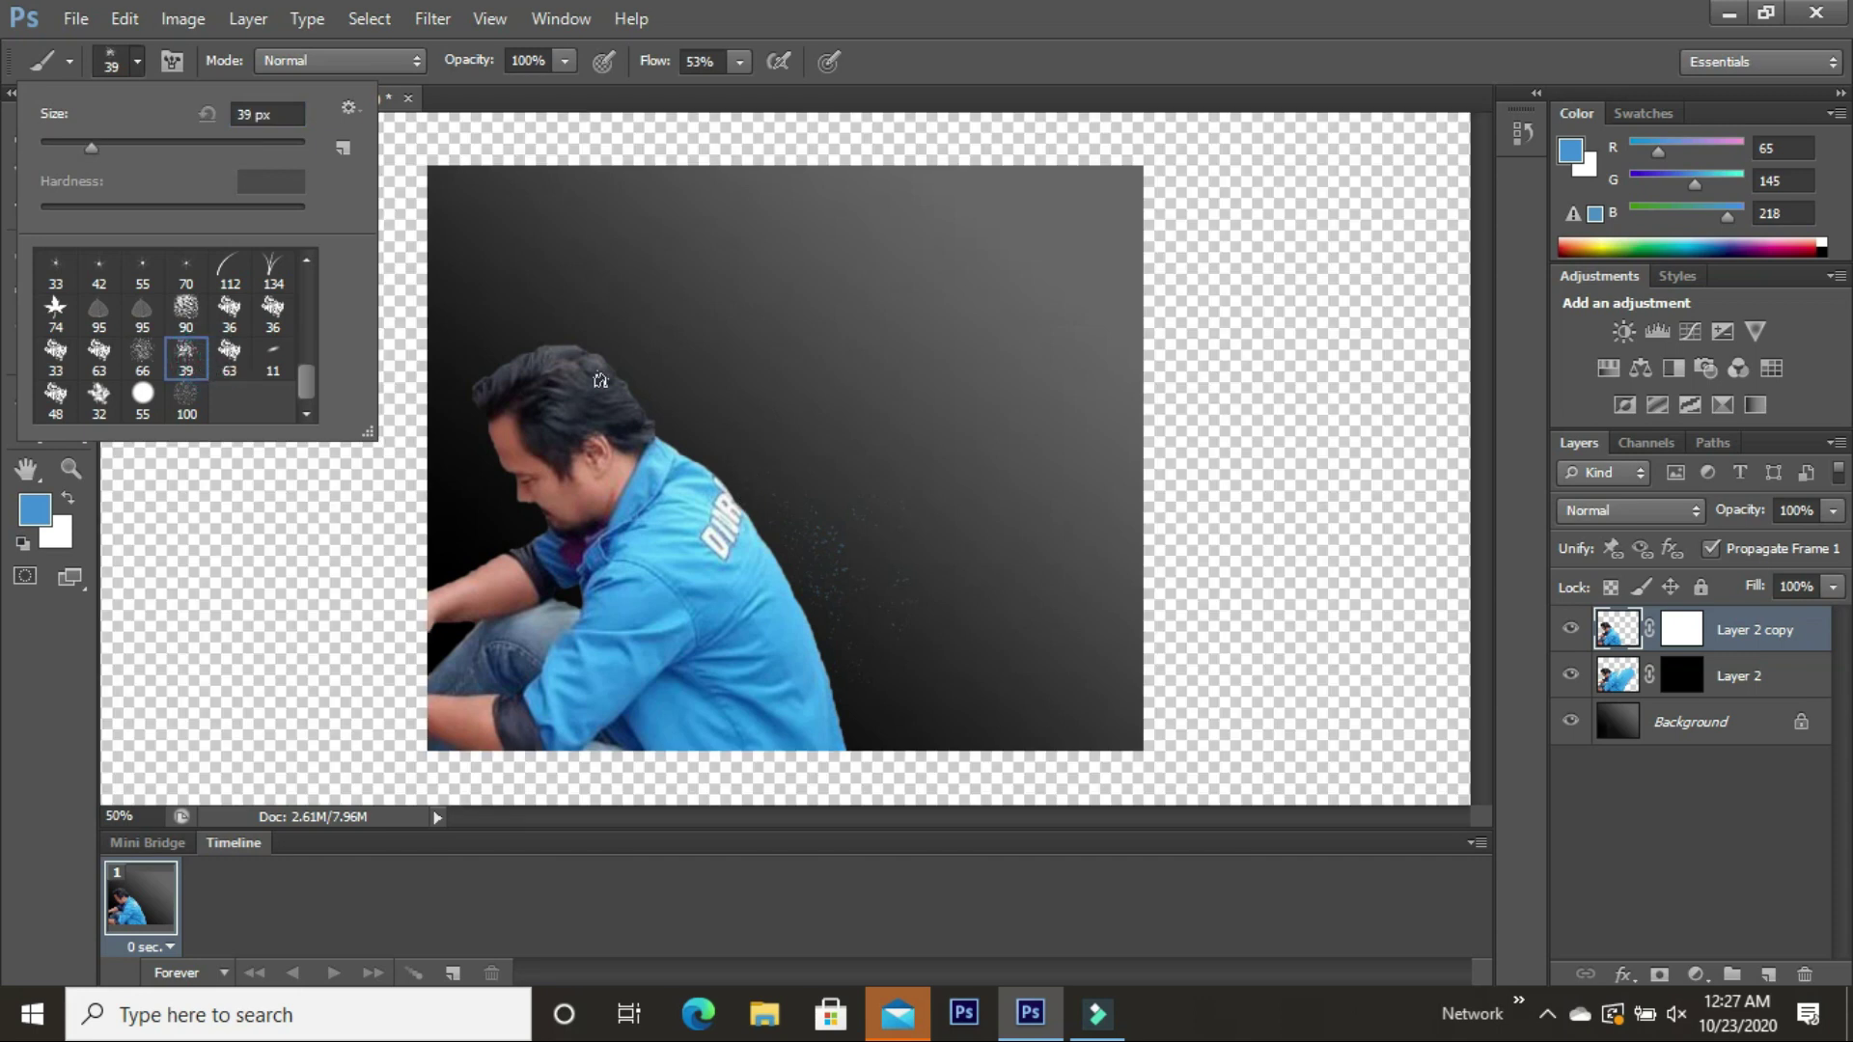
left_click_drag(116, 146, 167, 147)
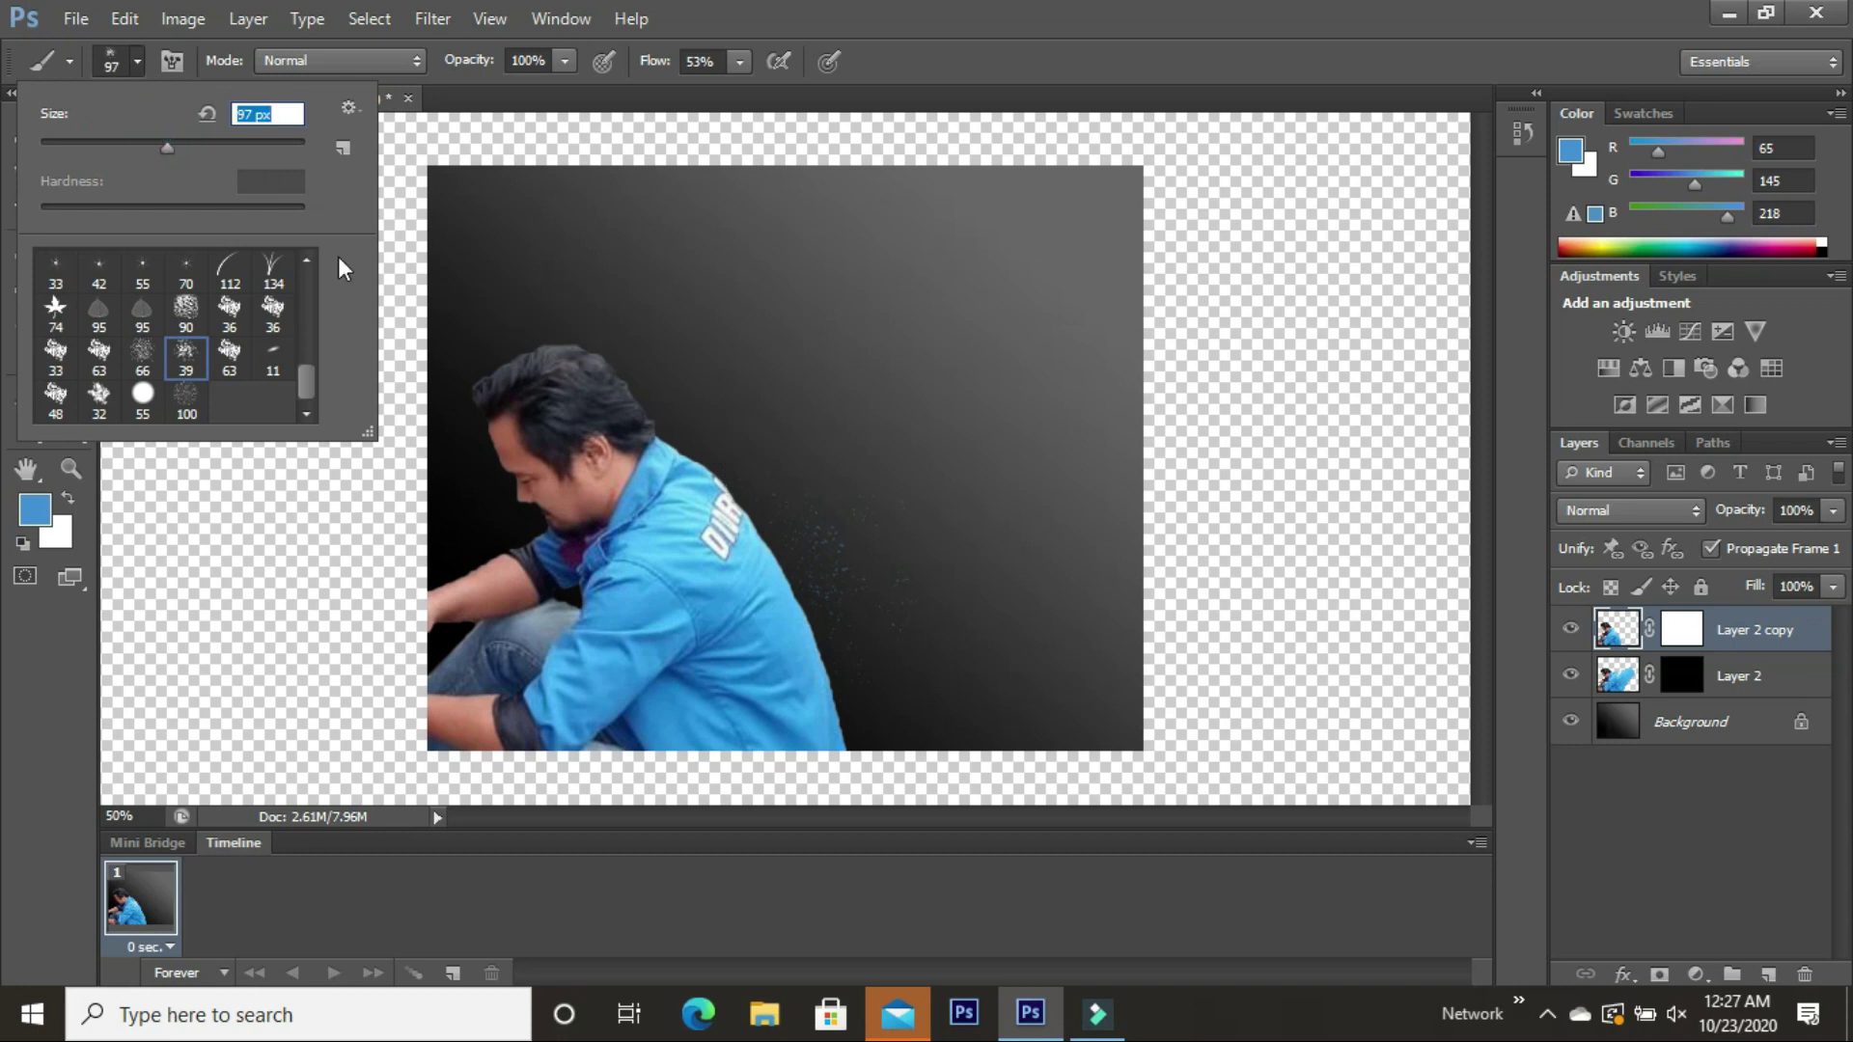
left_click(229, 144)
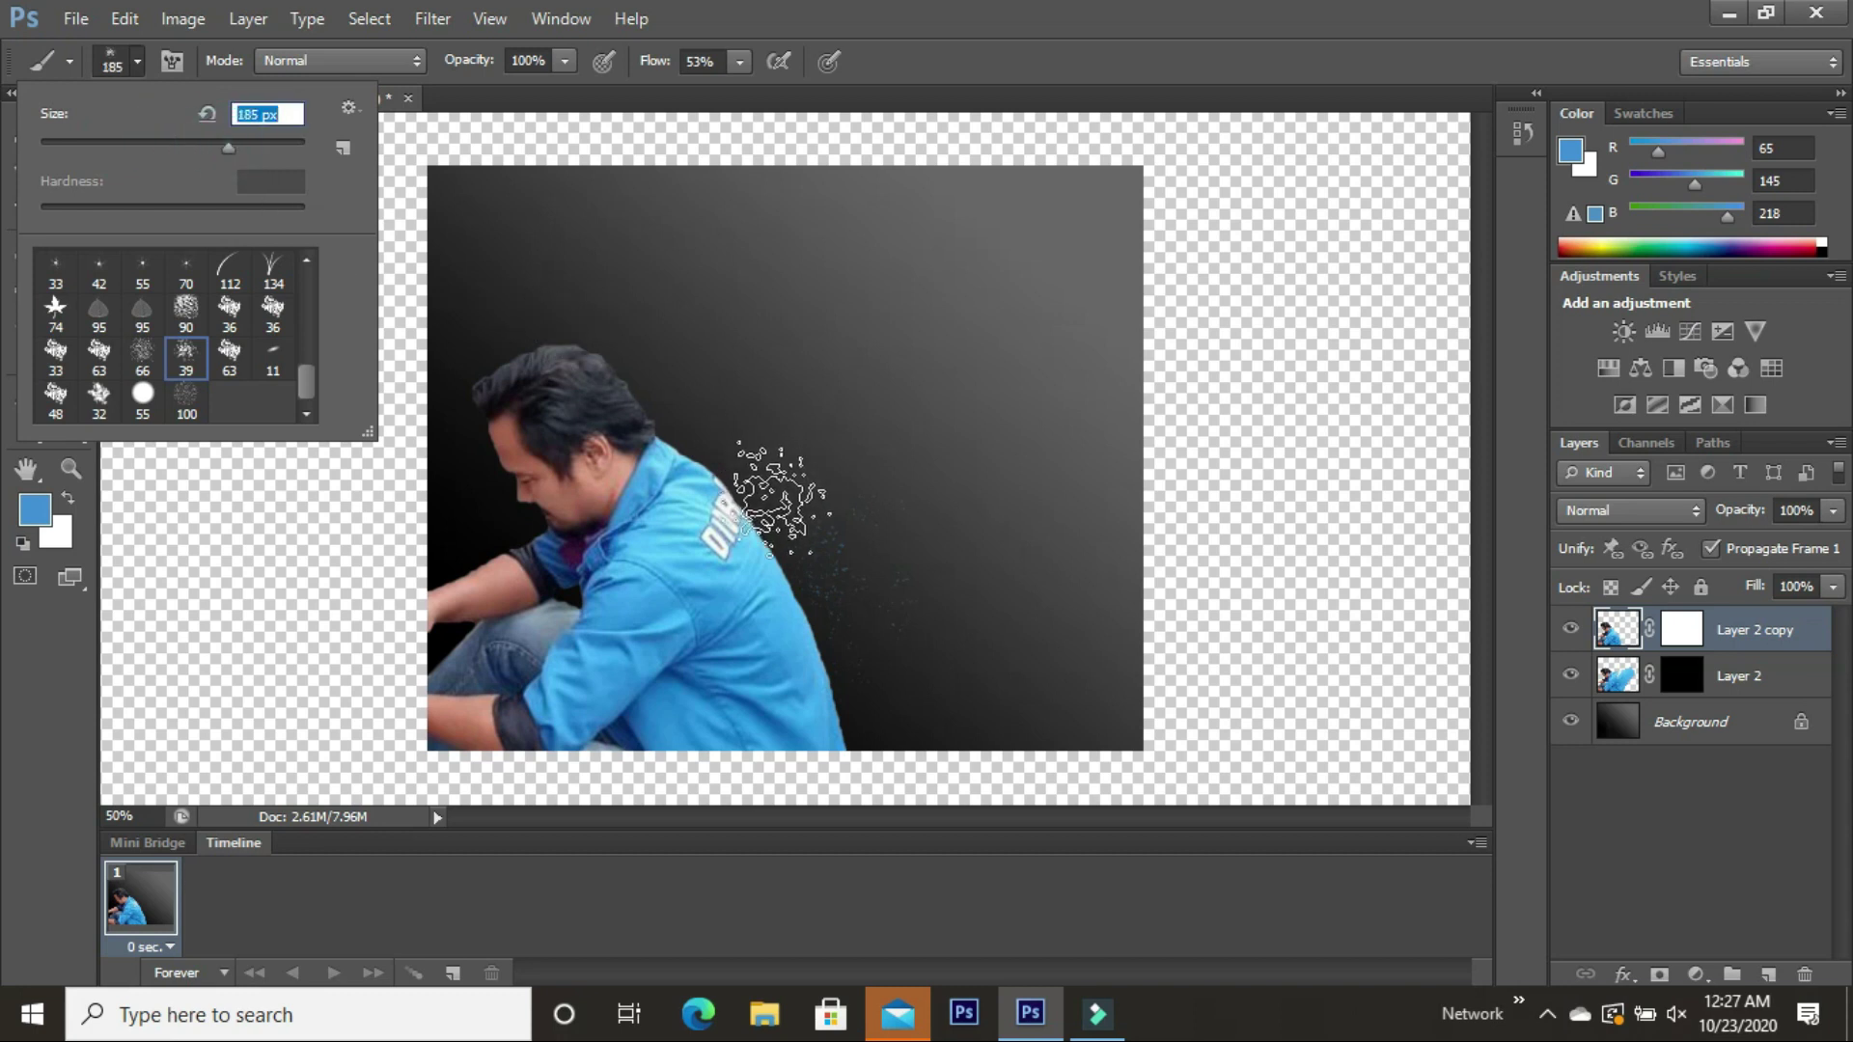
Scatter blue spatter dabs on Layer 2 copy along the jacket's back and across the dark background behind it
left_click(837, 557)
left_click(837, 620)
left_click(808, 530)
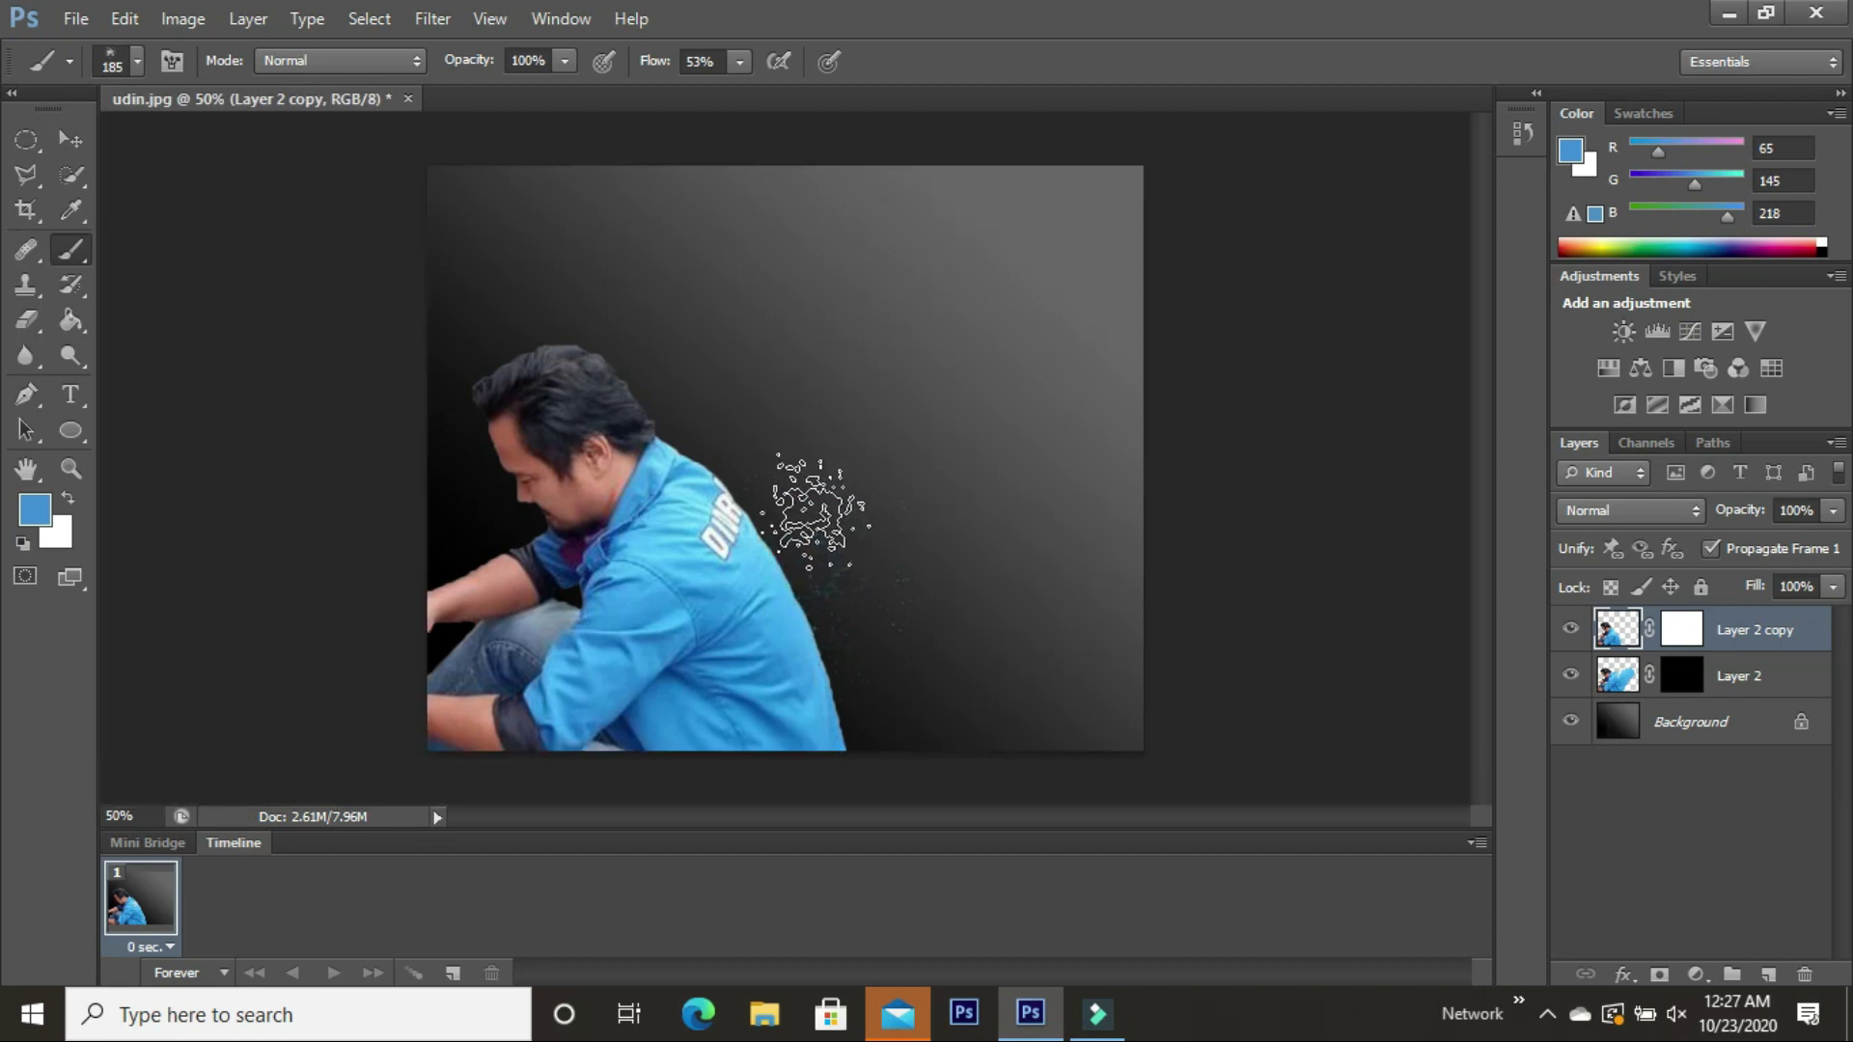
left_click(797, 541)
left_click(807, 604)
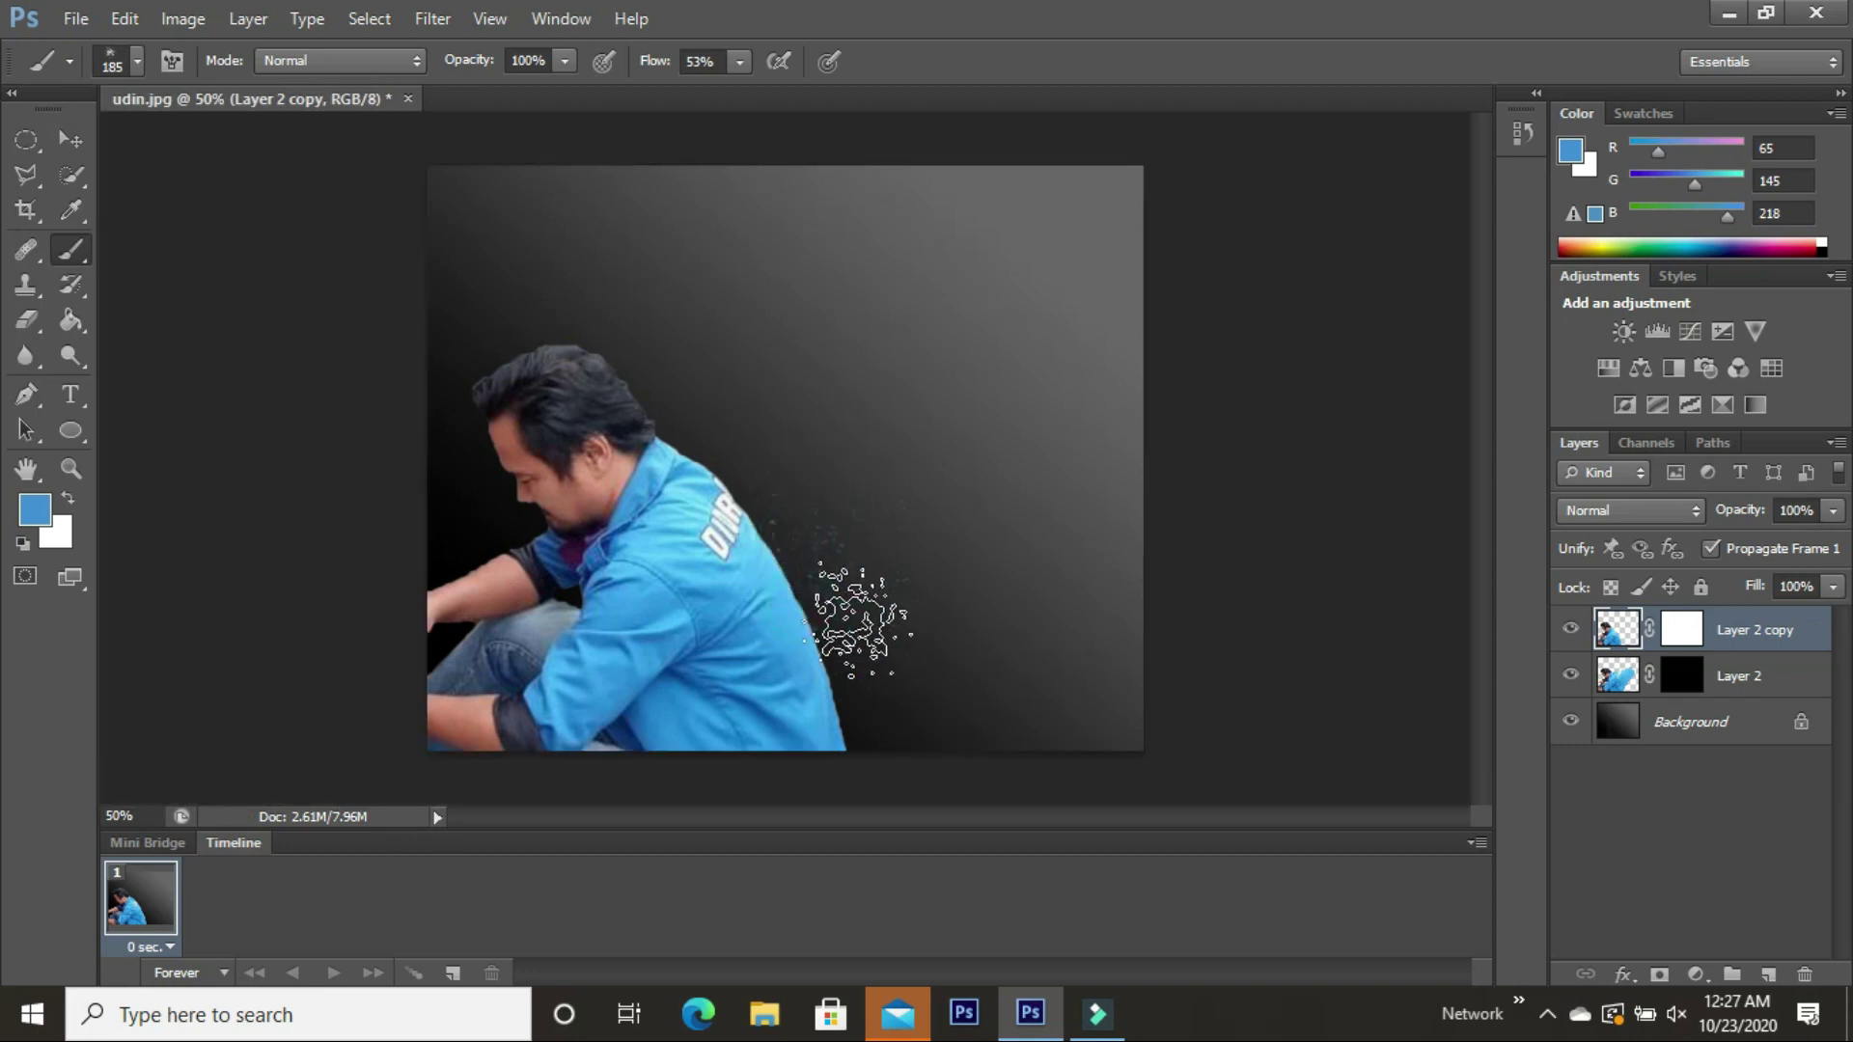
left_click(868, 600)
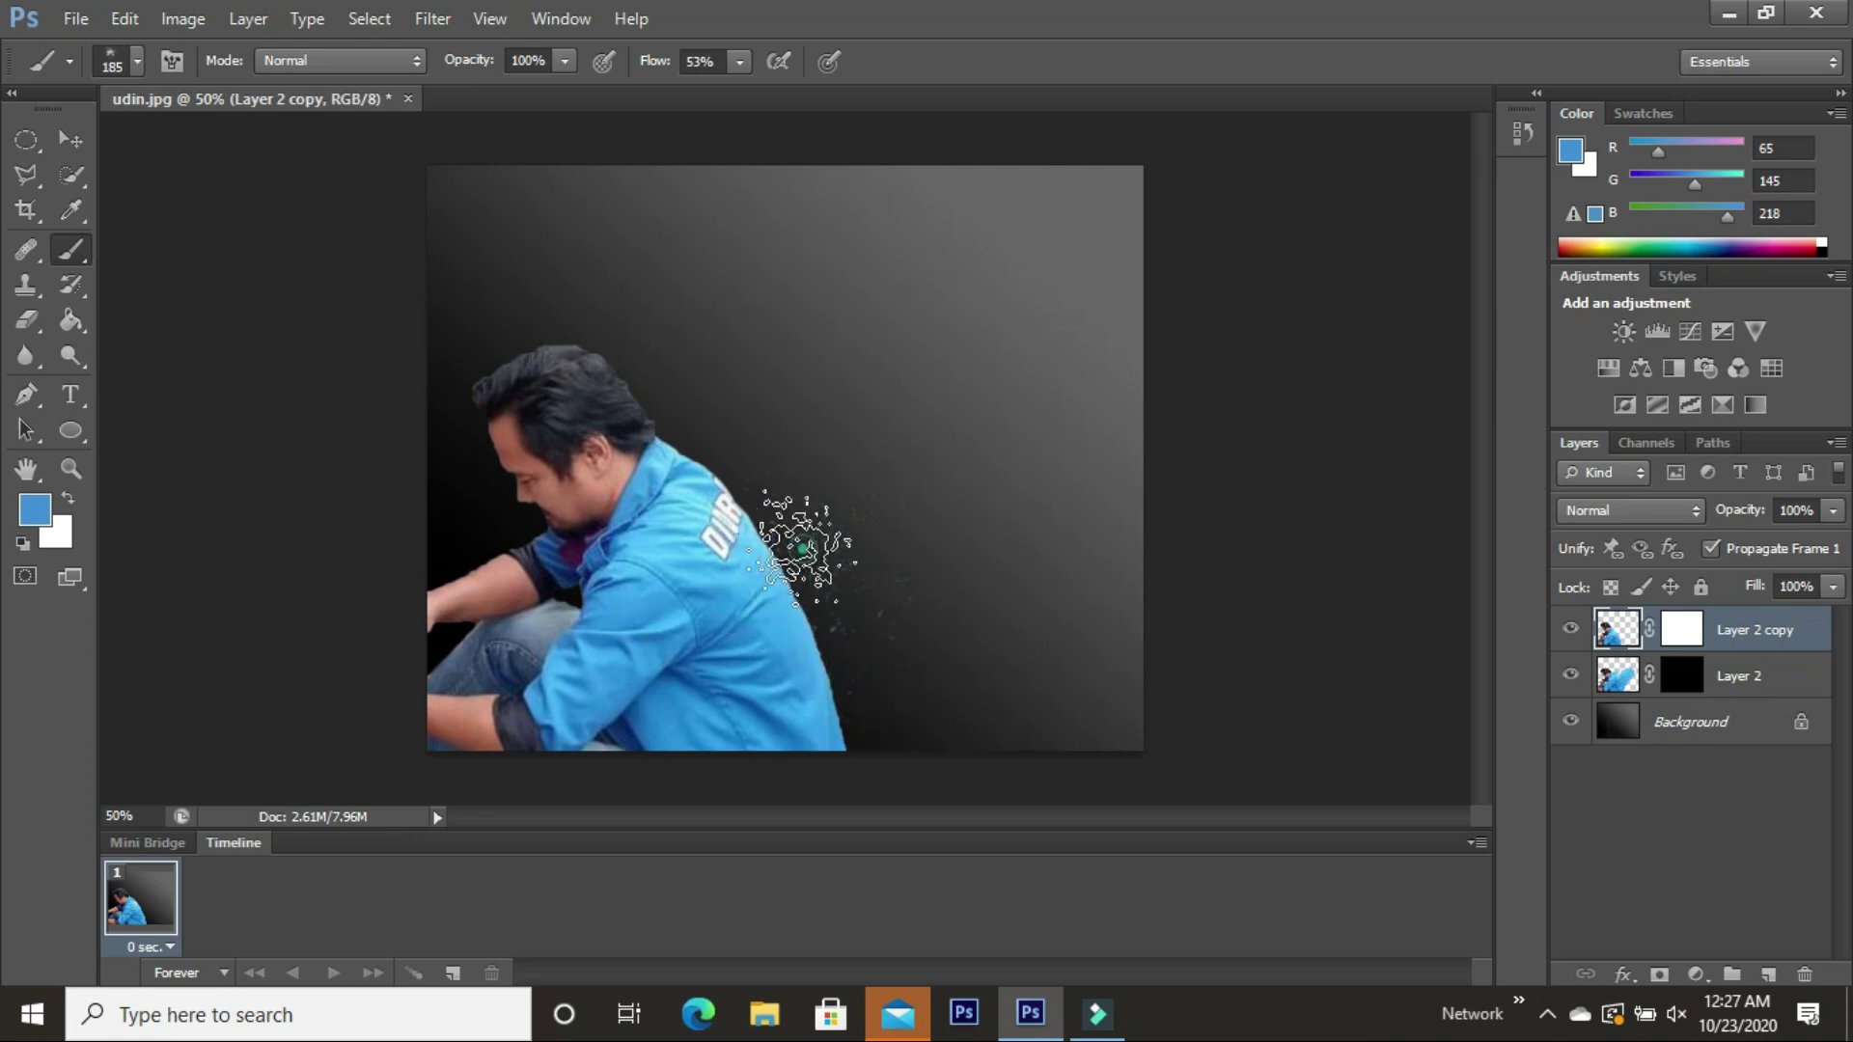
left_click(776, 549)
left_click(827, 492)
left_click(823, 623)
left_click(832, 641)
left_click(854, 652)
left_click(877, 670)
left_click(941, 641)
left_click(959, 537)
right_click(957, 466)
left_click(822, 494)
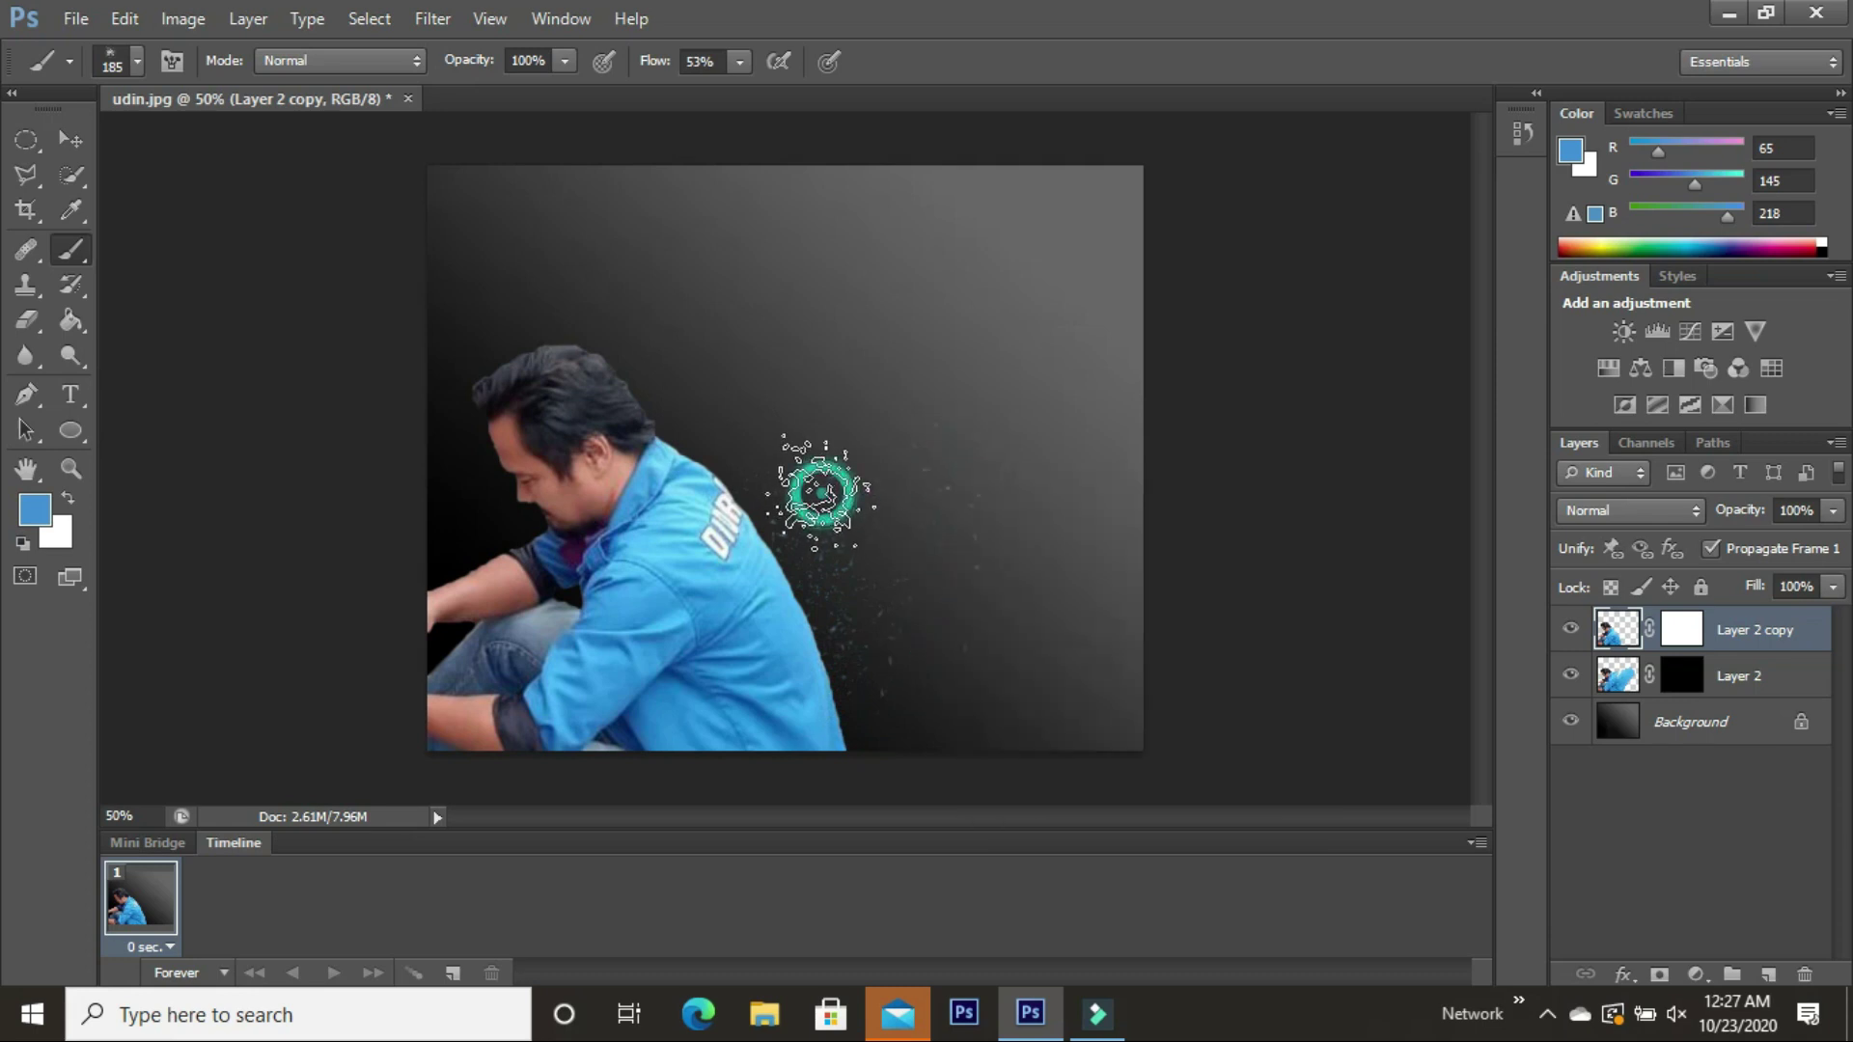
left_click(849, 477)
Switch to the 32 px brush preset enlarged to 152 px and dab two blue patches beside the jacket's lower back
right_click(973, 526)
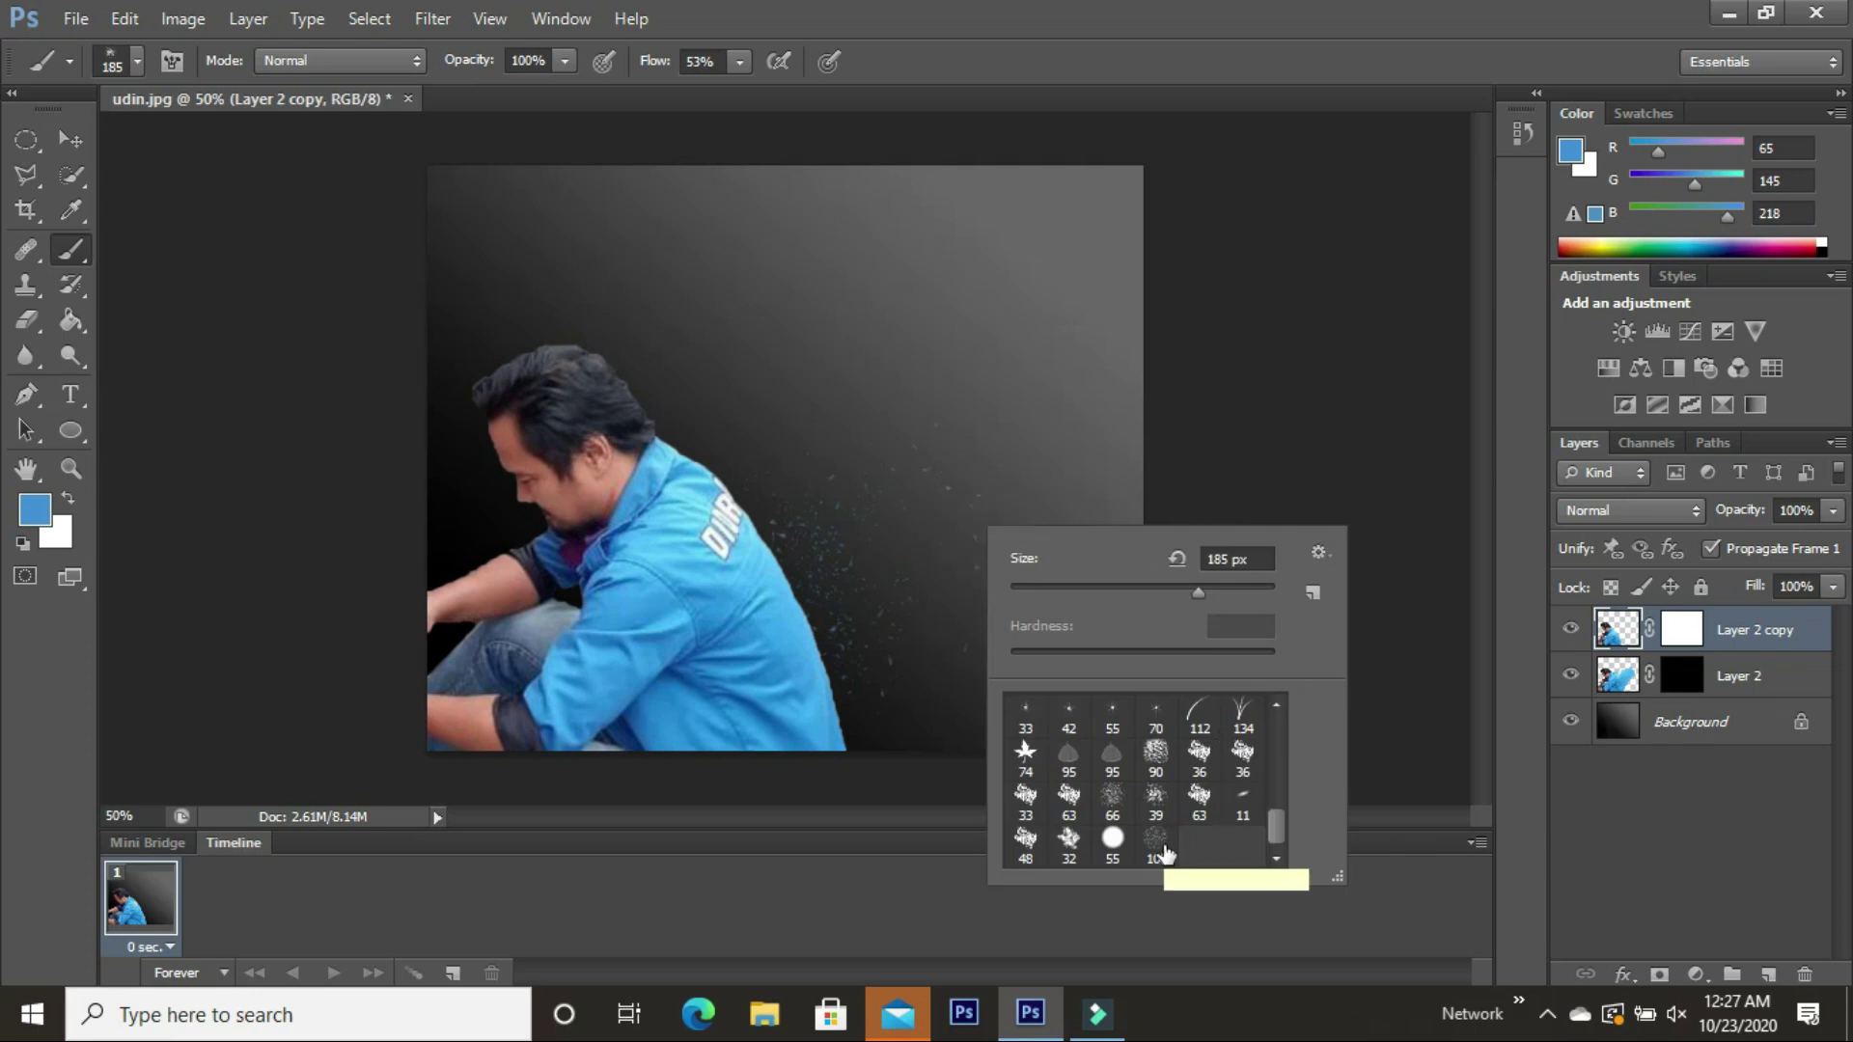
left_click(1076, 838)
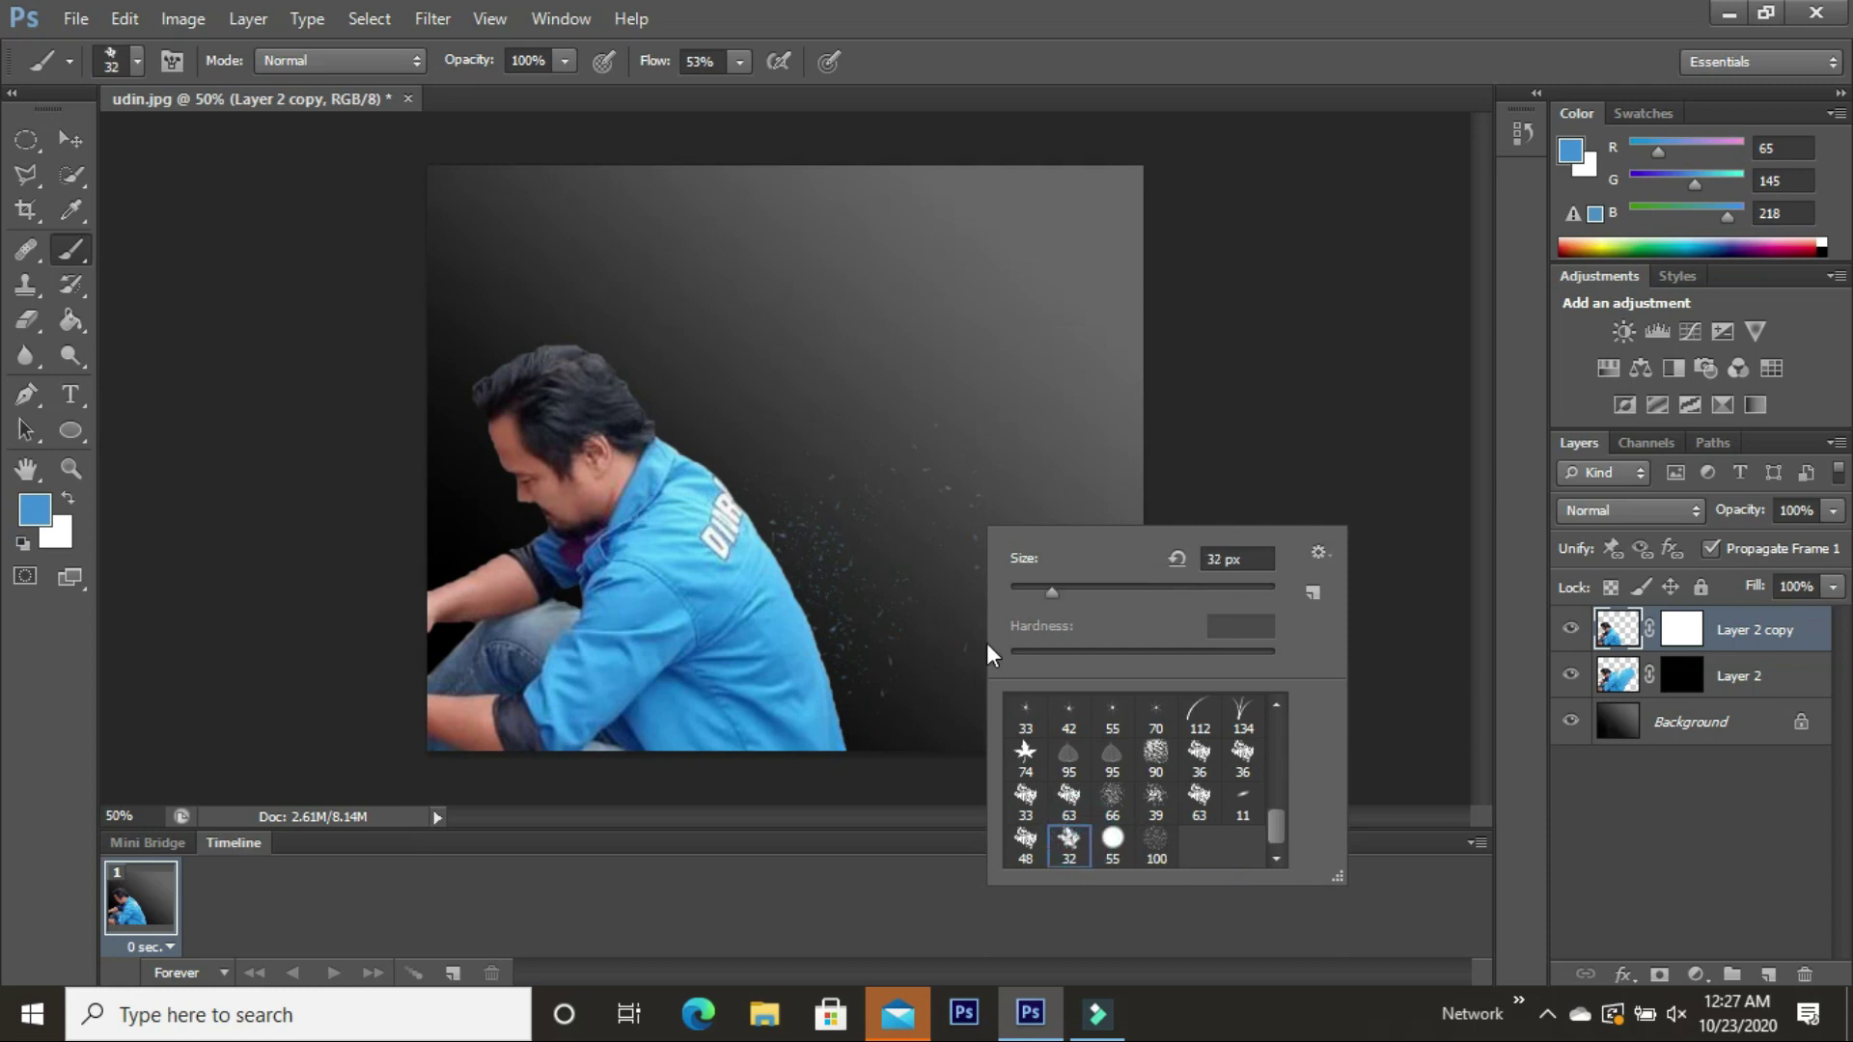
left_click_drag(1065, 587, 1176, 592)
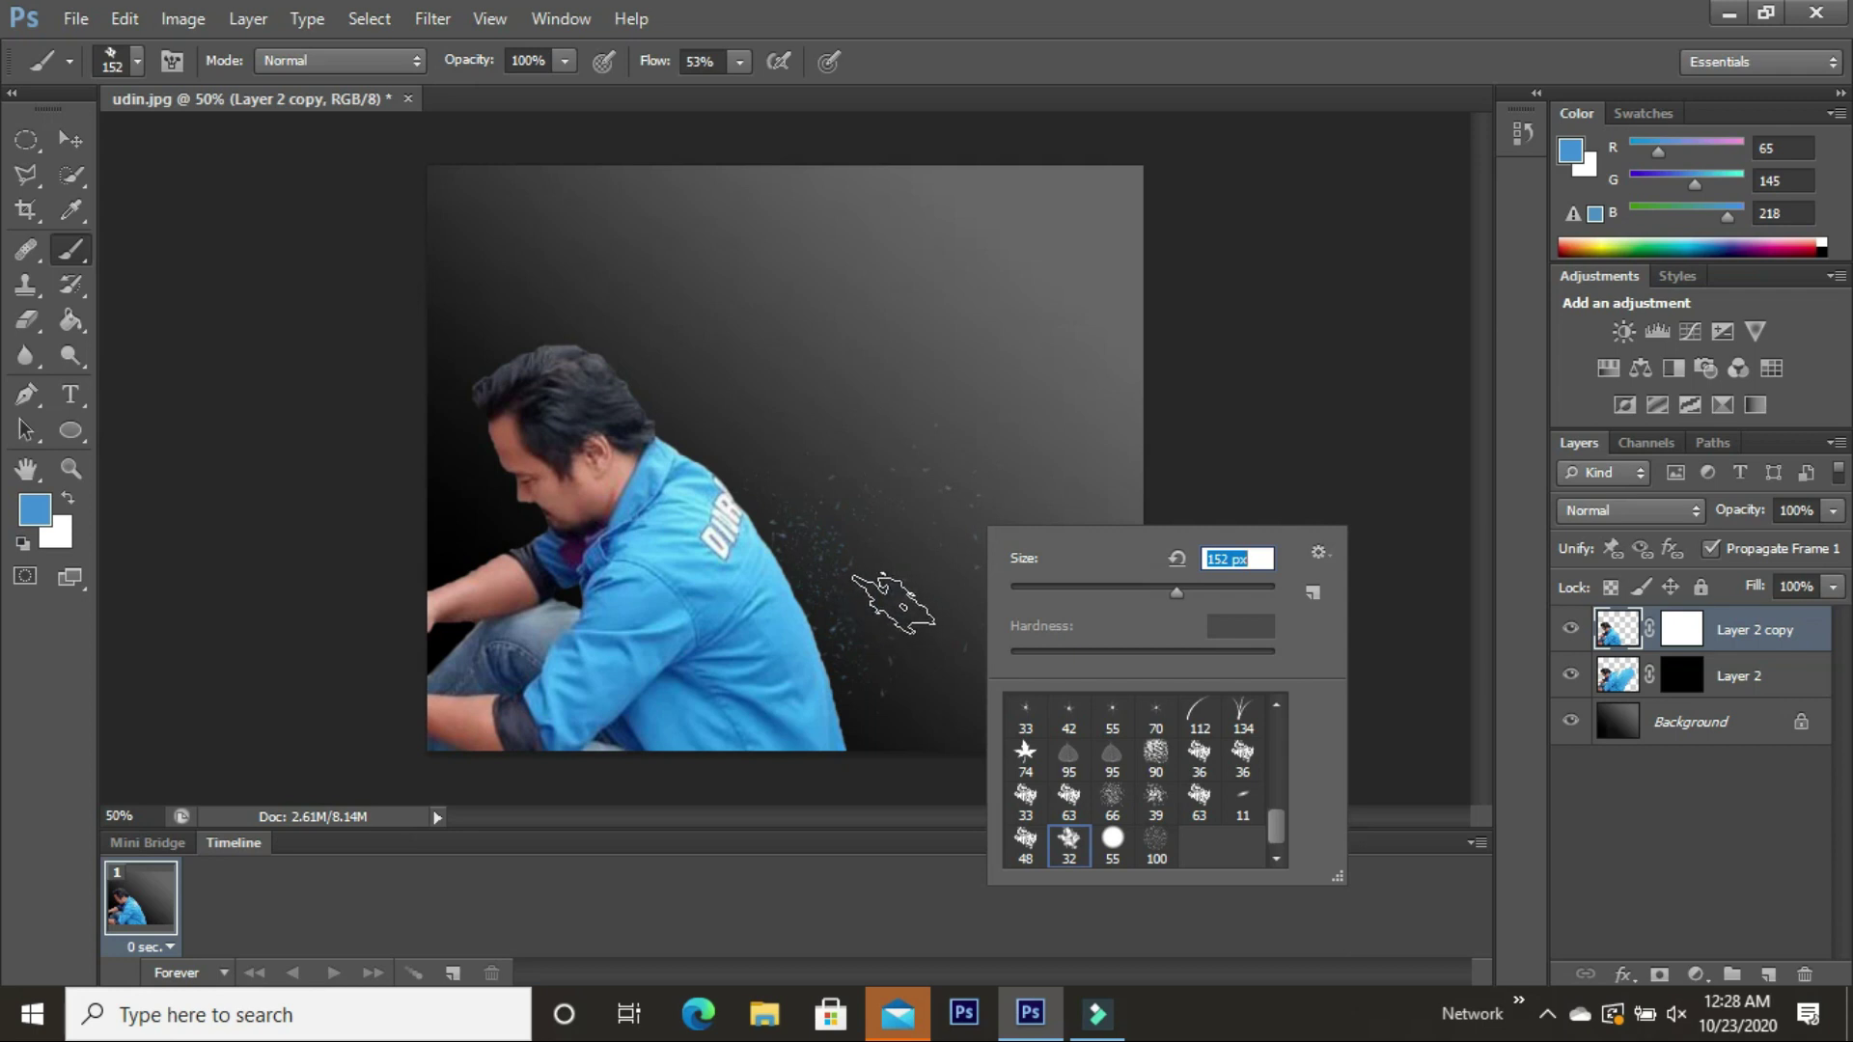
left_click(892, 603)
left_click(803, 617)
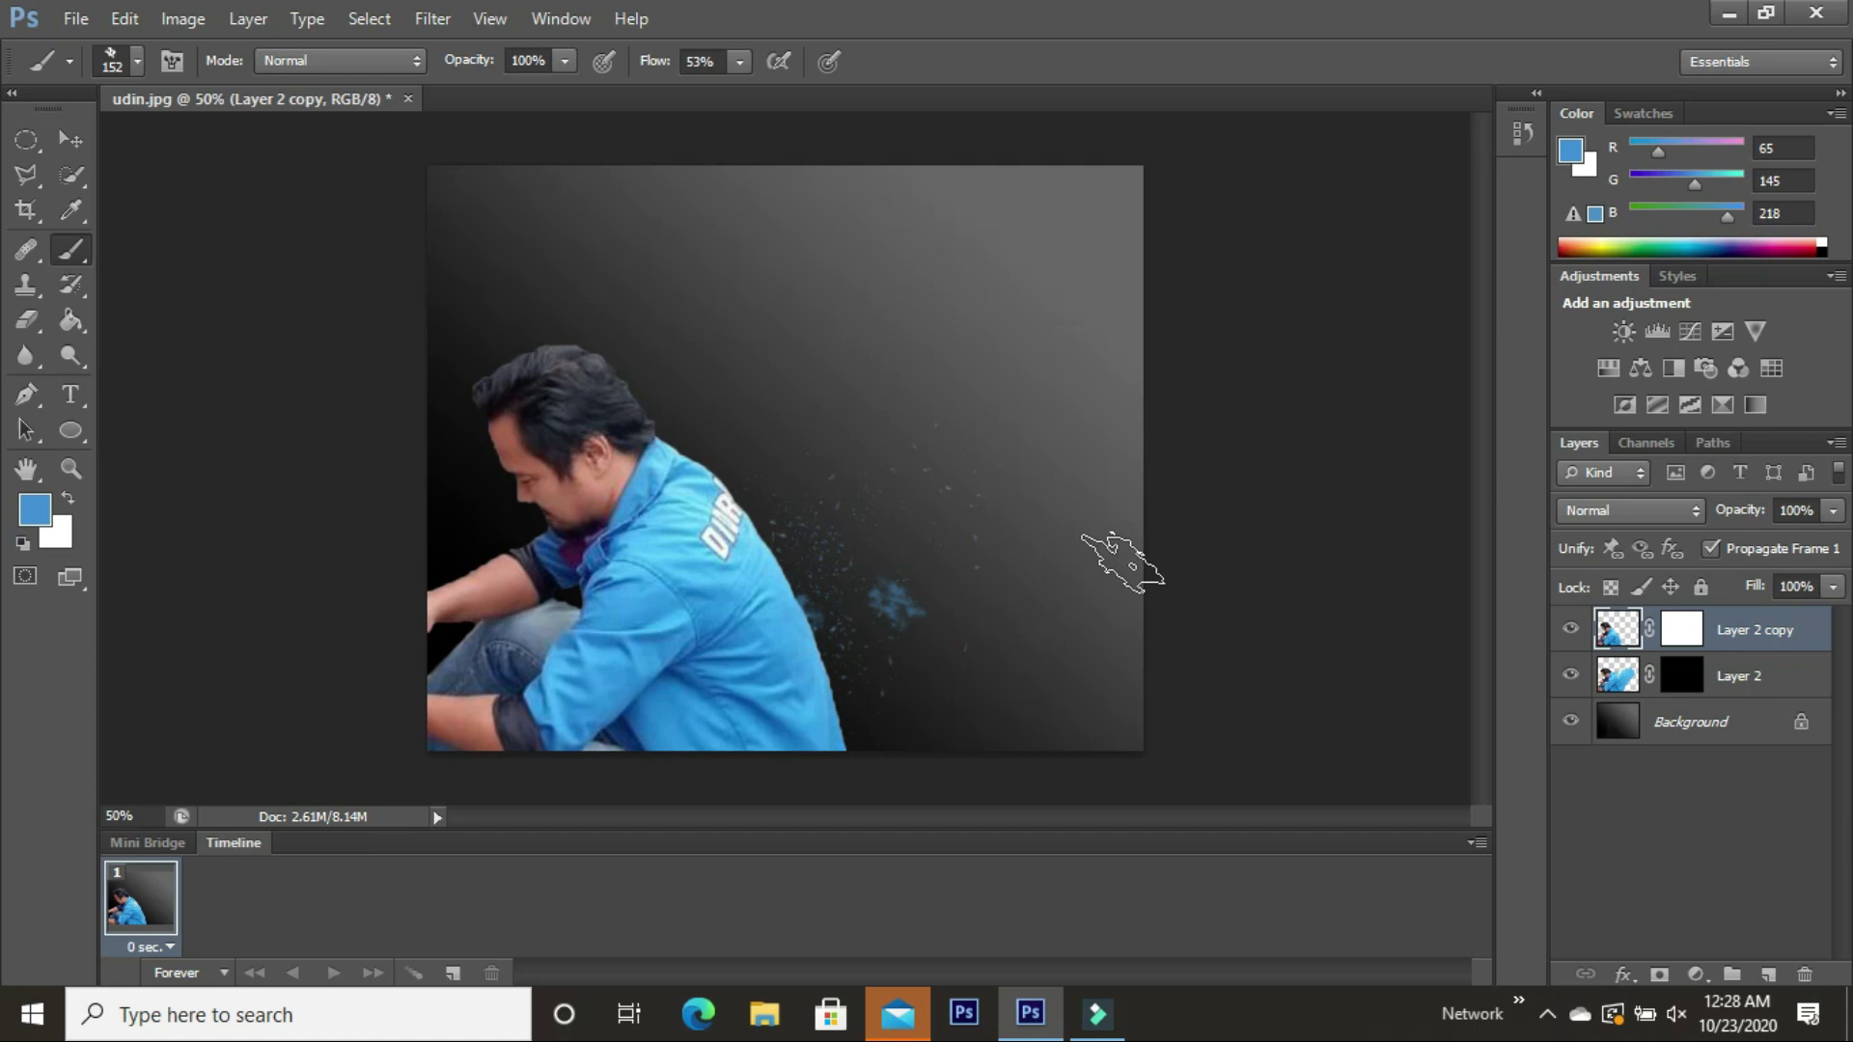
Target Layer 2 copy's mask and, after trying other presets, set the brush to the speckled 66 px preset at 484 px
left_click(1676, 630)
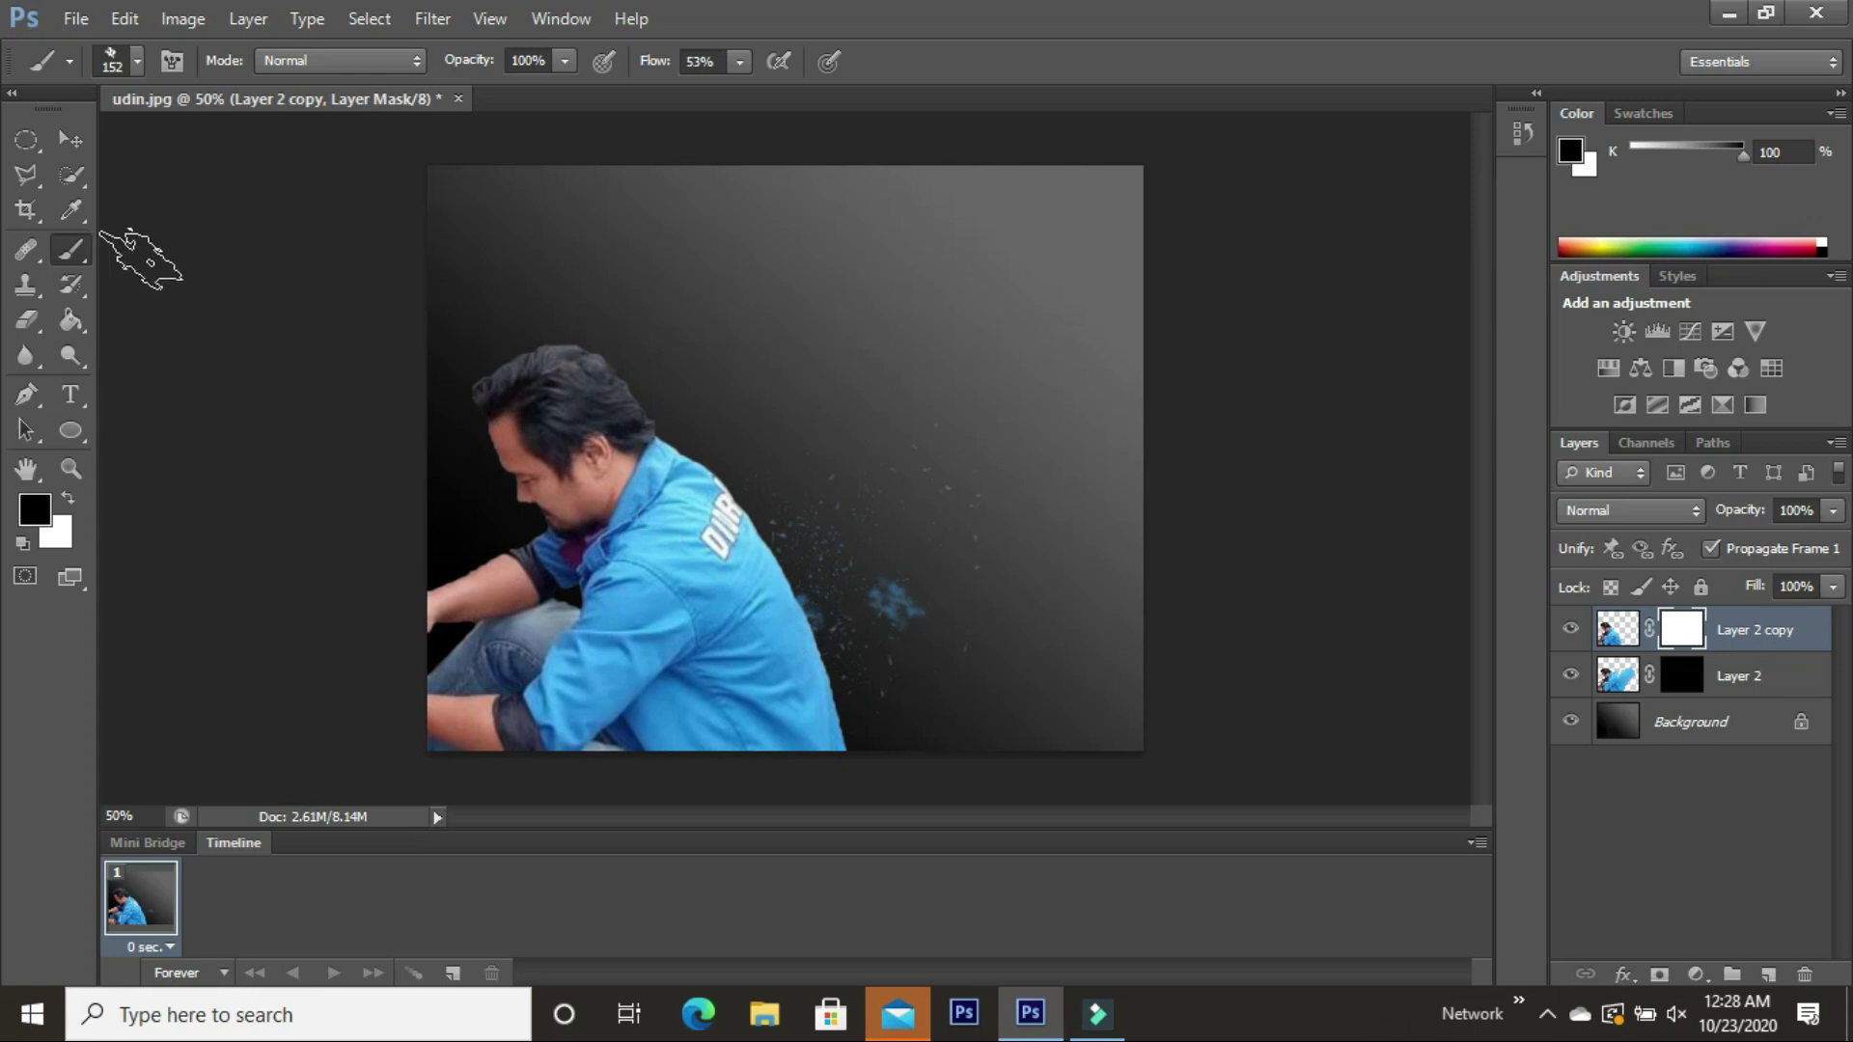
left_click(137, 62)
left_click(193, 413)
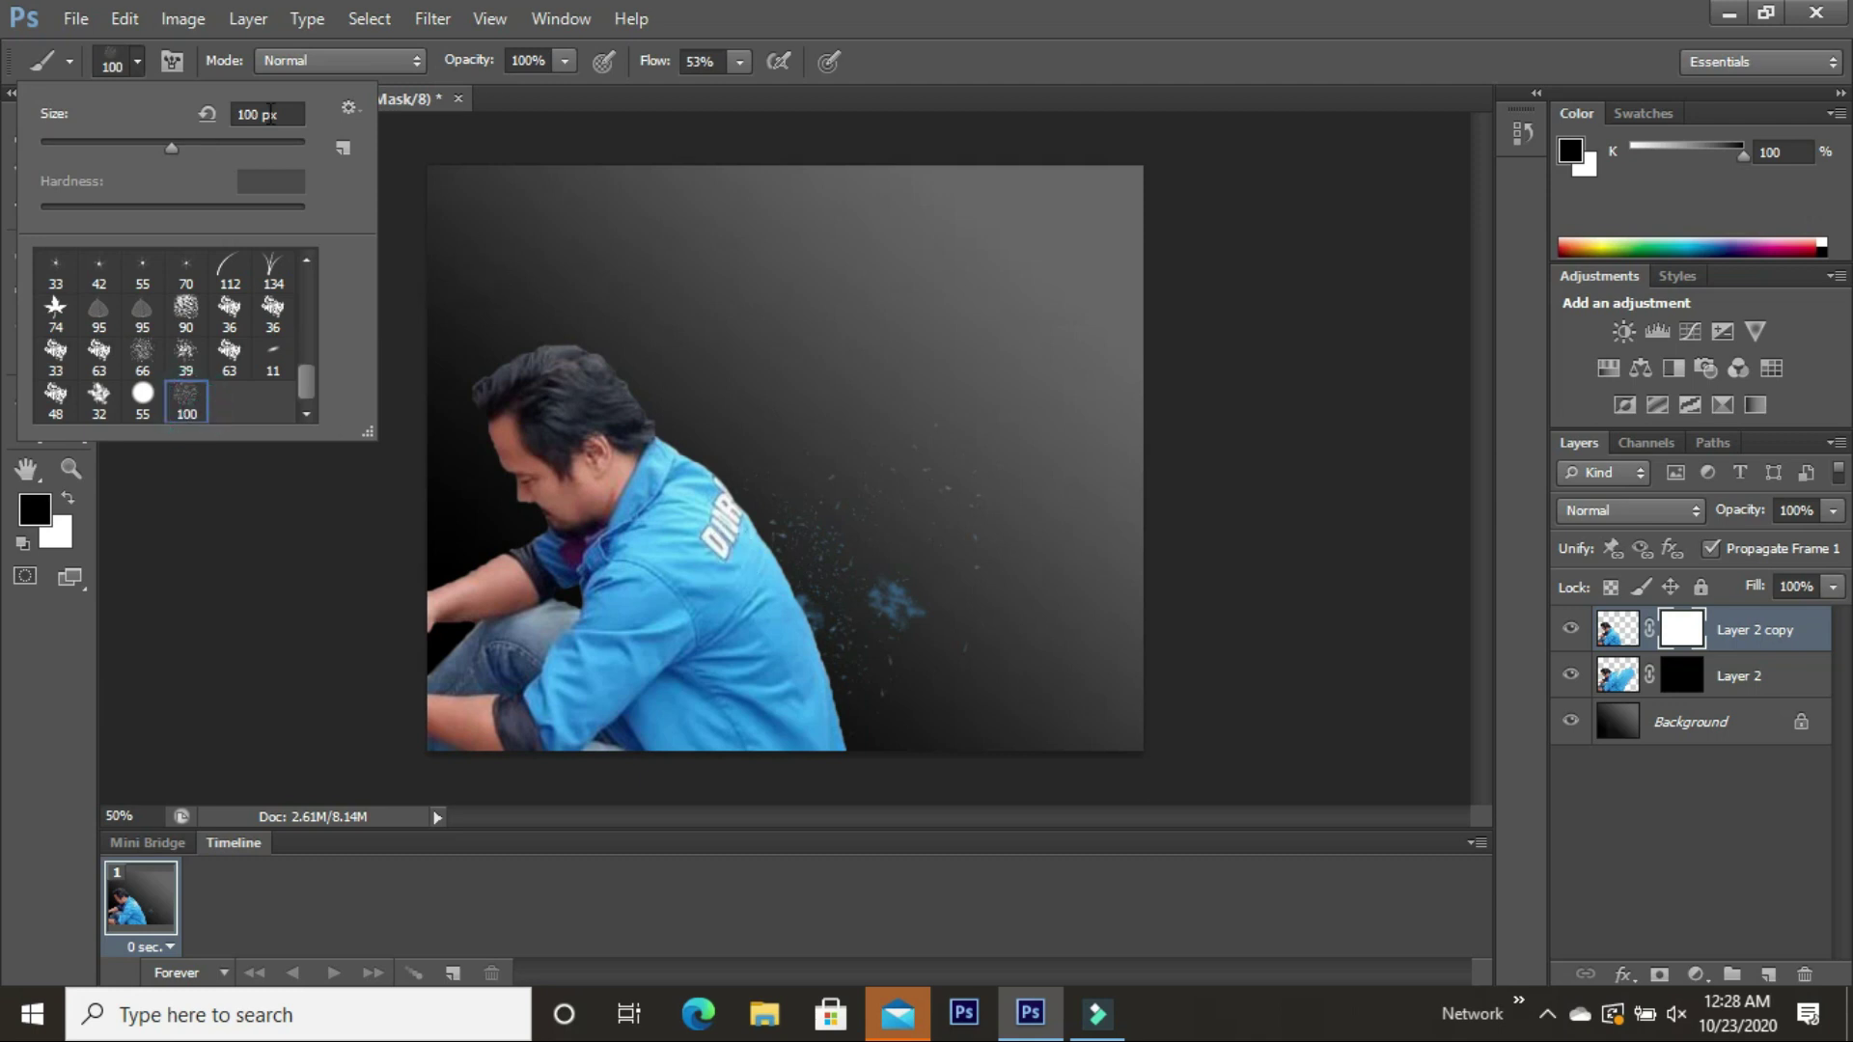
left_click(286, 141)
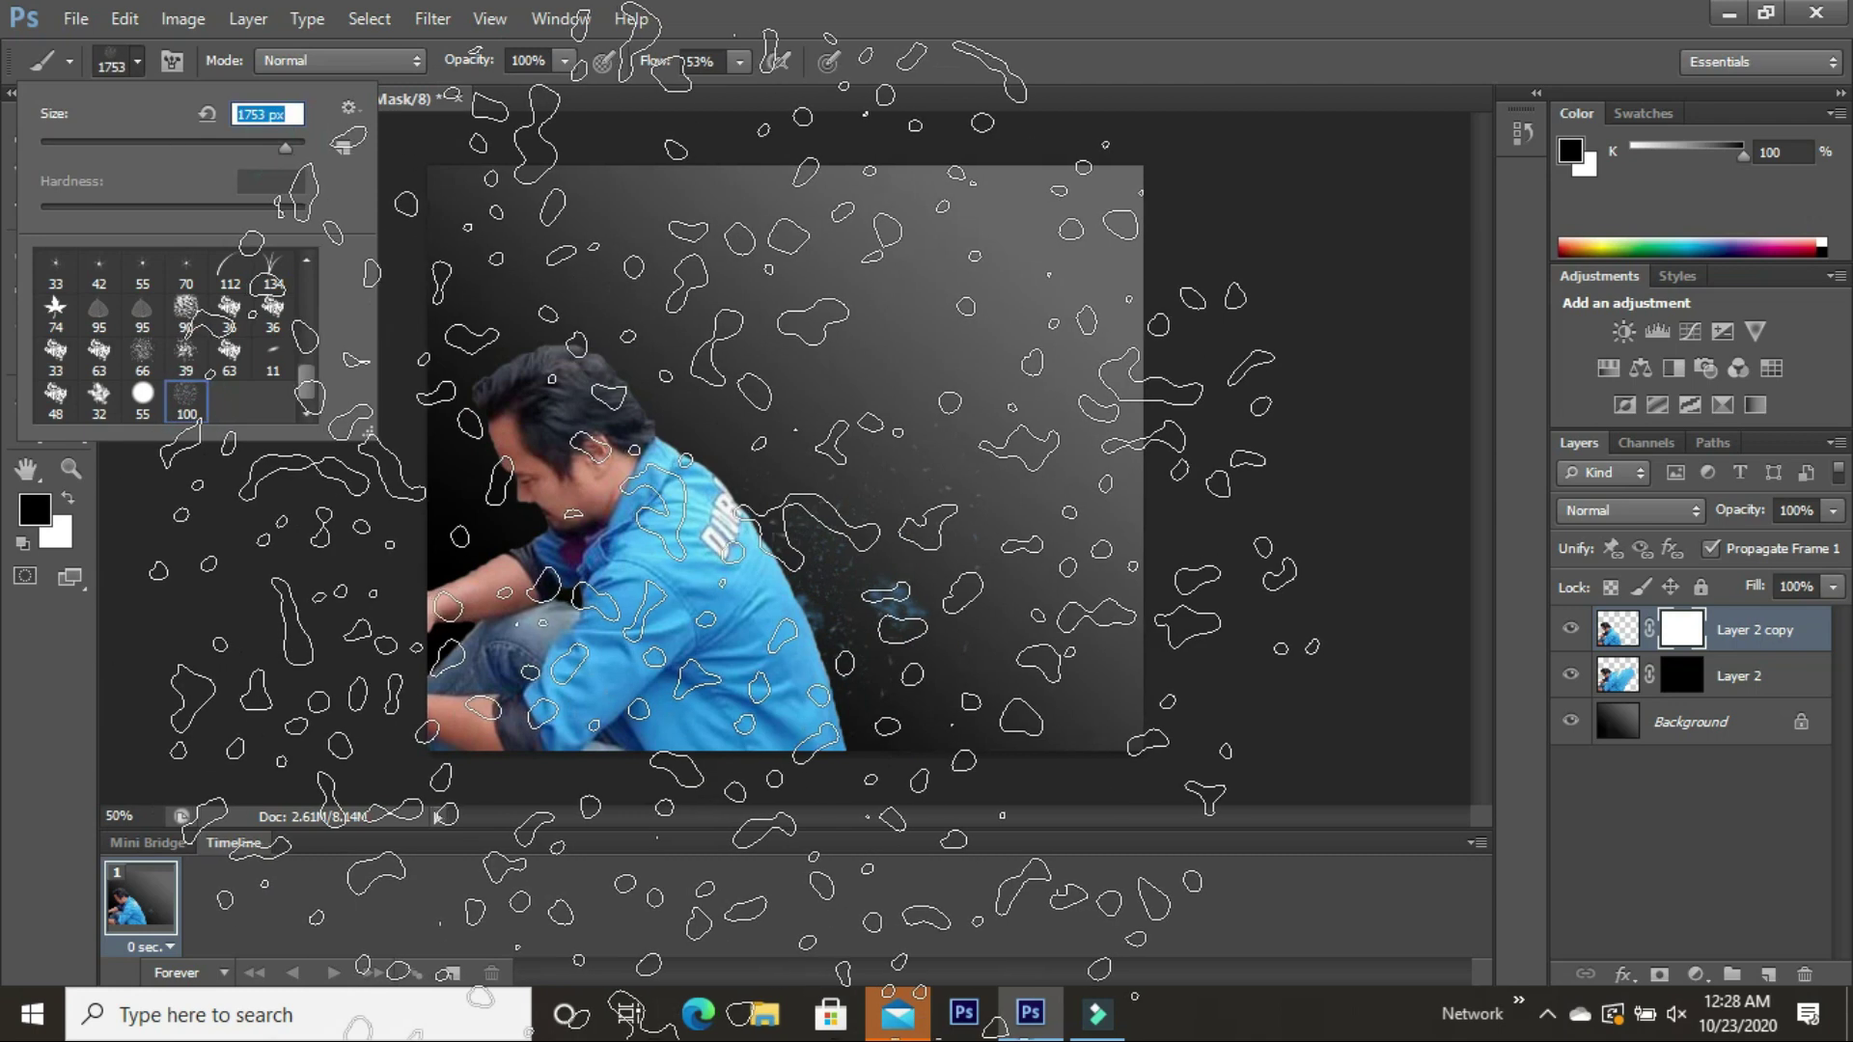
left_click(245, 141)
left_click(144, 390)
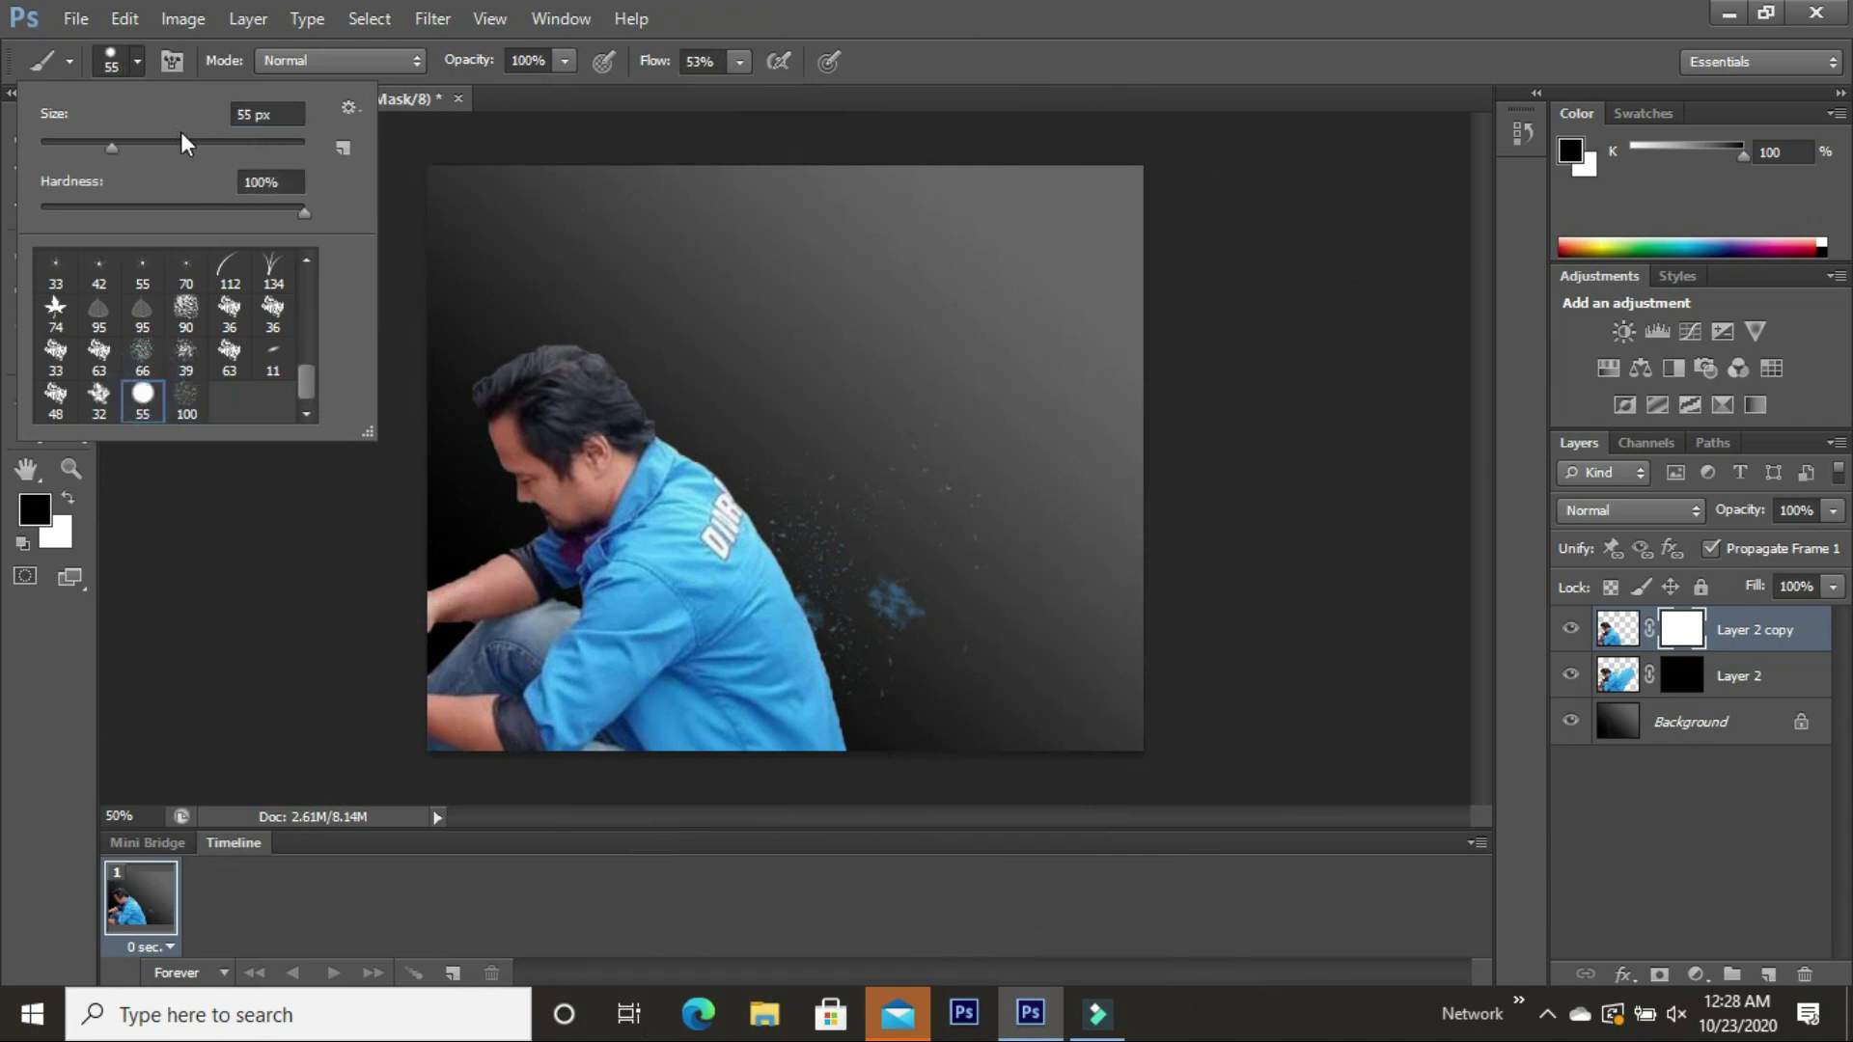
left_click(229, 355)
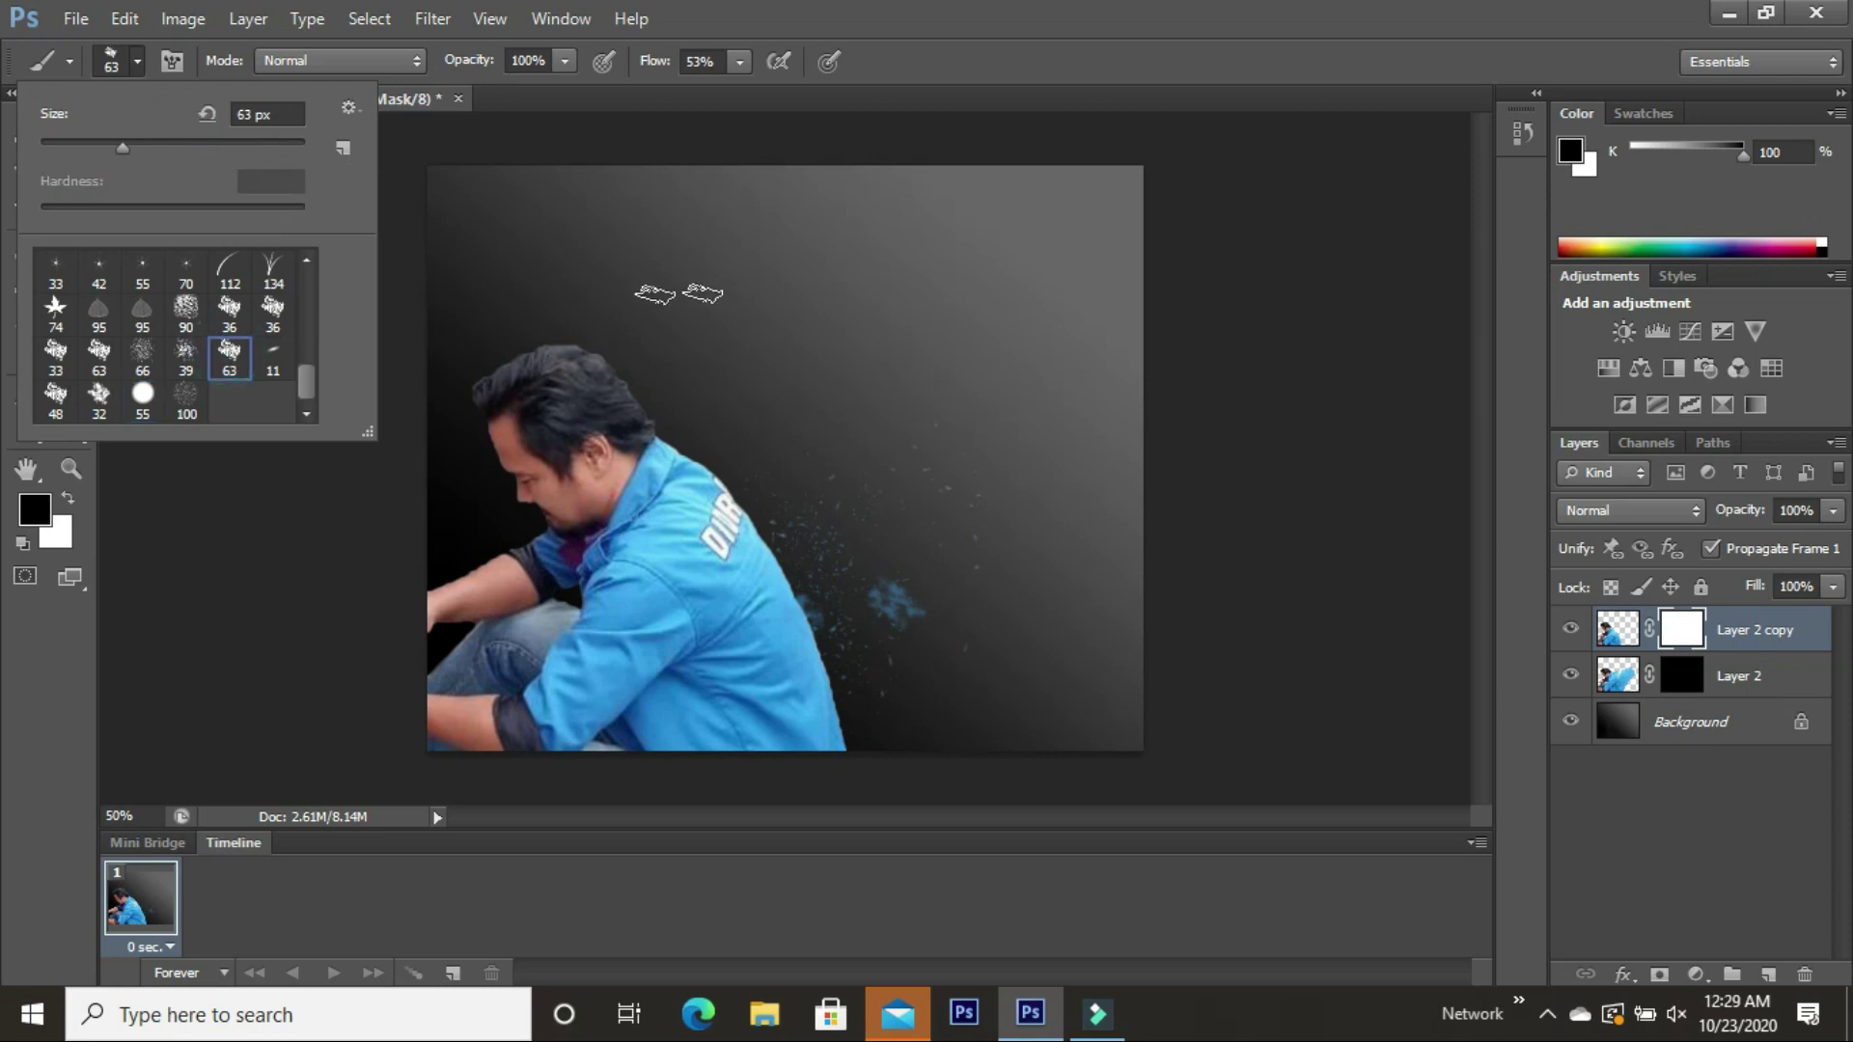
left_click(252, 141)
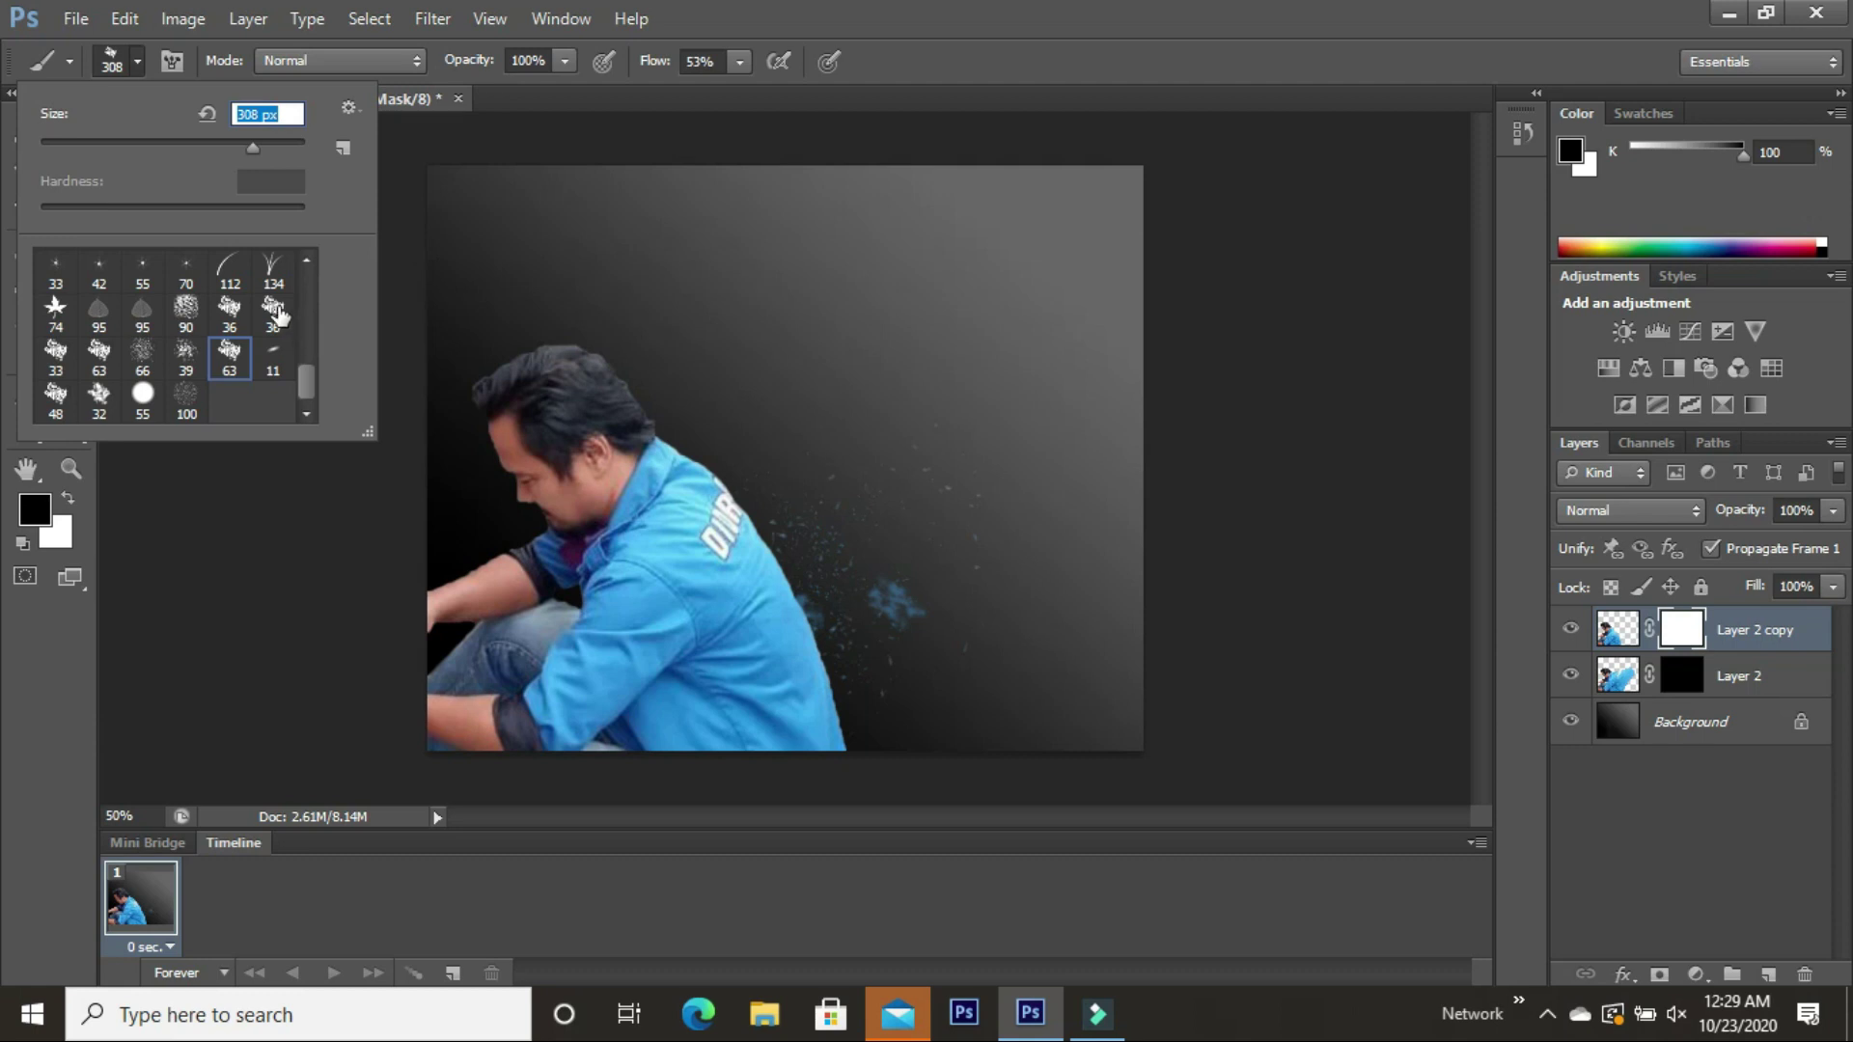
left_click(145, 353)
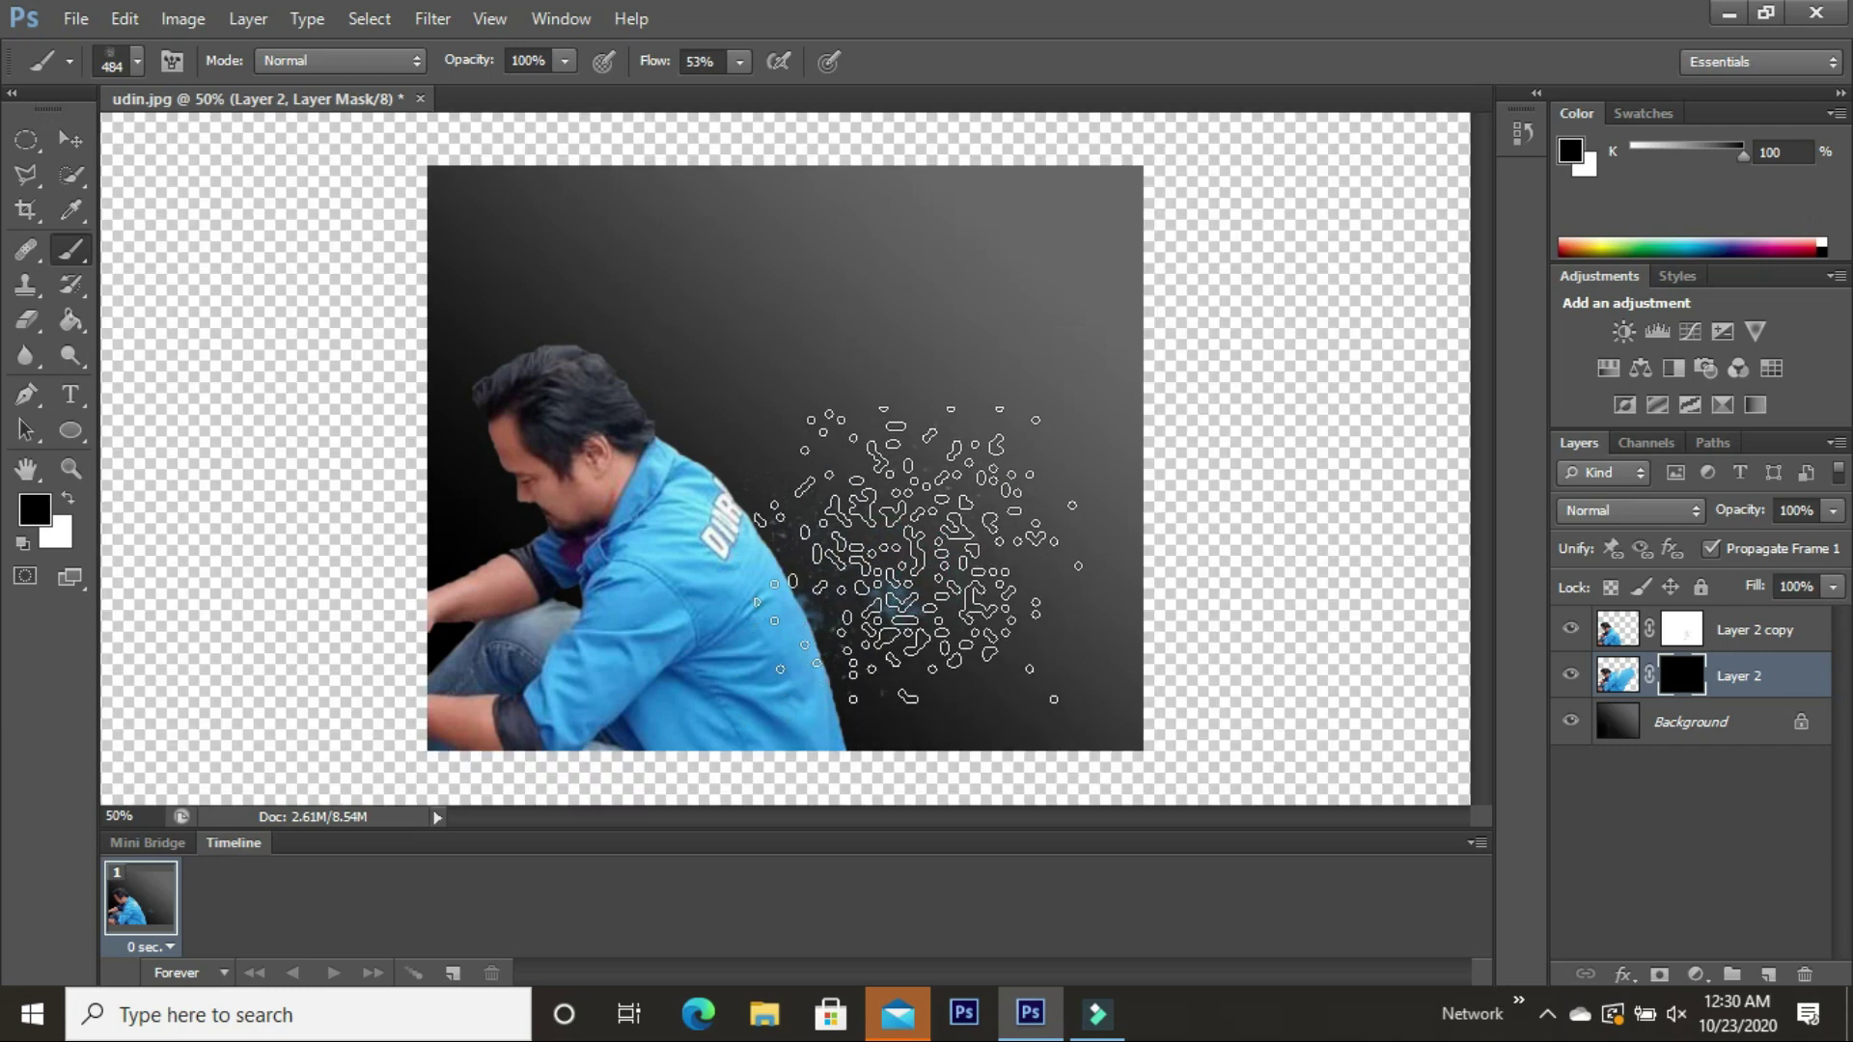
Dab black on Layer 2's mask over the area behind the jacket with the 484 px speckled brush
left_click(840, 556)
left_click(873, 508)
left_click(909, 551)
left_click(954, 607)
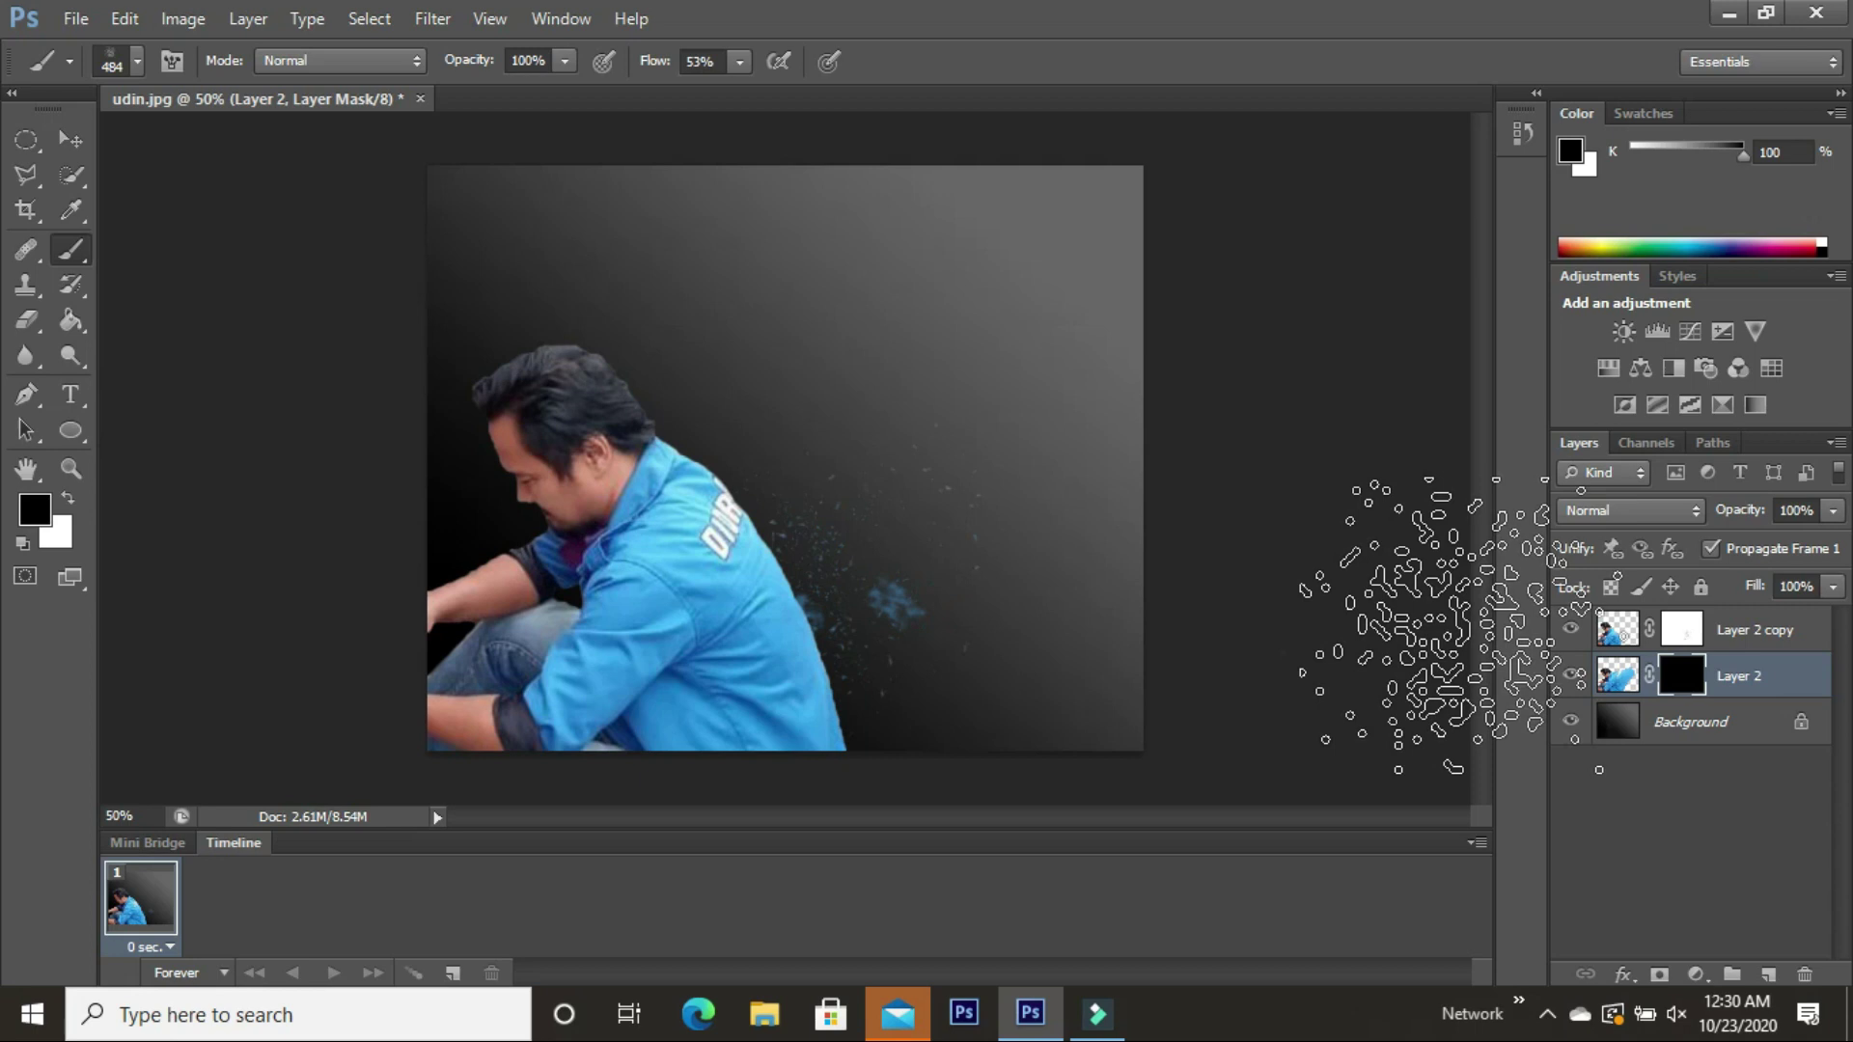
Target Layer 2 copy's mask and dab black over the background behind the jacket with the 484 px speckled brush
left_click(1688, 620)
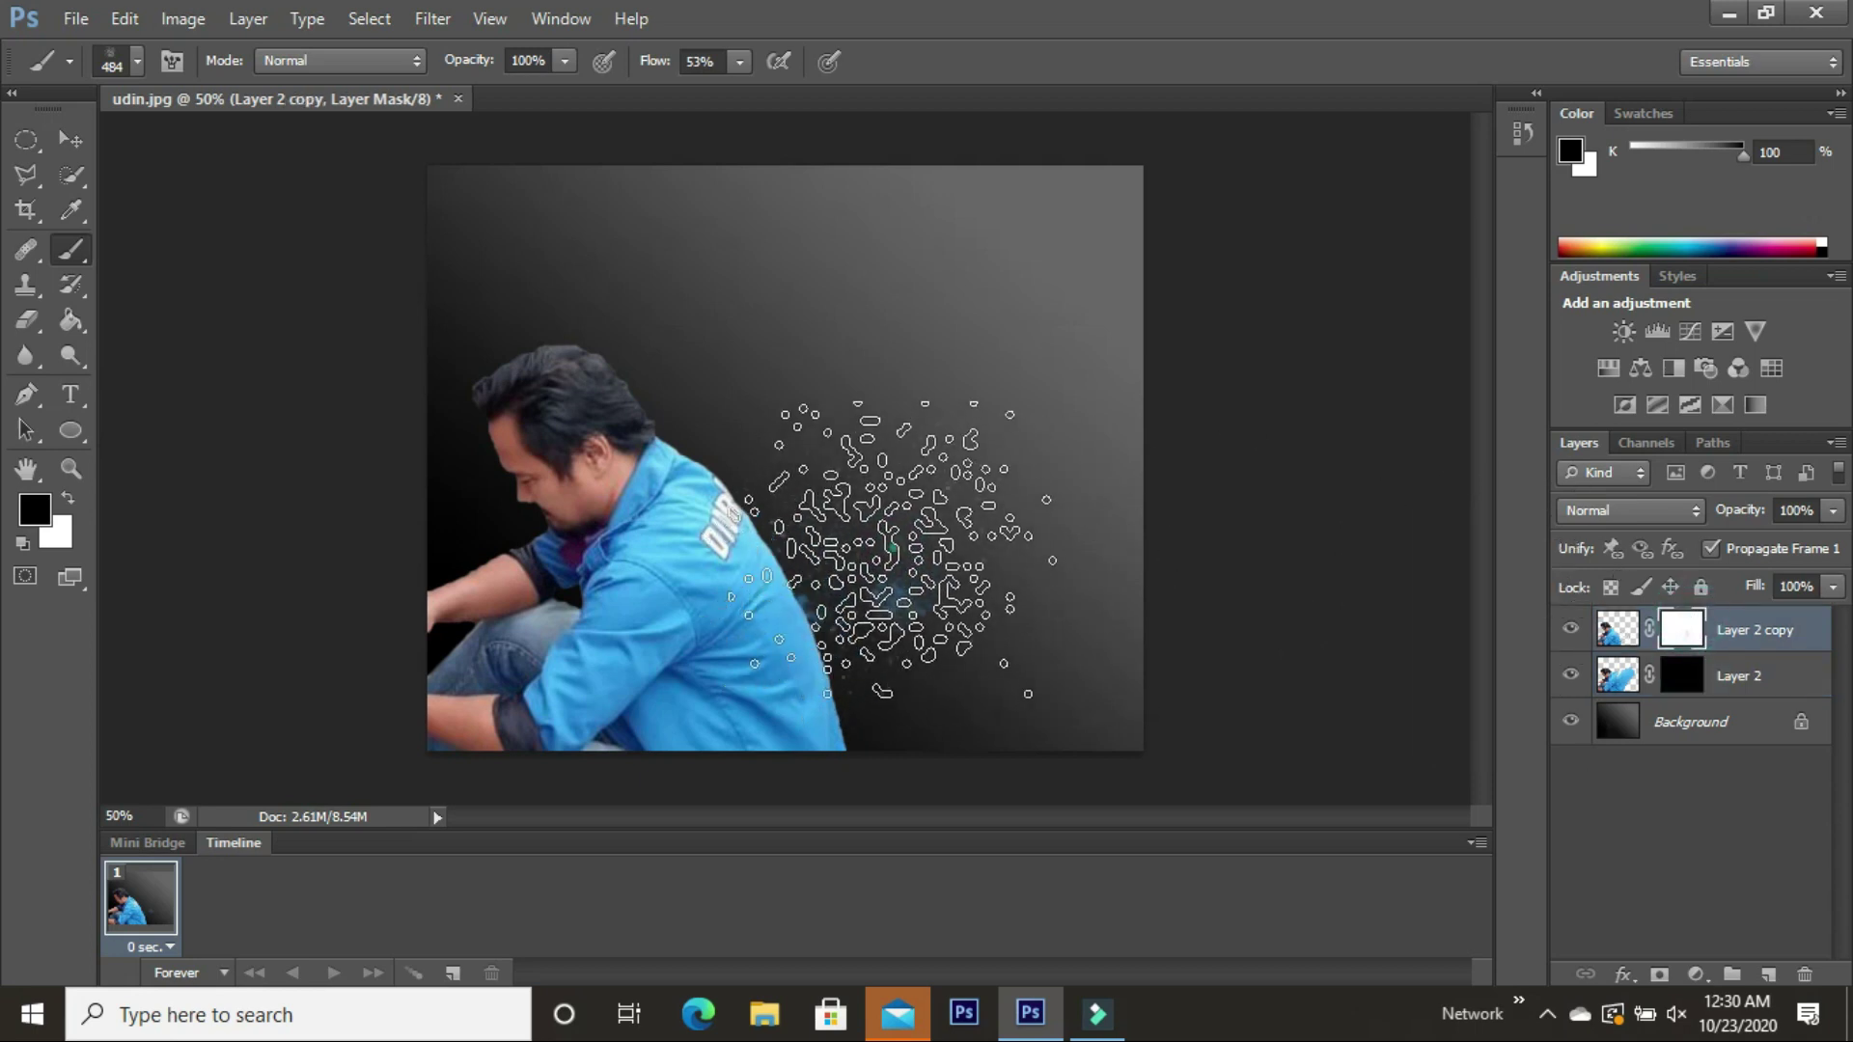
left_click(888, 496)
left_click(885, 478)
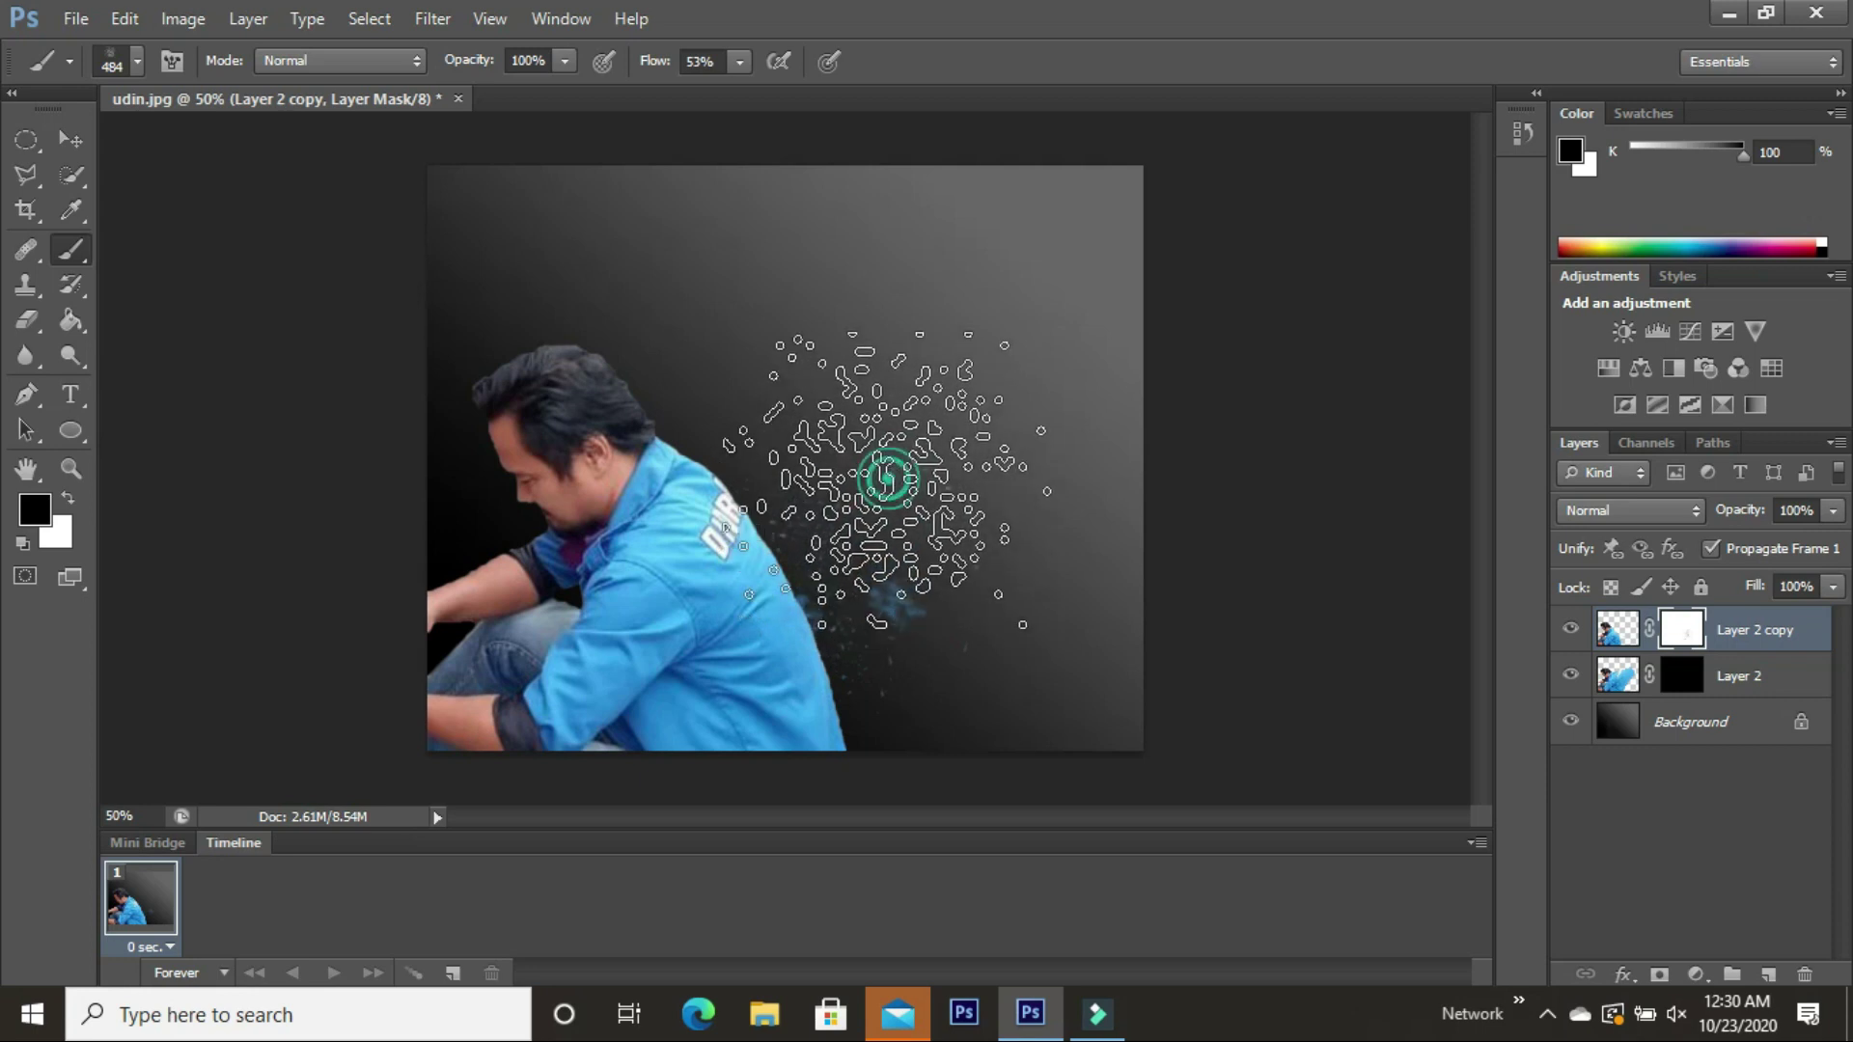
left_click(952, 547)
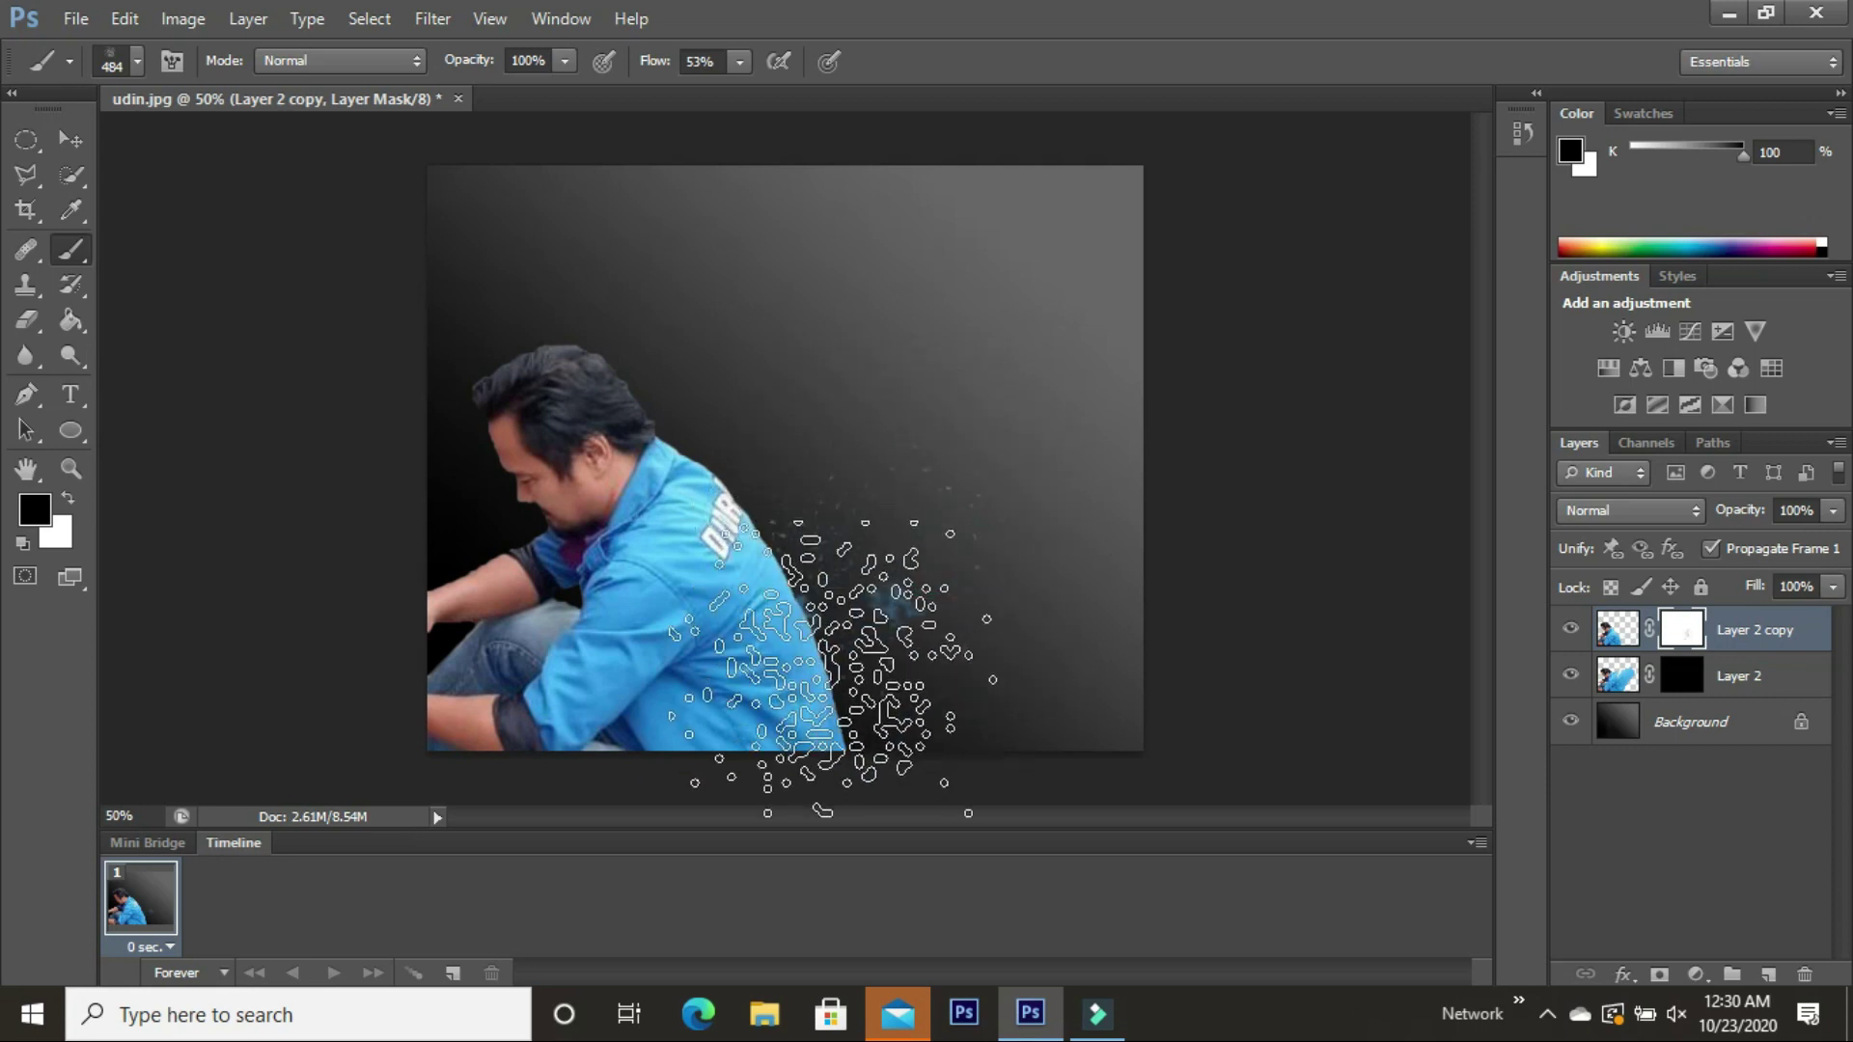
left_click(888, 606)
left_click(901, 565)
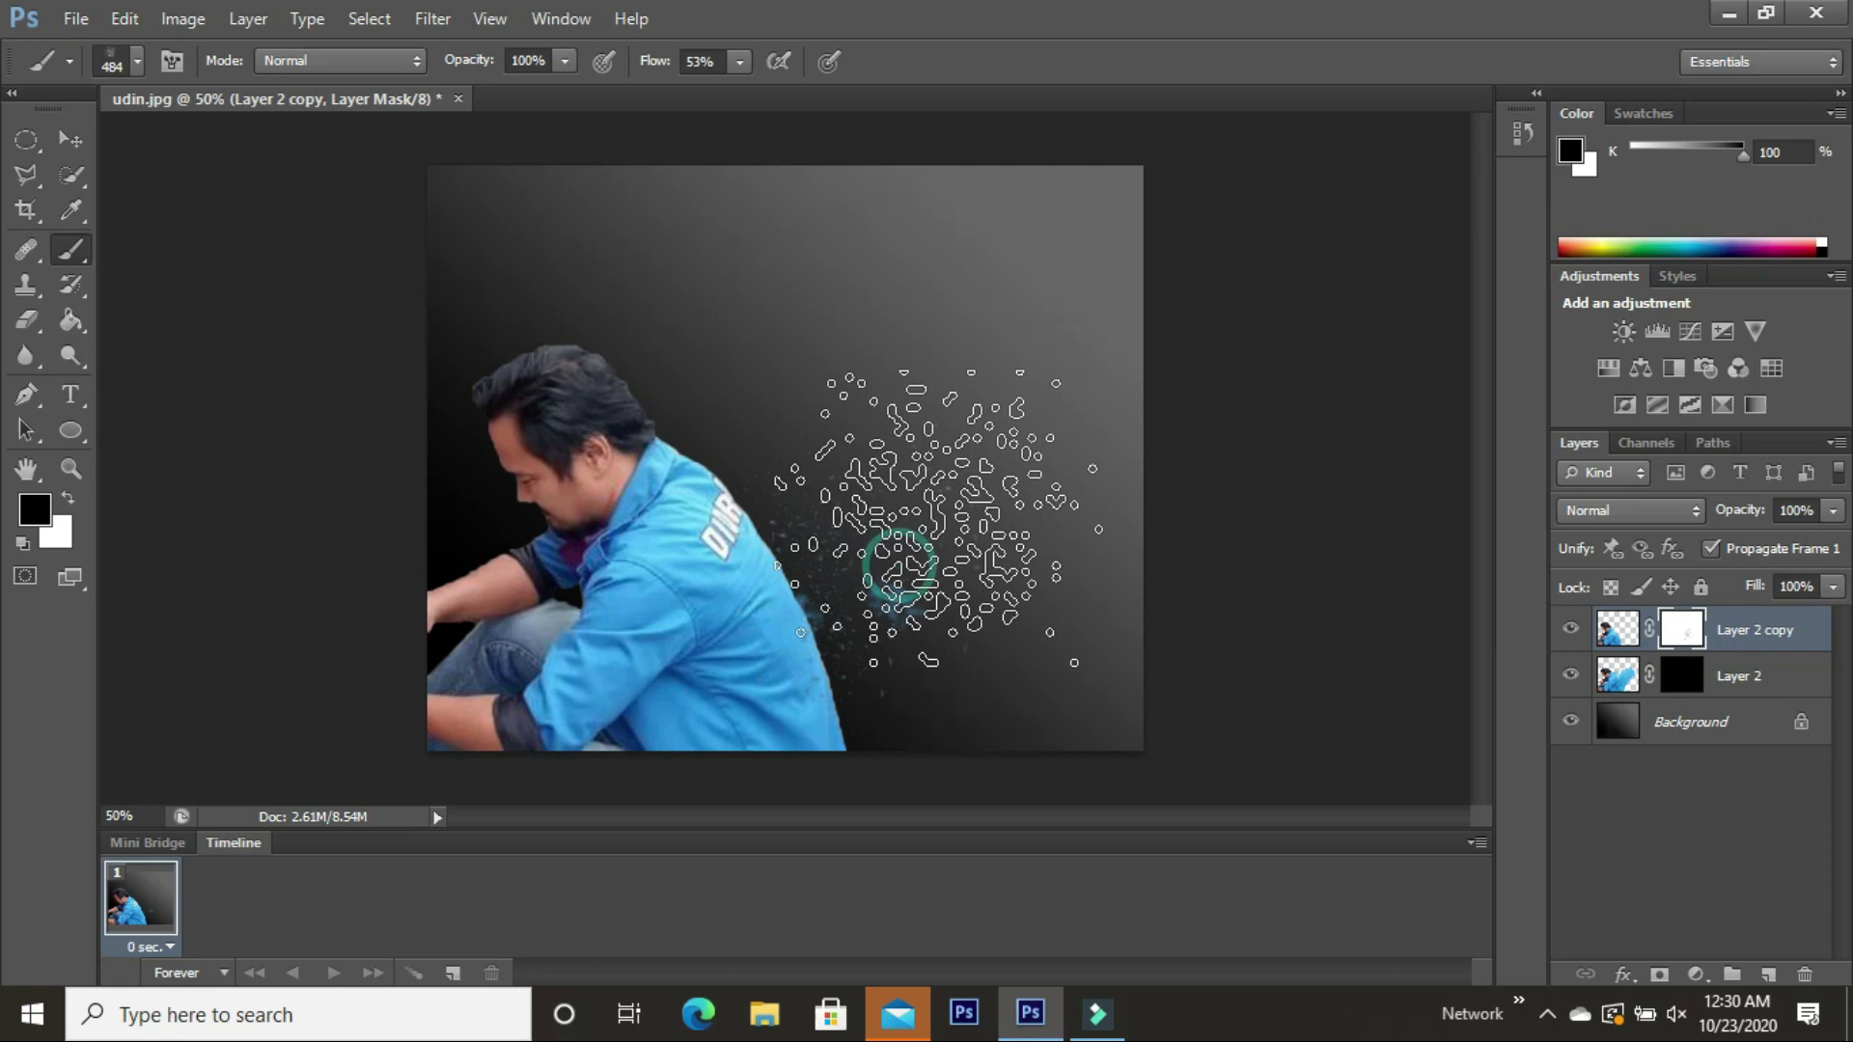
left_click(876, 494)
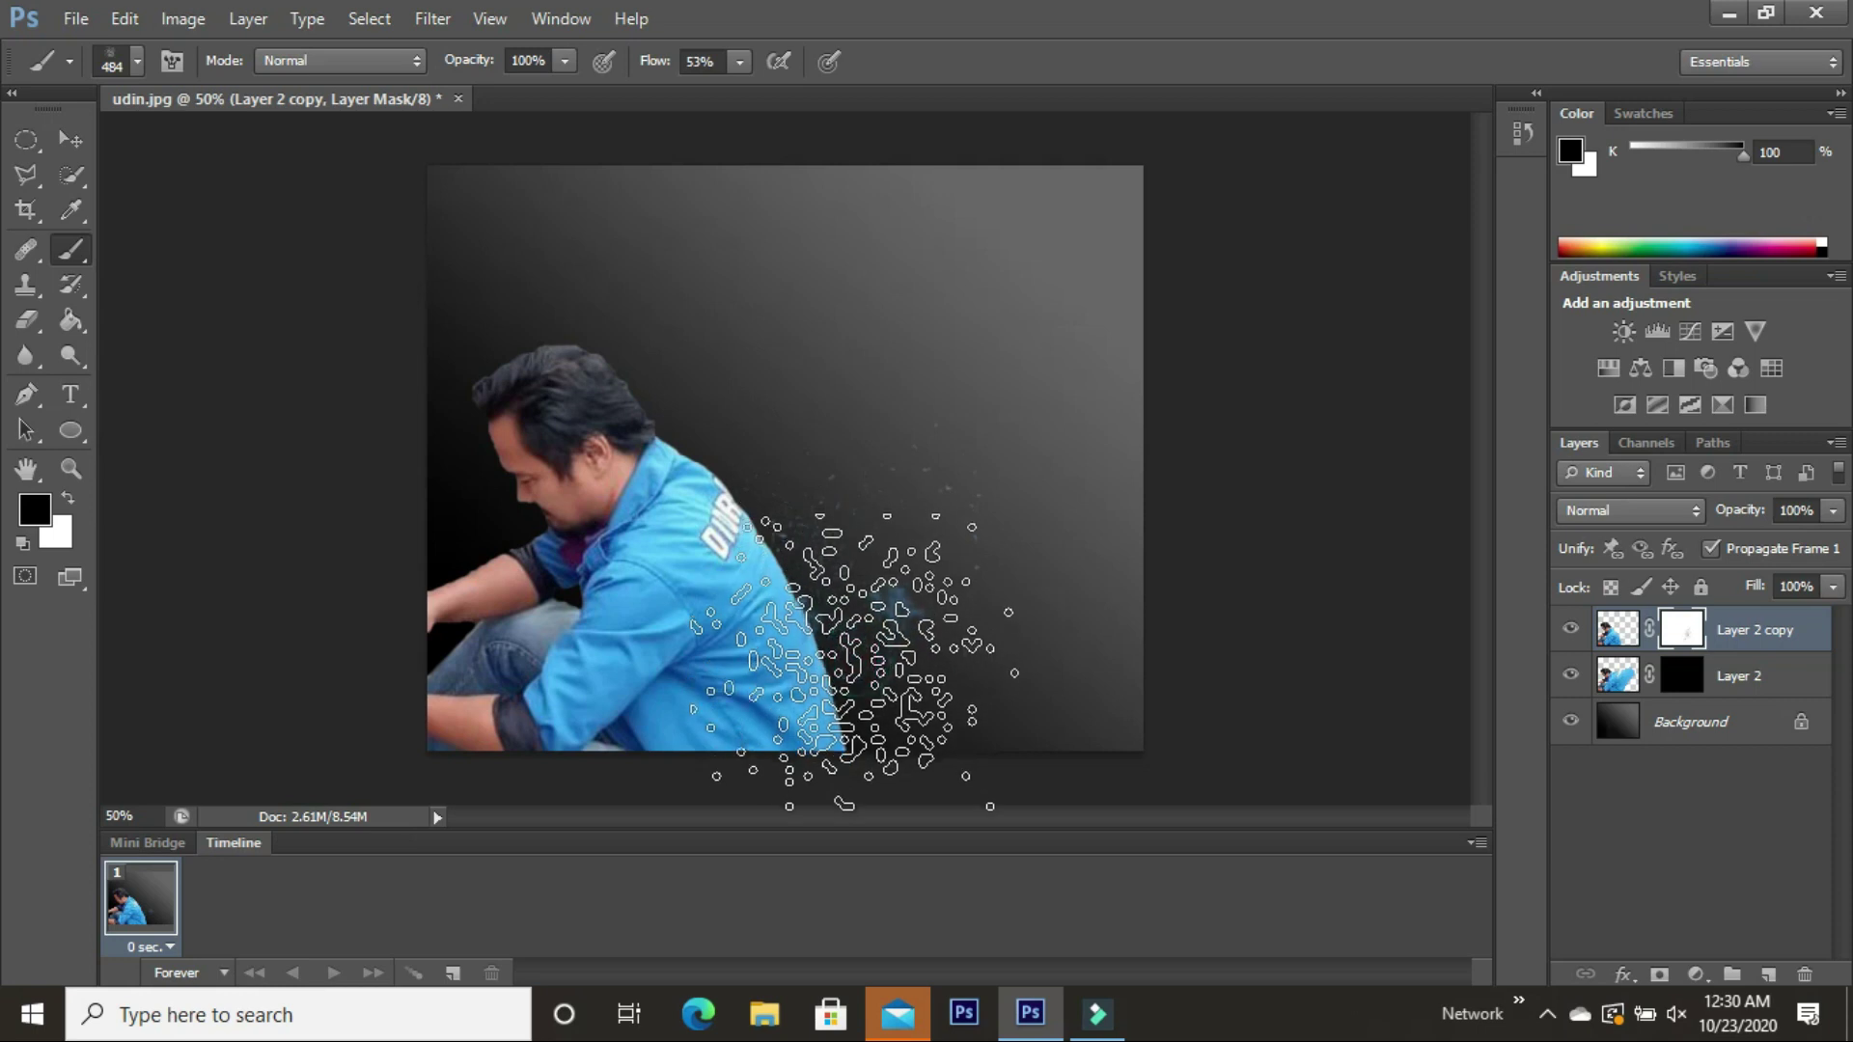
left_click(888, 579)
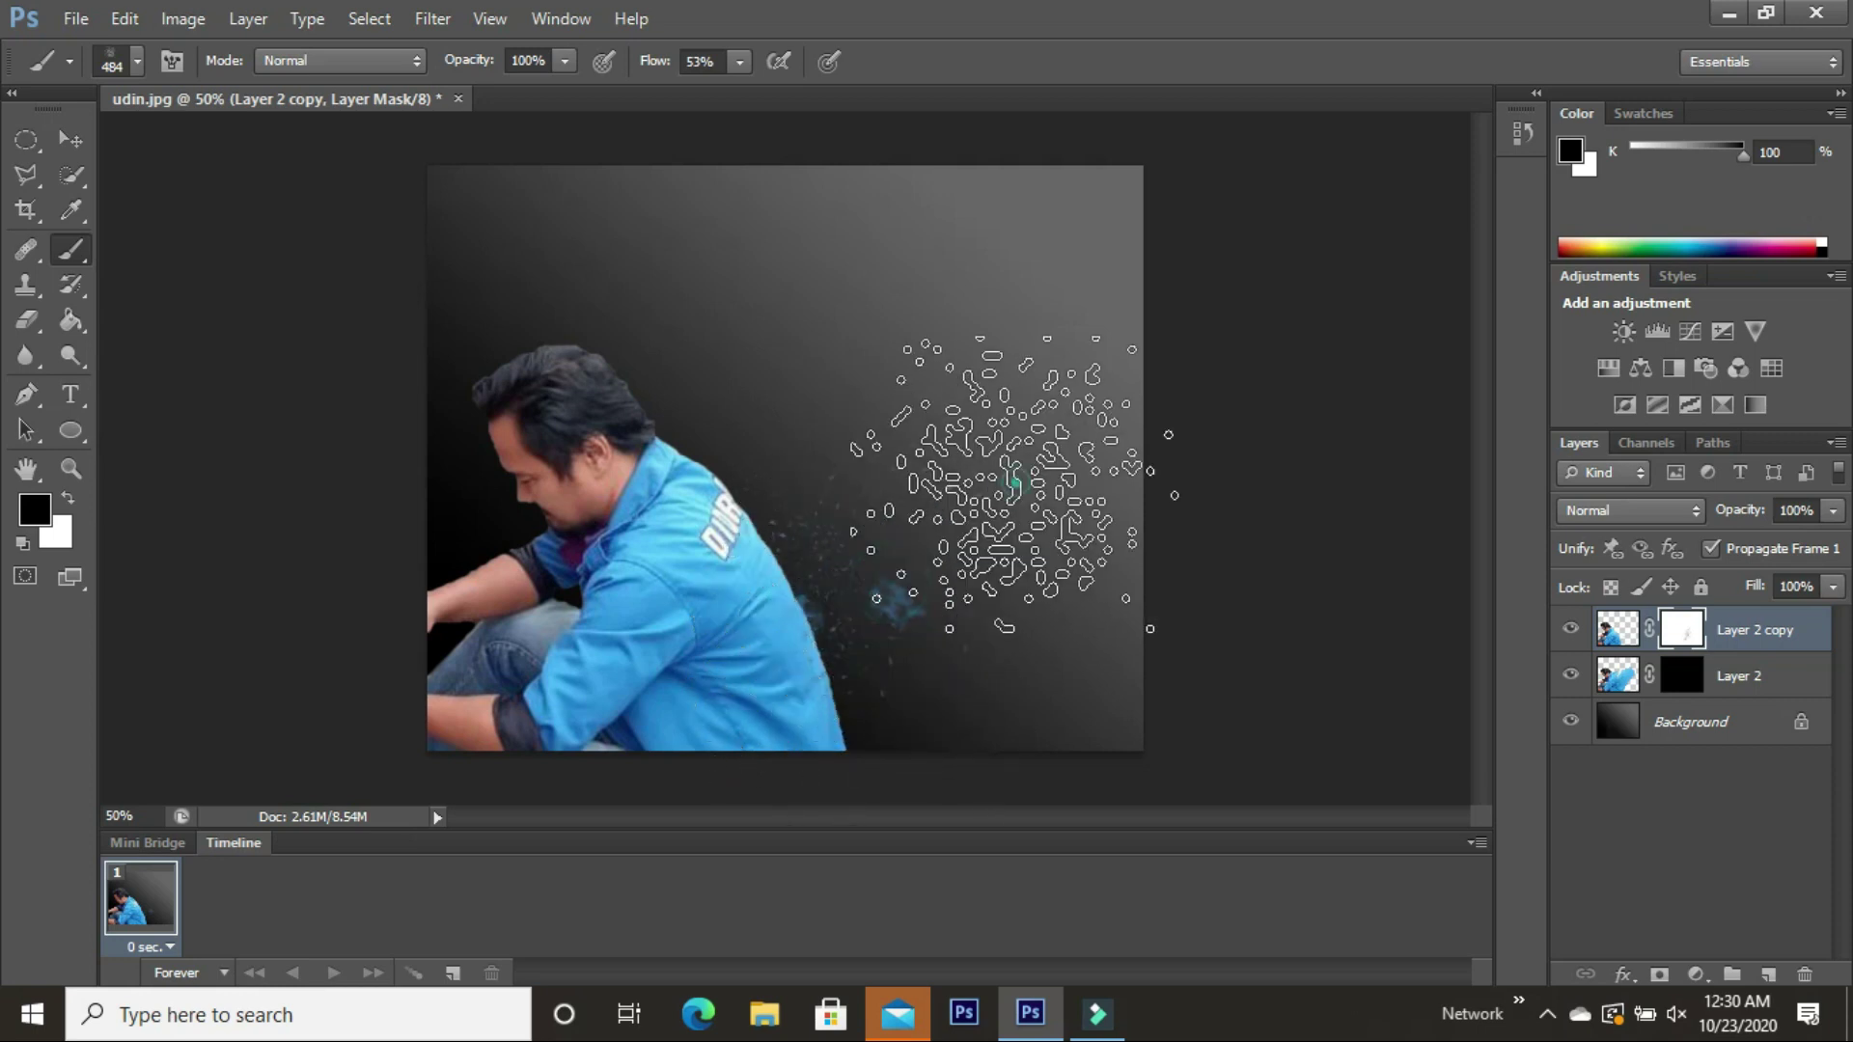
left_click(822, 559)
left_click(841, 489)
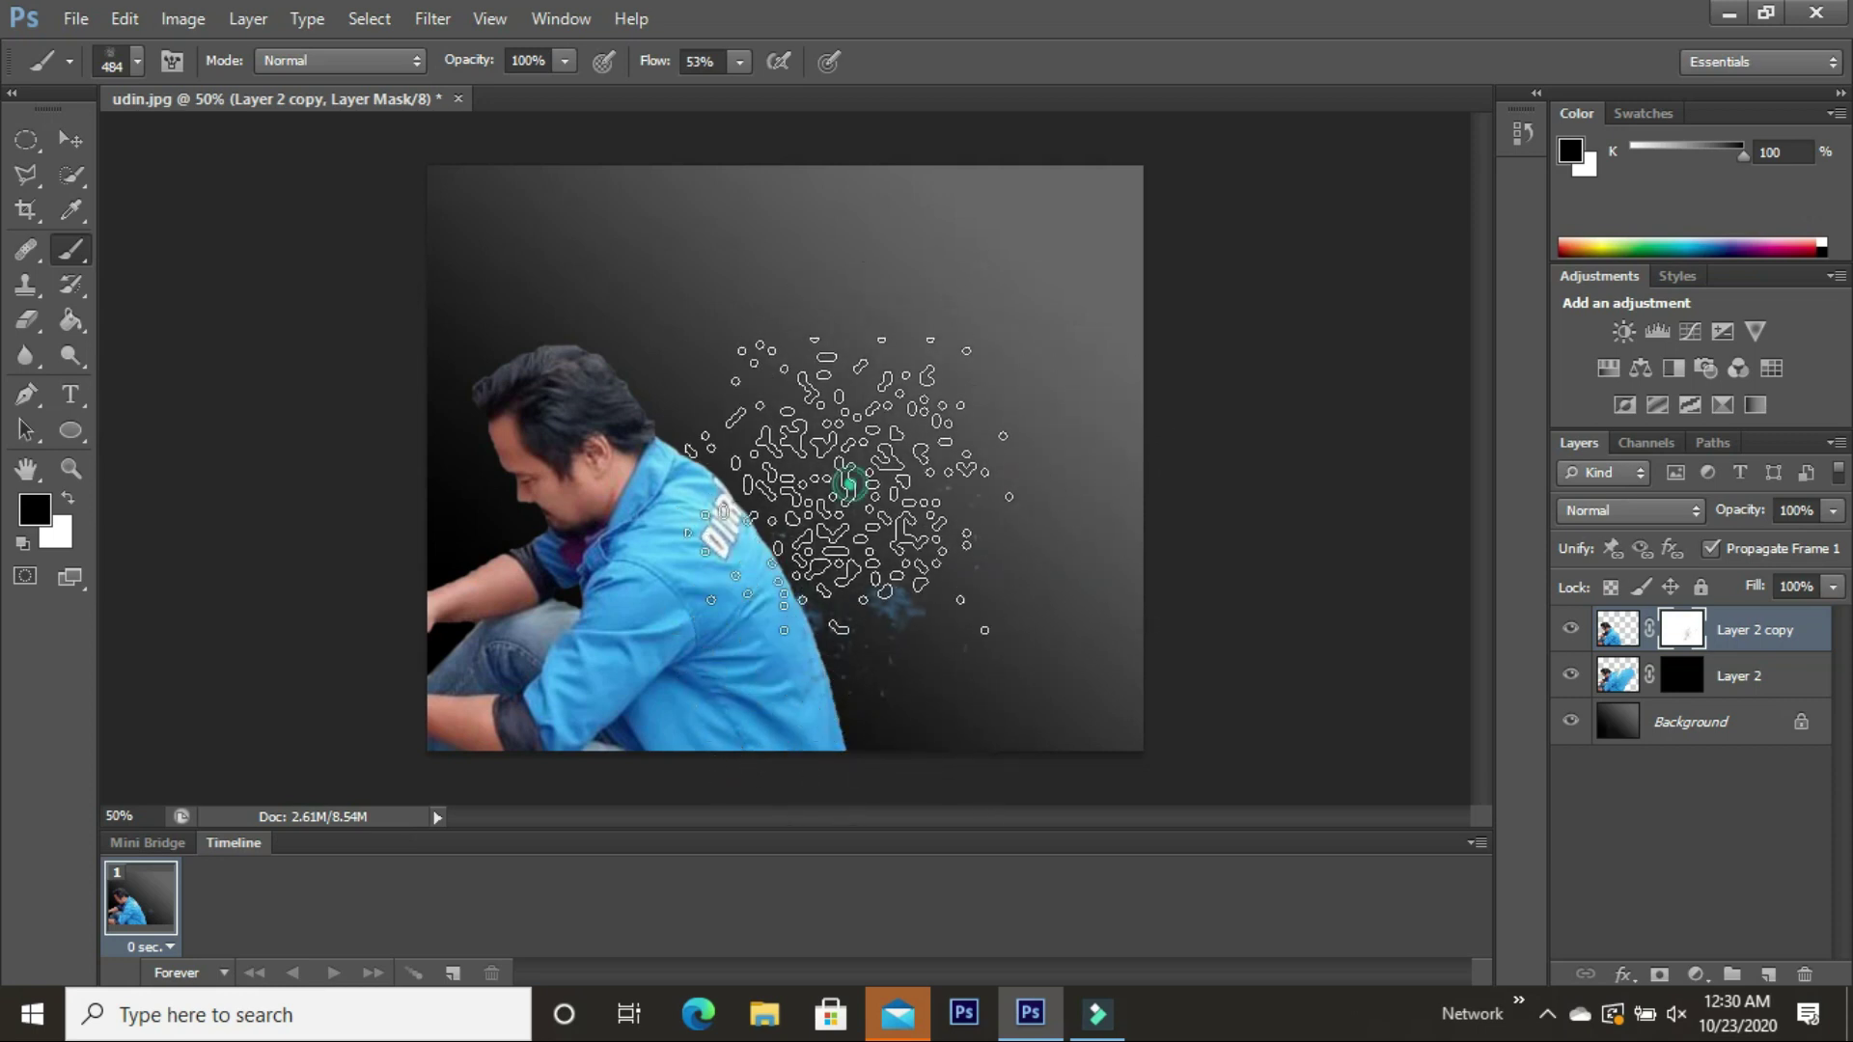
Speckle the jacket's lower back edge on Layer 2 copy's mask with black 484 px dabs, extending them into the background behind it
mouse_move(1120, 494)
left_mouse_down()
mouse_move(797, 641)
mouse_move(863, 554)
mouse_move(802, 590)
left_mouse_up()
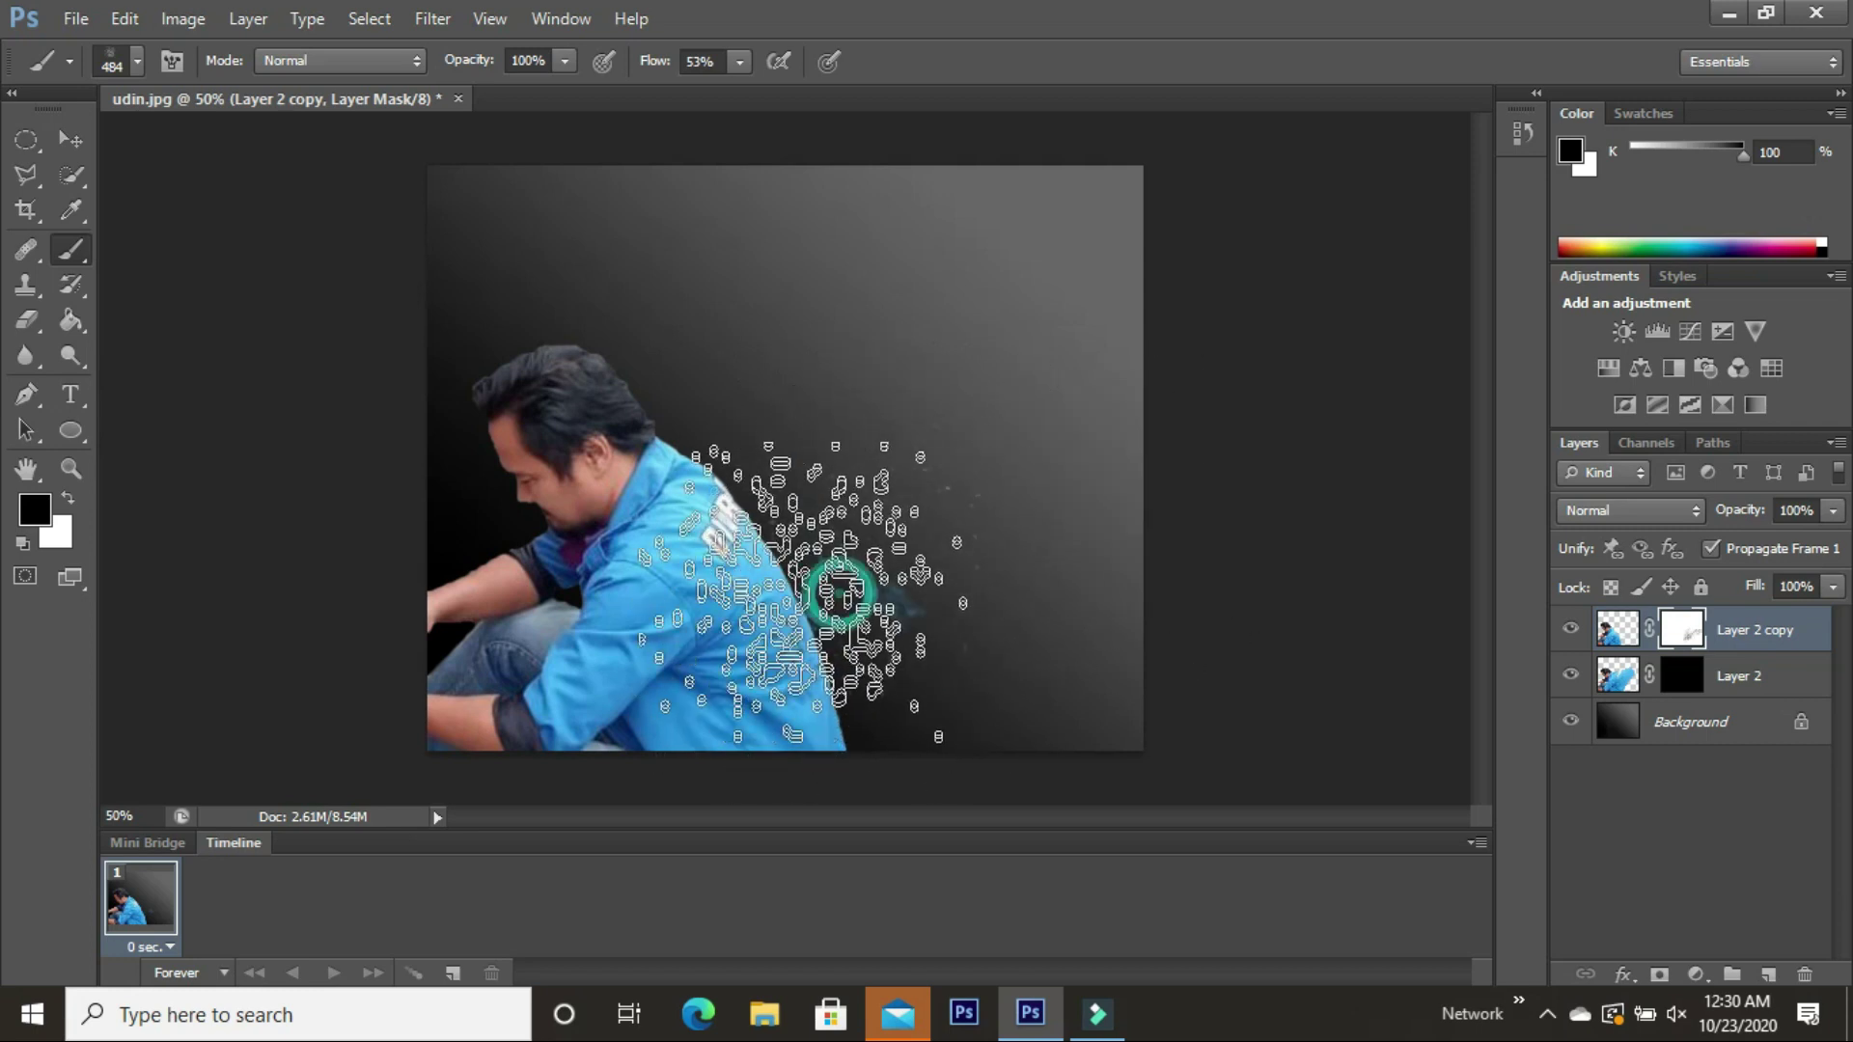
left_click(847, 518)
left_click(817, 563)
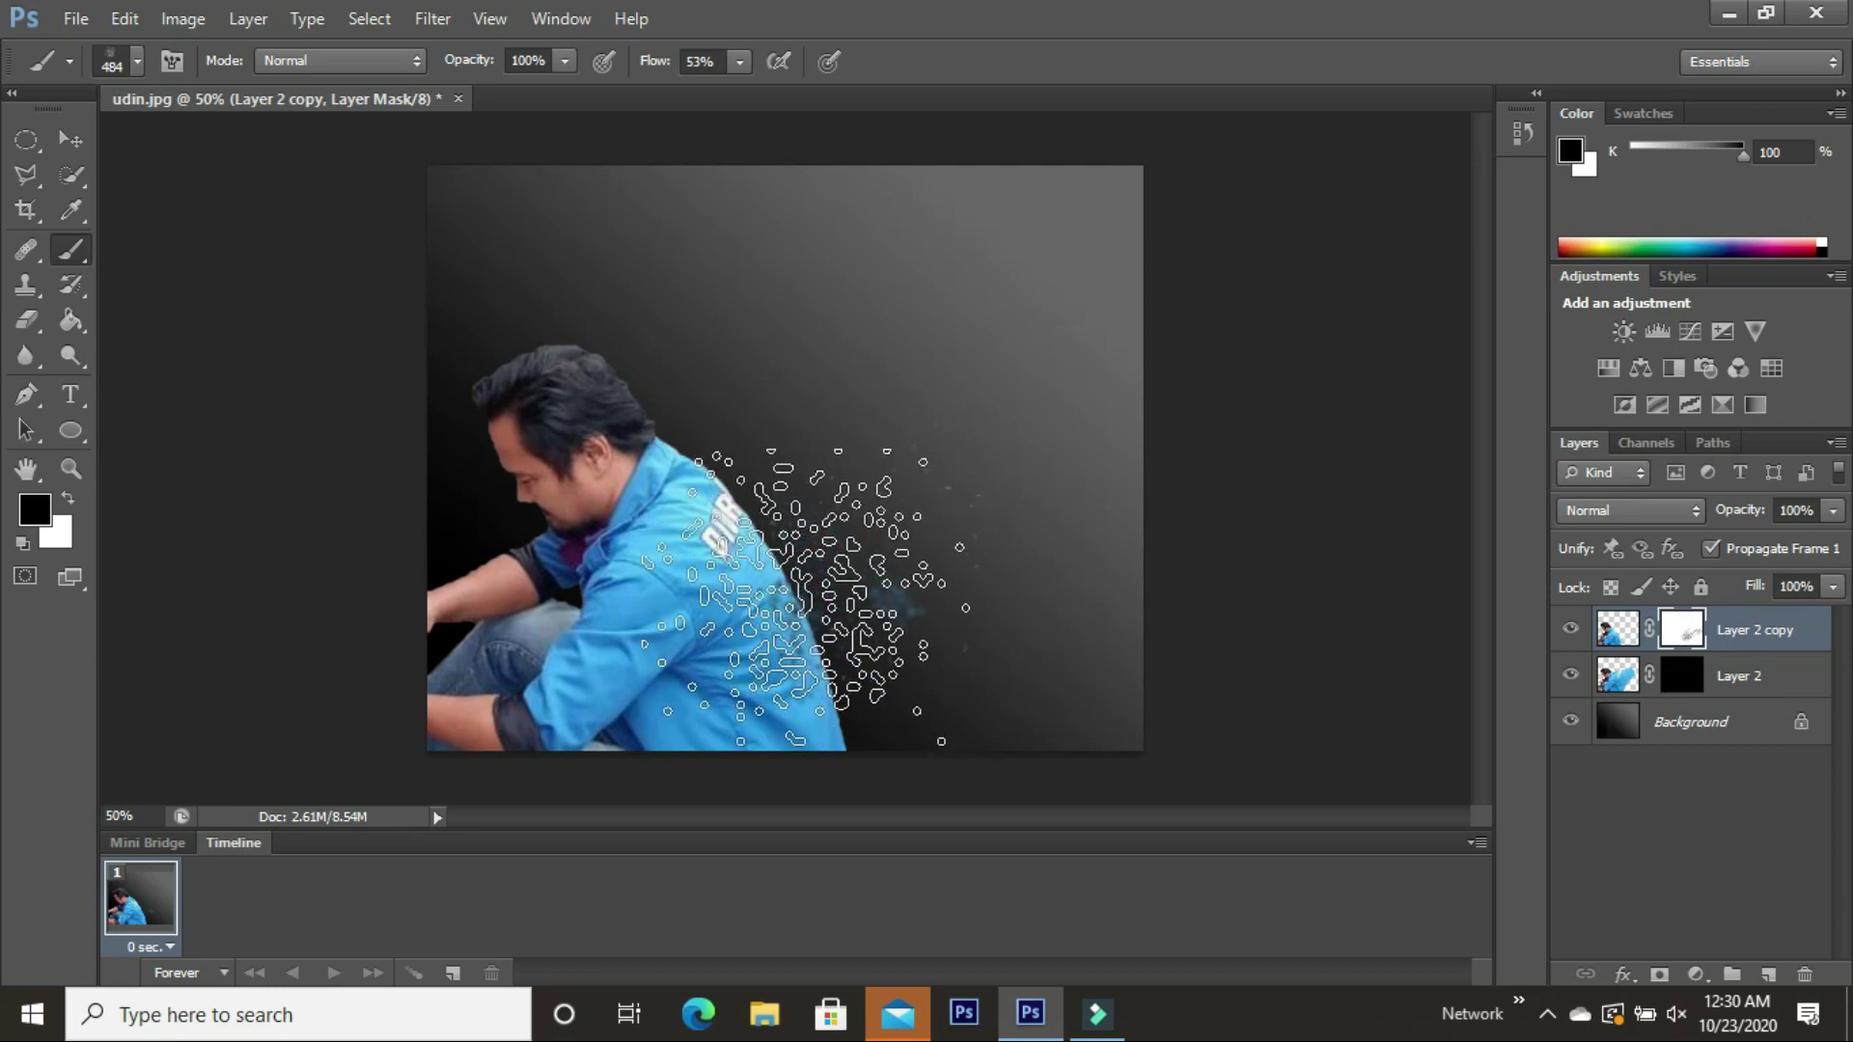
left_click(806, 582)
left_click(902, 487)
left_click(943, 550)
left_click(958, 612)
left_click(917, 614)
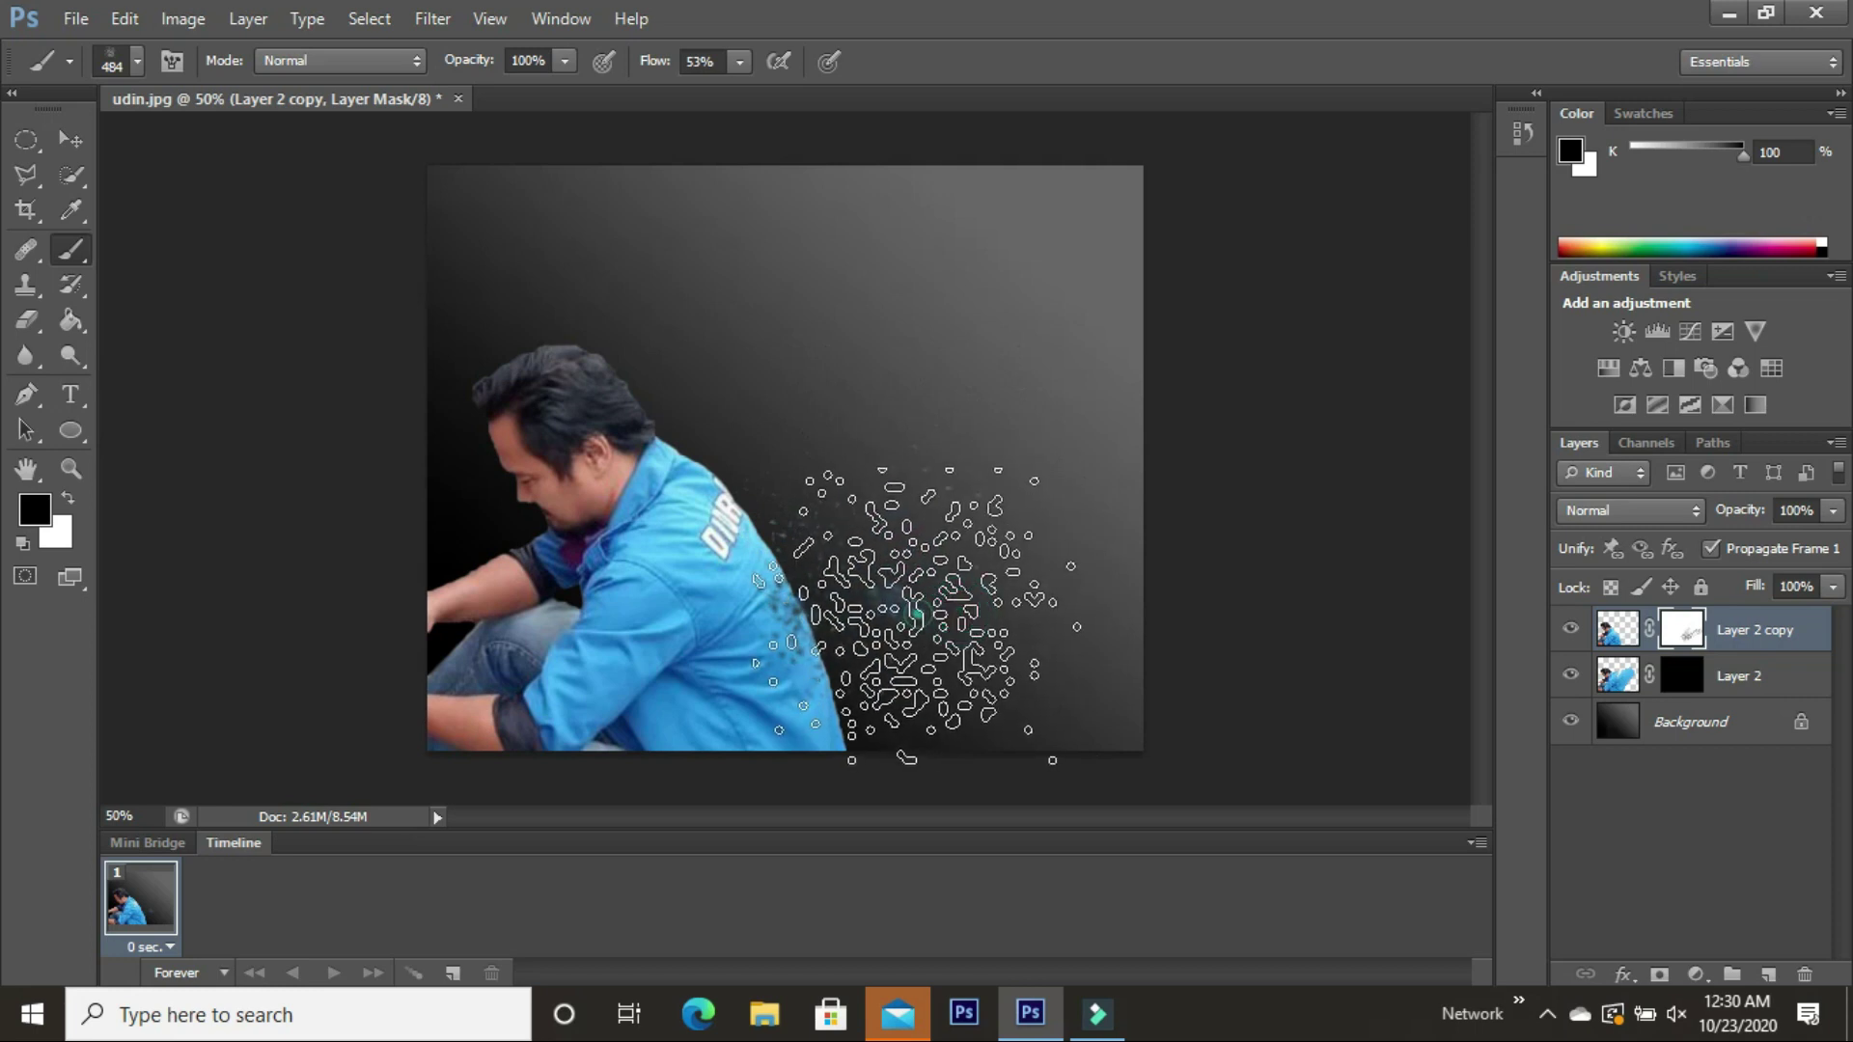
left_click(882, 584)
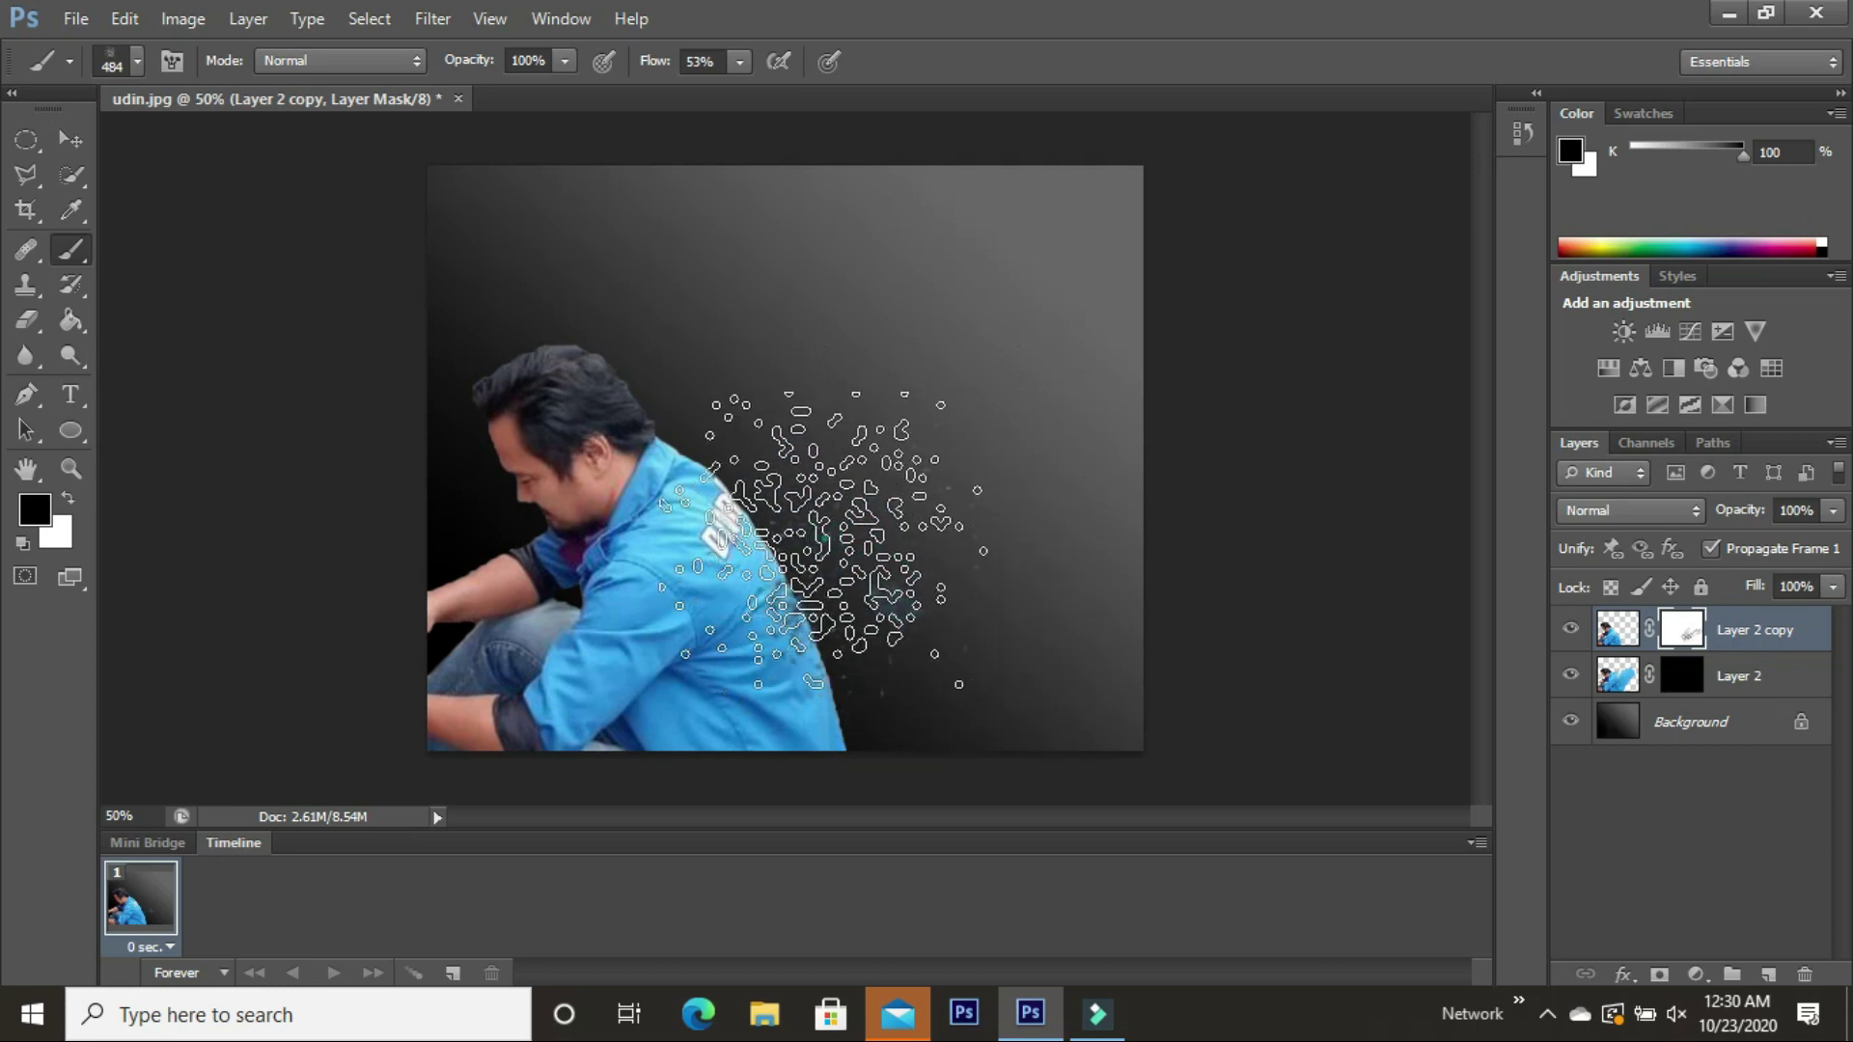
left_click(848, 620)
left_click(889, 628)
left_click(868, 694)
left_click(912, 719)
left_click(872, 749)
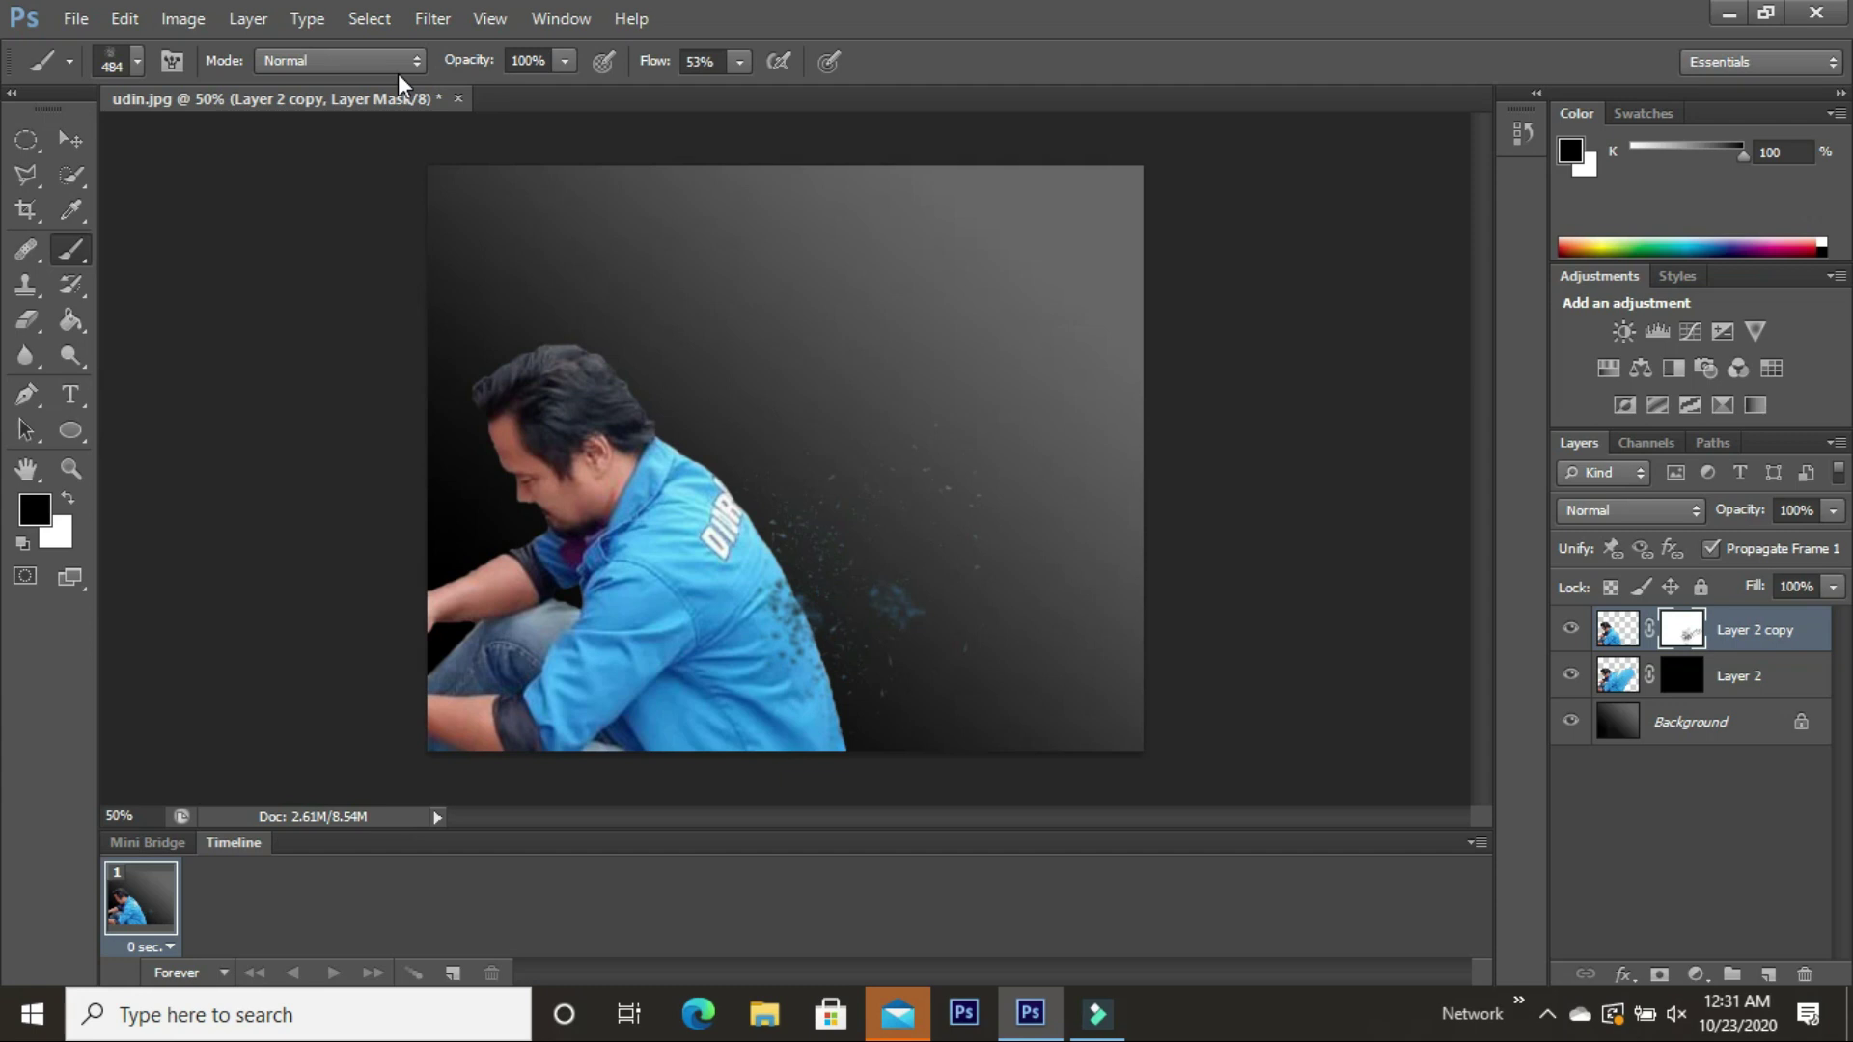
Raise the brush flow to 71% and dab more black on Layer 2 copy's mask around the jacket's back
left_click(741, 61)
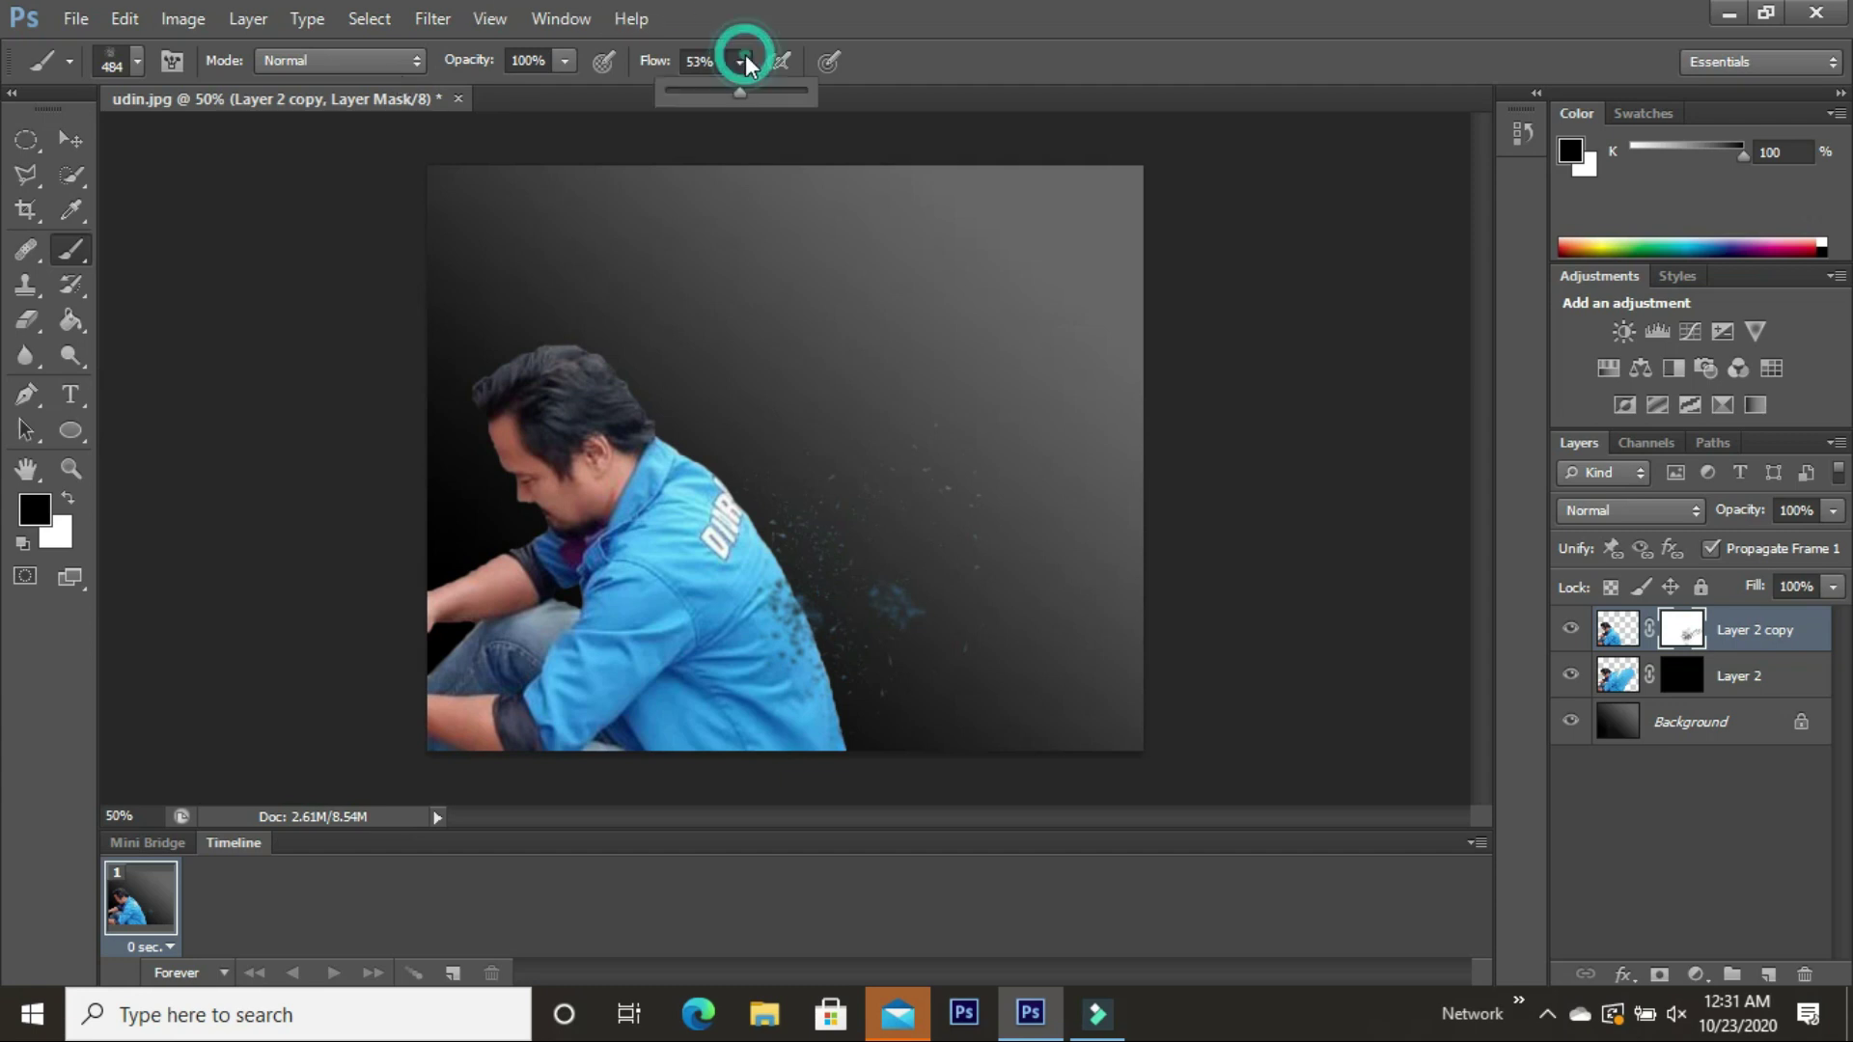
left_click(765, 97)
left_click(878, 612)
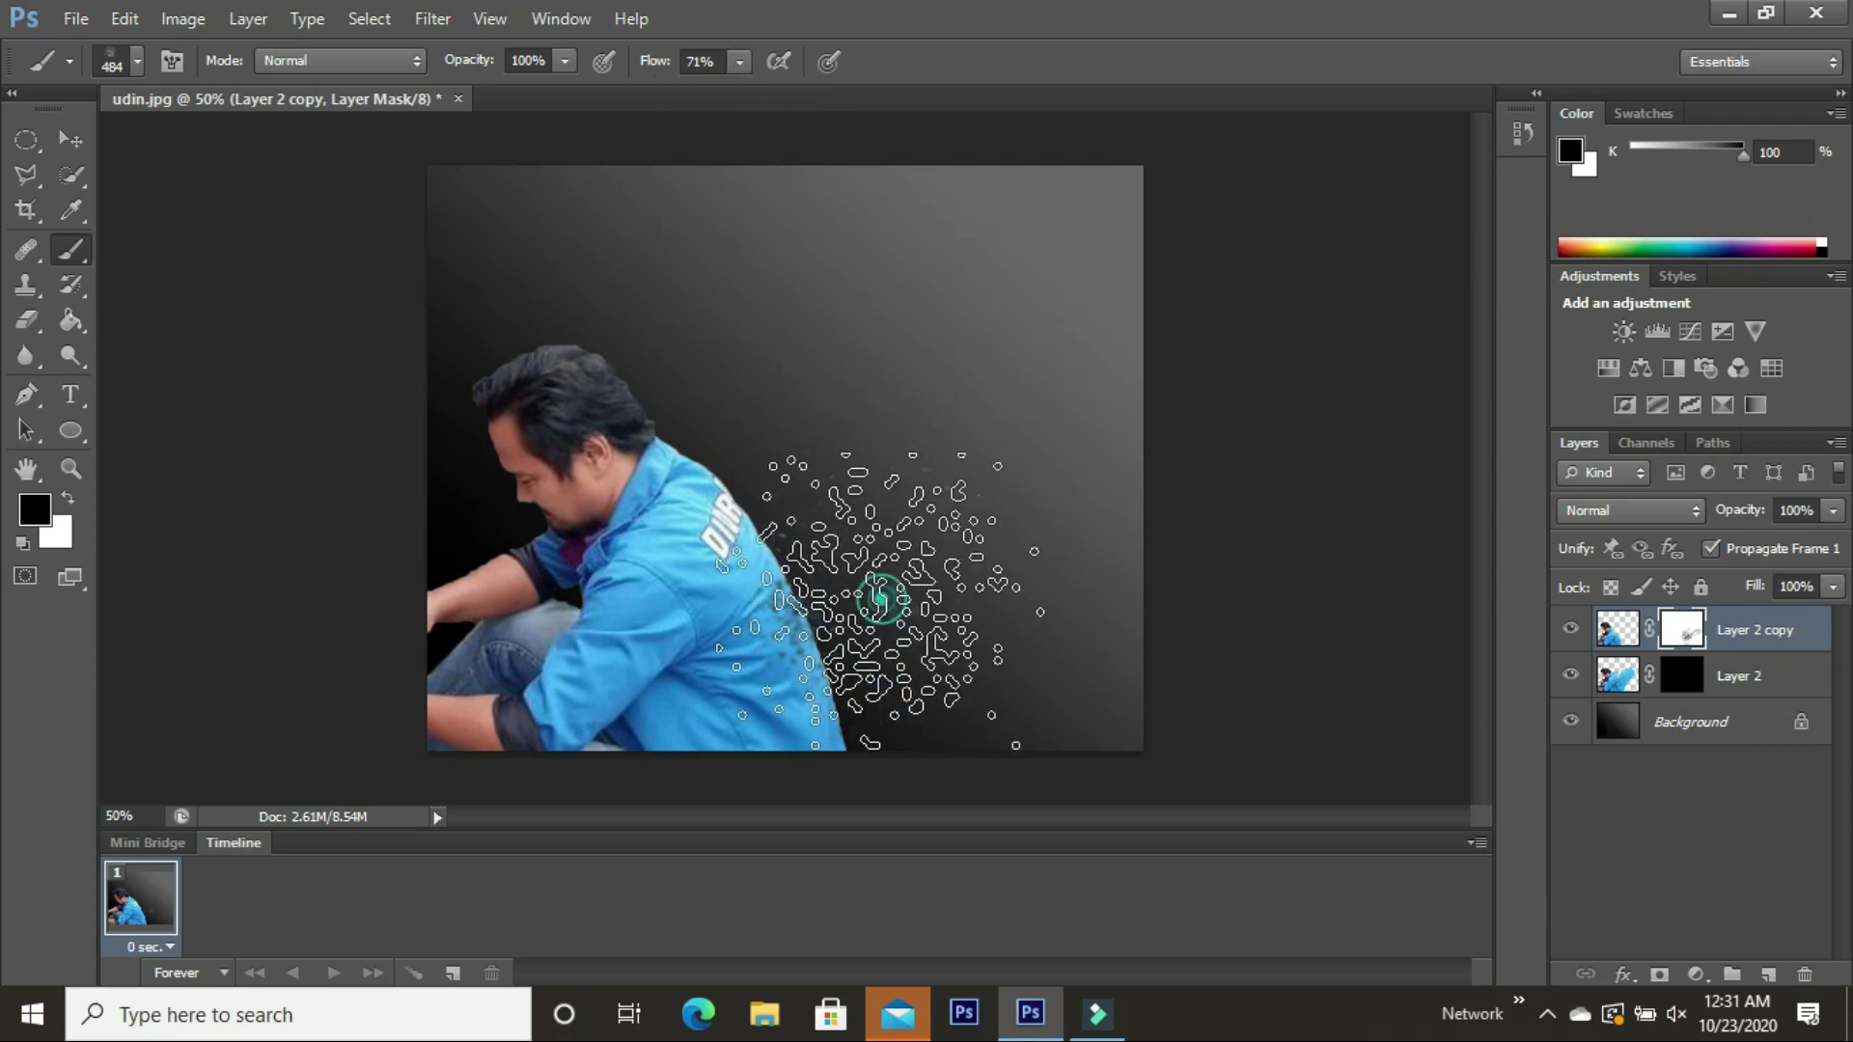
left_click(856, 640)
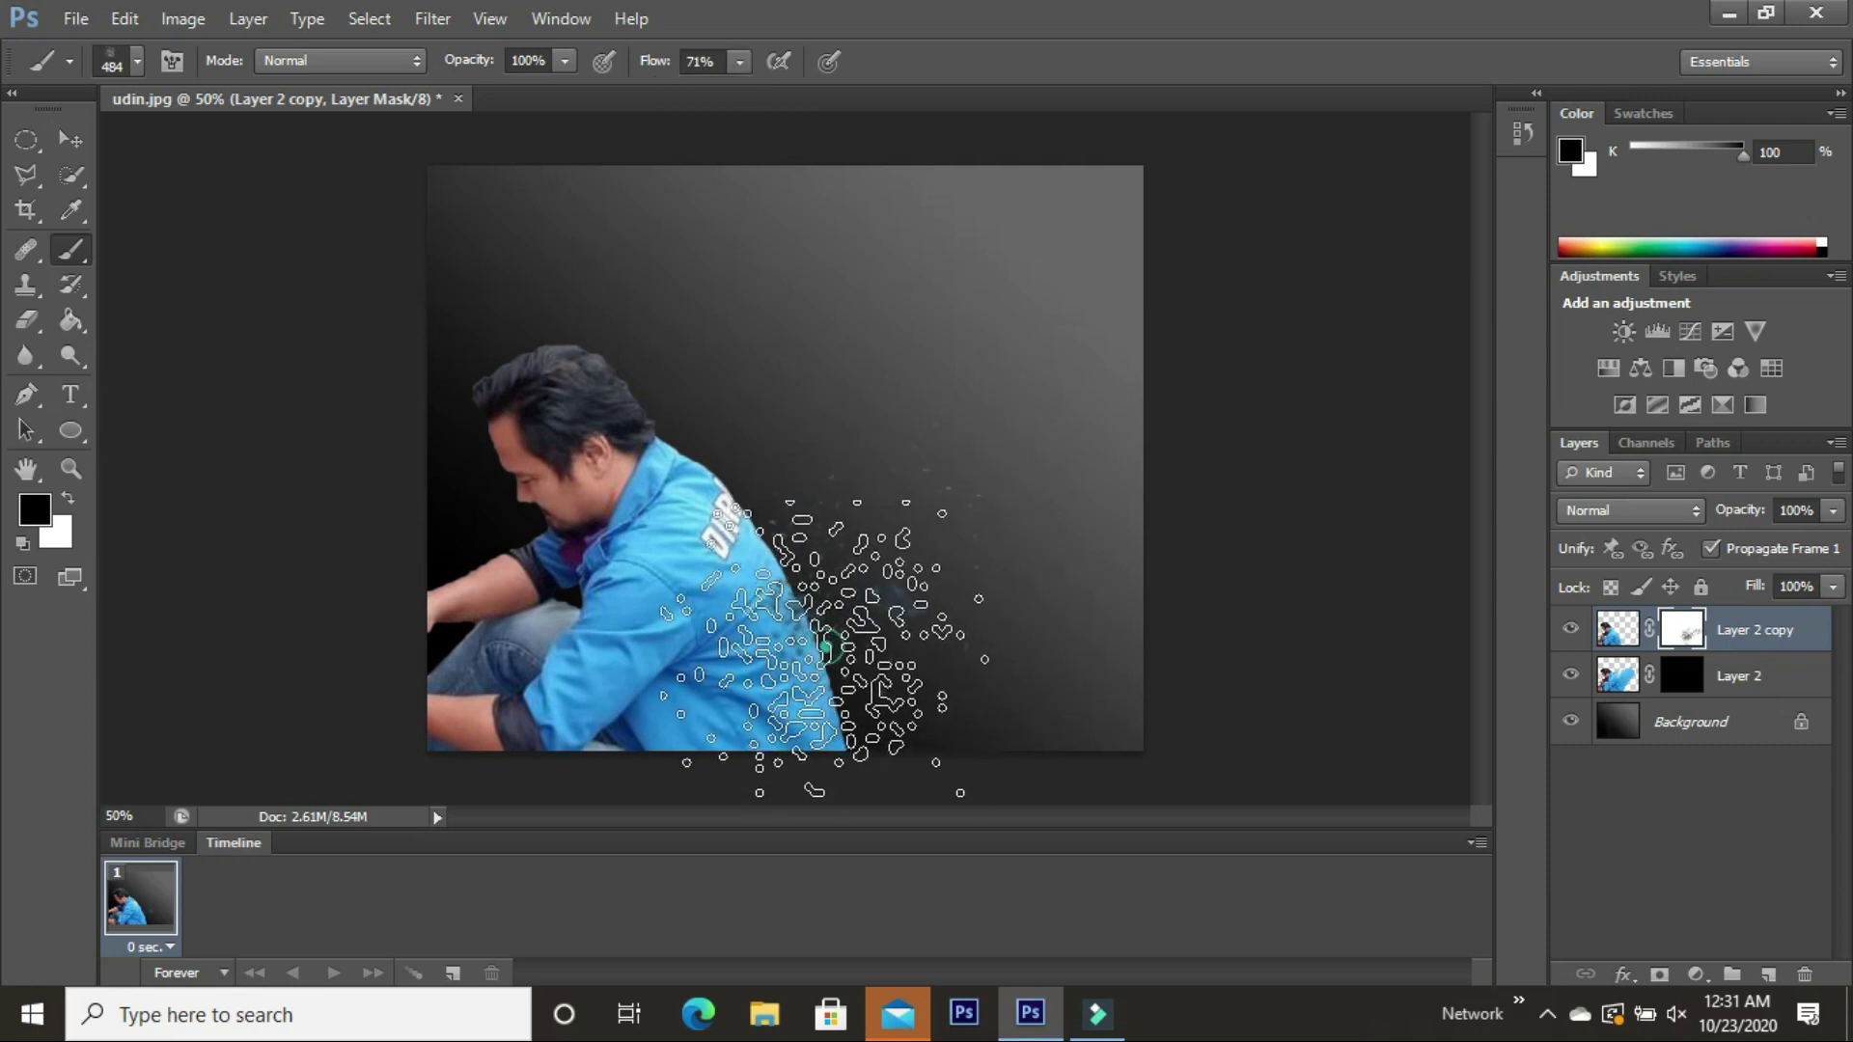
left_click(818, 567)
left_click(893, 480)
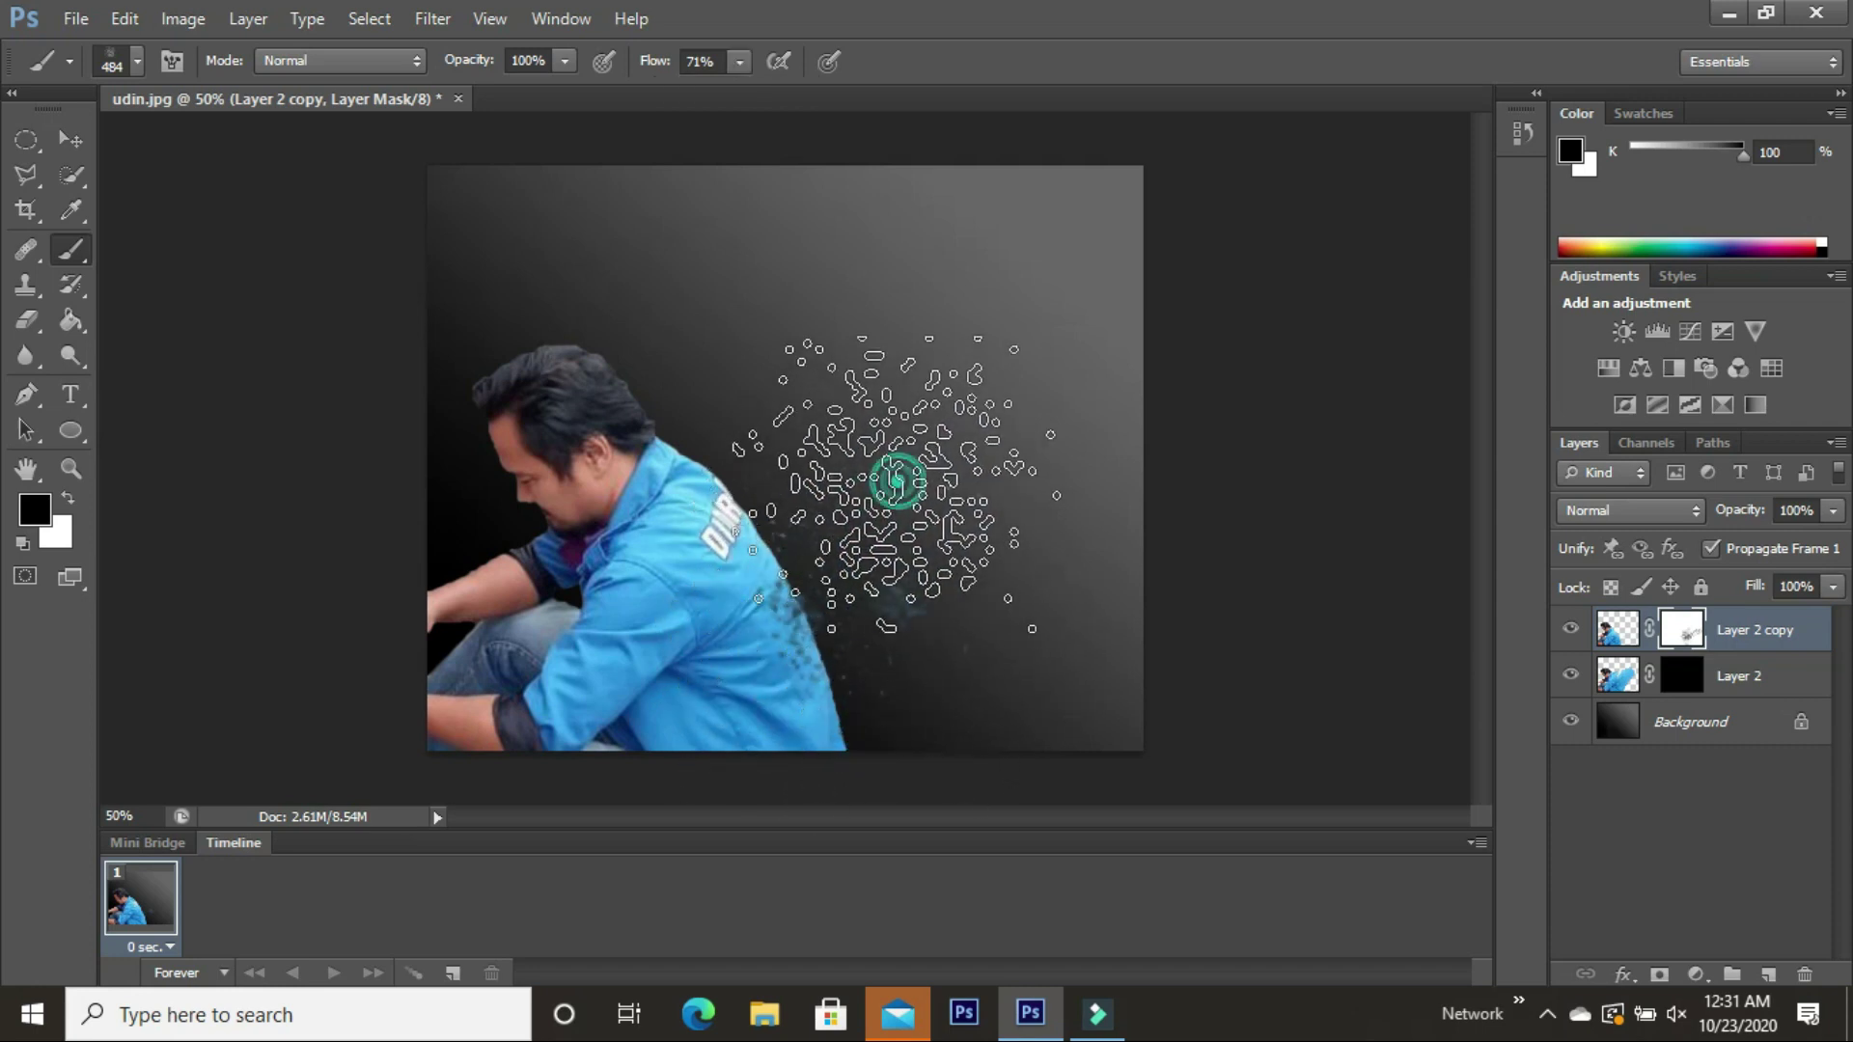
left_click(826, 604)
left_click(873, 649)
left_click(947, 681)
left_click(864, 731)
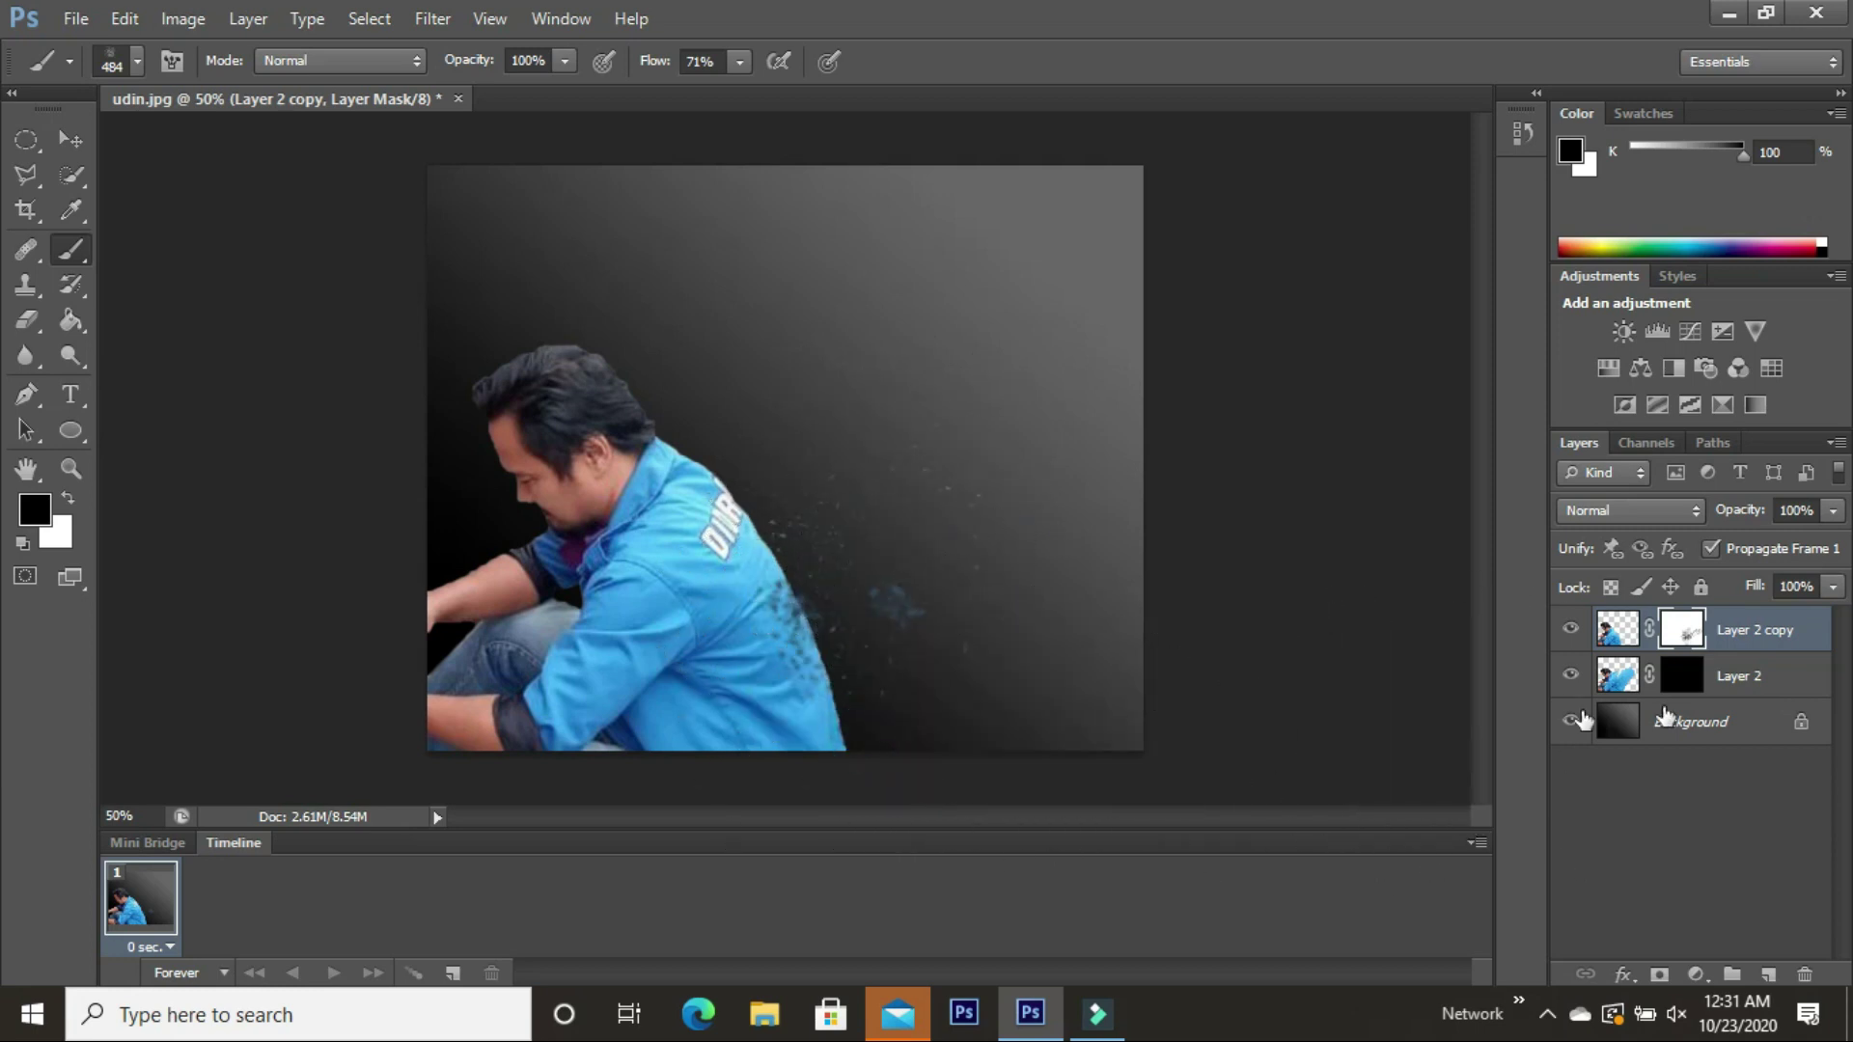
Target Layer 2's mask and dab black behind the jacket at 71% flow
left_click(1698, 680)
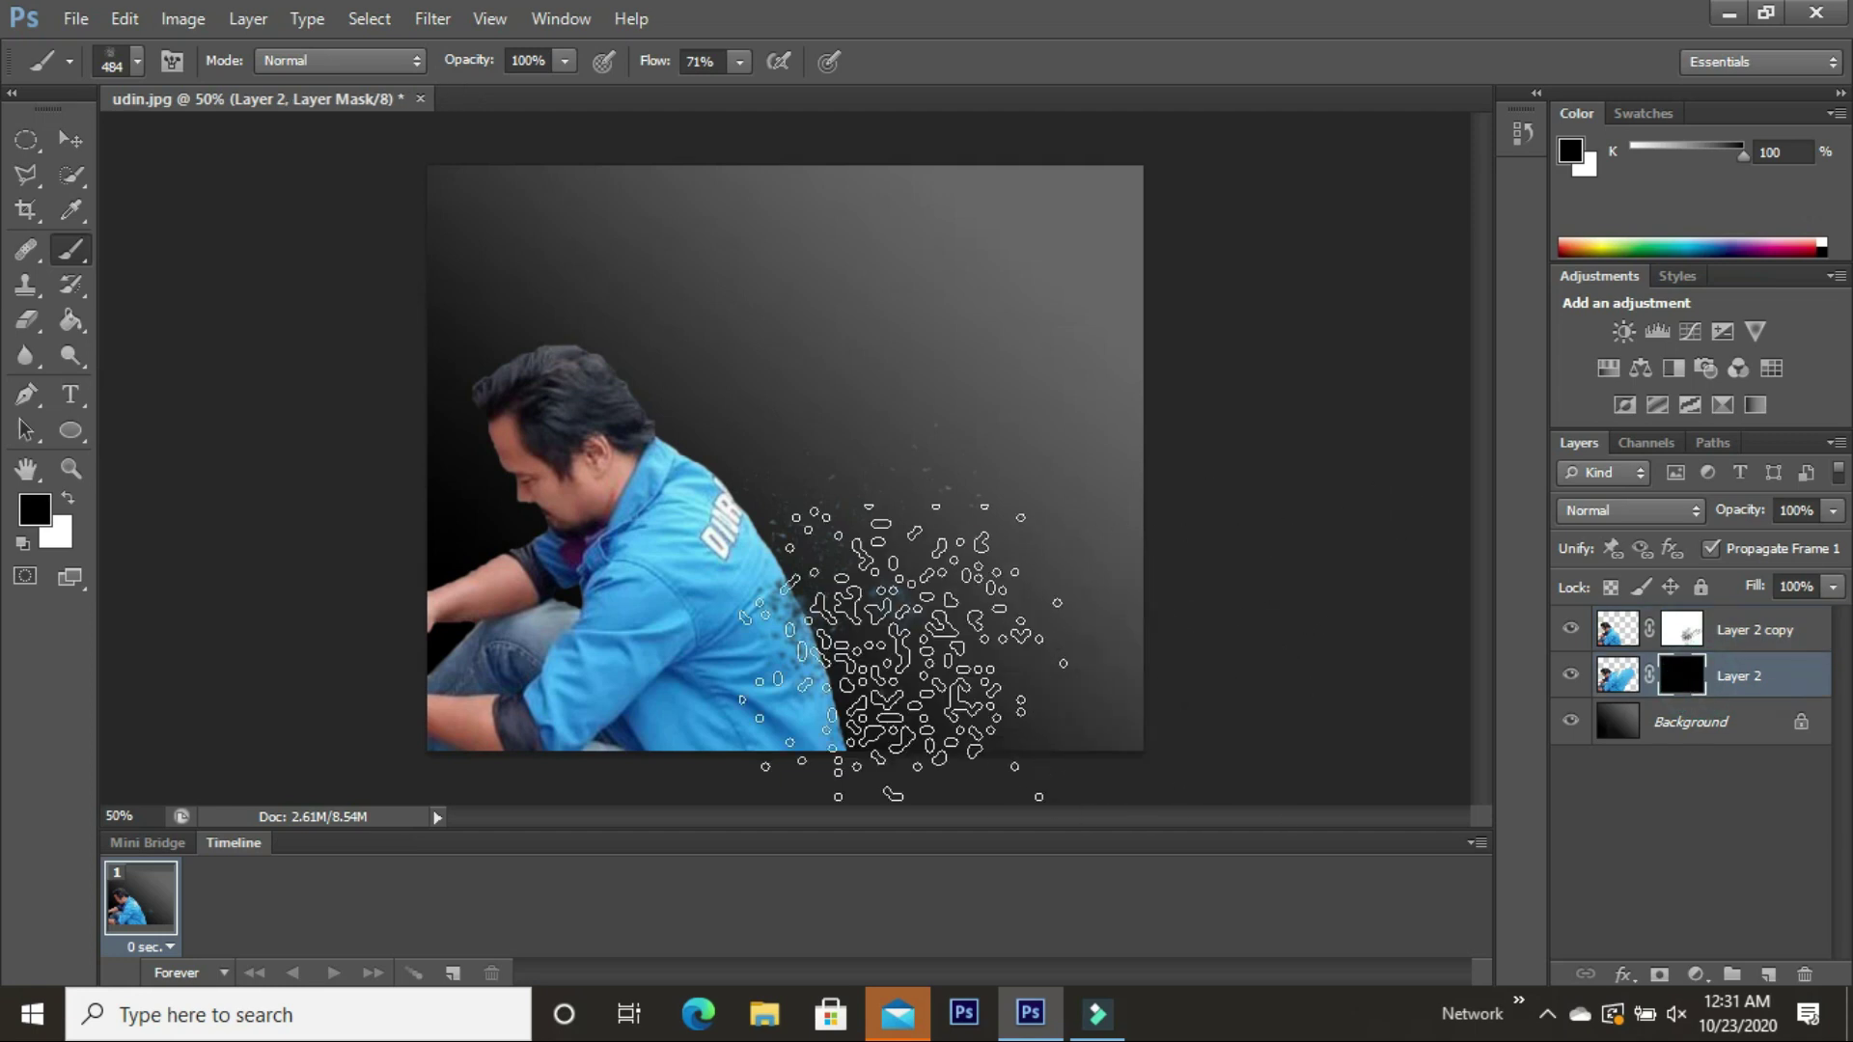
left_click(871, 637)
left_click(814, 530)
left_click(903, 446)
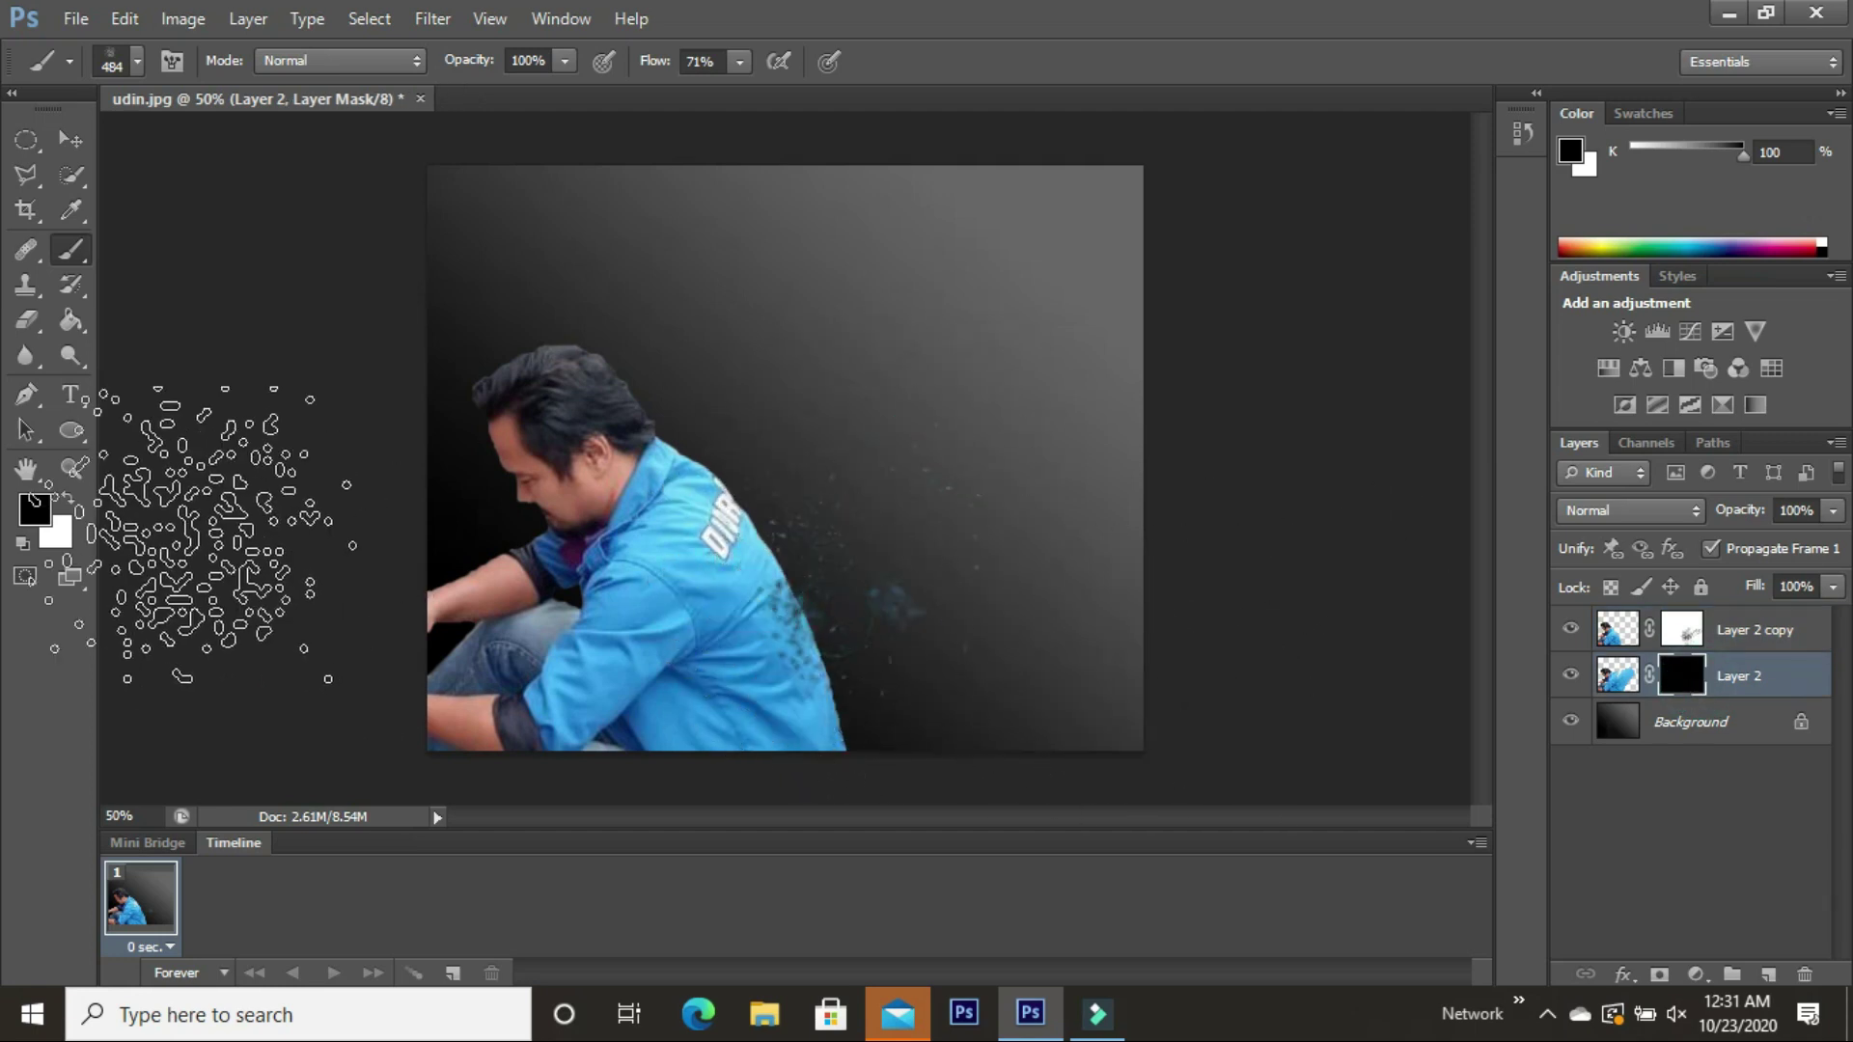
Swap the foreground colour to white, target Layer 2 copy's image instead of its mask, and dab specks along the jacket's back
left_click(69, 497)
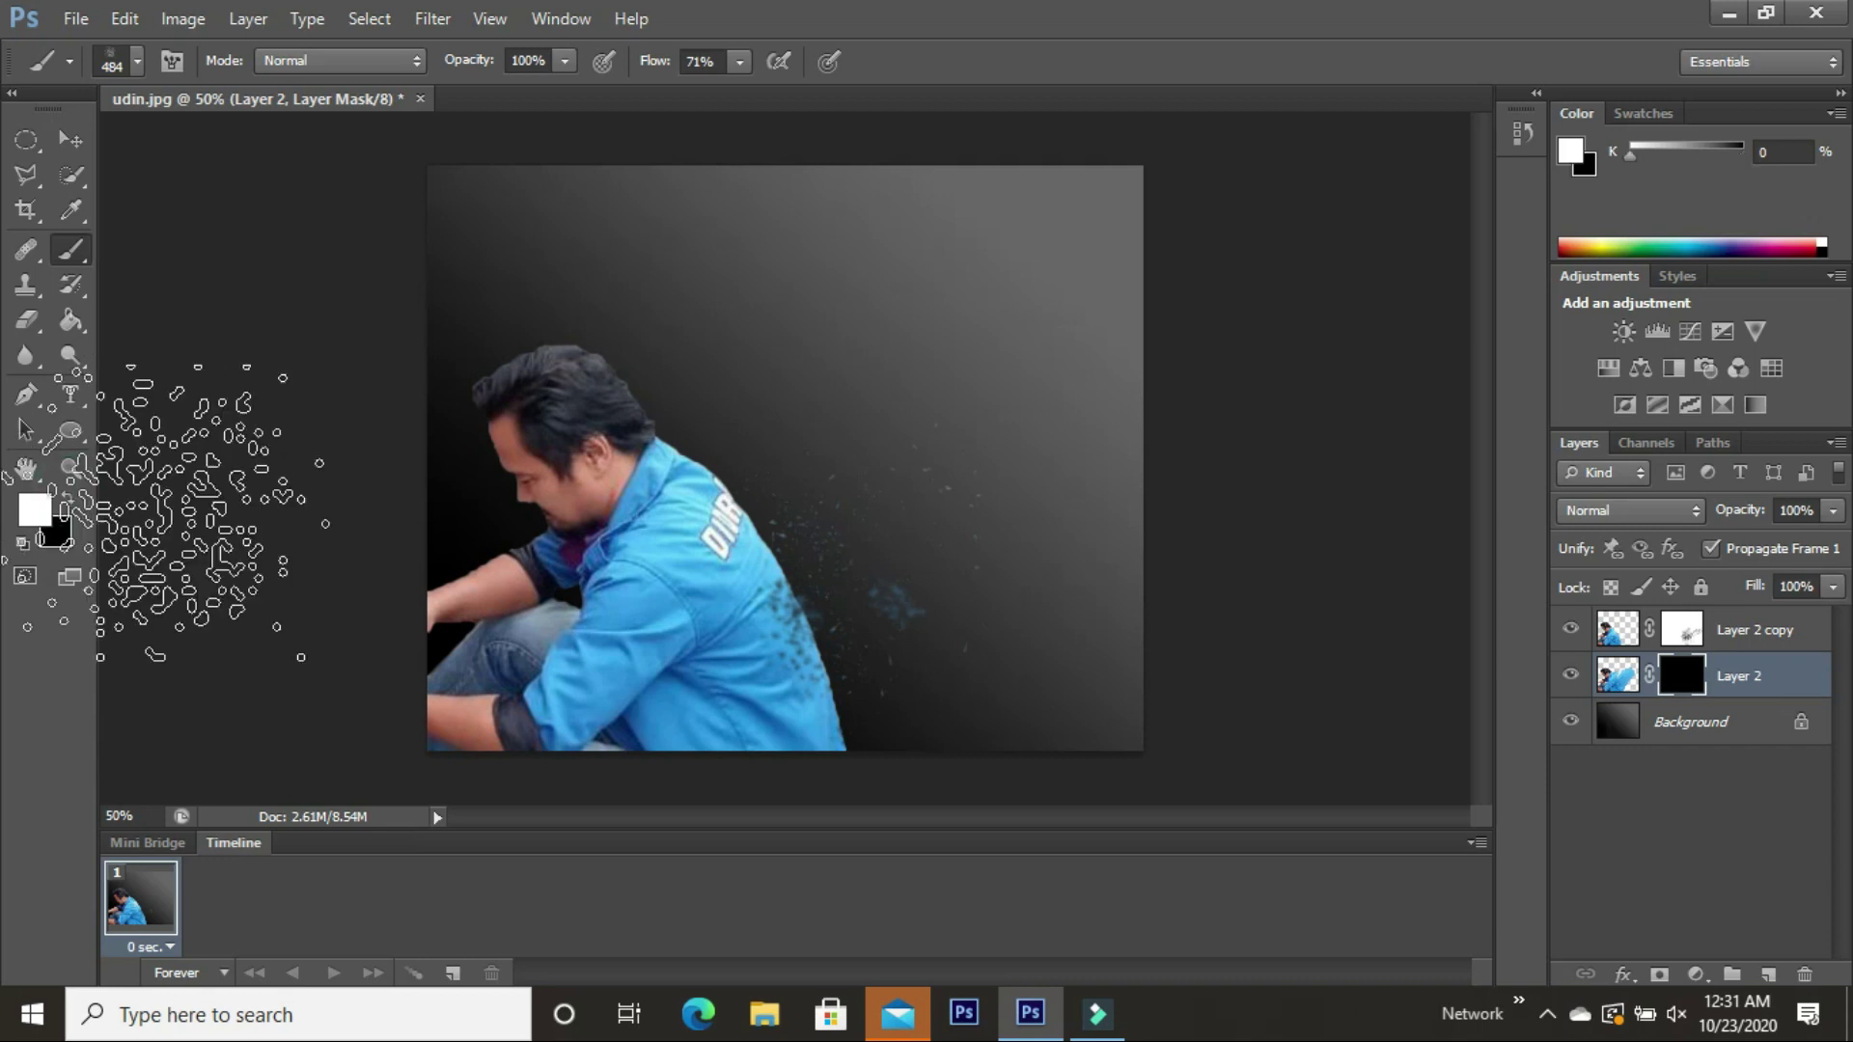
left_click(1719, 632)
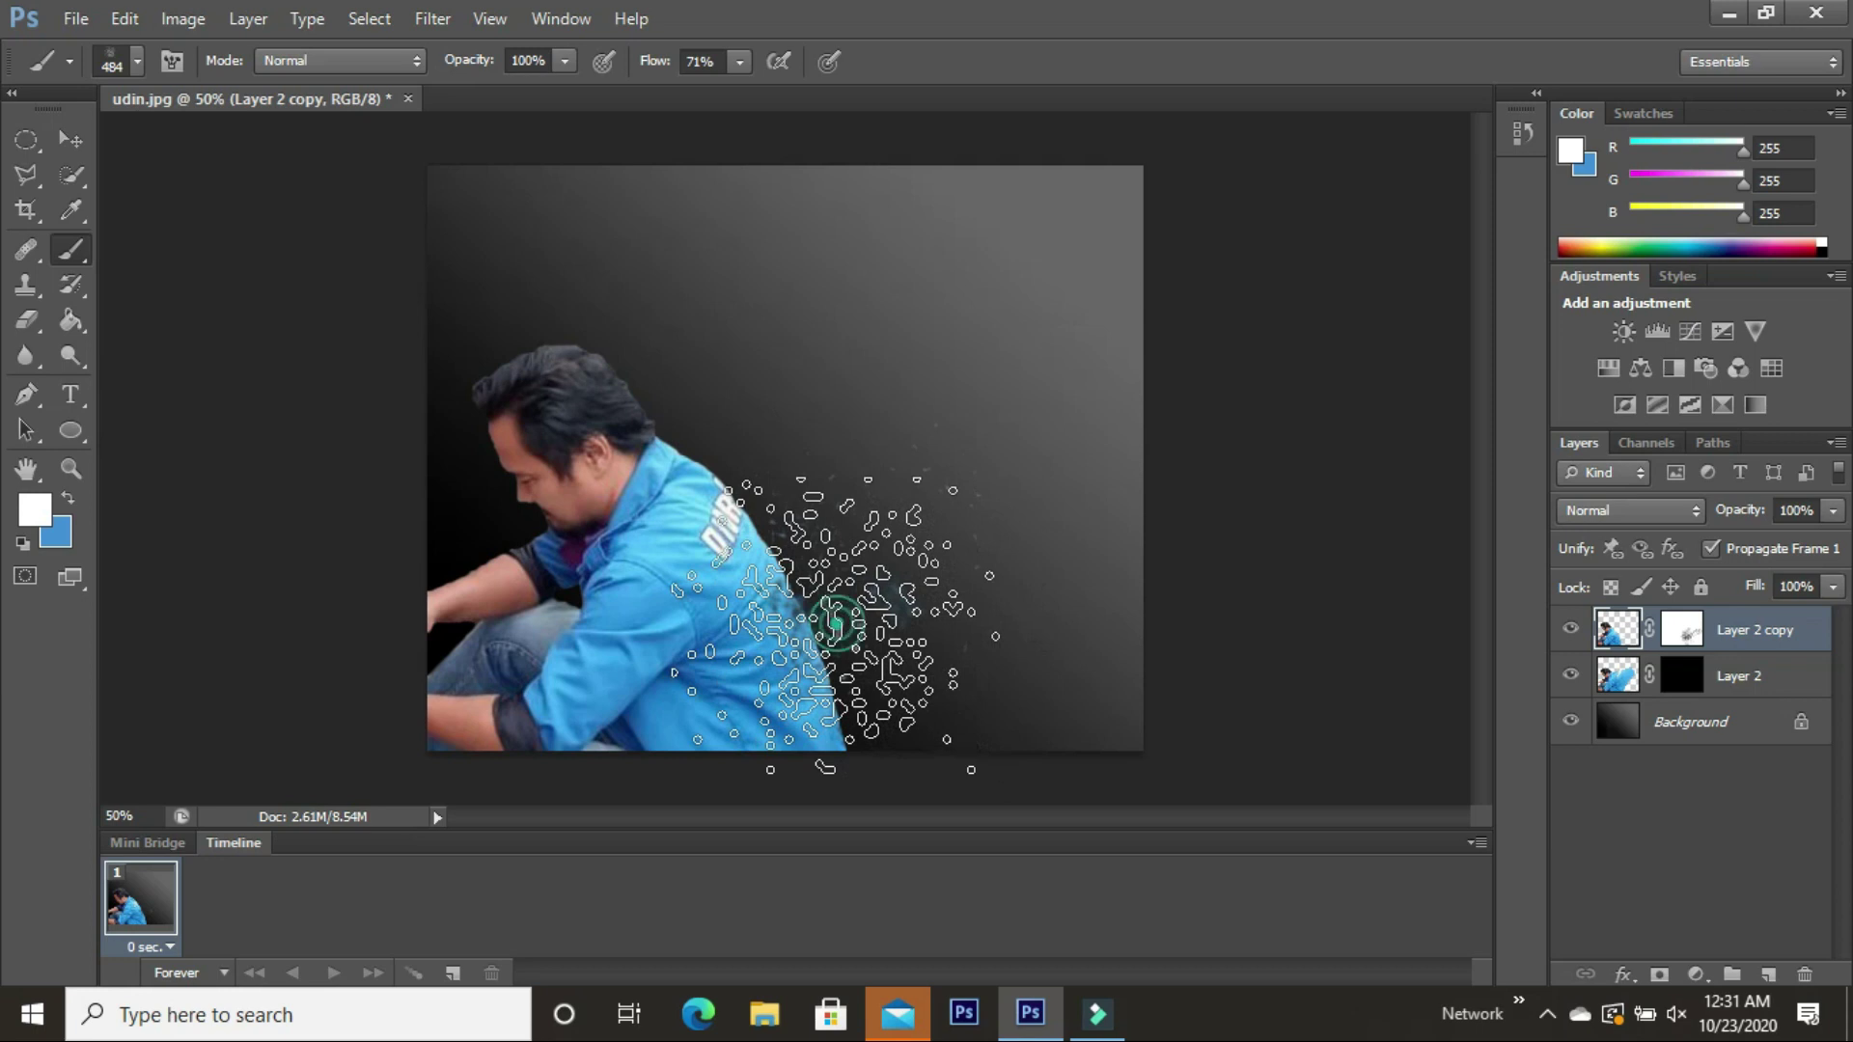
left_click(857, 527)
left_click(825, 622)
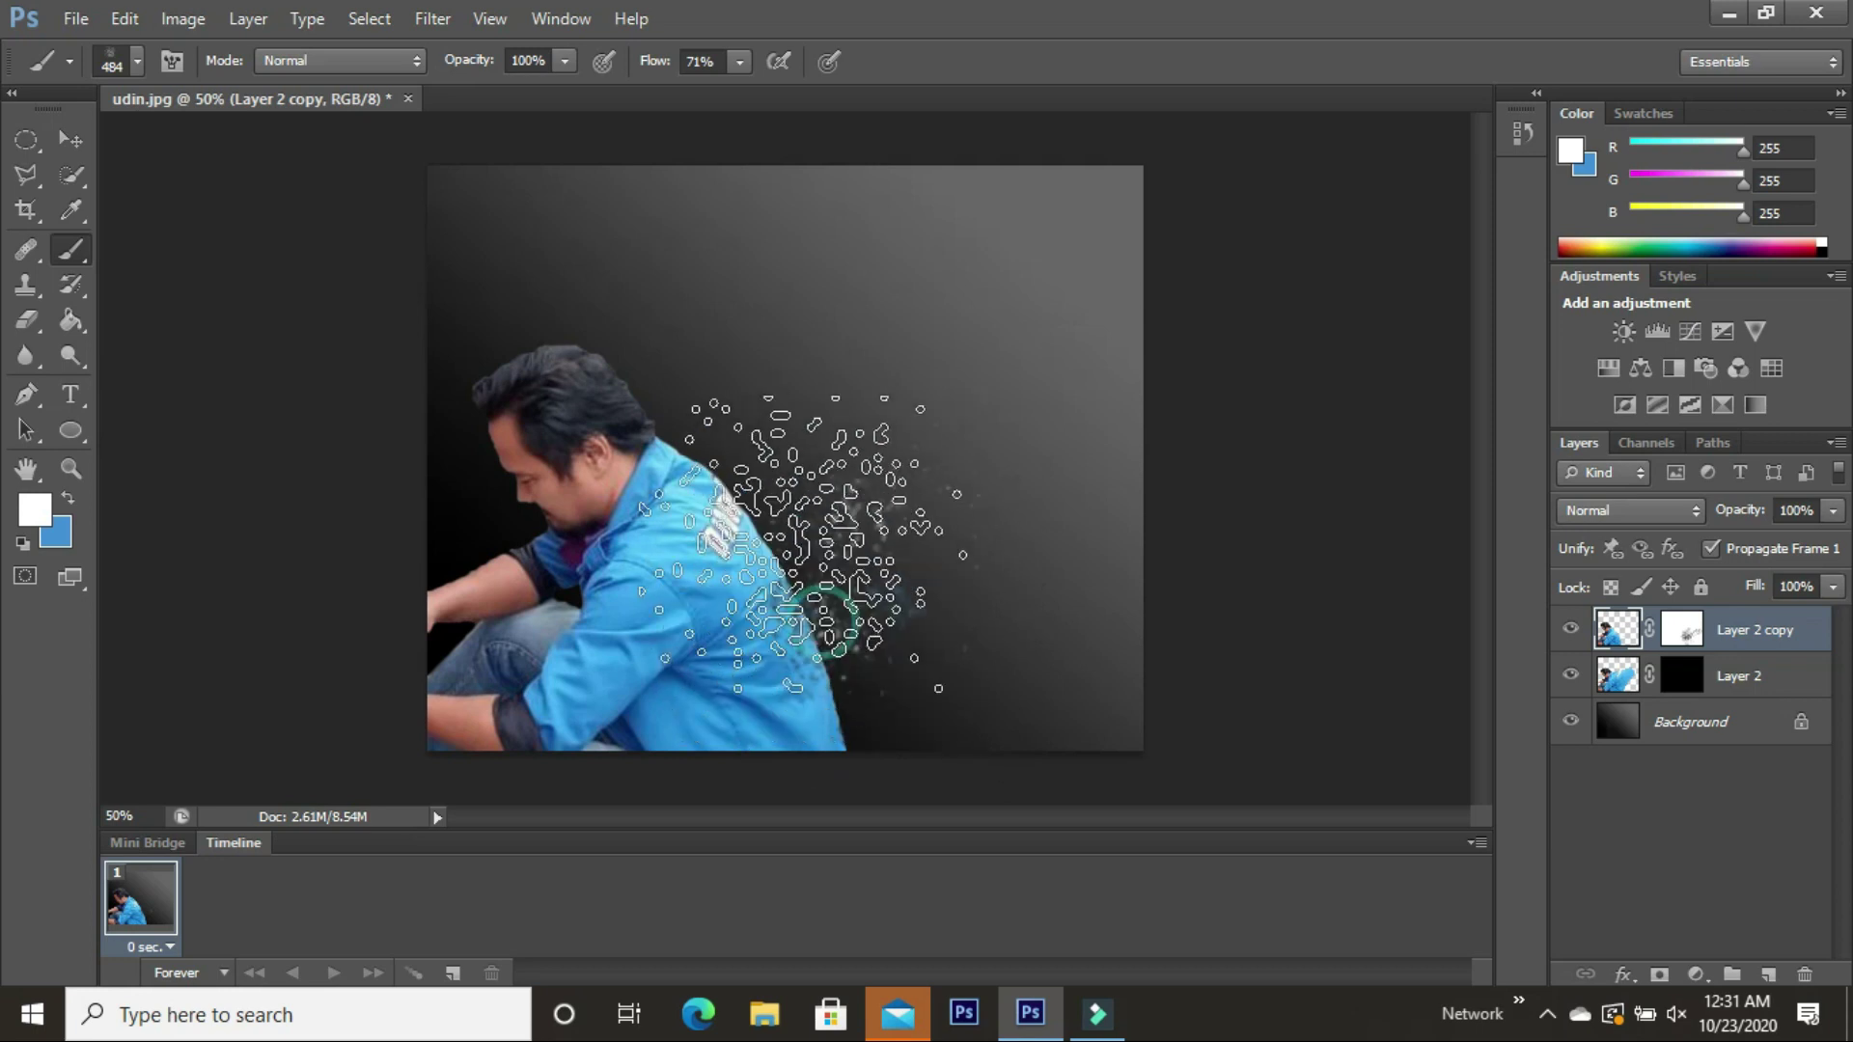
left_click(895, 569)
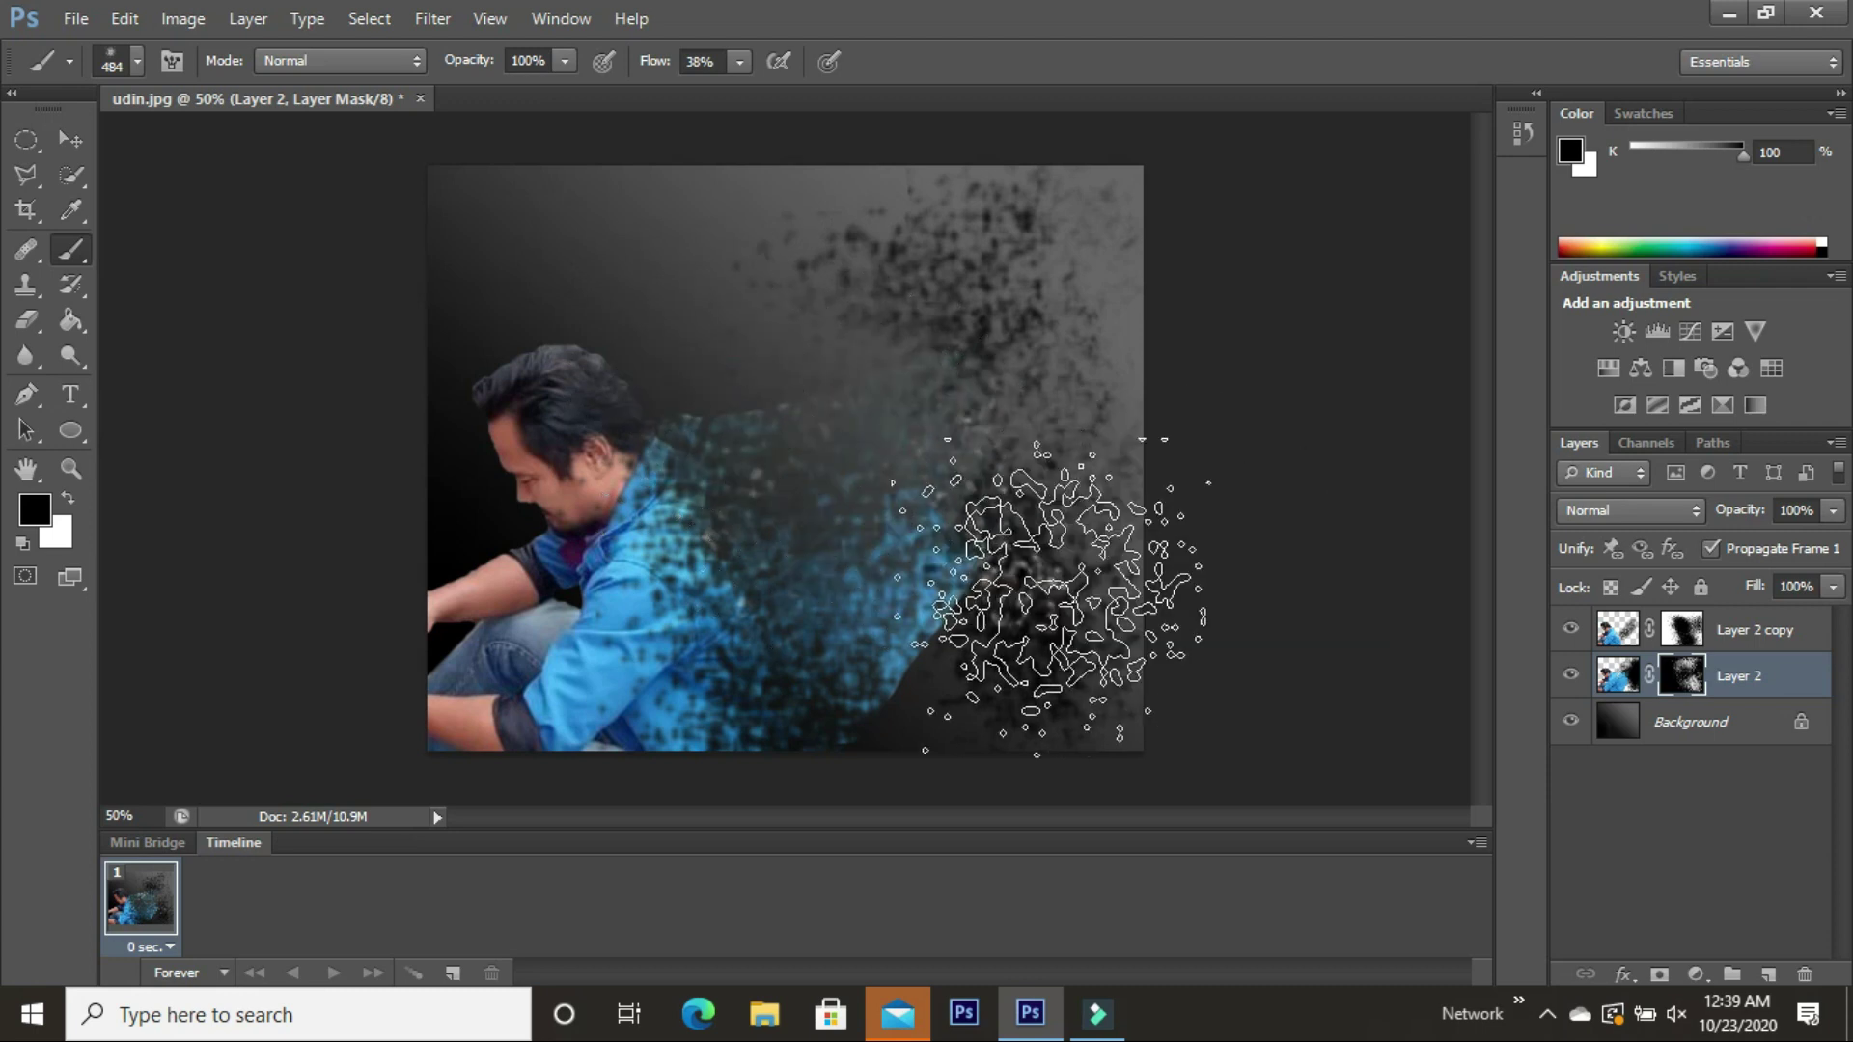
Dab black on Layer 2's mask at 38% flow to hide the blue jacket fragments in the lower right of the image
left_click(818, 413)
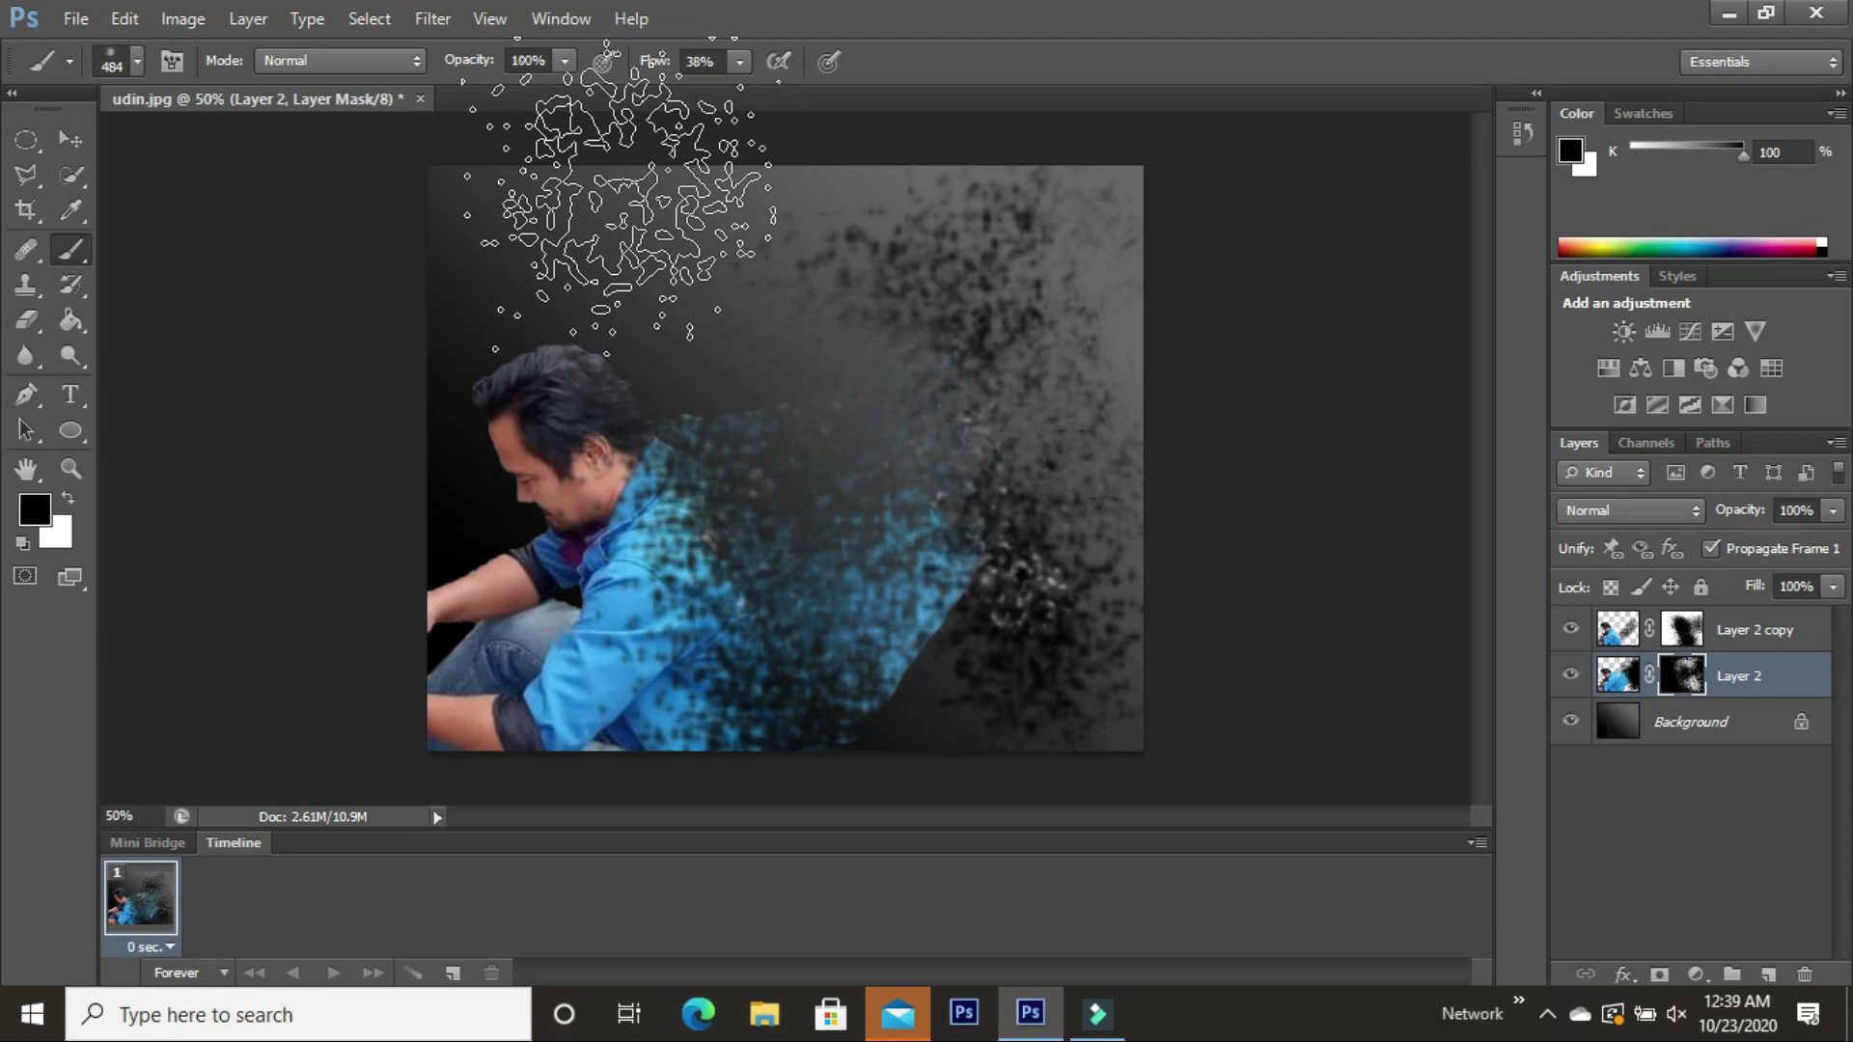
left_click(1030, 470)
left_click(949, 576)
left_click(970, 639)
left_click(984, 640)
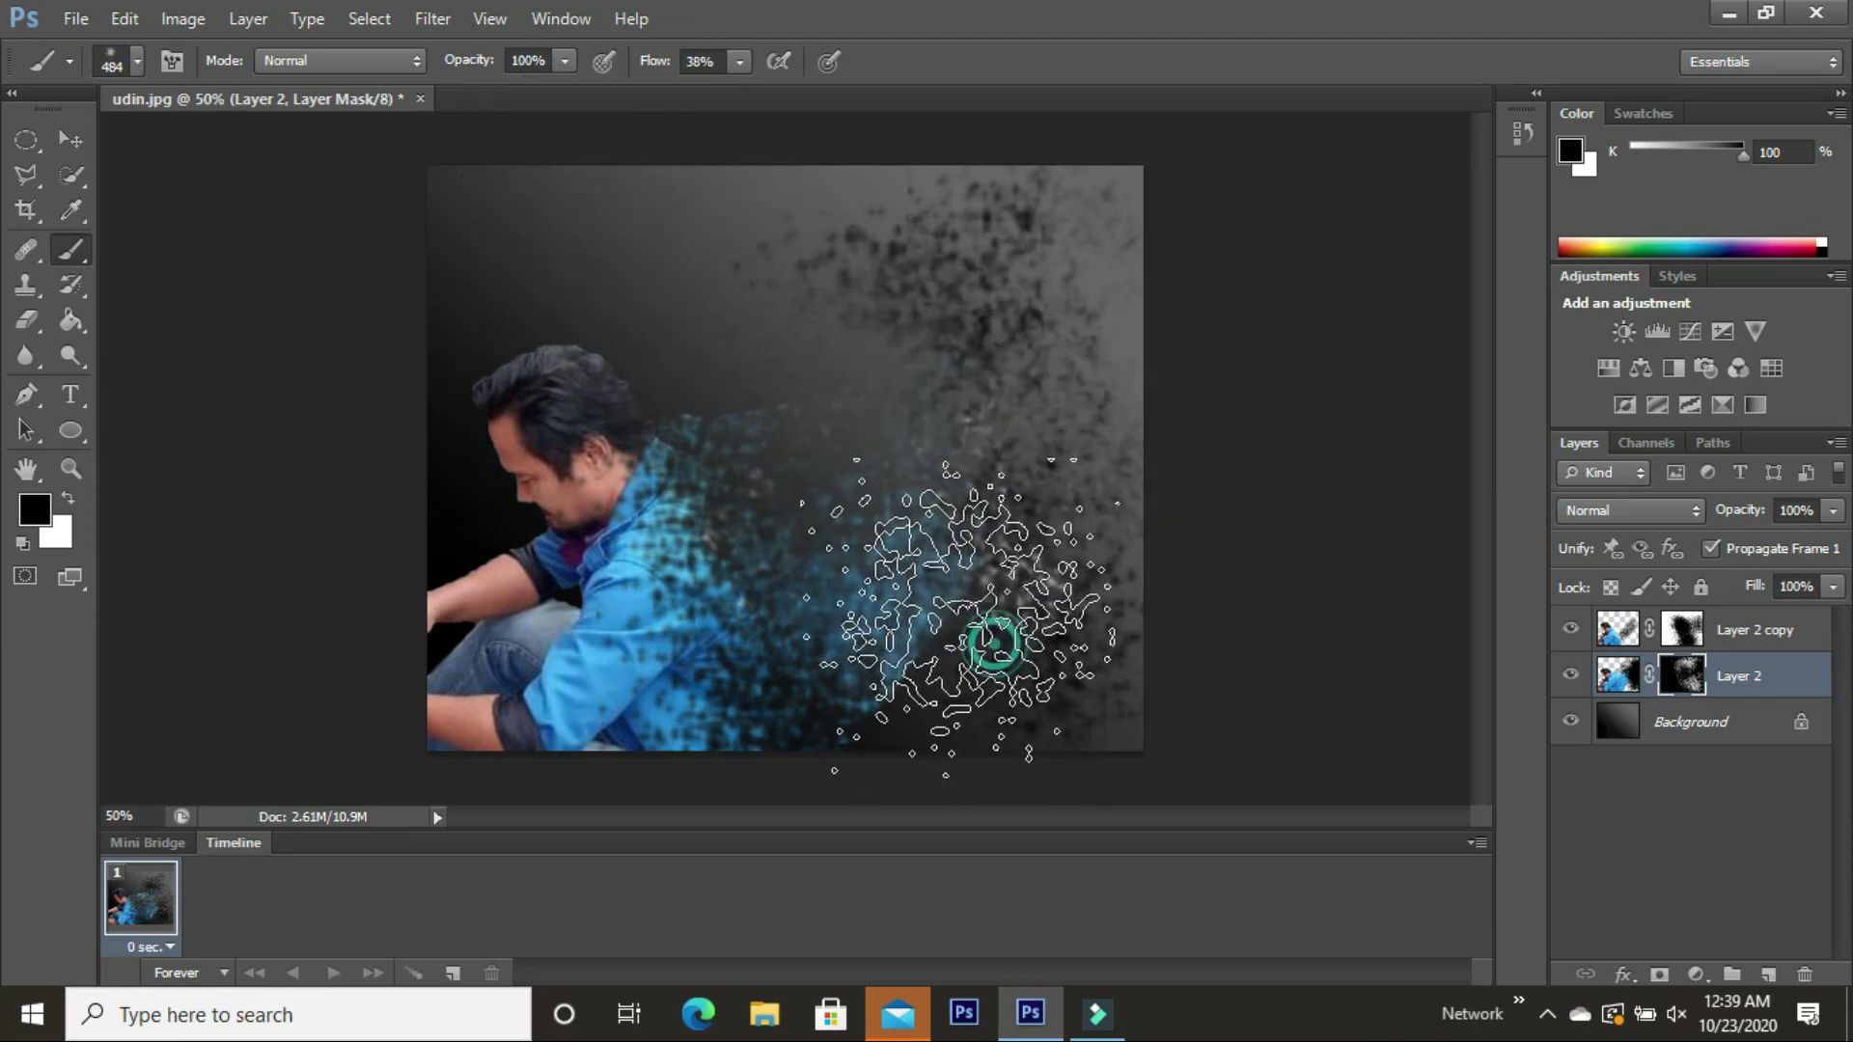
left_click(945, 649)
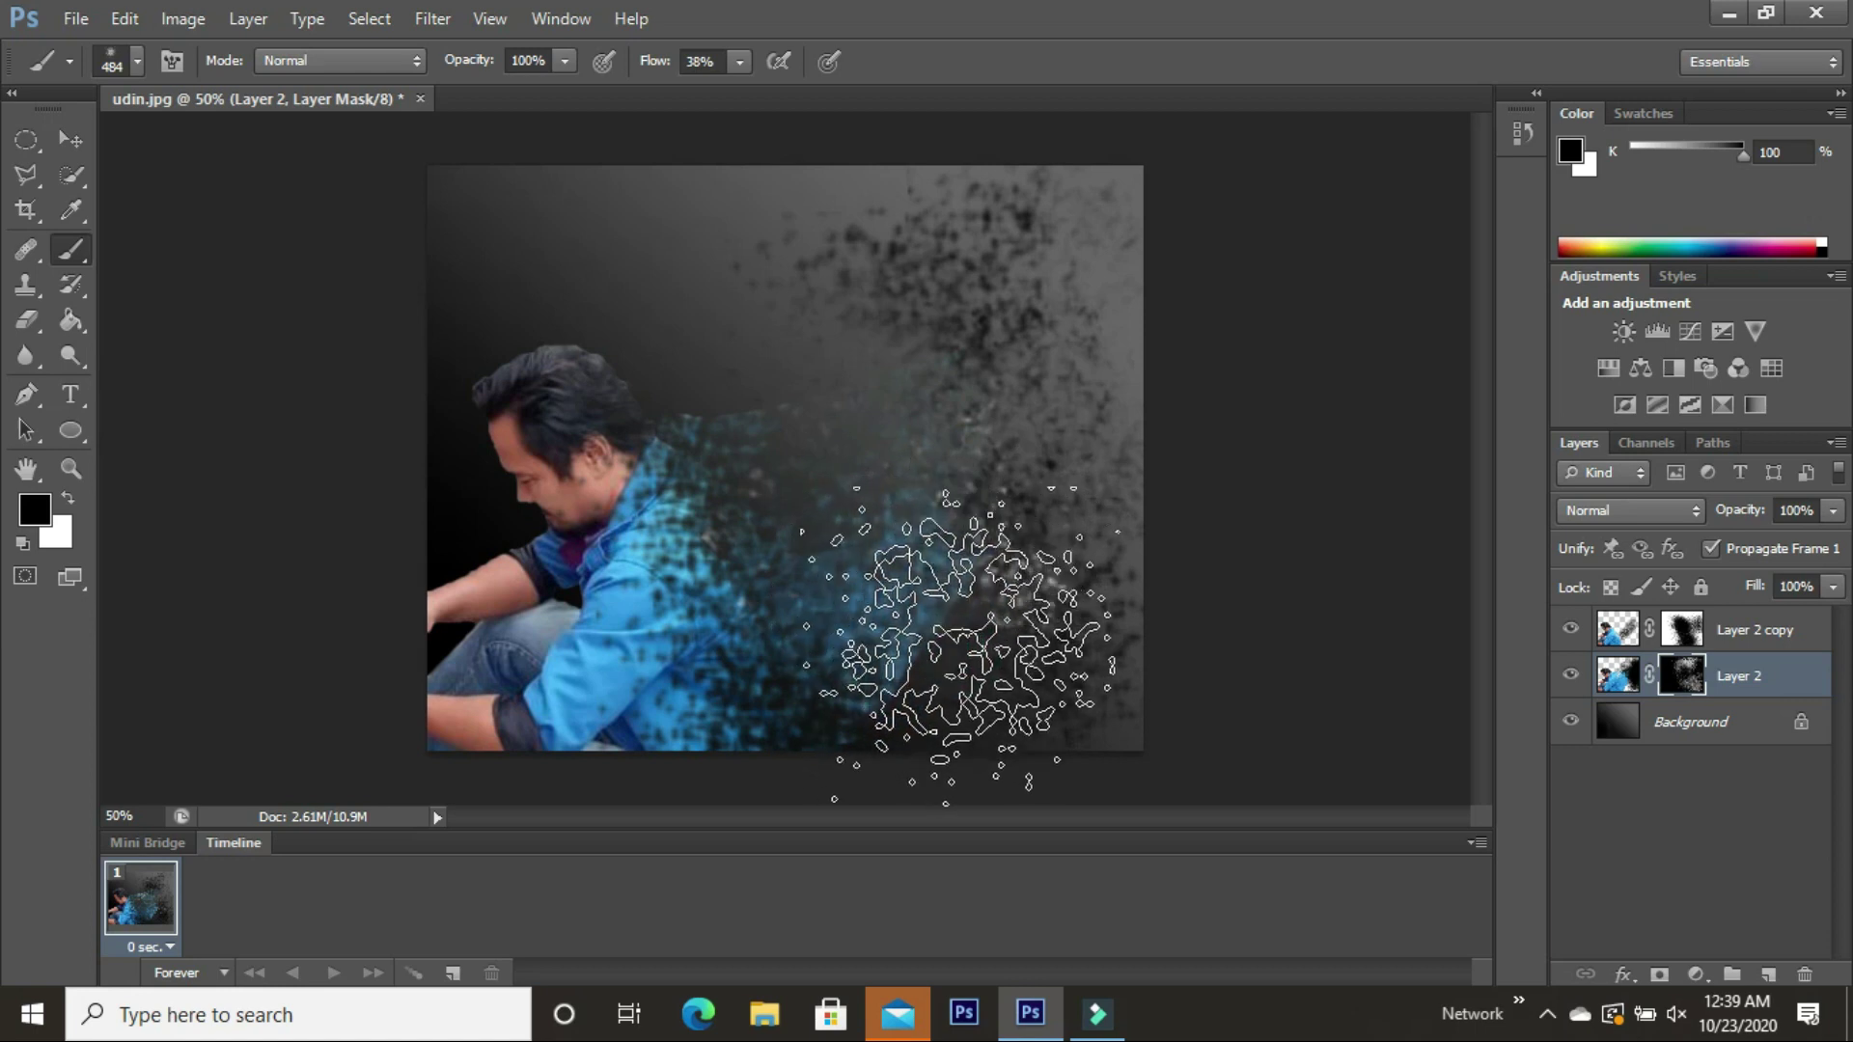
left_click(911, 666)
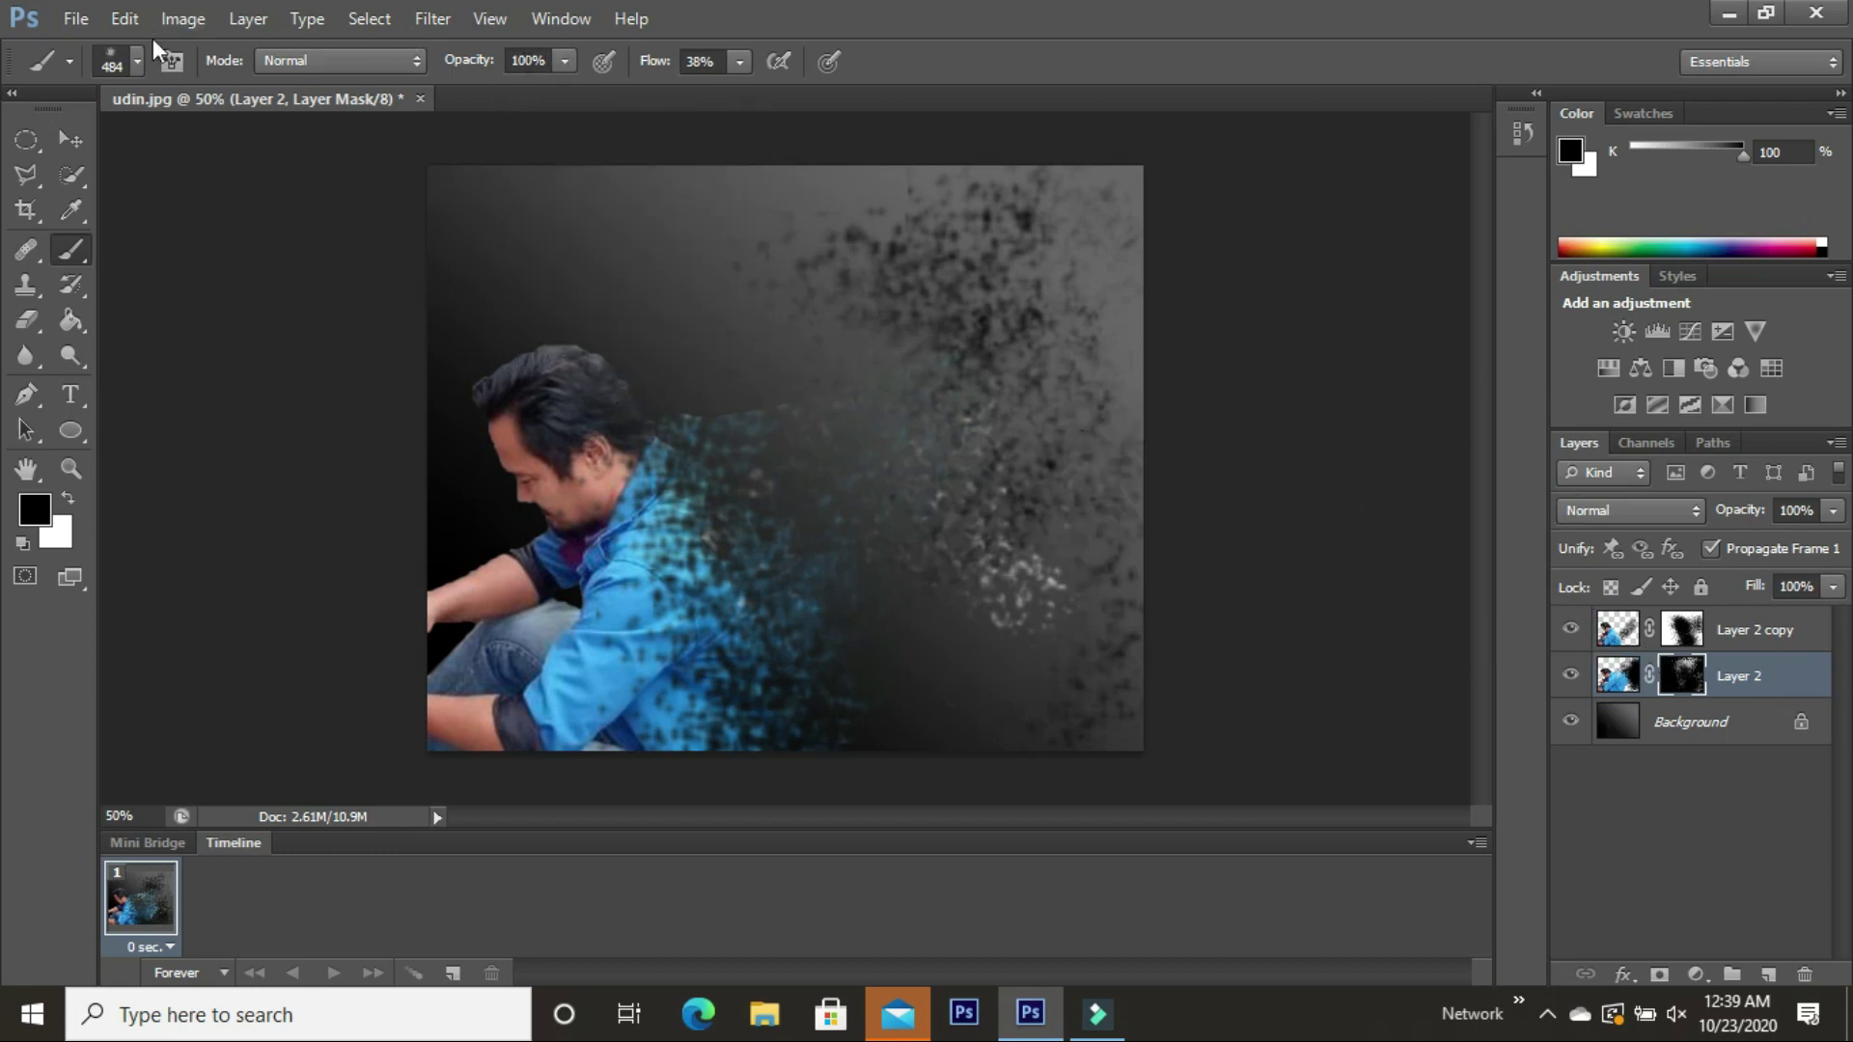
Switch to the 39 px spatter brush preset and enlarge it to 172 px
left_click(141, 61)
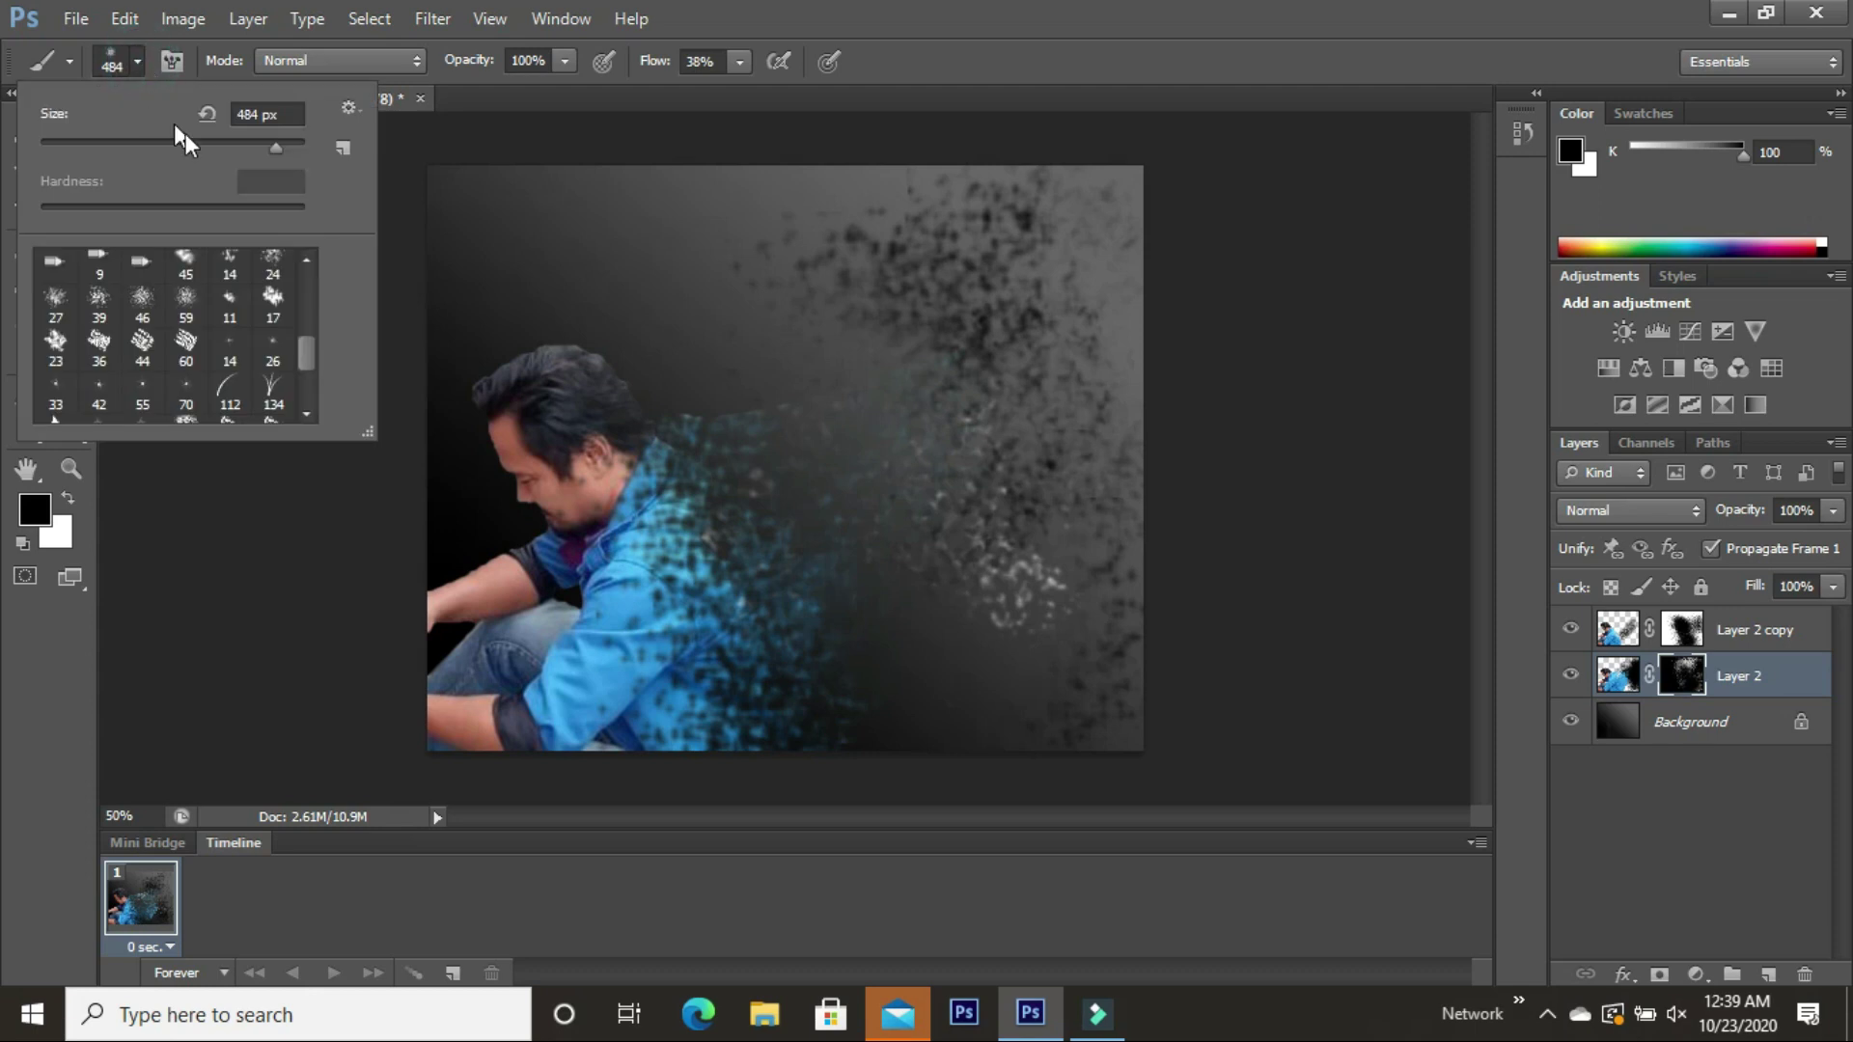
left_click(205, 141)
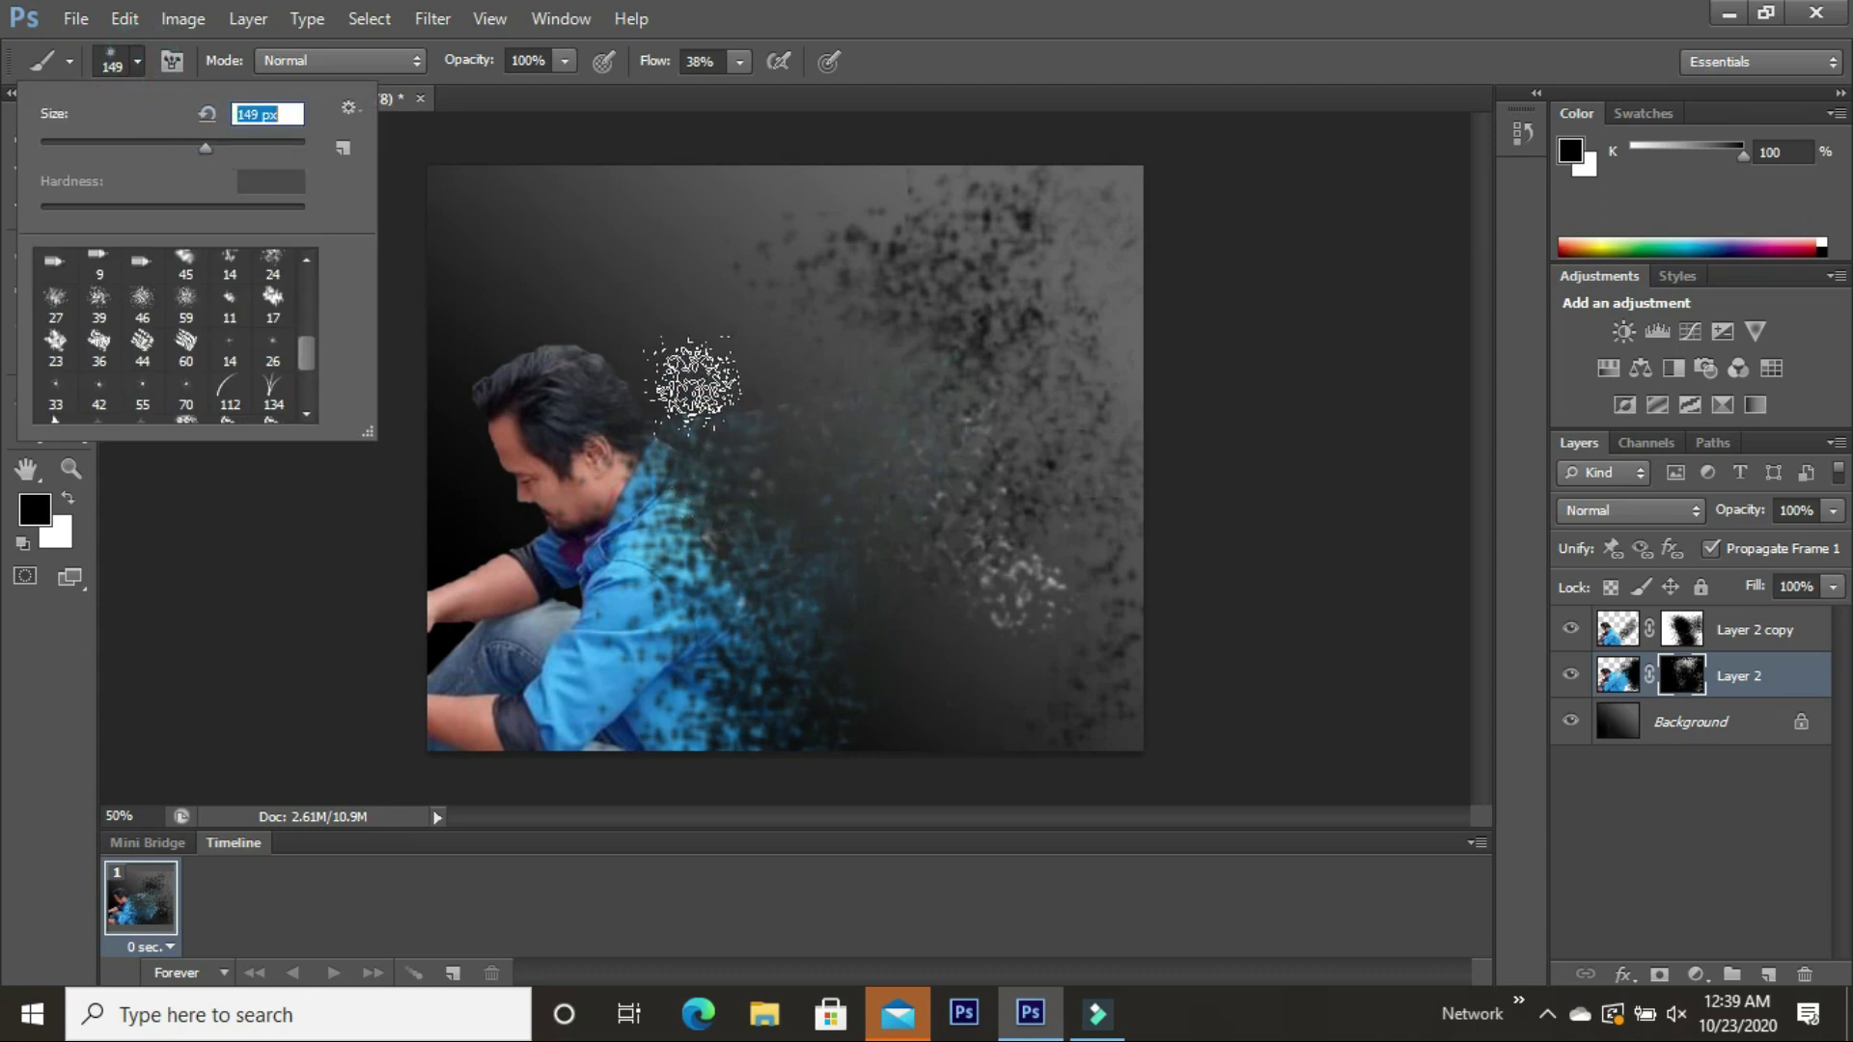
left_click(230, 137)
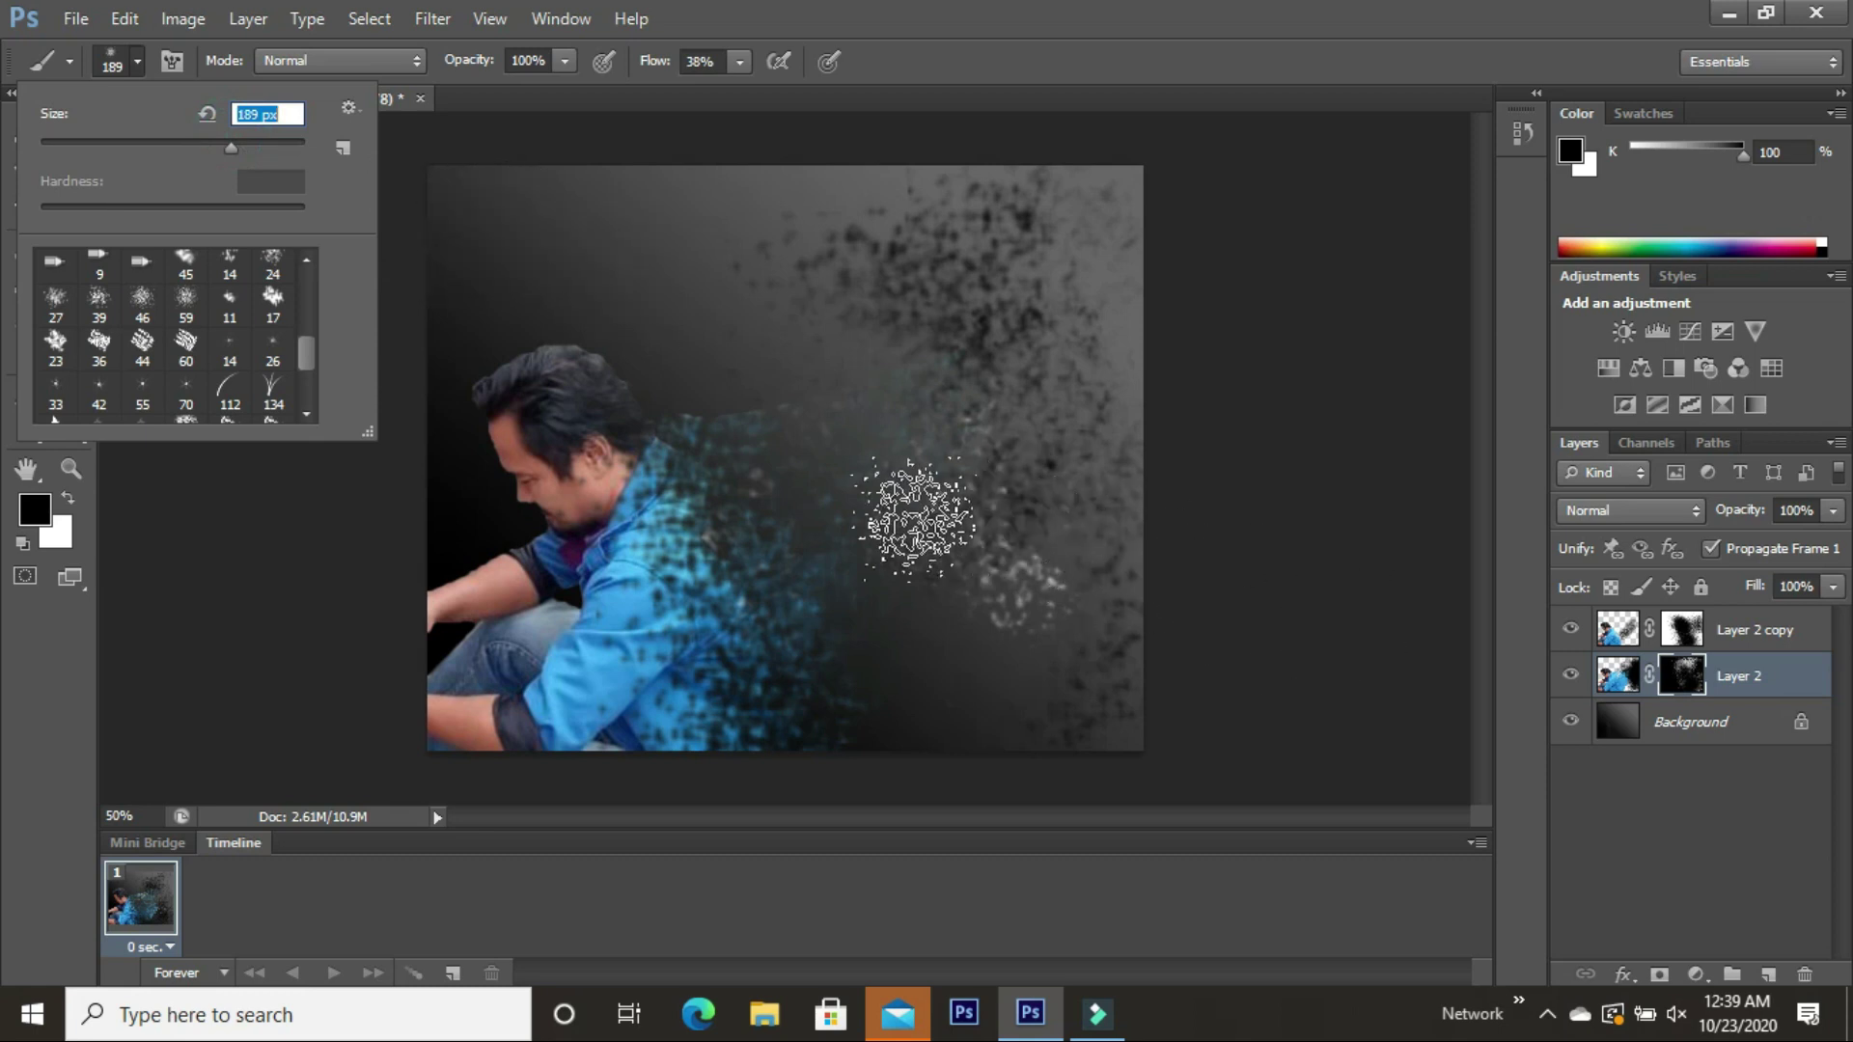
left_click(100, 307)
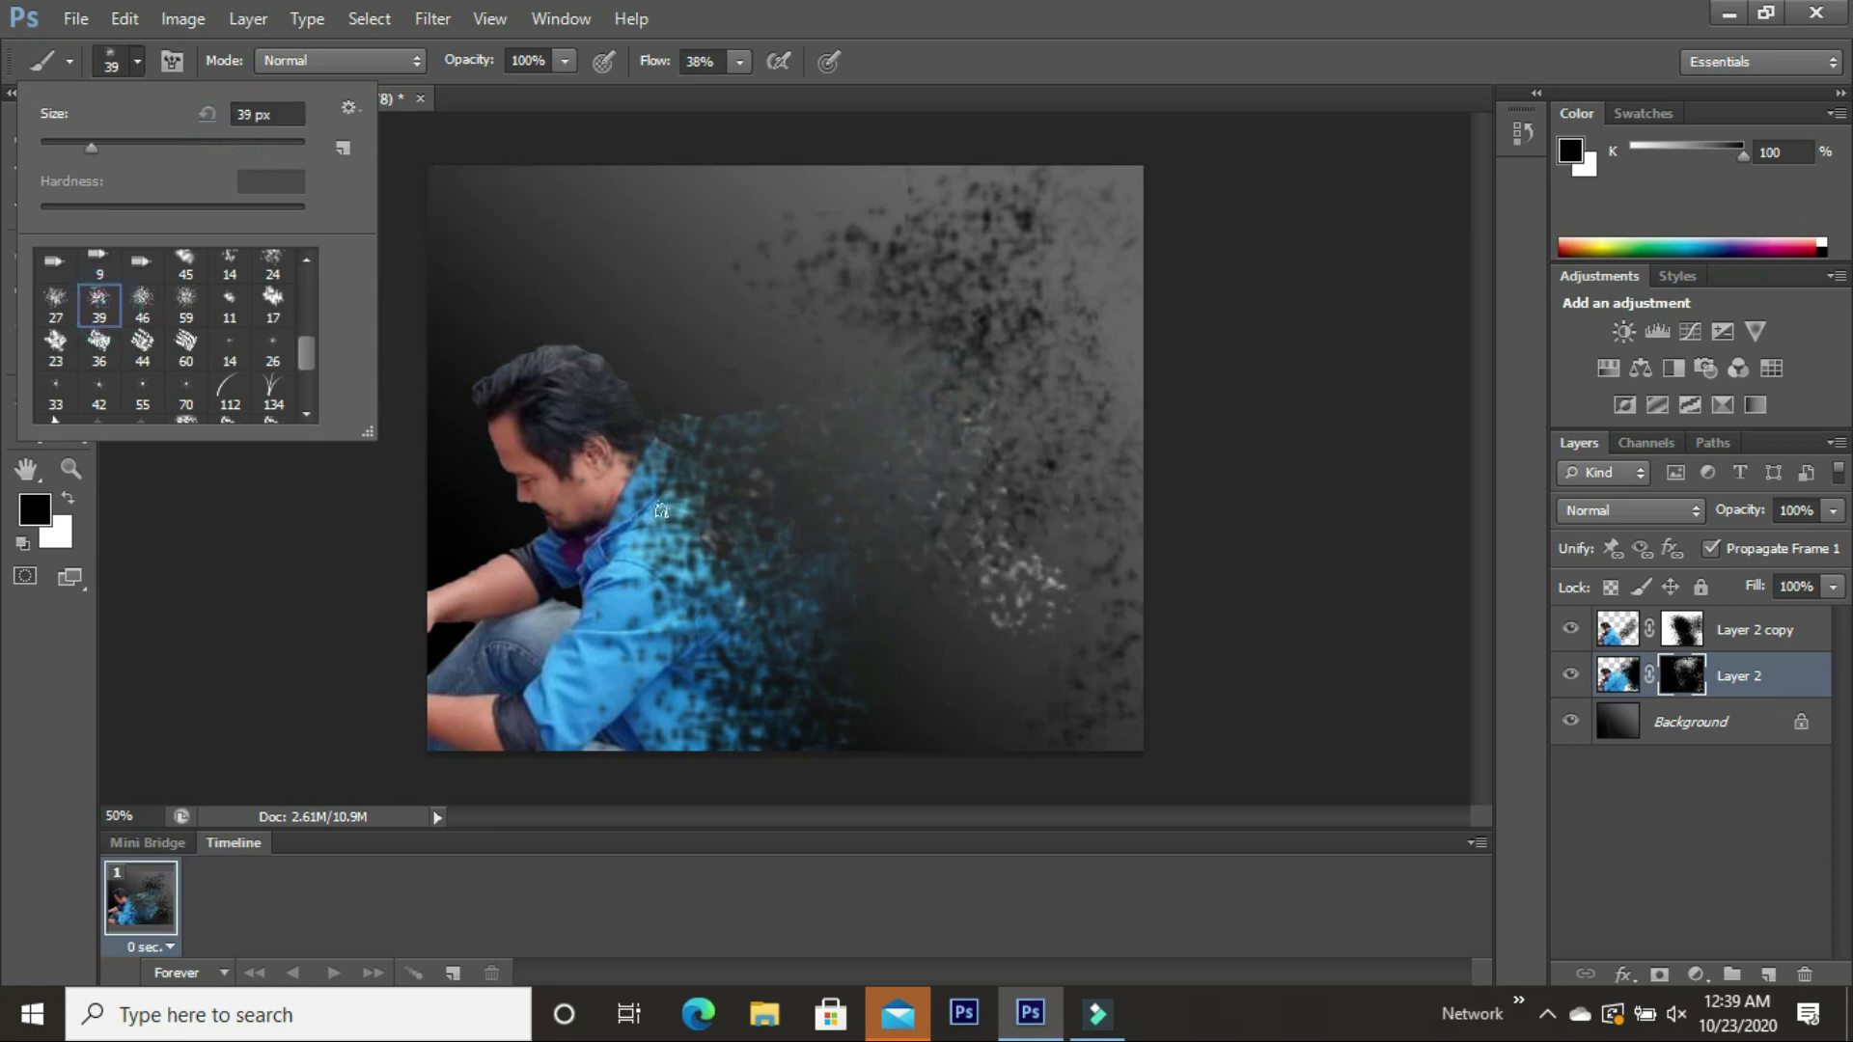
left_click(220, 137)
key("Return")
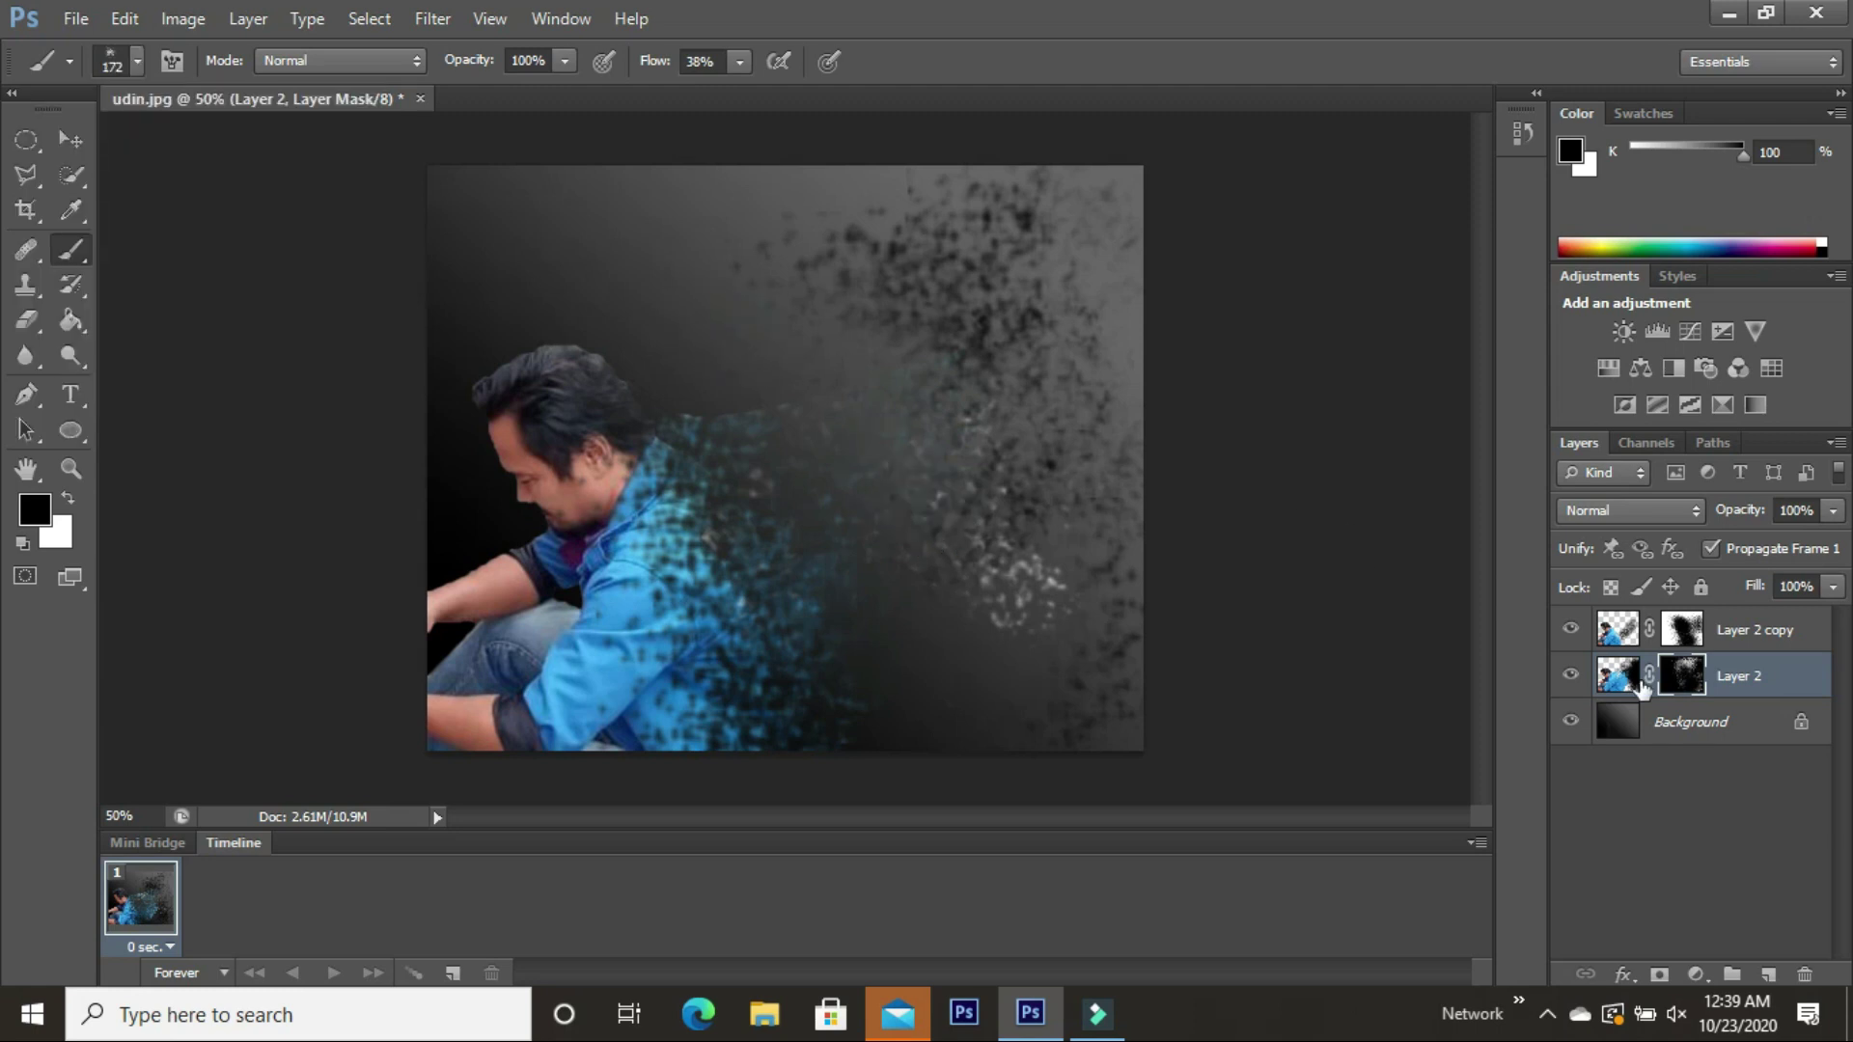
Target Layer 2 copy's mask, swap the foreground colour to white, and dab specks behind the jacket and down to the image's lower edge
left_click(1698, 636)
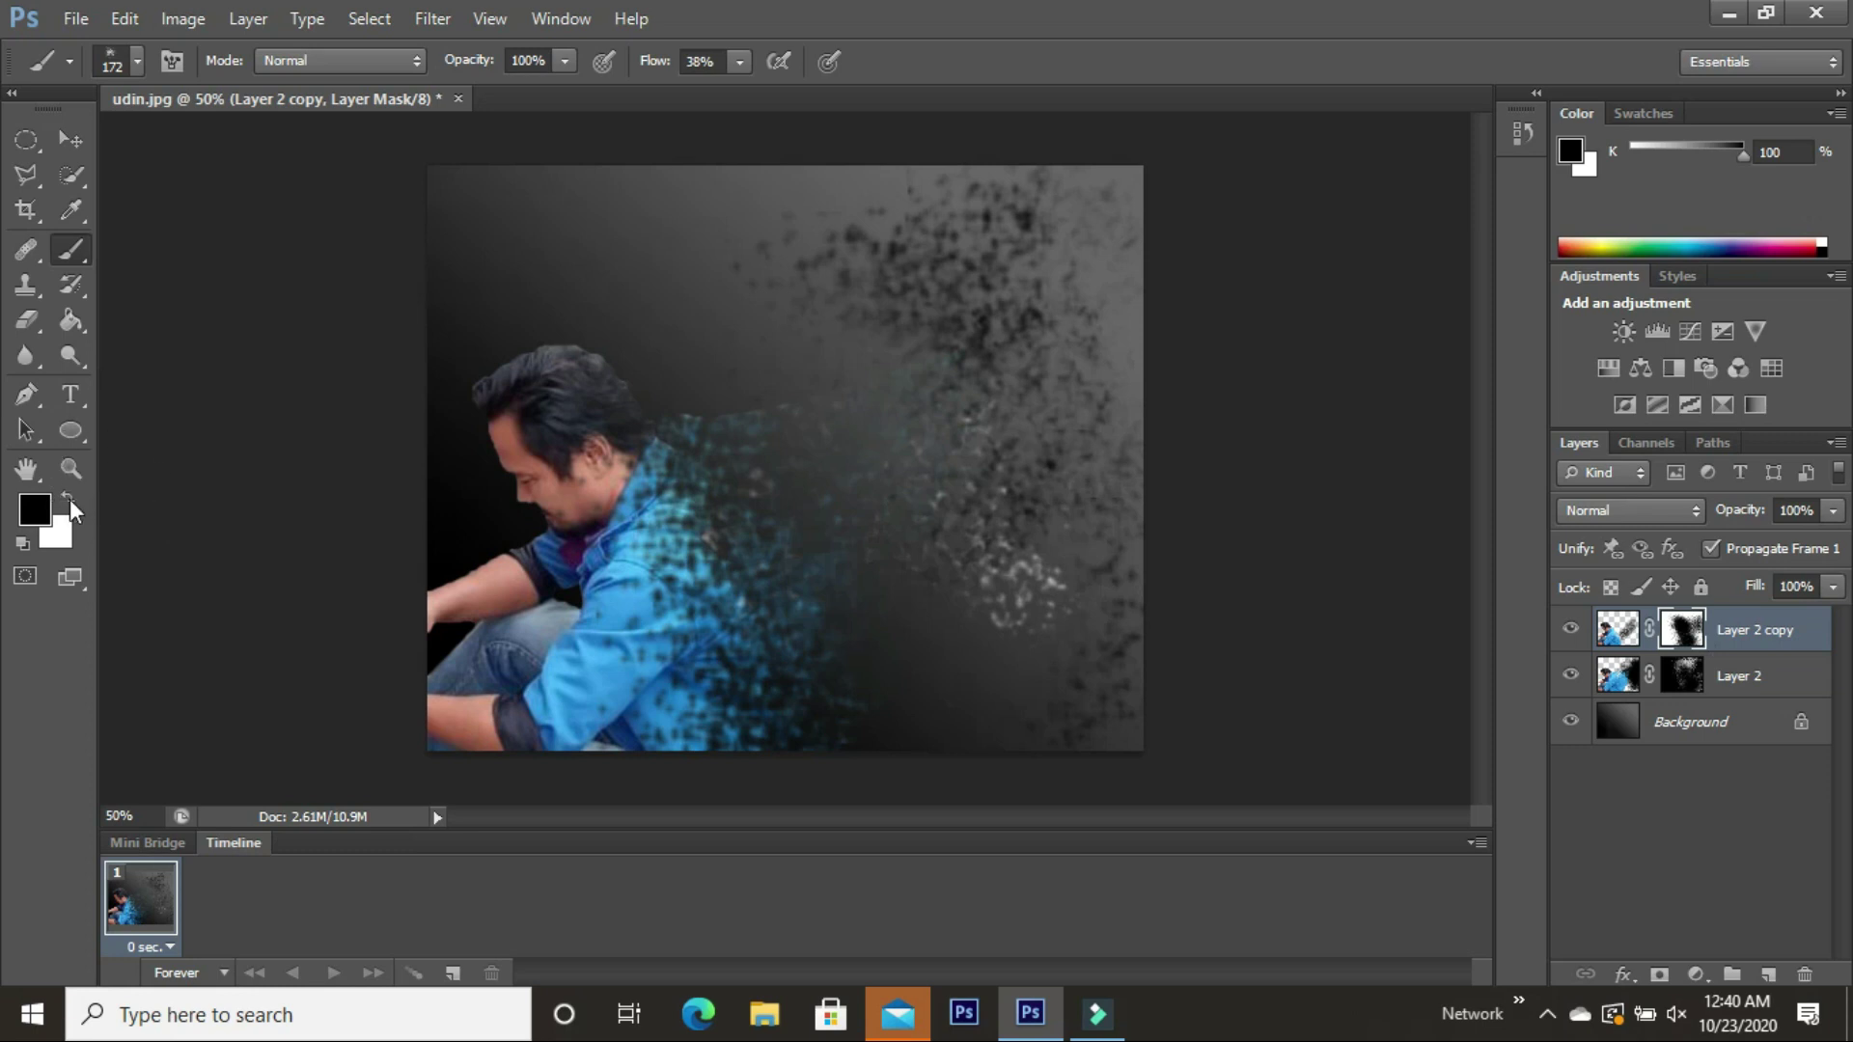
left_click(854, 550)
left_click(815, 472)
mouse_move(881, 476)
left_mouse_down()
mouse_move(926, 666)
mouse_move(805, 565)
mouse_move(1013, 415)
mouse_move(887, 381)
left_mouse_up()
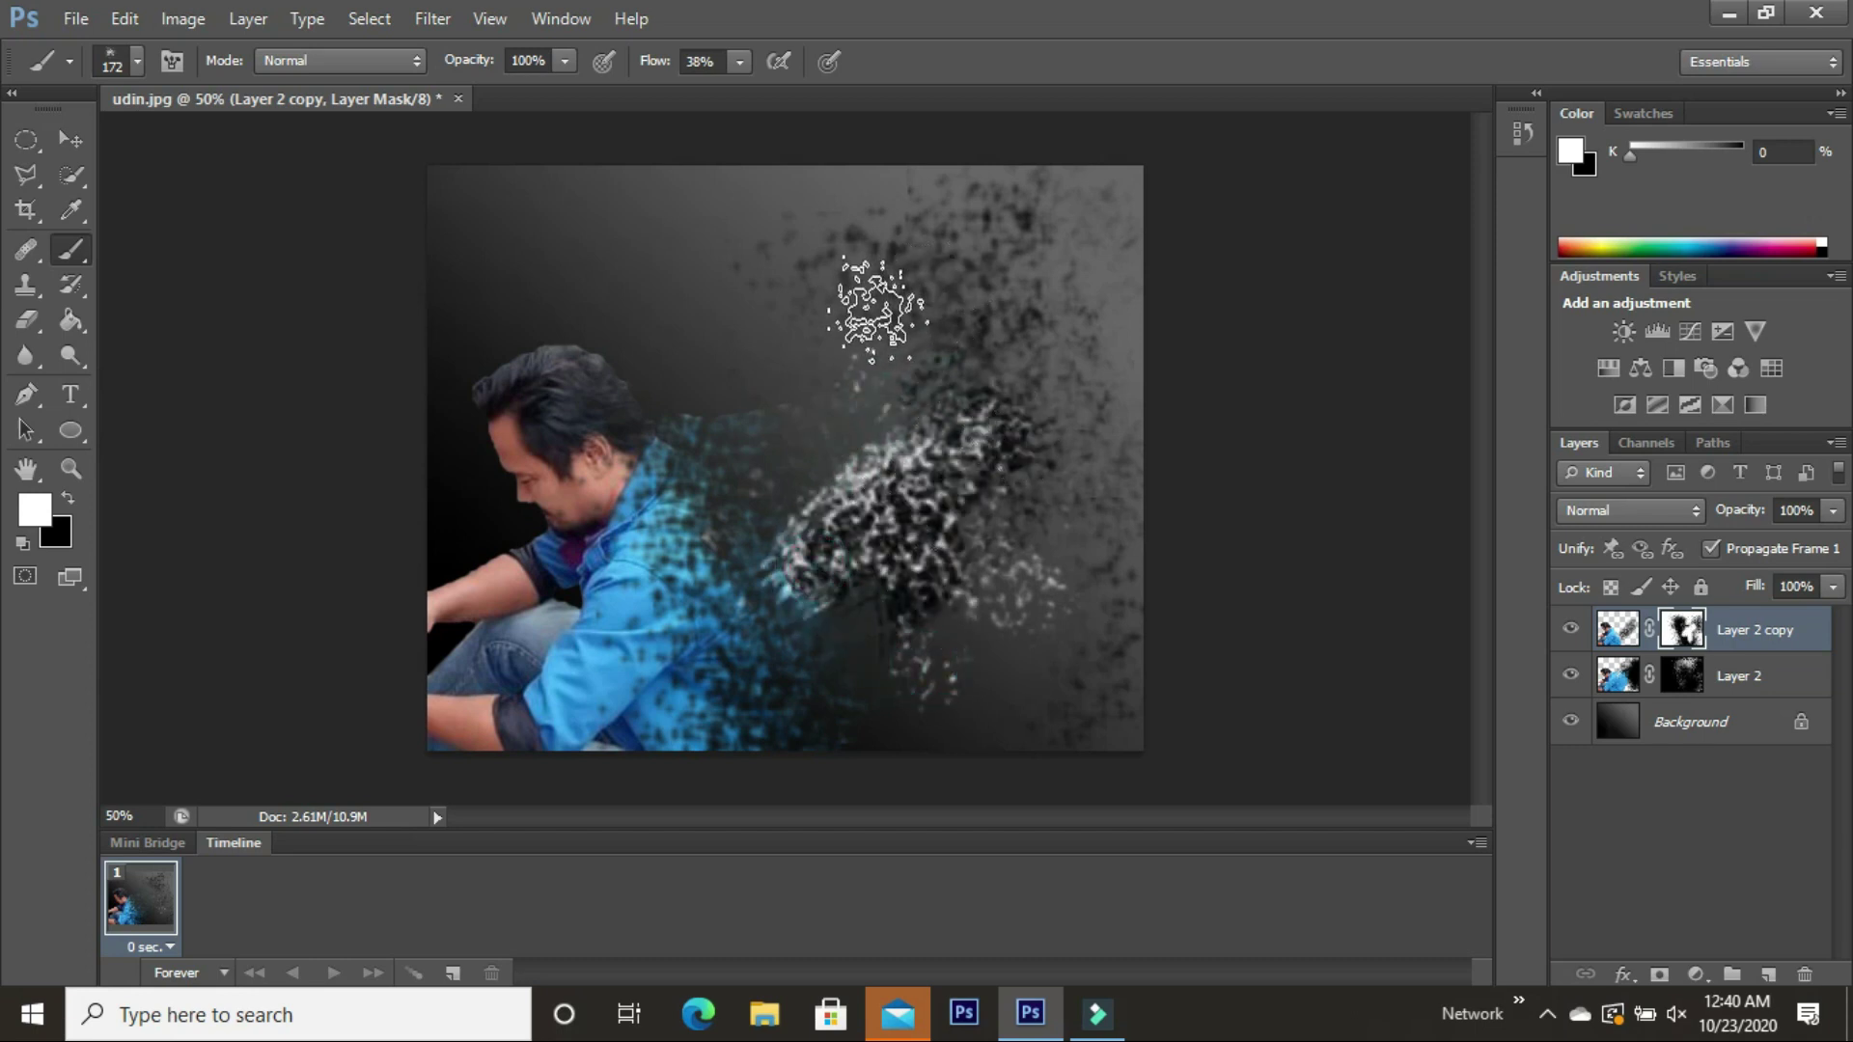
mouse_move(736, 417)
left_mouse_down()
mouse_move(780, 330)
mouse_move(794, 412)
mouse_move(808, 359)
mouse_move(863, 359)
mouse_move(901, 595)
mouse_move(949, 634)
mouse_move(877, 695)
left_mouse_up()
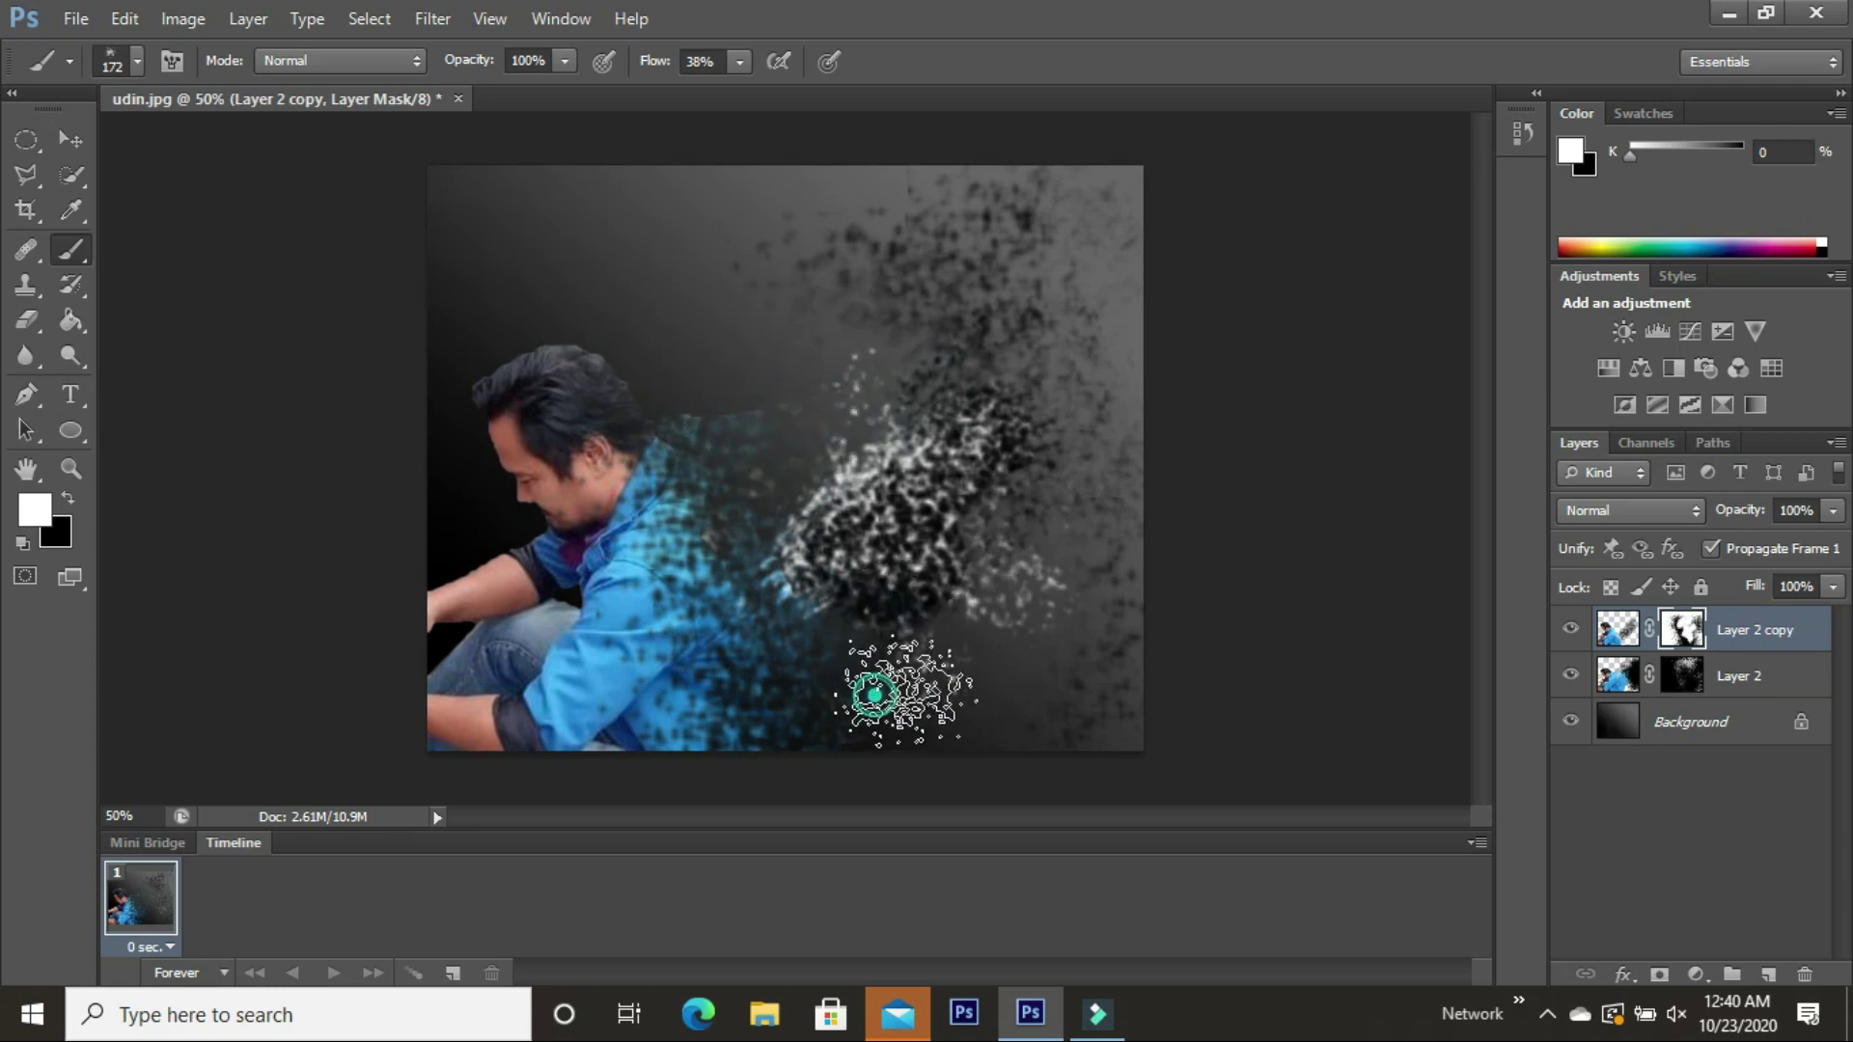
left_click(1029, 674)
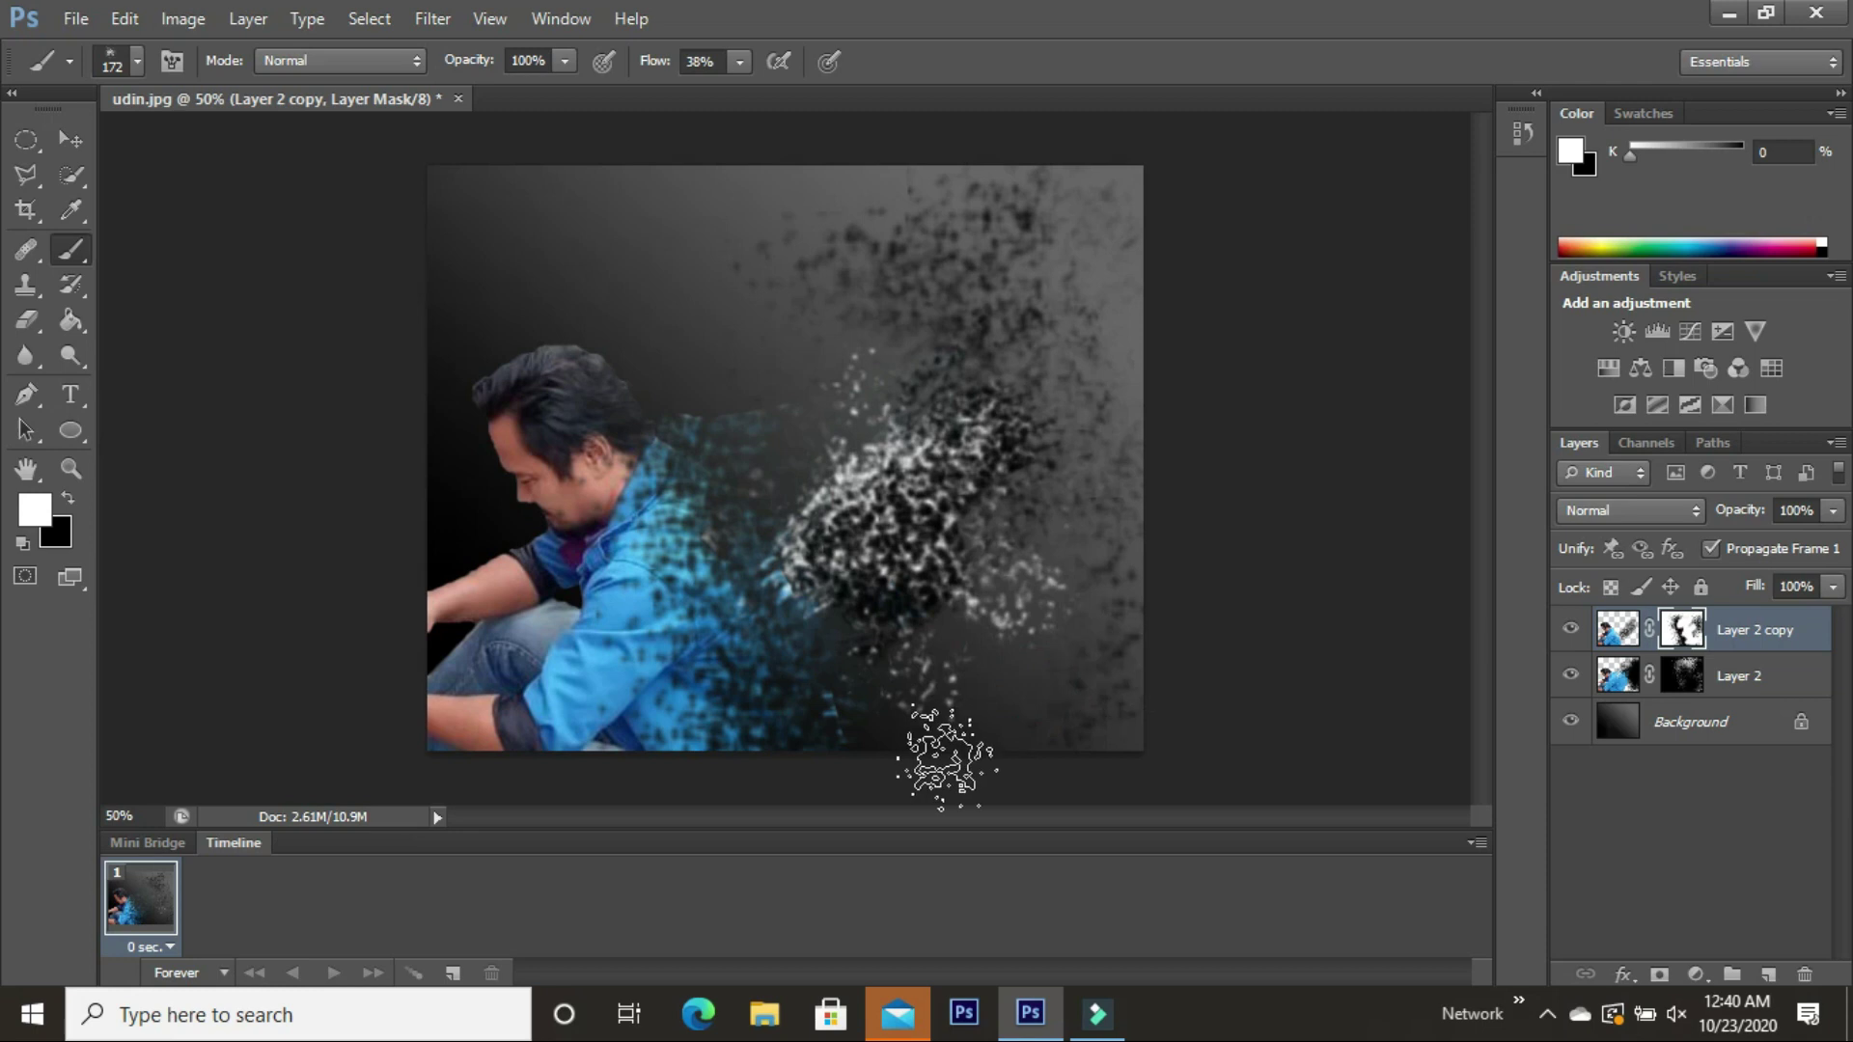
left_click(959, 728)
left_click(1081, 664)
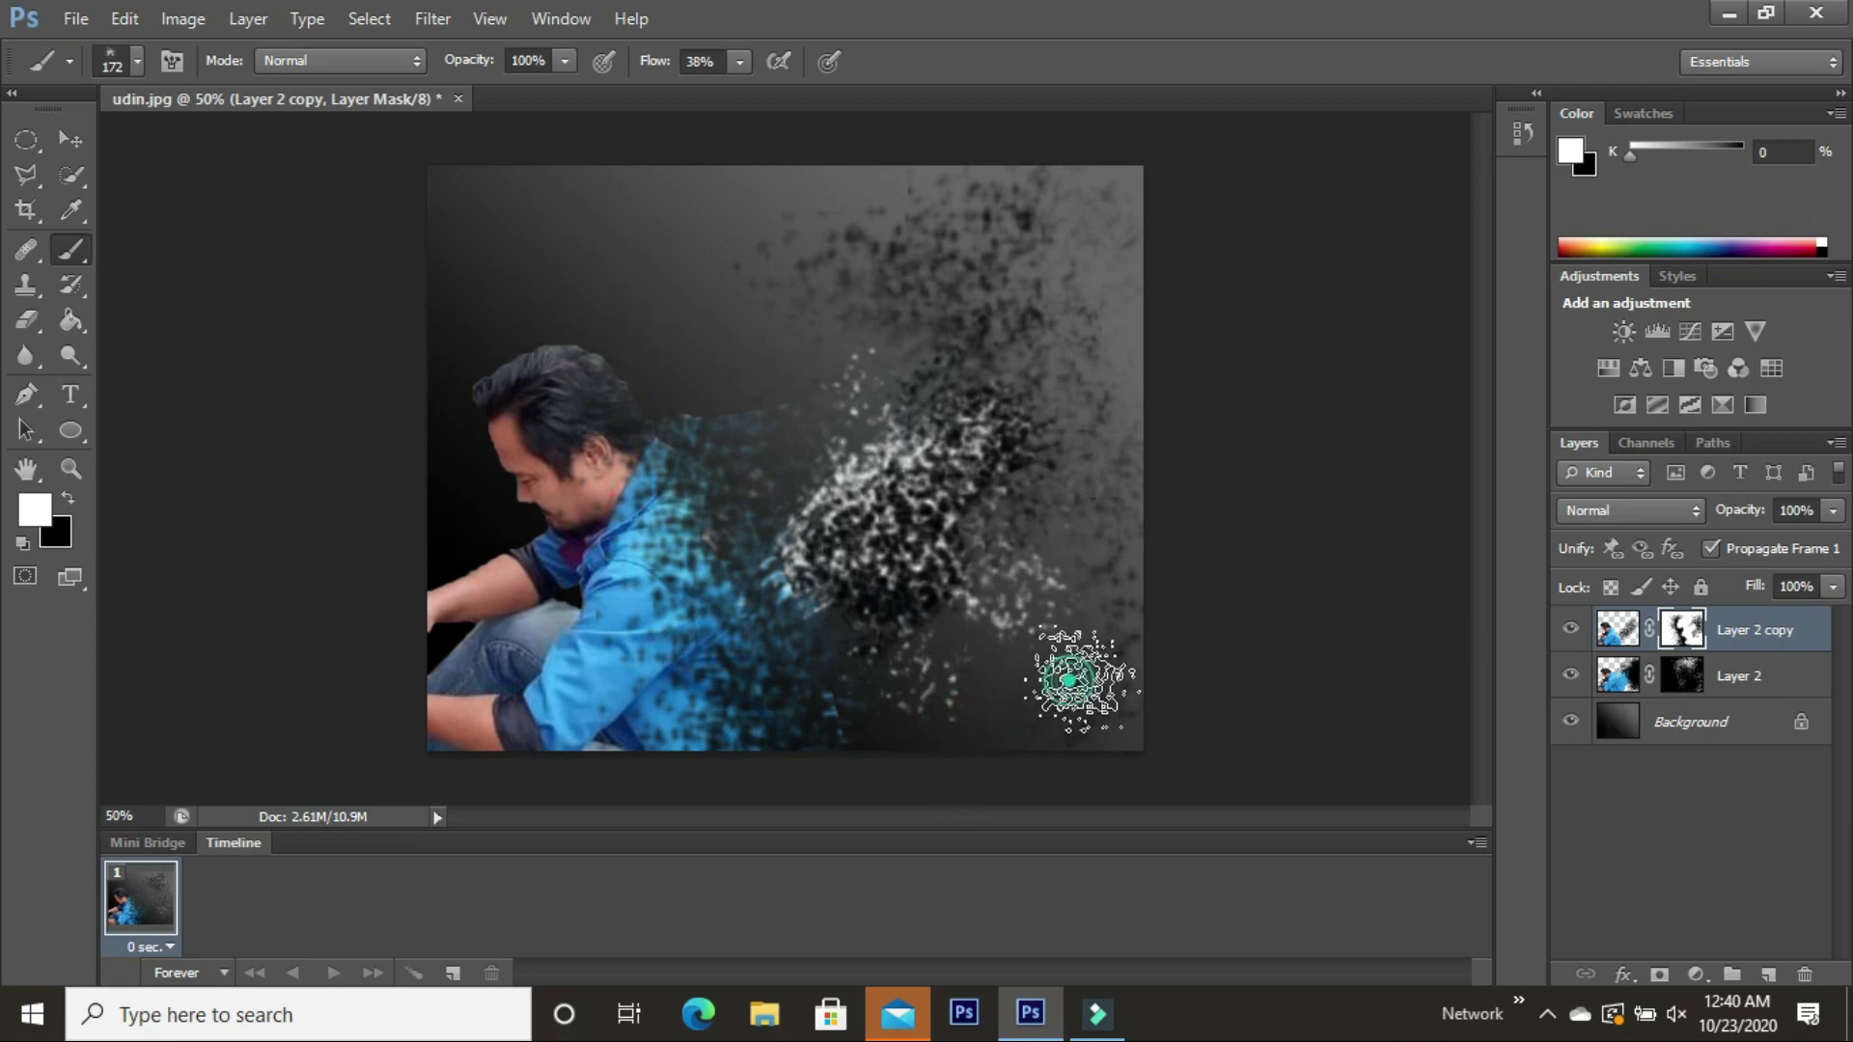
left_click(1017, 676)
left_click(997, 678)
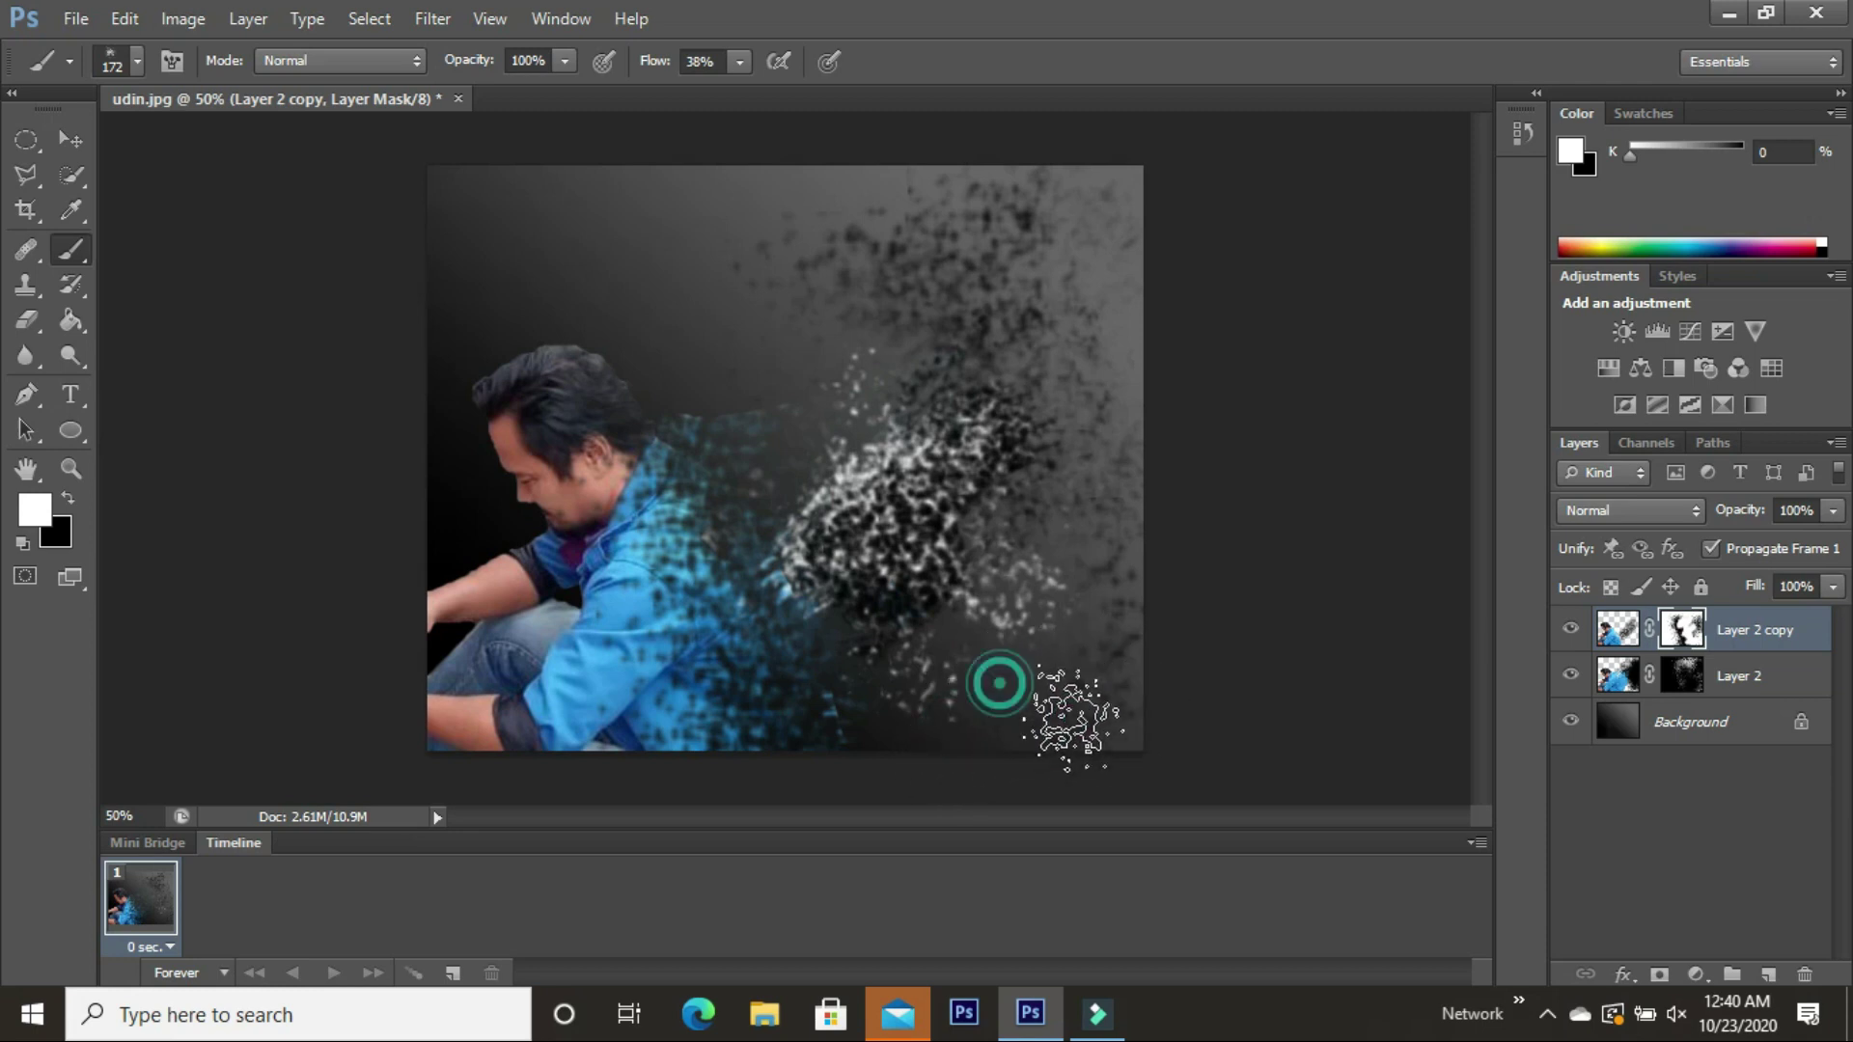
Target Layer 2's mask and dab white specks over the bright particle cluster behind the jacket
left_click(1698, 680)
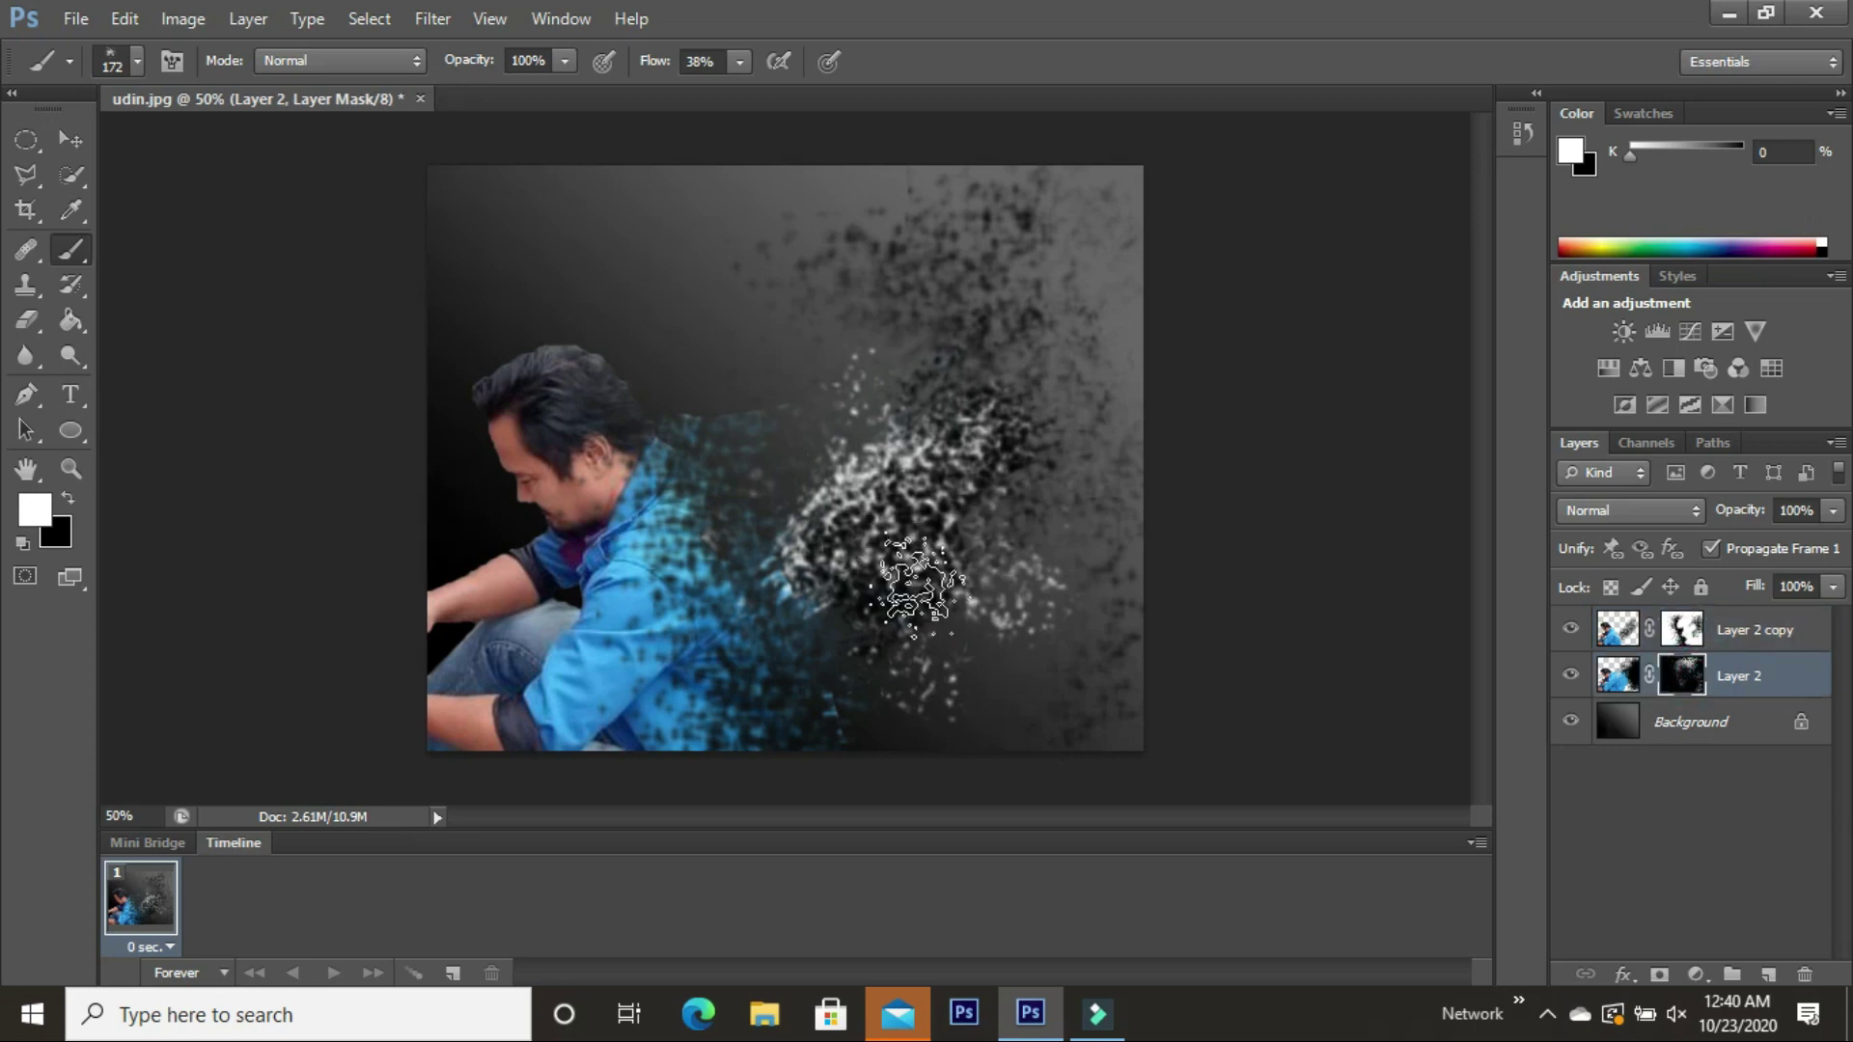
left_click(888, 505)
left_click(806, 526)
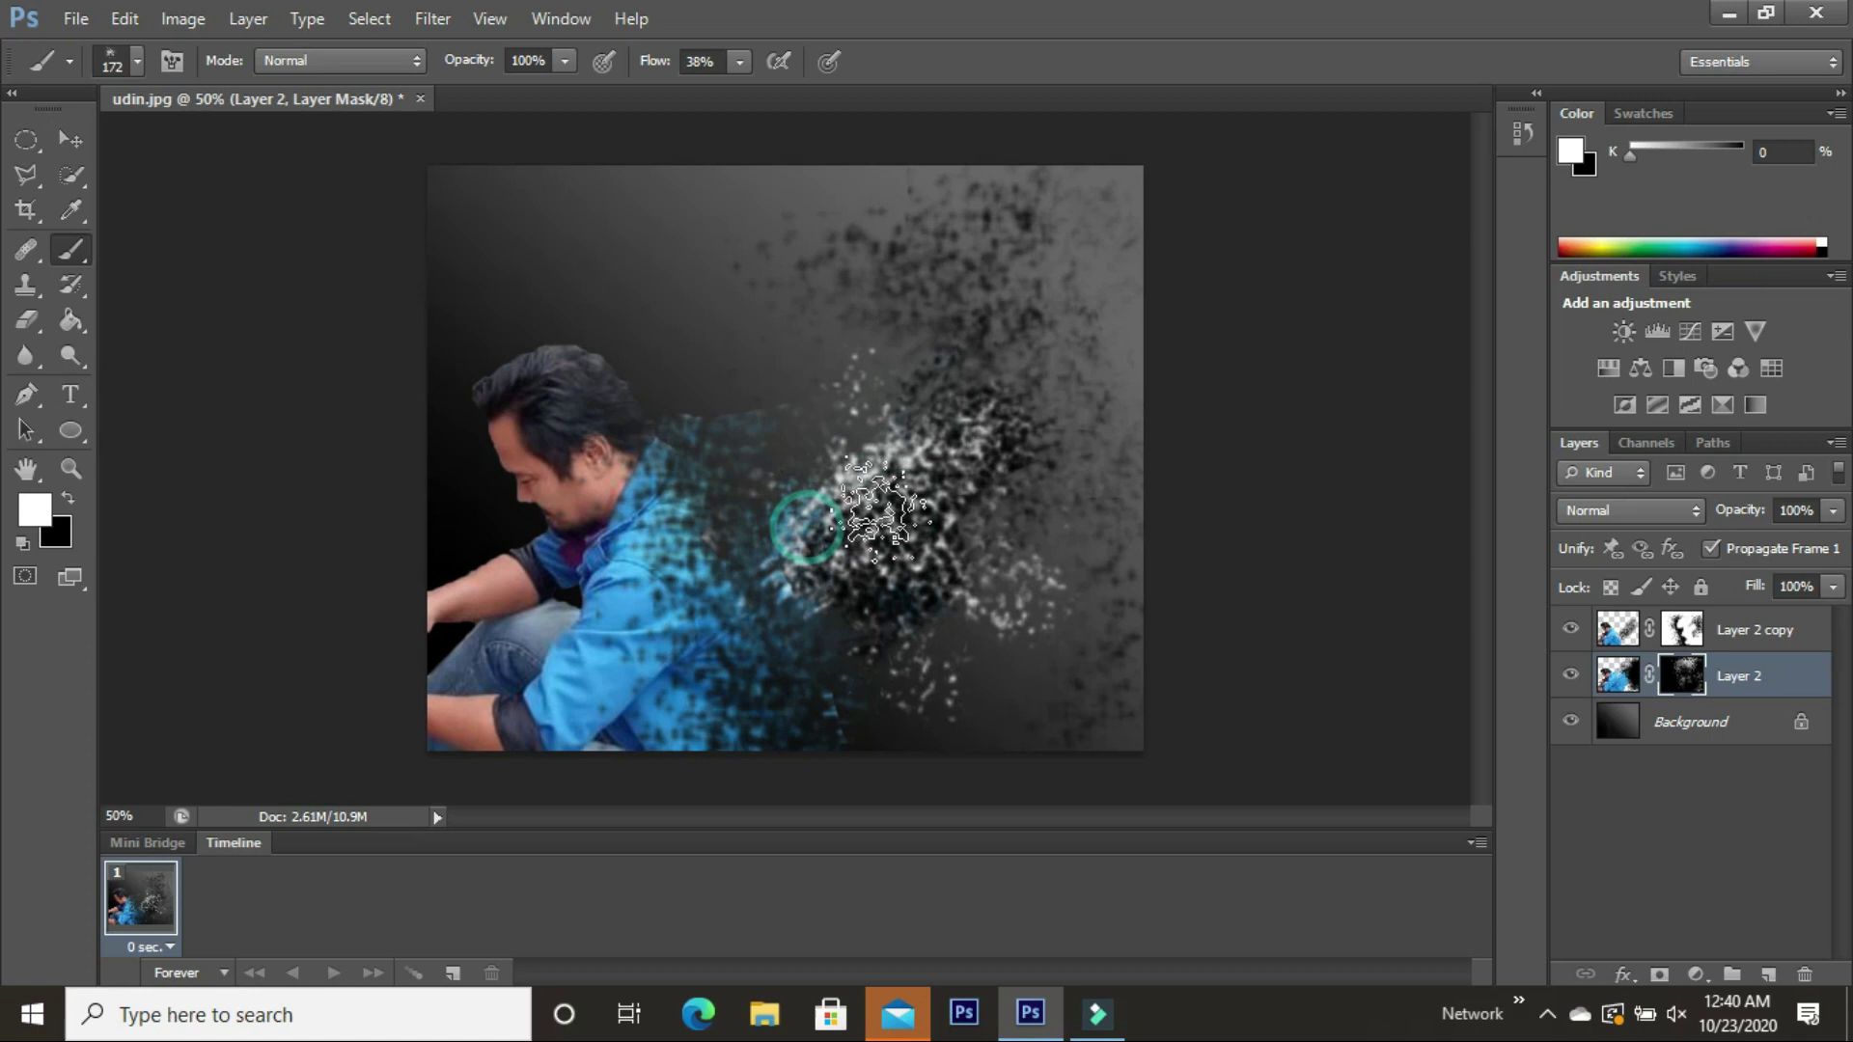
left_click(926, 555)
left_click(1010, 444)
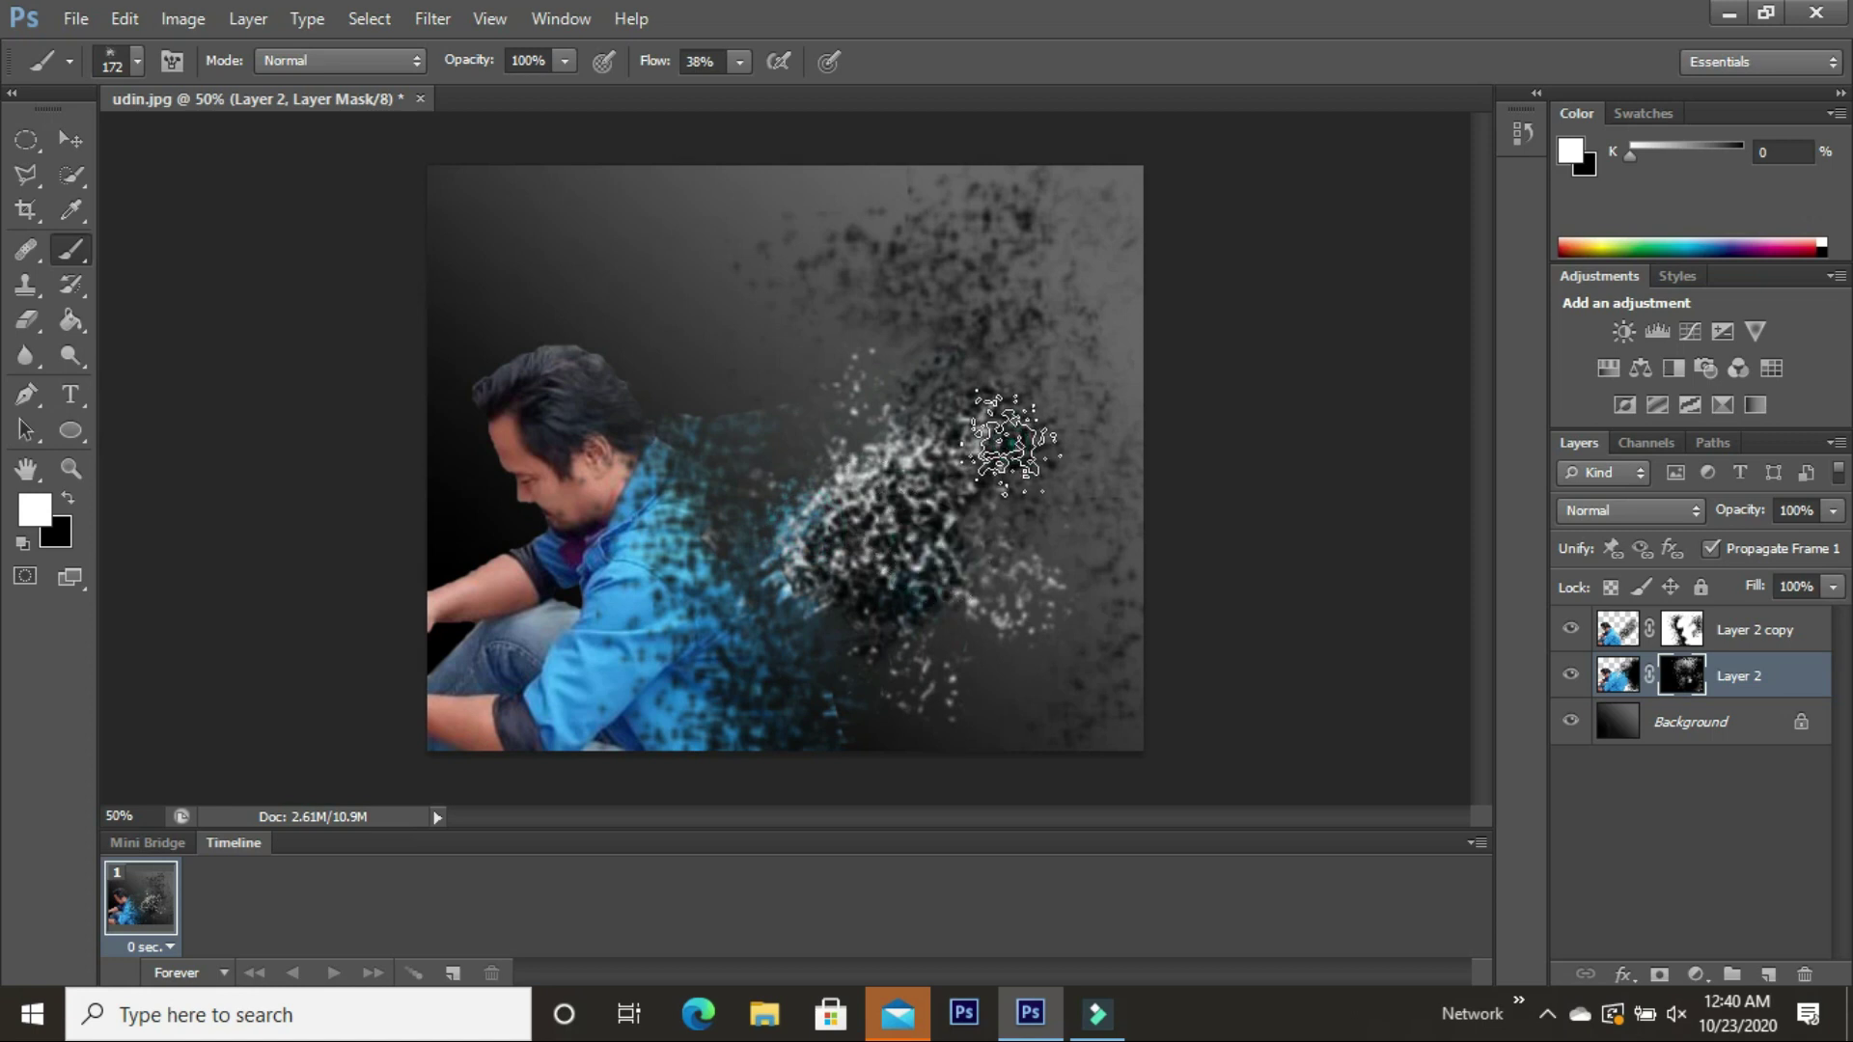
Try a white brush stroke on Layer 2's mask across the upper-right particles, and undo it
mouse_move(1067, 364)
left_mouse_down()
mouse_move(1109, 290)
mouse_move(993, 322)
left_mouse_up()
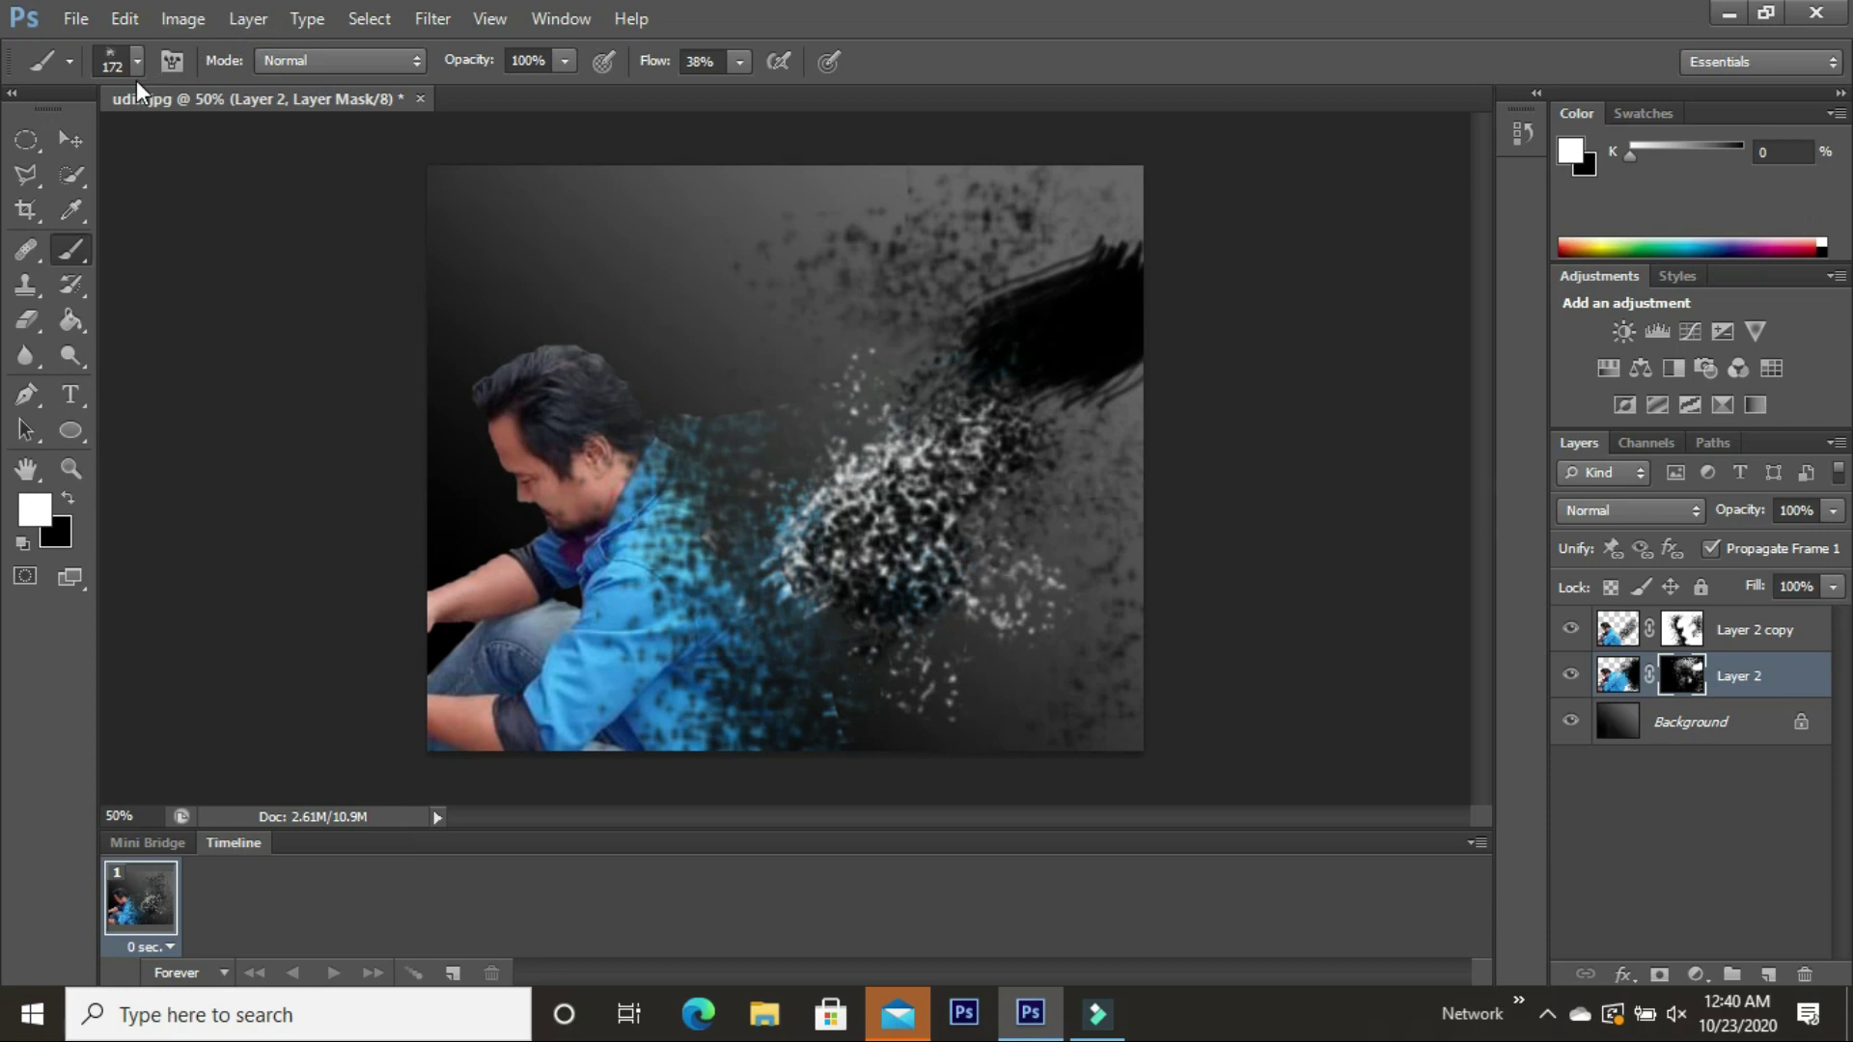
left_click(123, 20)
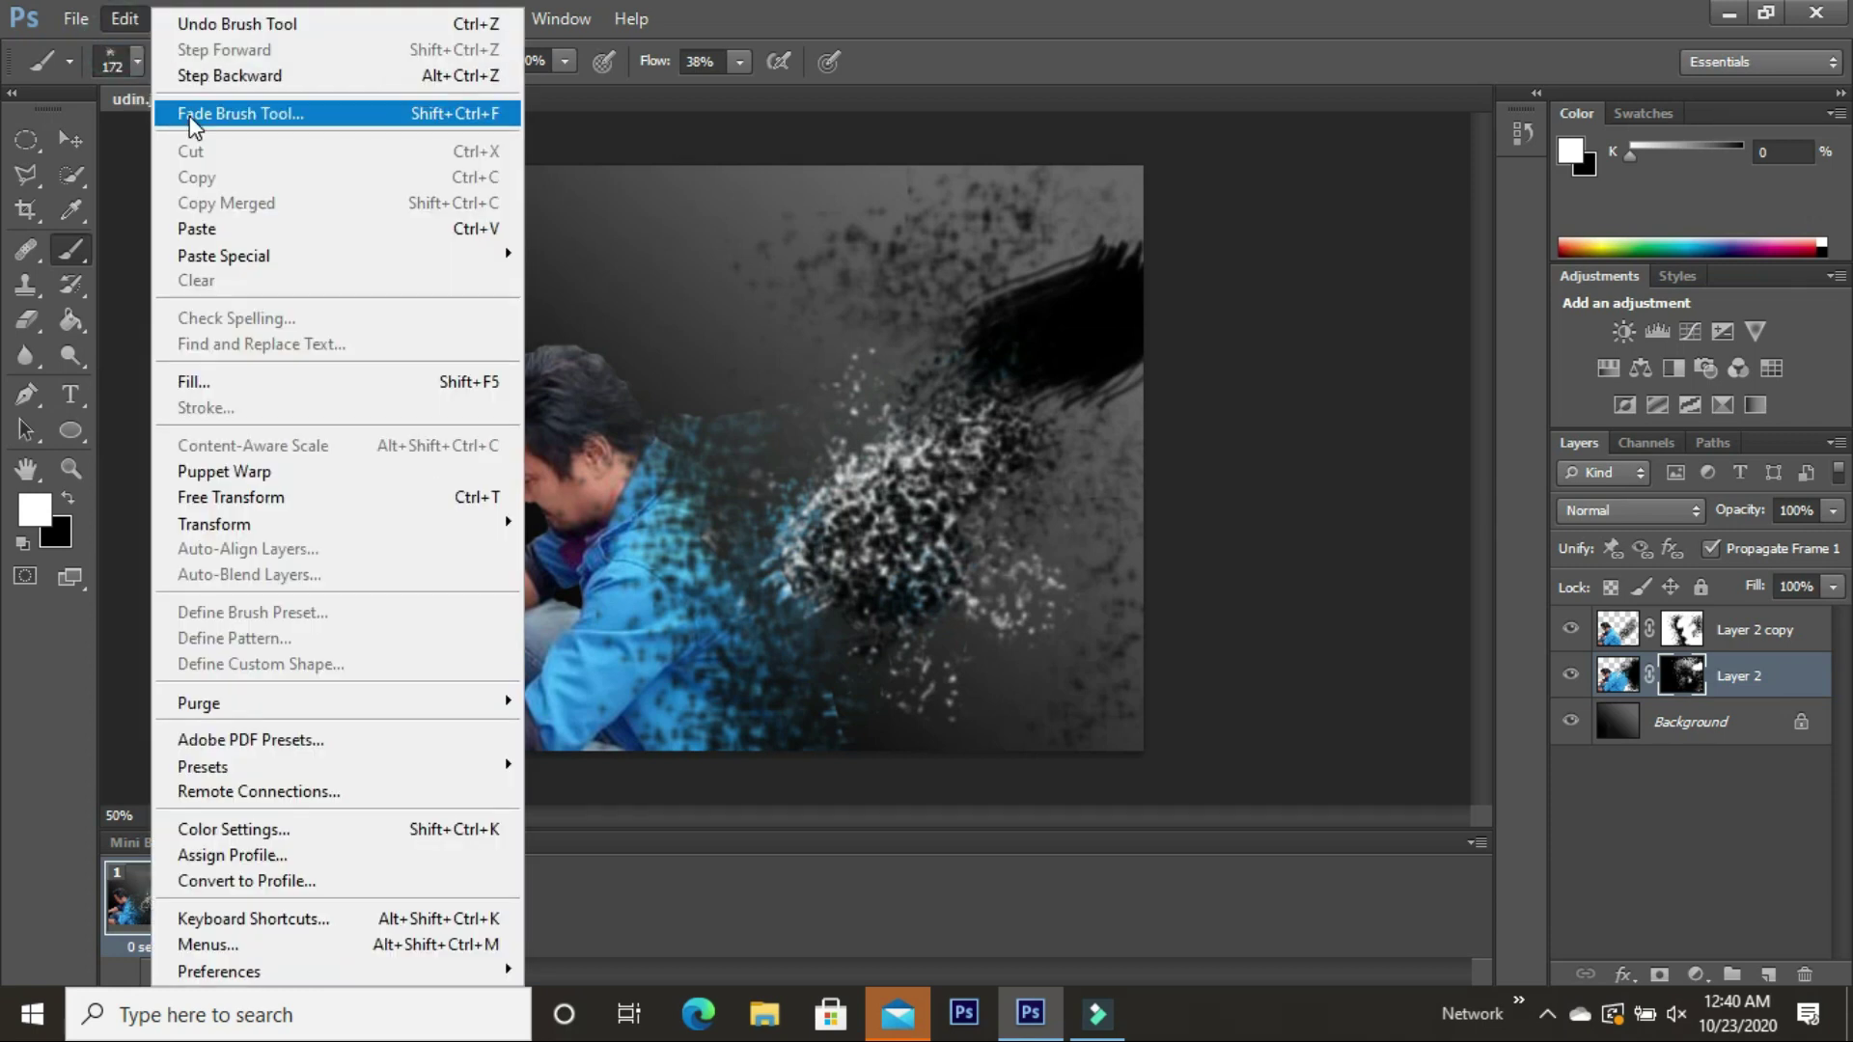
left_click(212, 74)
Dab white on Layer 2's mask above and behind the man's shoulder to reveal stretched jacket specks
left_click(810, 416)
left_click(860, 359)
left_click(858, 357)
left_click(822, 392)
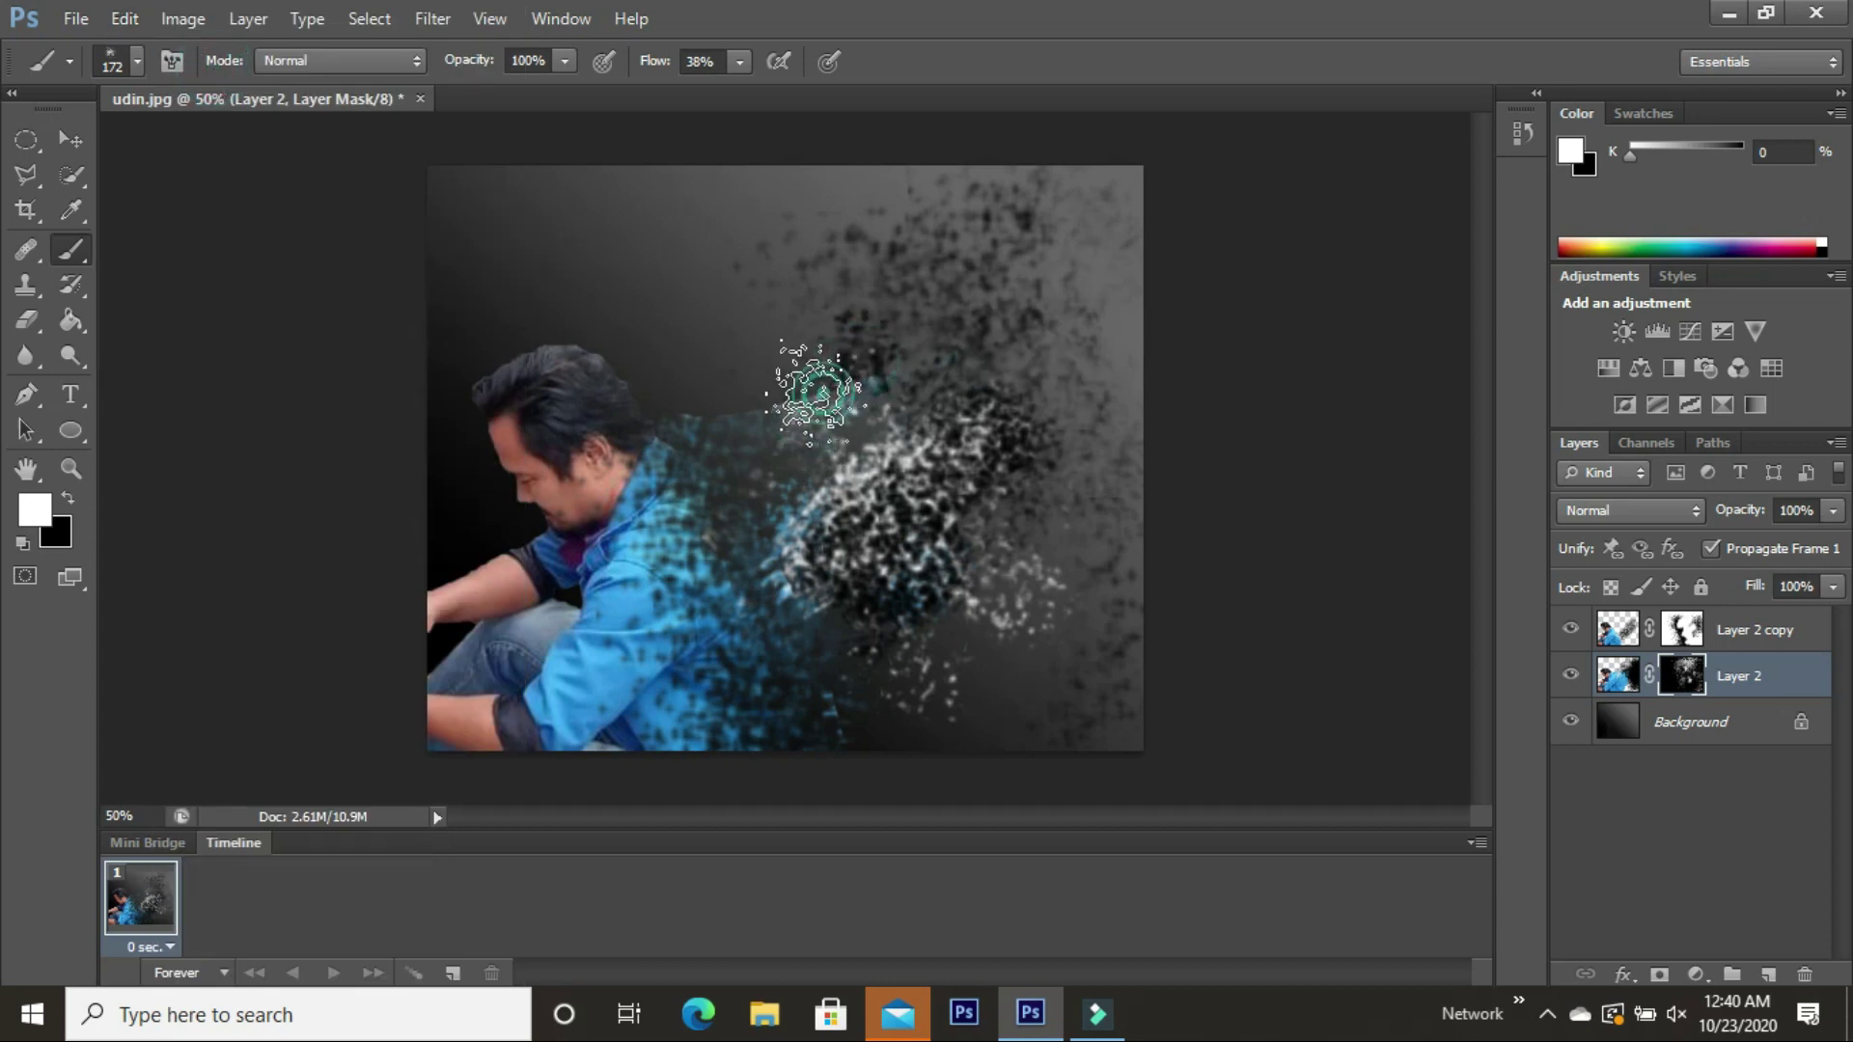
left_click(782, 384)
left_click(784, 333)
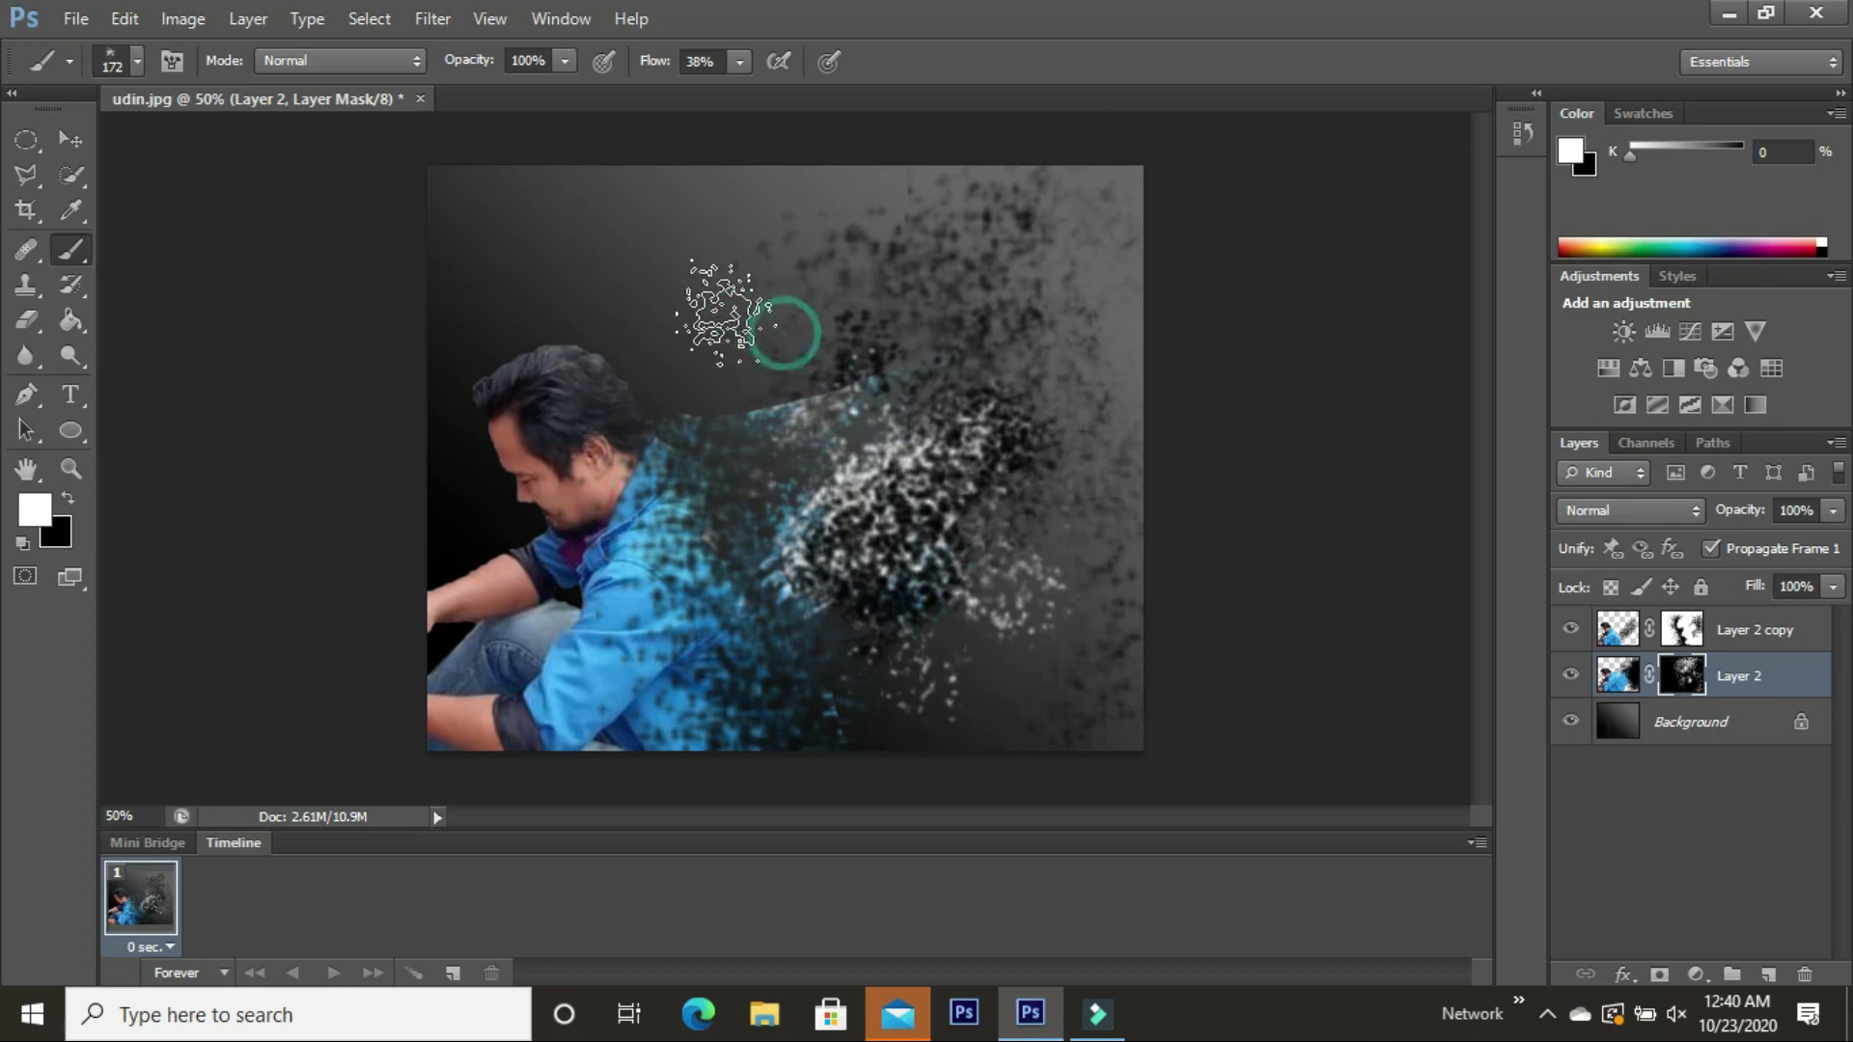
Try a heavier white stroke on Layer 2's mask behind the shoulder, and step back to undo it
left_click(748, 352)
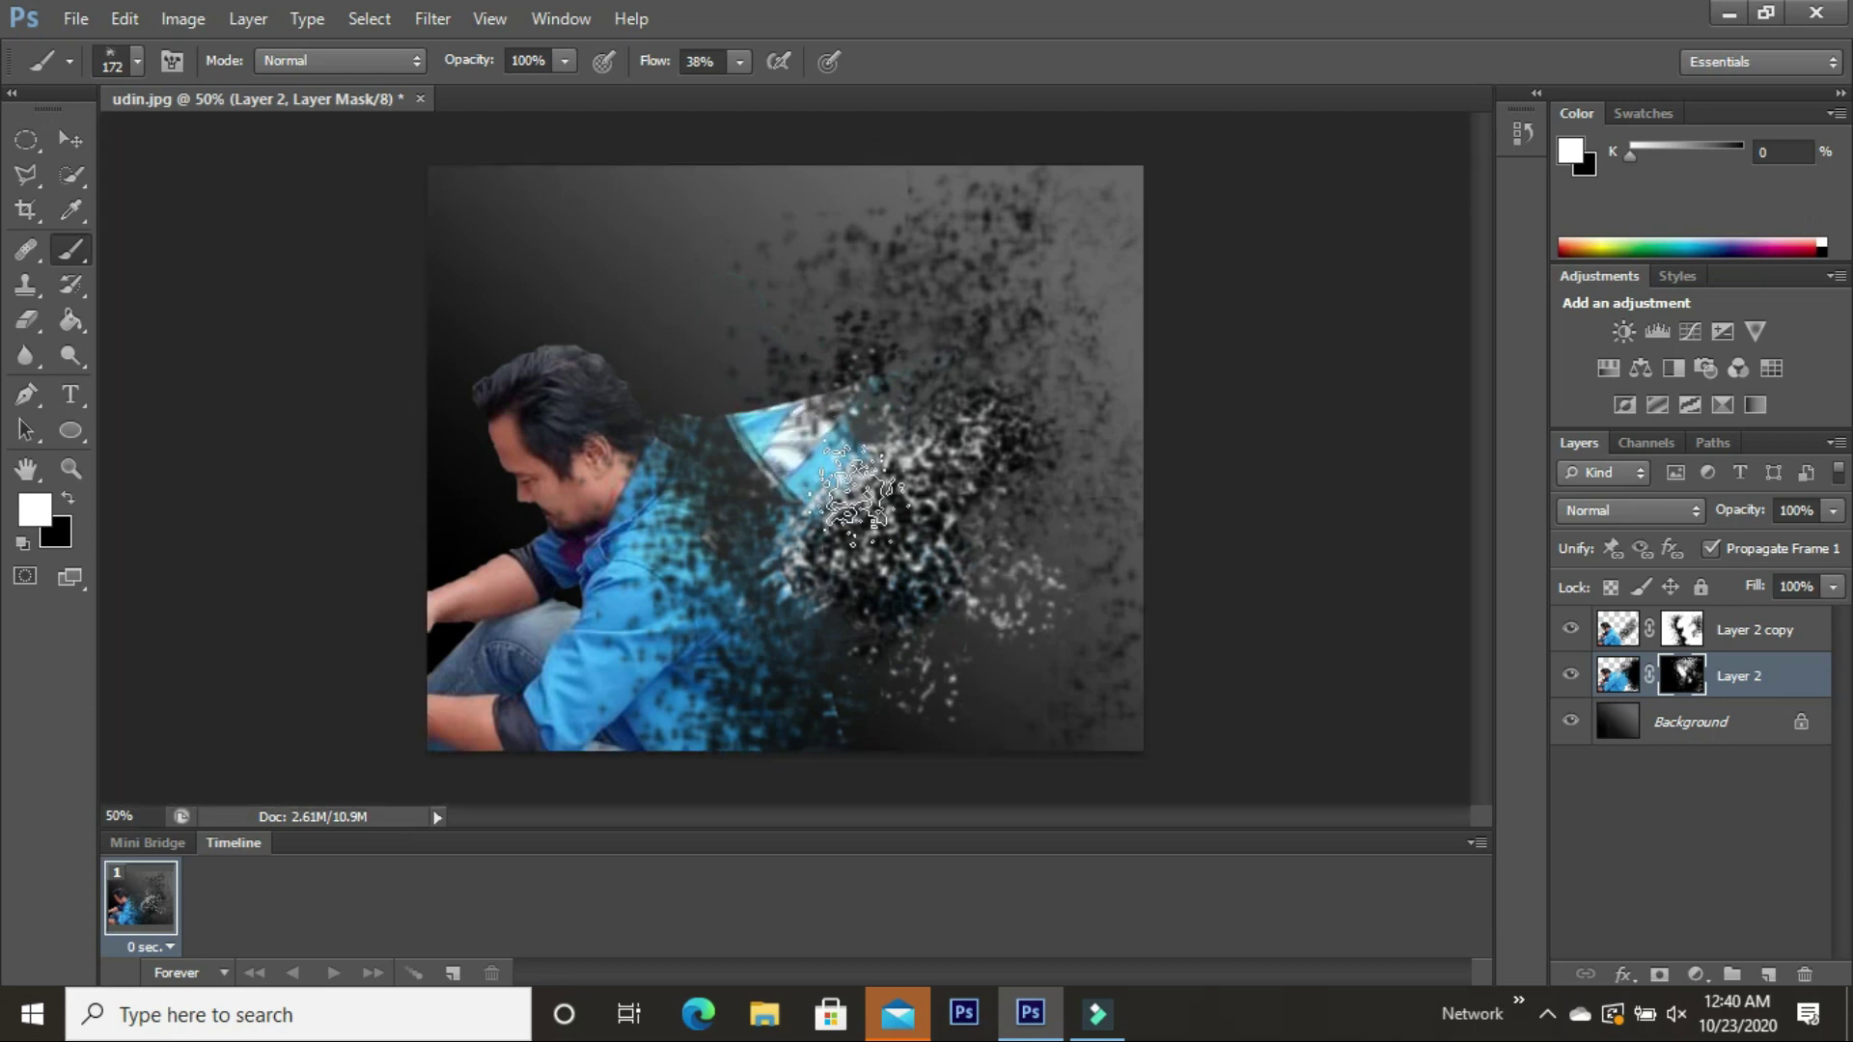
left_click(141, 14)
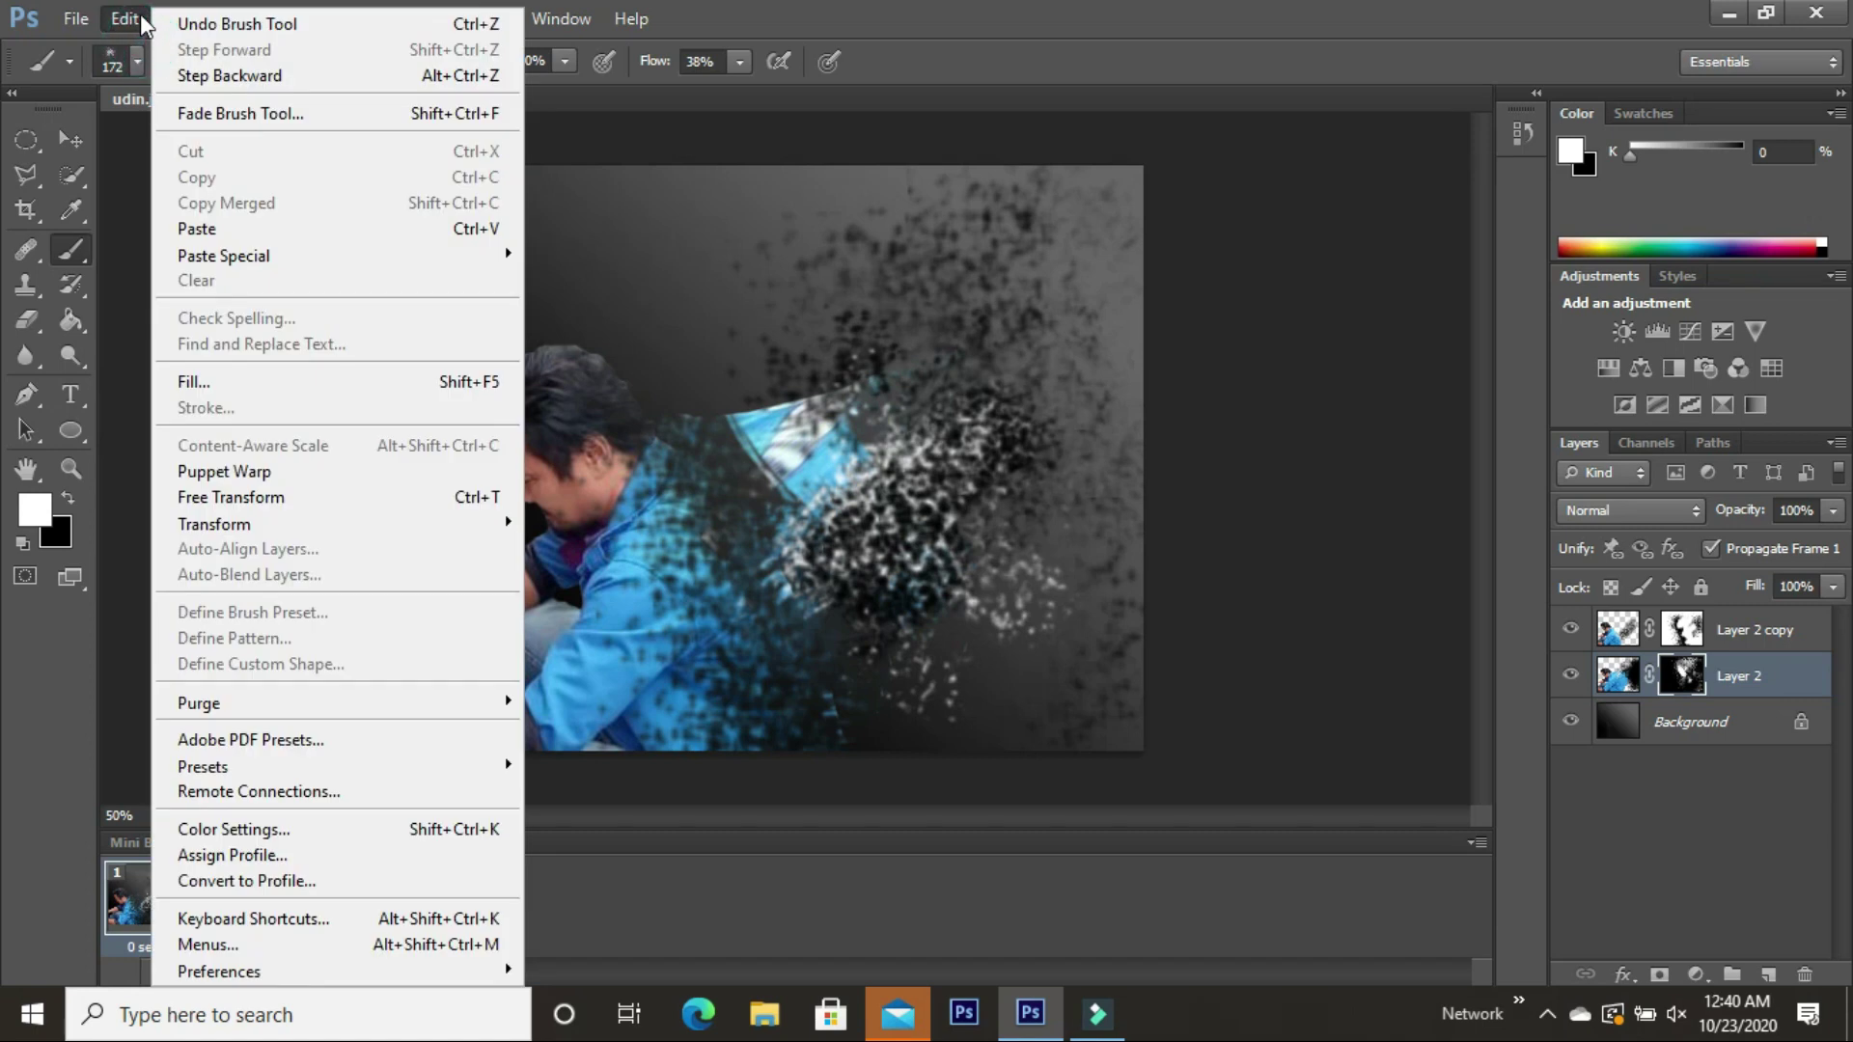
left_click(193, 75)
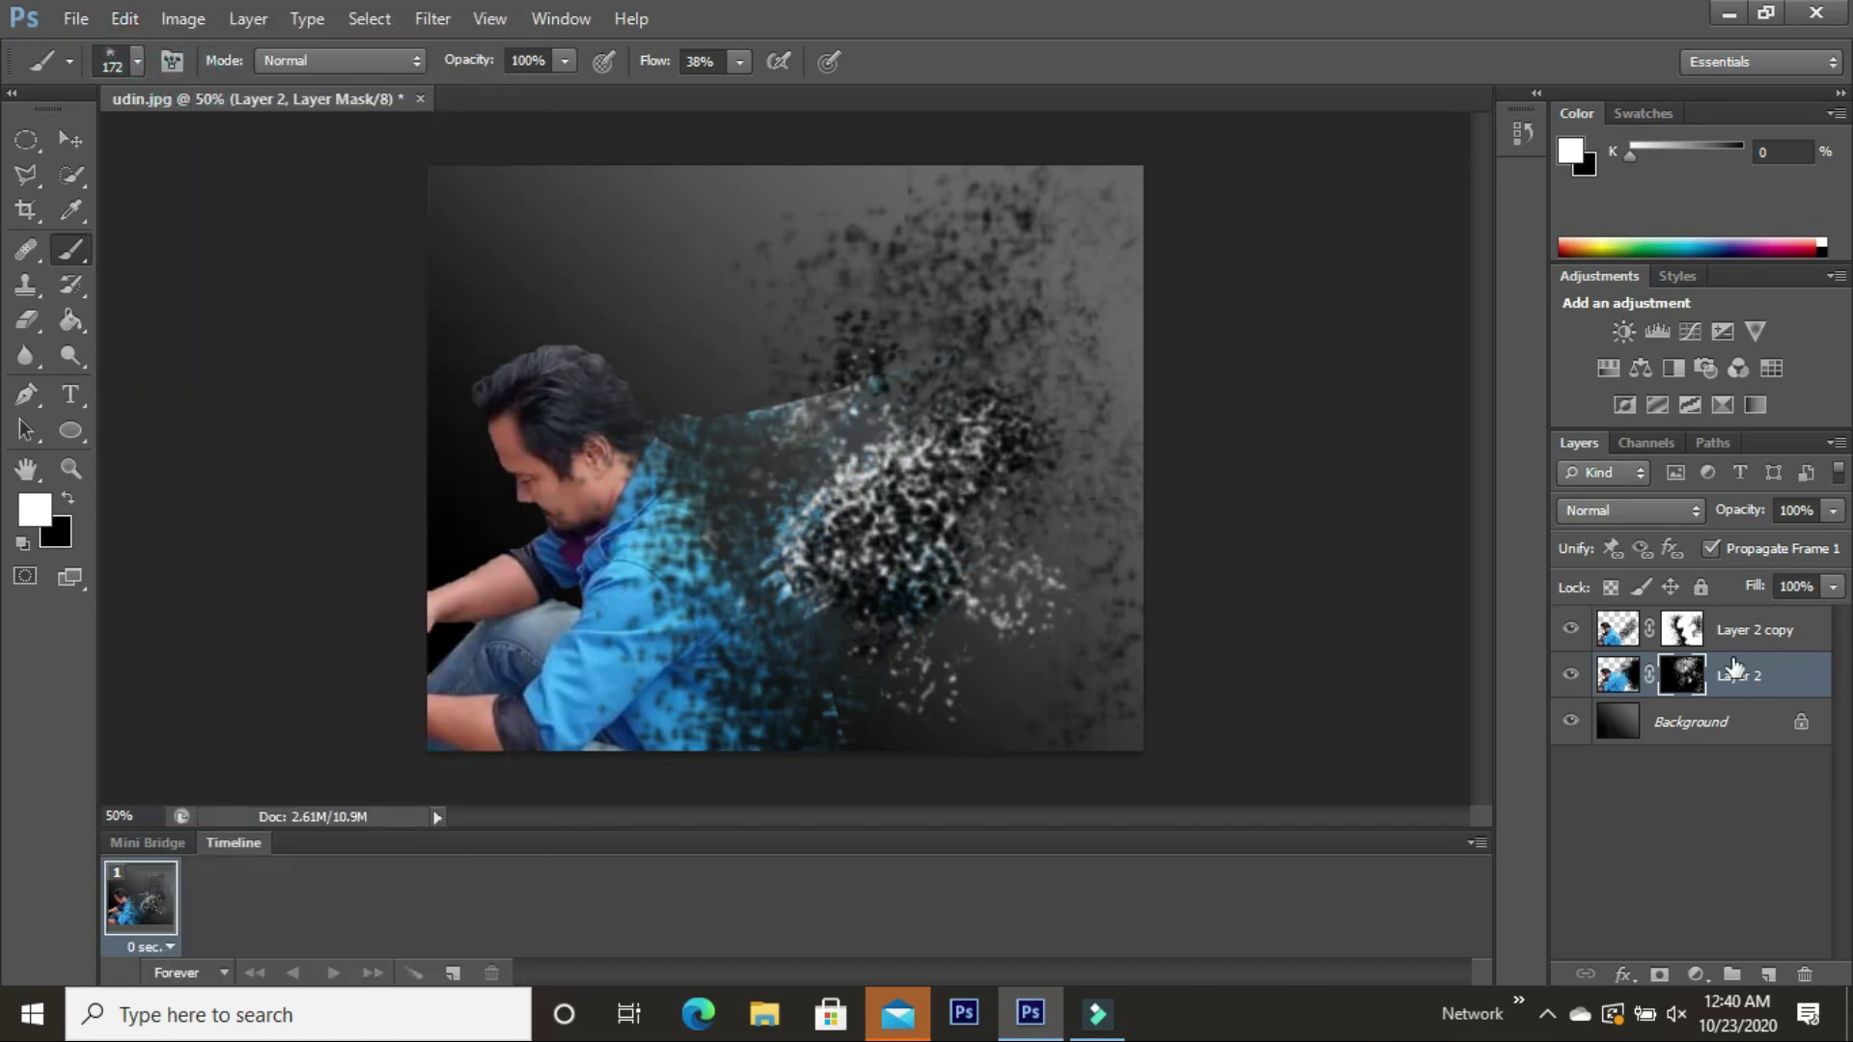
Target Layer 2 copy's mask with black as the foreground colour and dab away the white specks in the cluster behind the jacket
left_click(1713, 629)
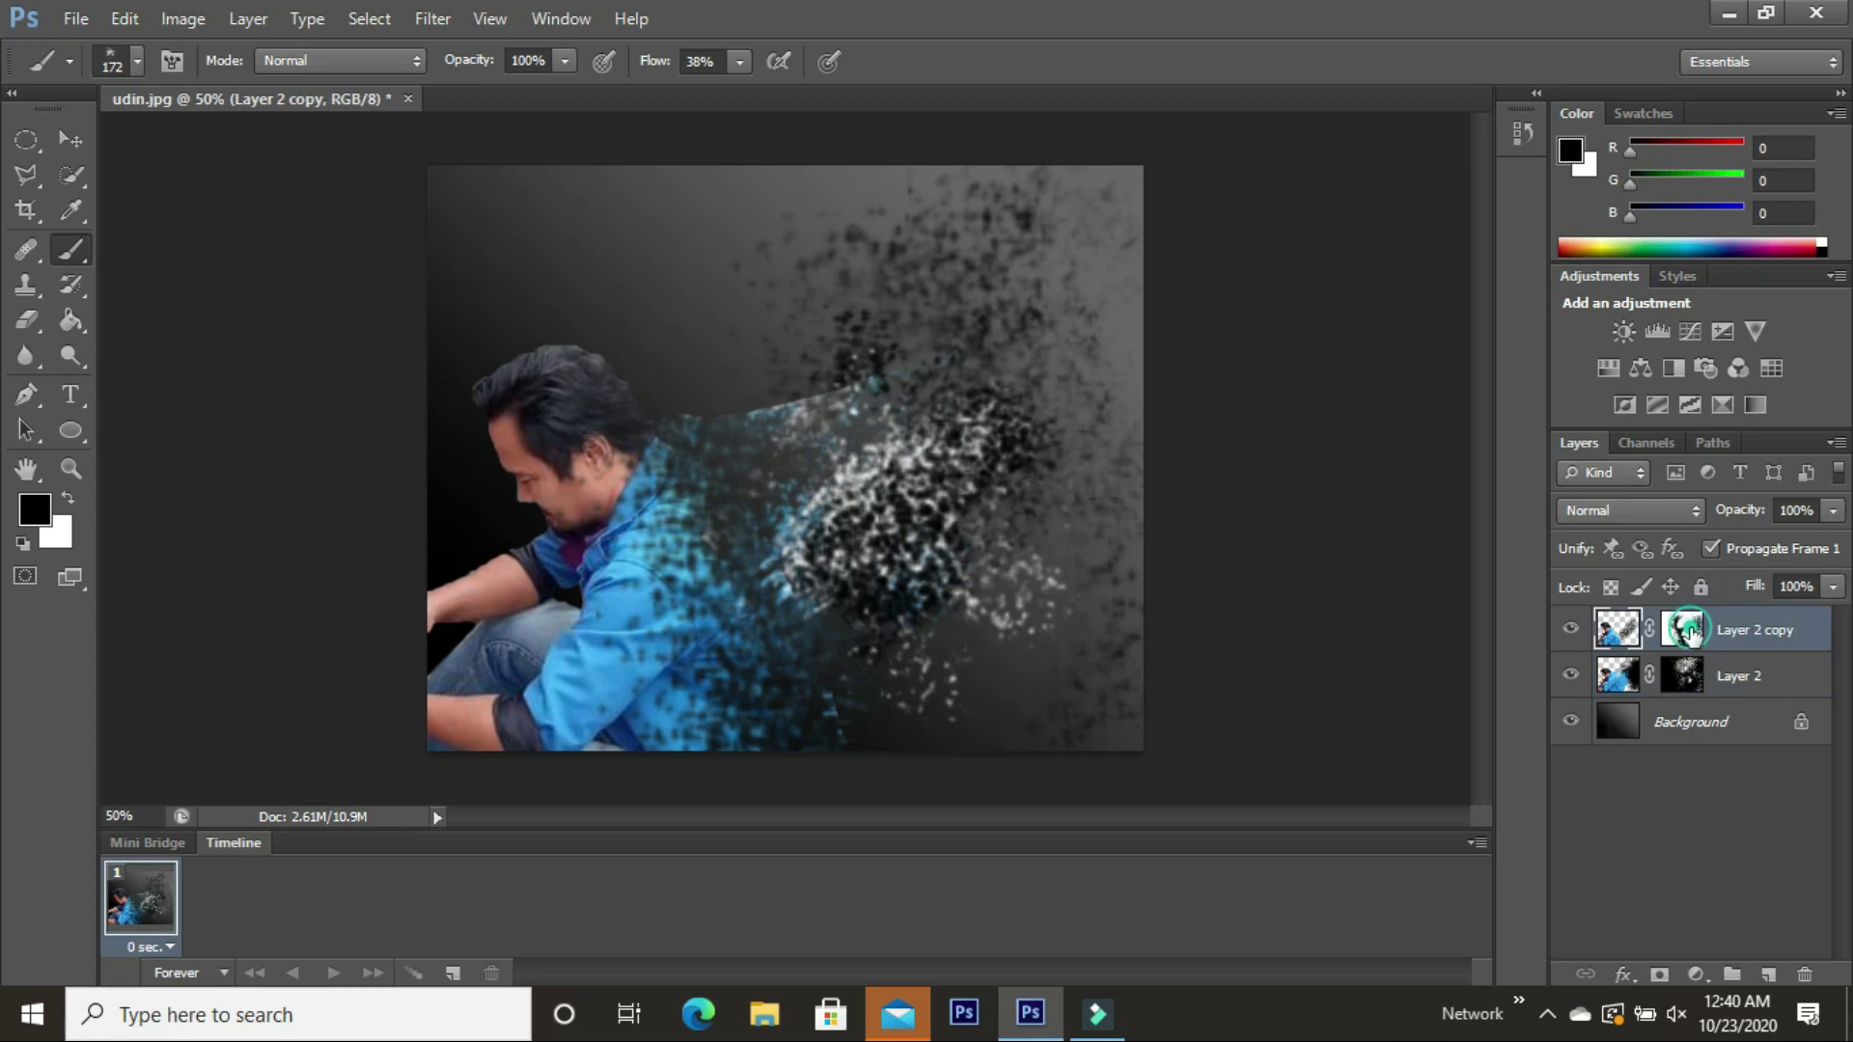
left_click(1684, 629)
key("x")
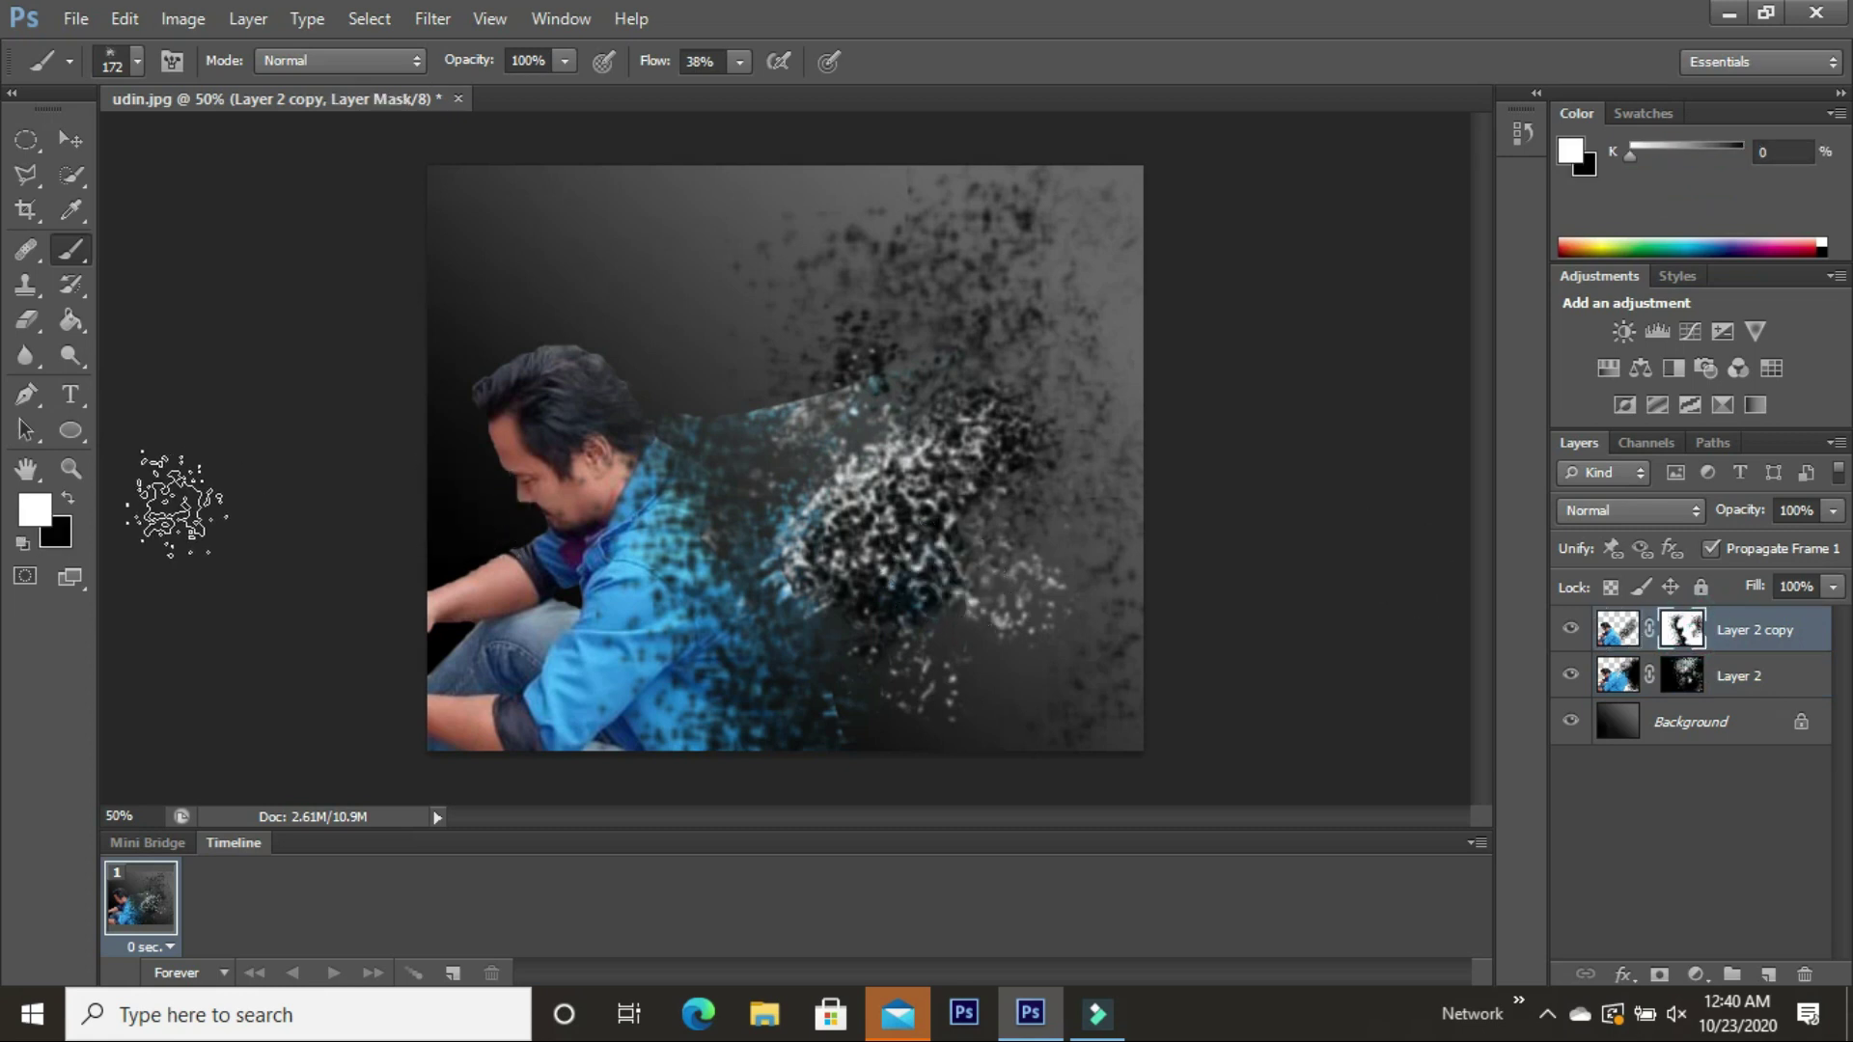
left_click(71, 506)
left_click(910, 521)
left_click(885, 529)
left_click(827, 532)
left_click(827, 532)
left_click(872, 459)
left_click(889, 497)
left_click(832, 557)
left_click(958, 598)
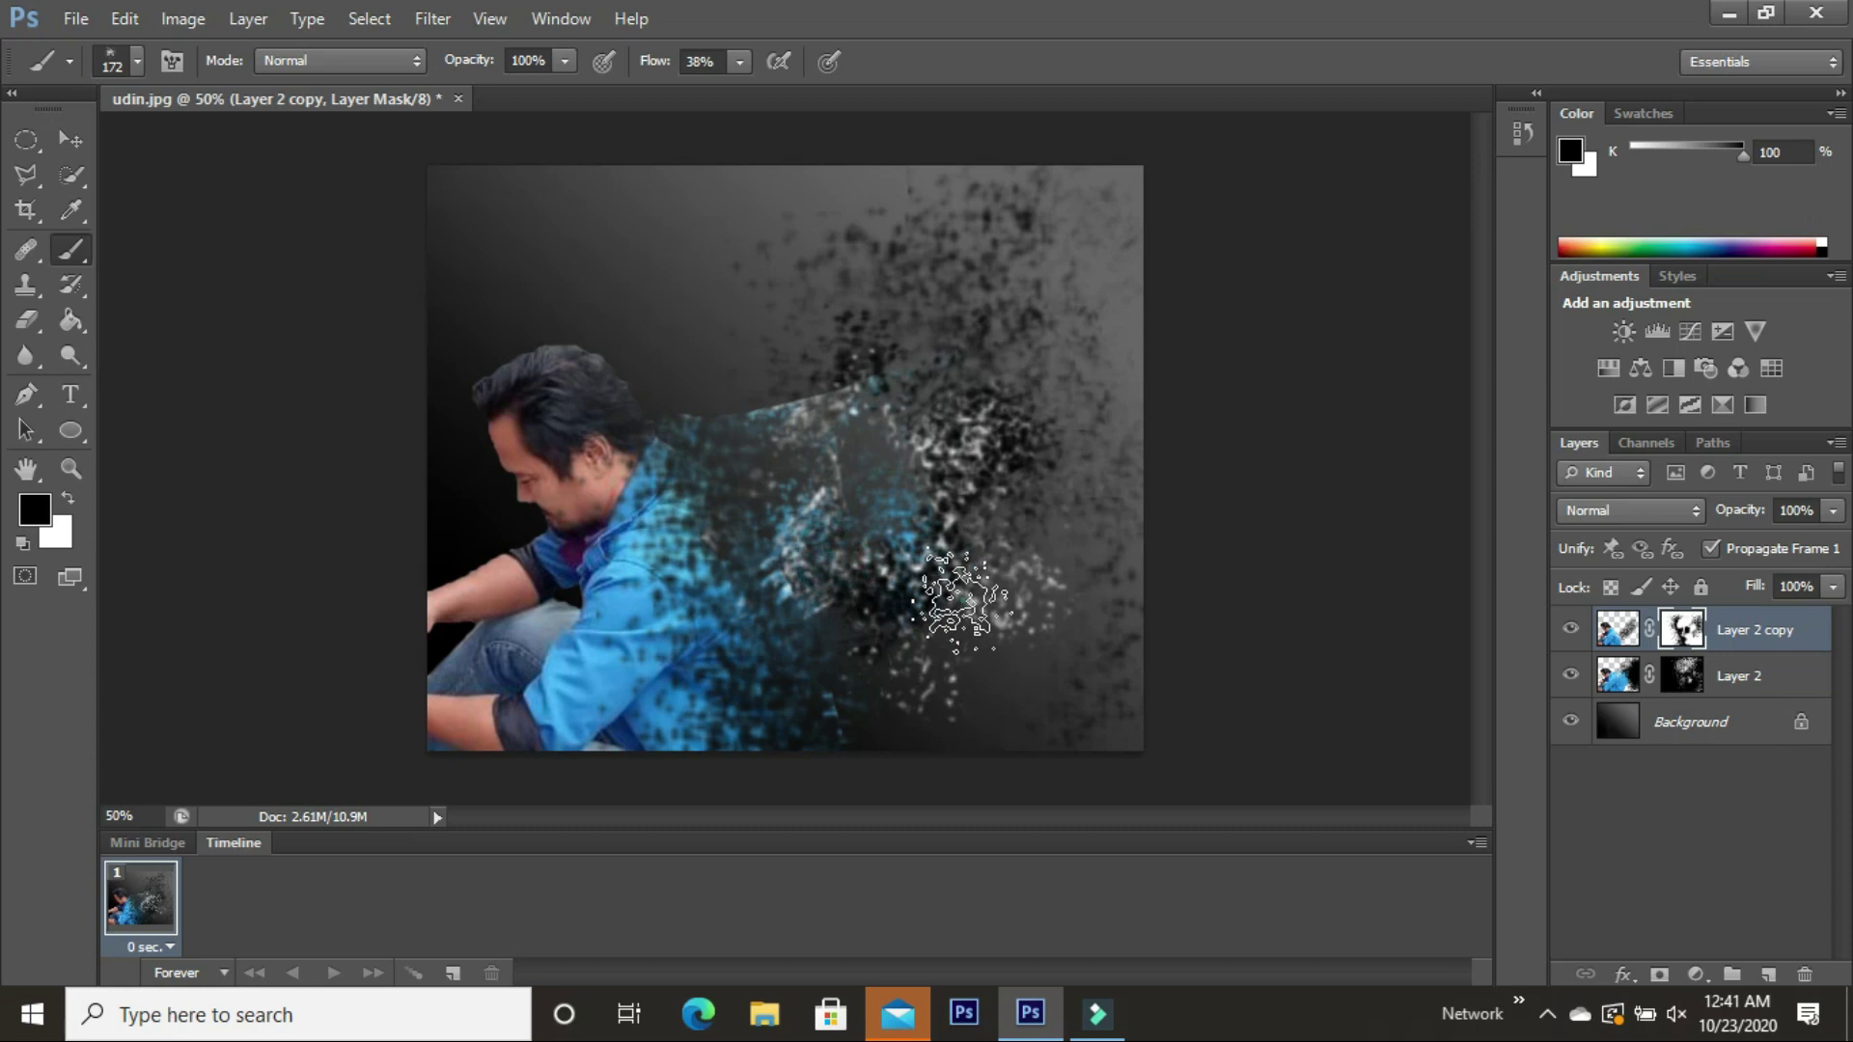
left_click(927, 569)
left_click(974, 548)
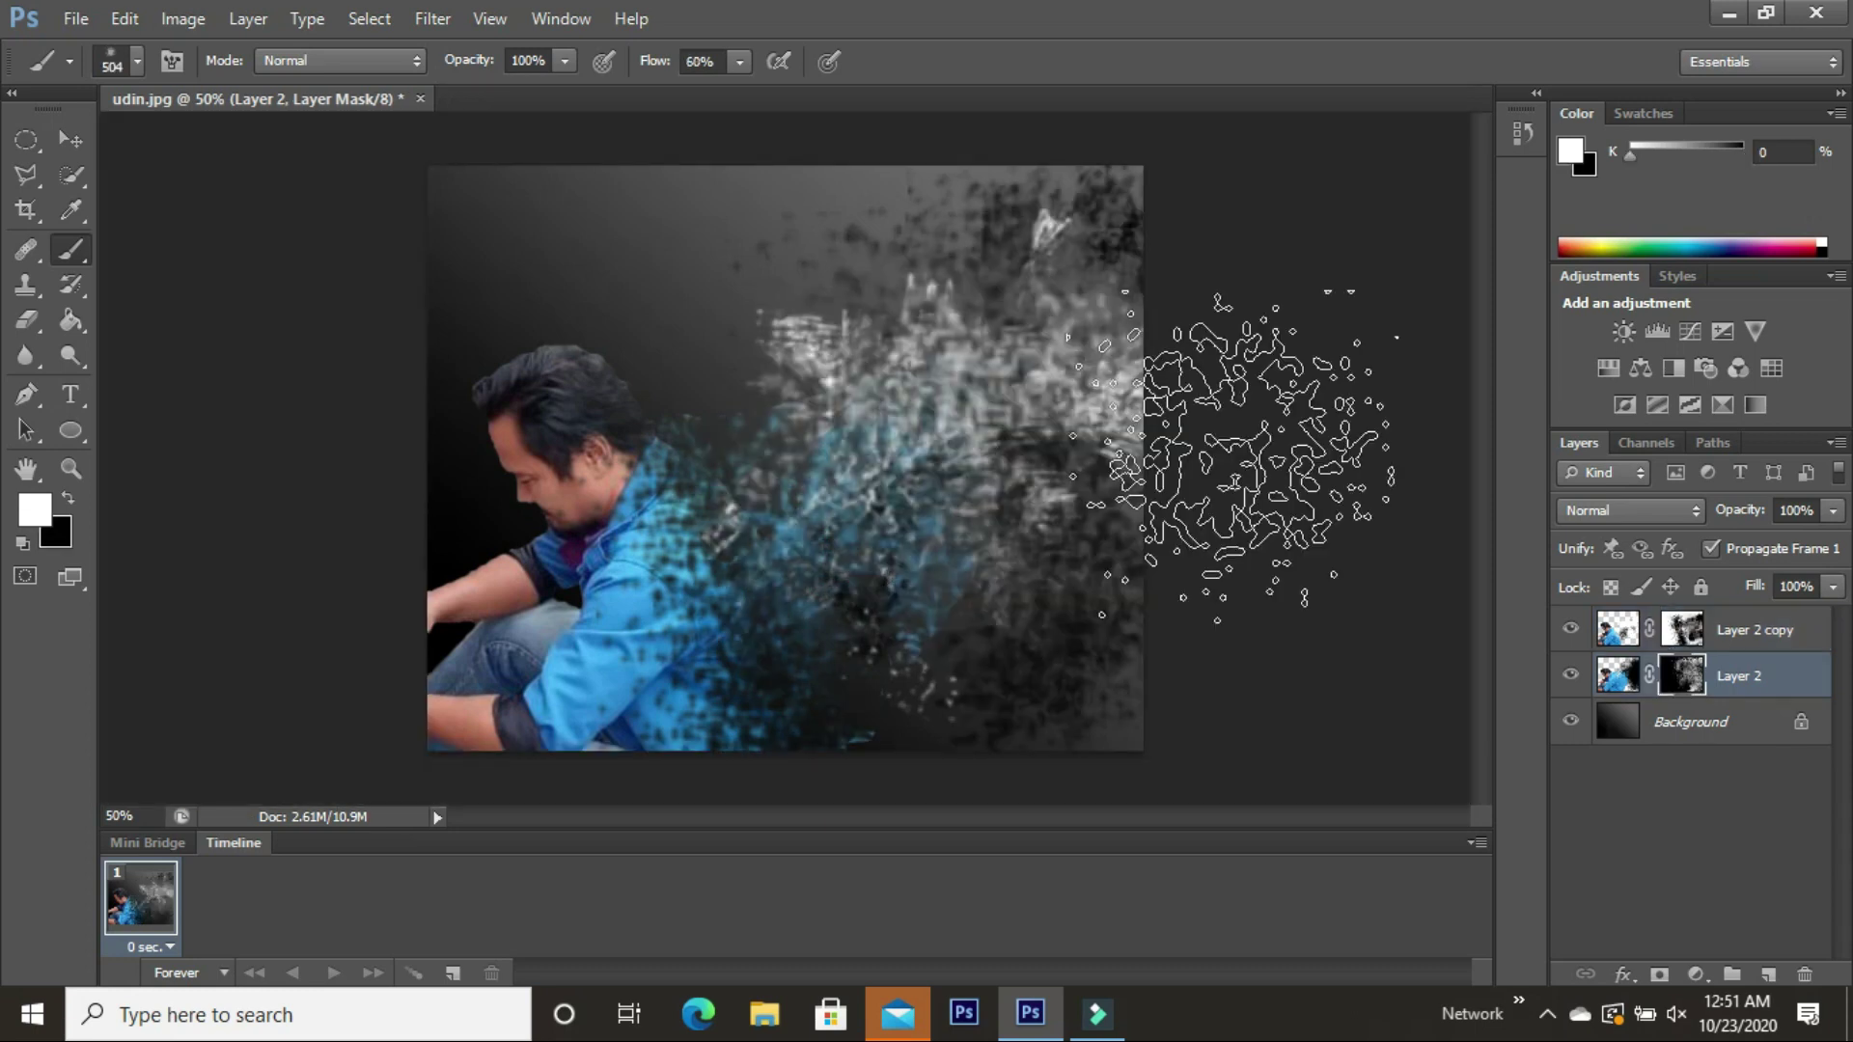
Try a white stroke with the 504 px brush along the bottom of Layer 2's mask, and undo it
left_click_drag(917, 733, 1234, 702)
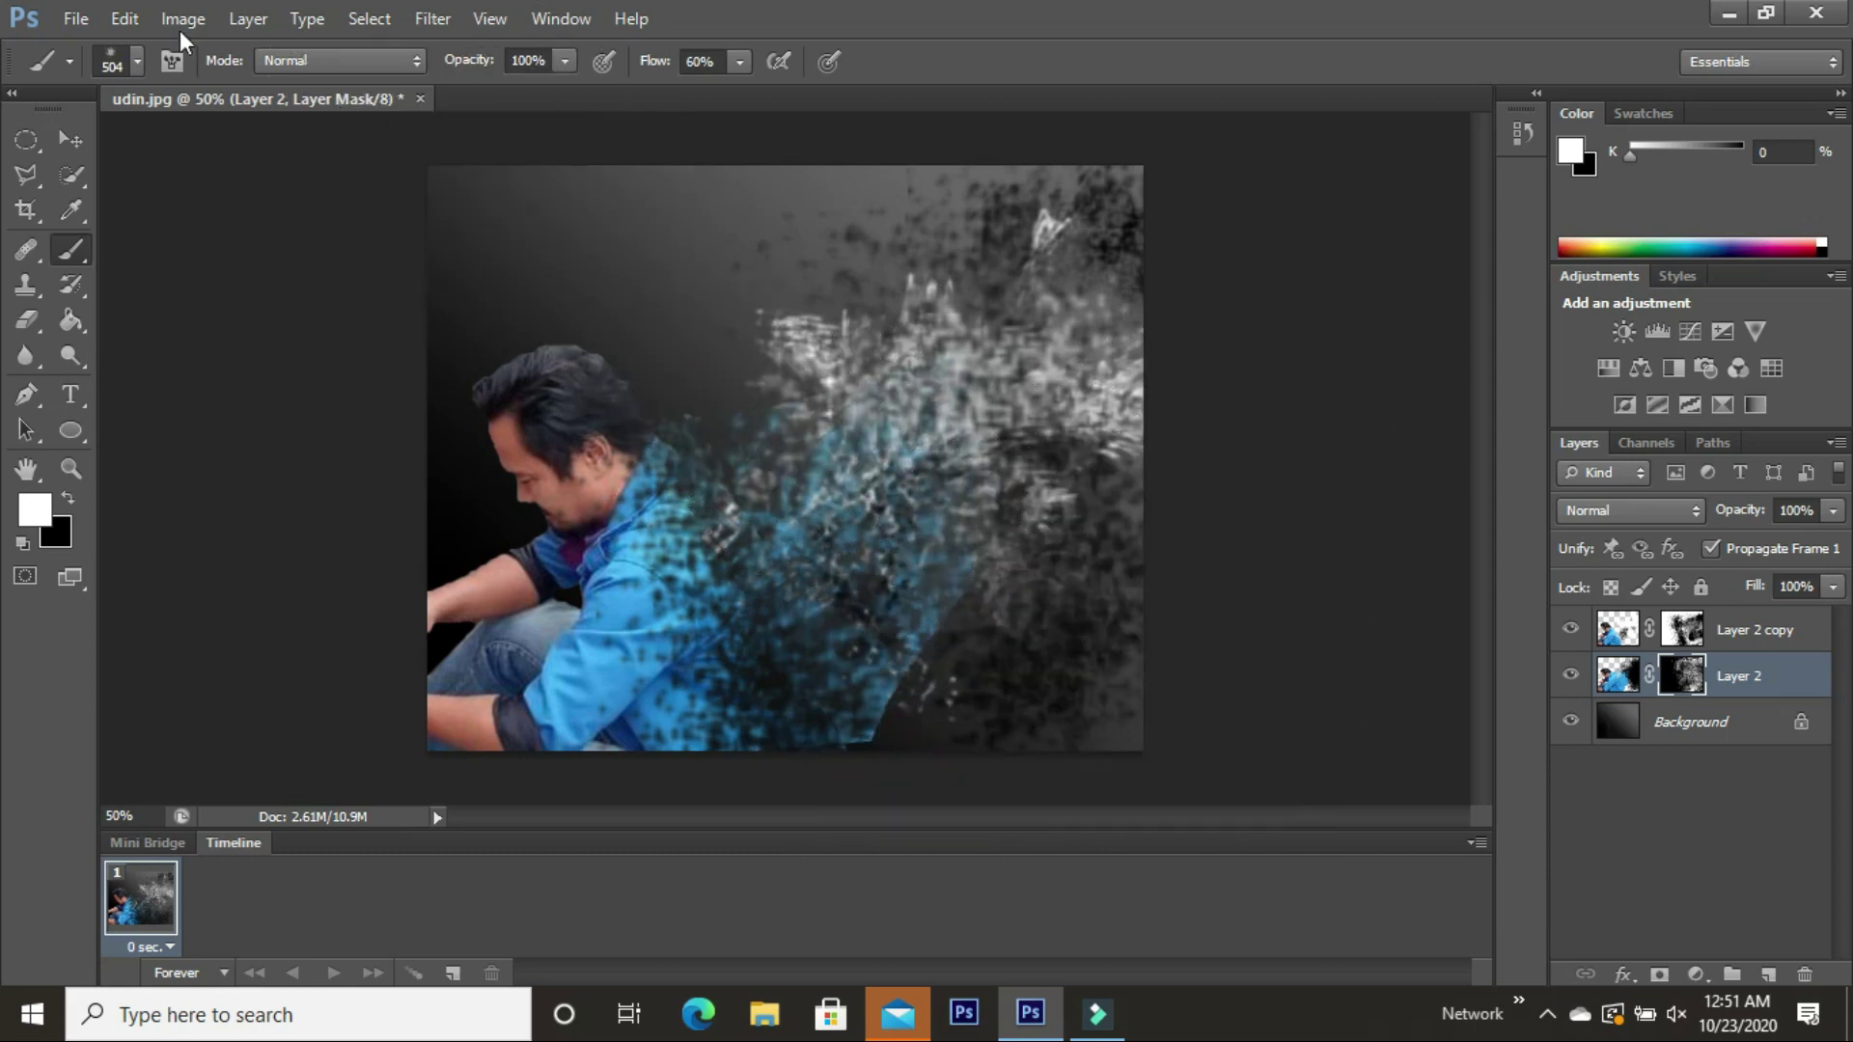
left_click(125, 19)
left_click(179, 70)
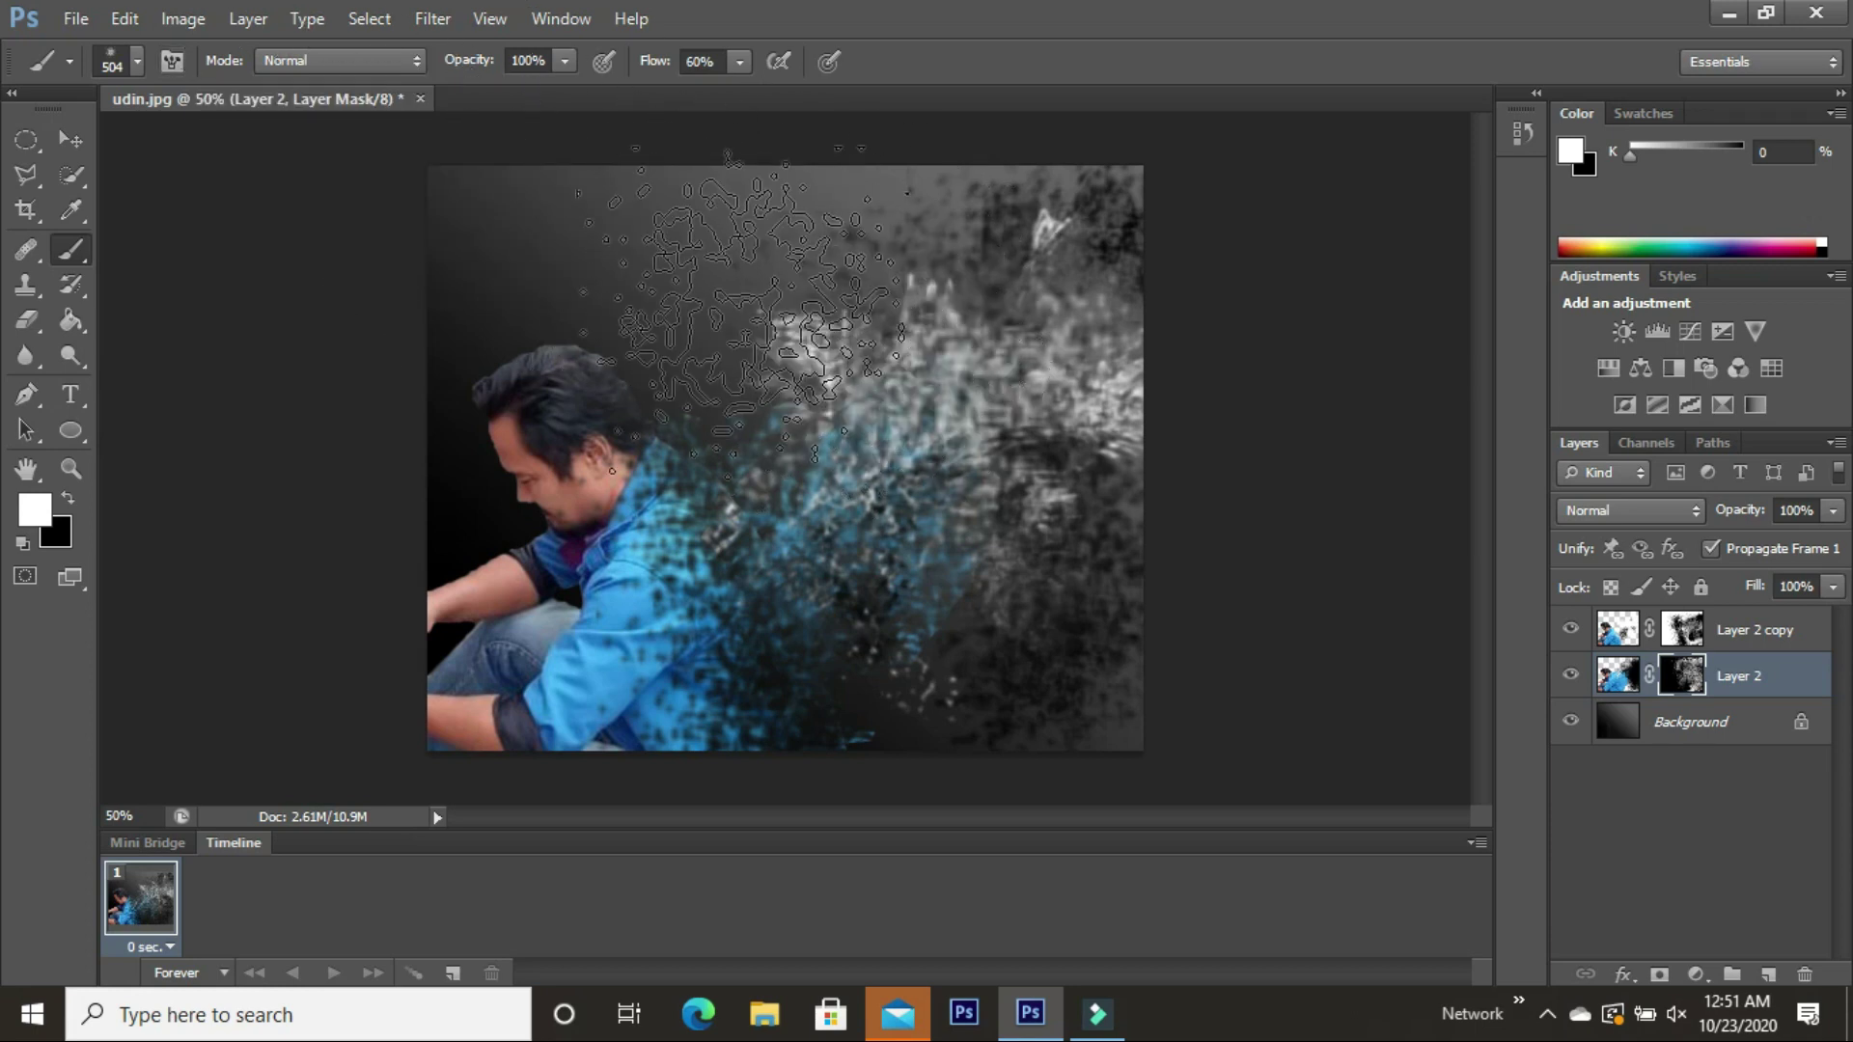
Set the brush size to 160 px and the brush flow to 33%
left_click(140, 56)
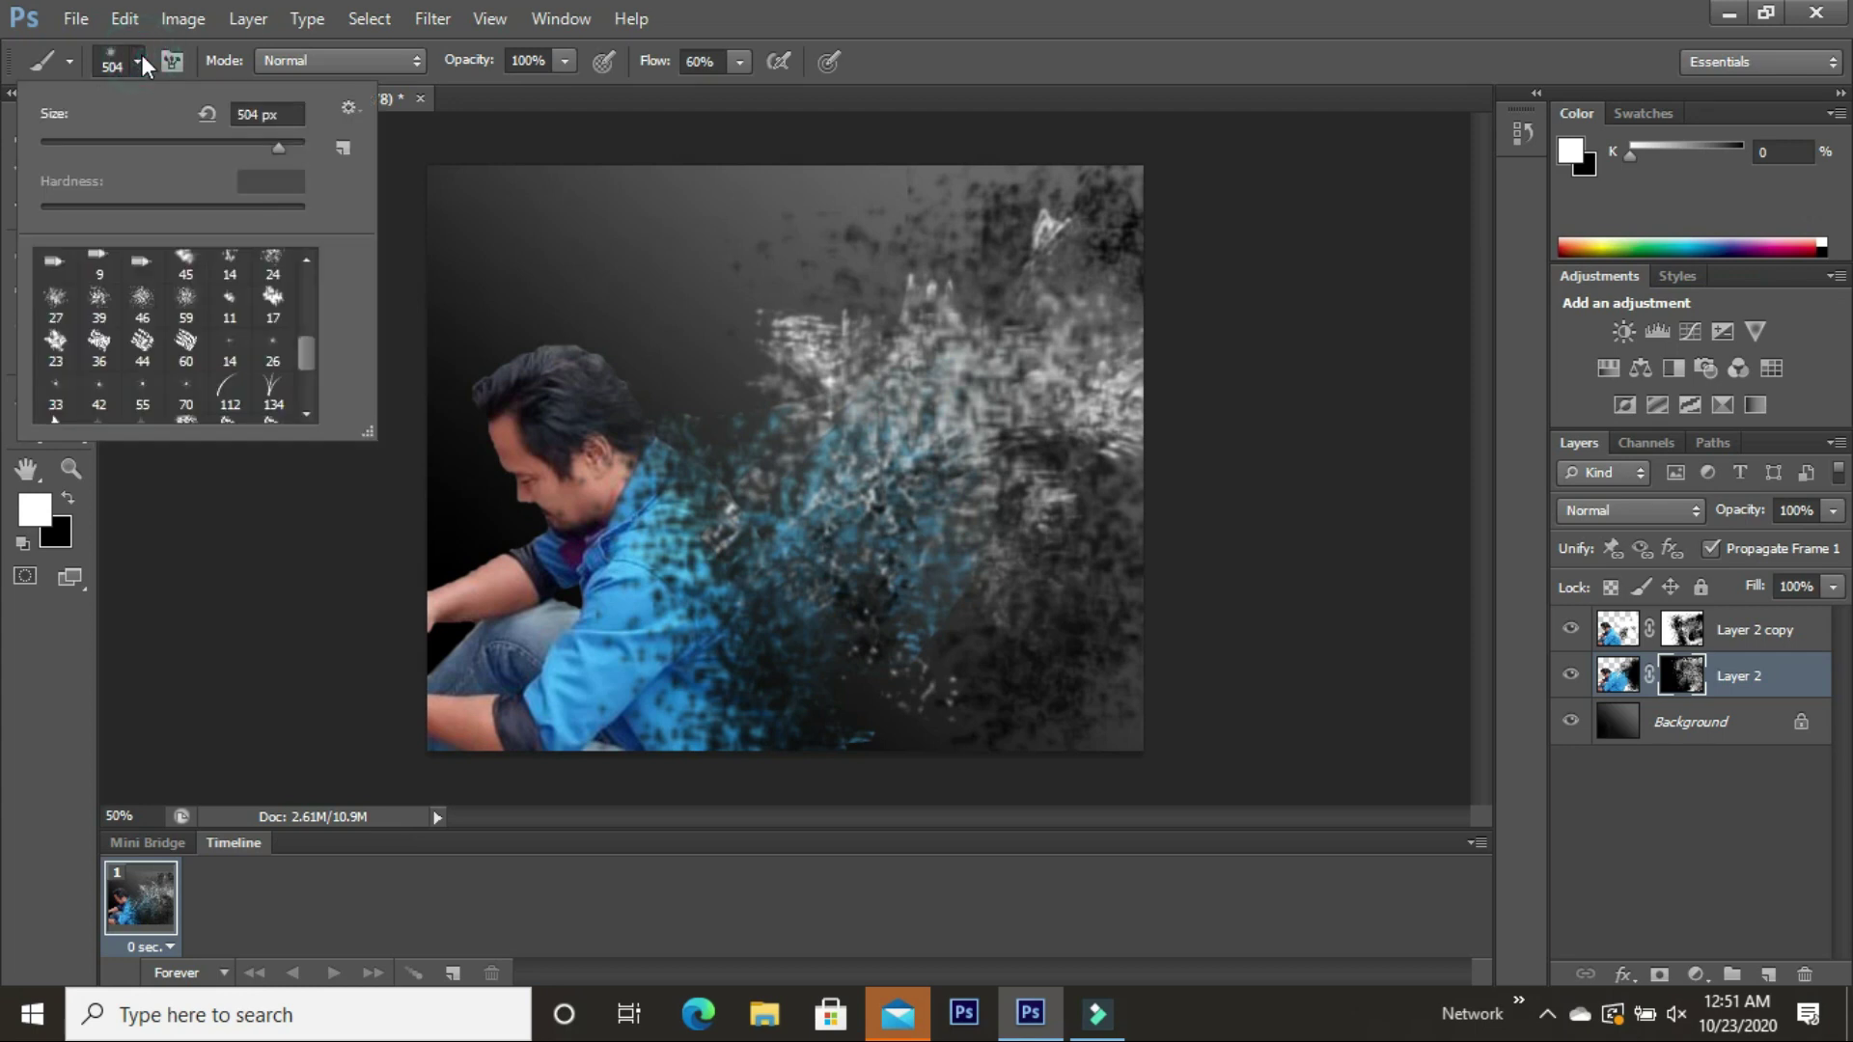
left_click(213, 143)
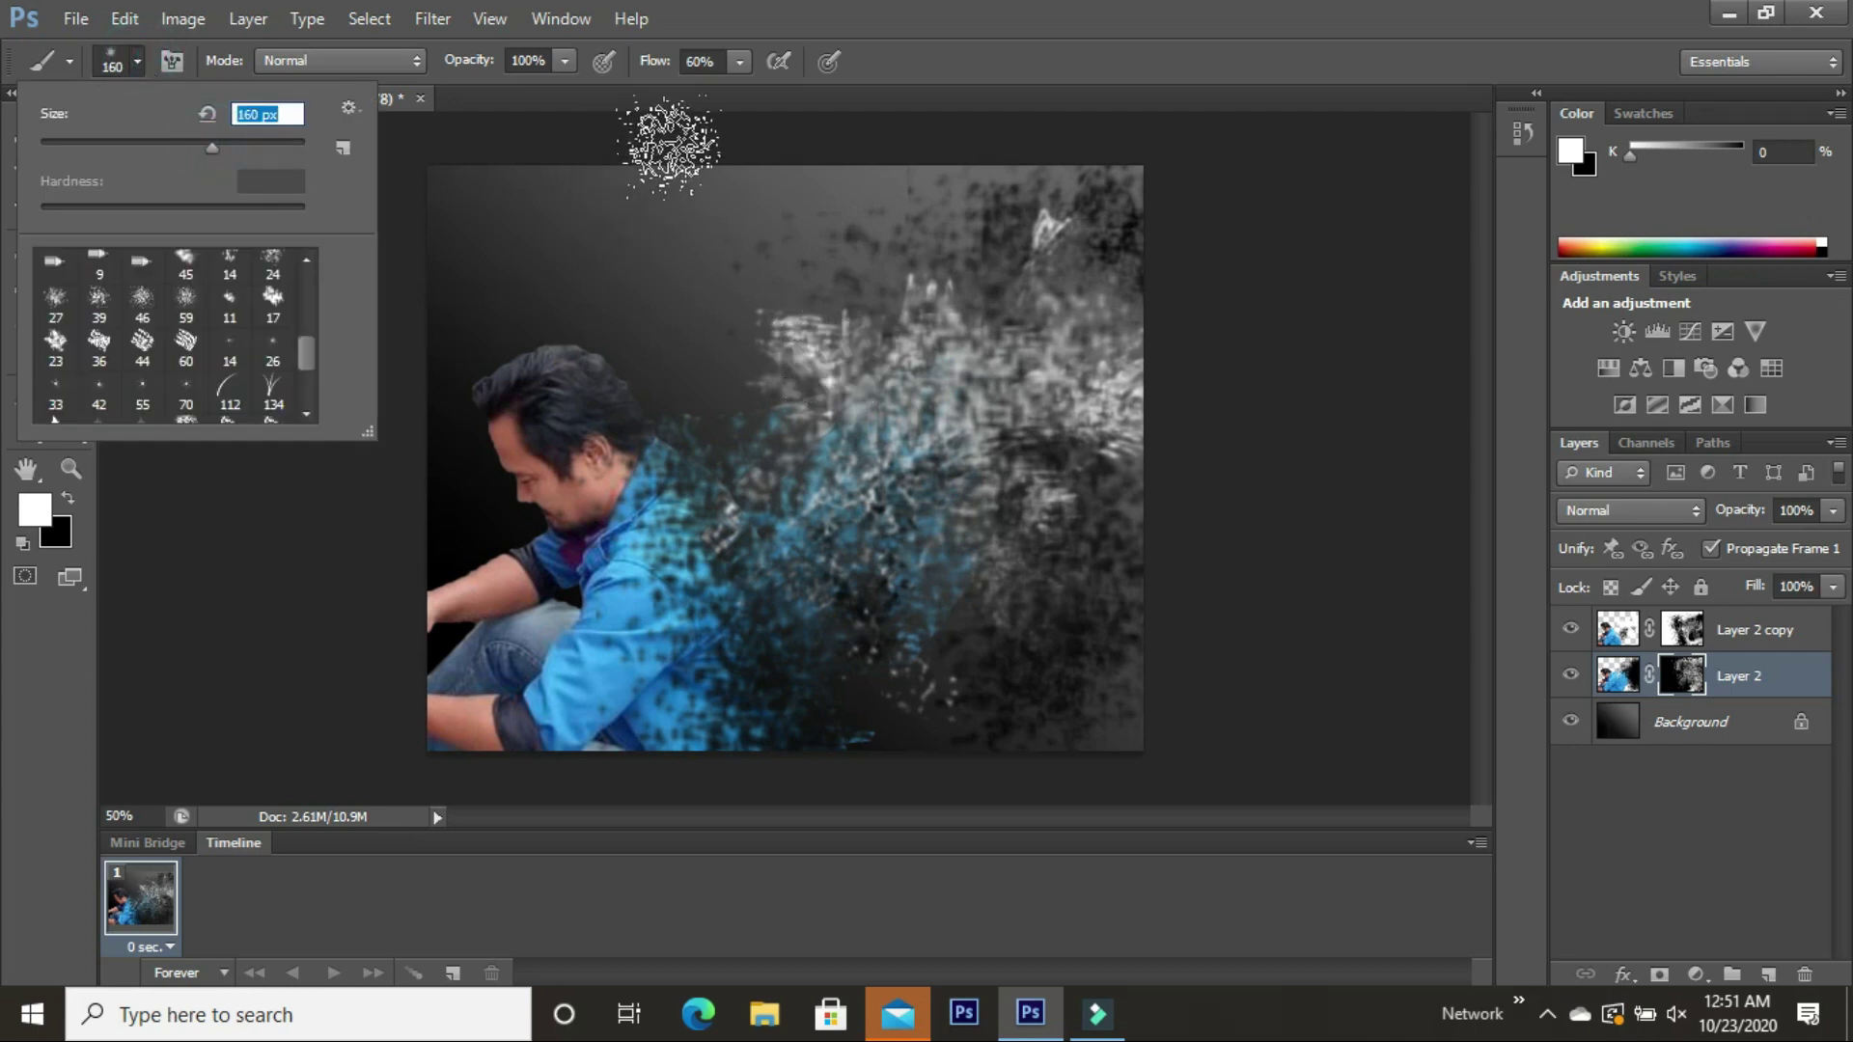
left_click(955, 449)
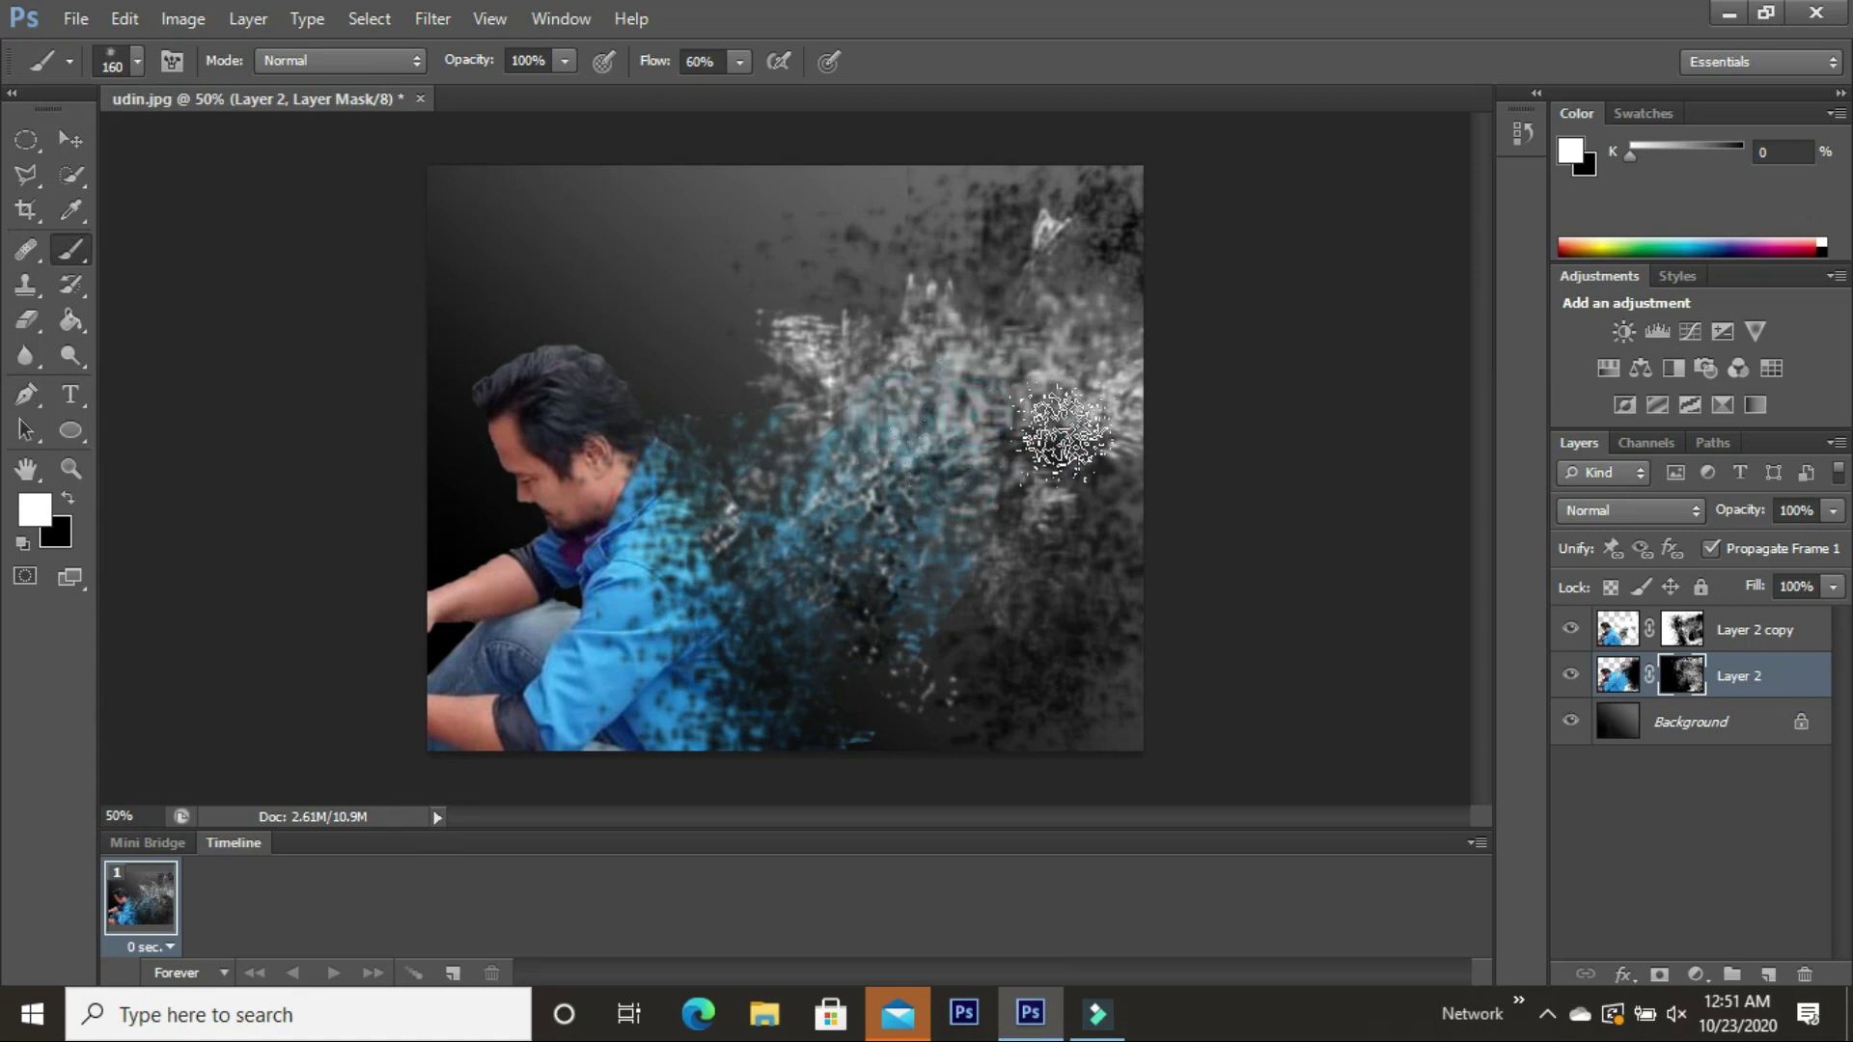
left_click(740, 60)
left_click_drag(743, 87, 759, 87)
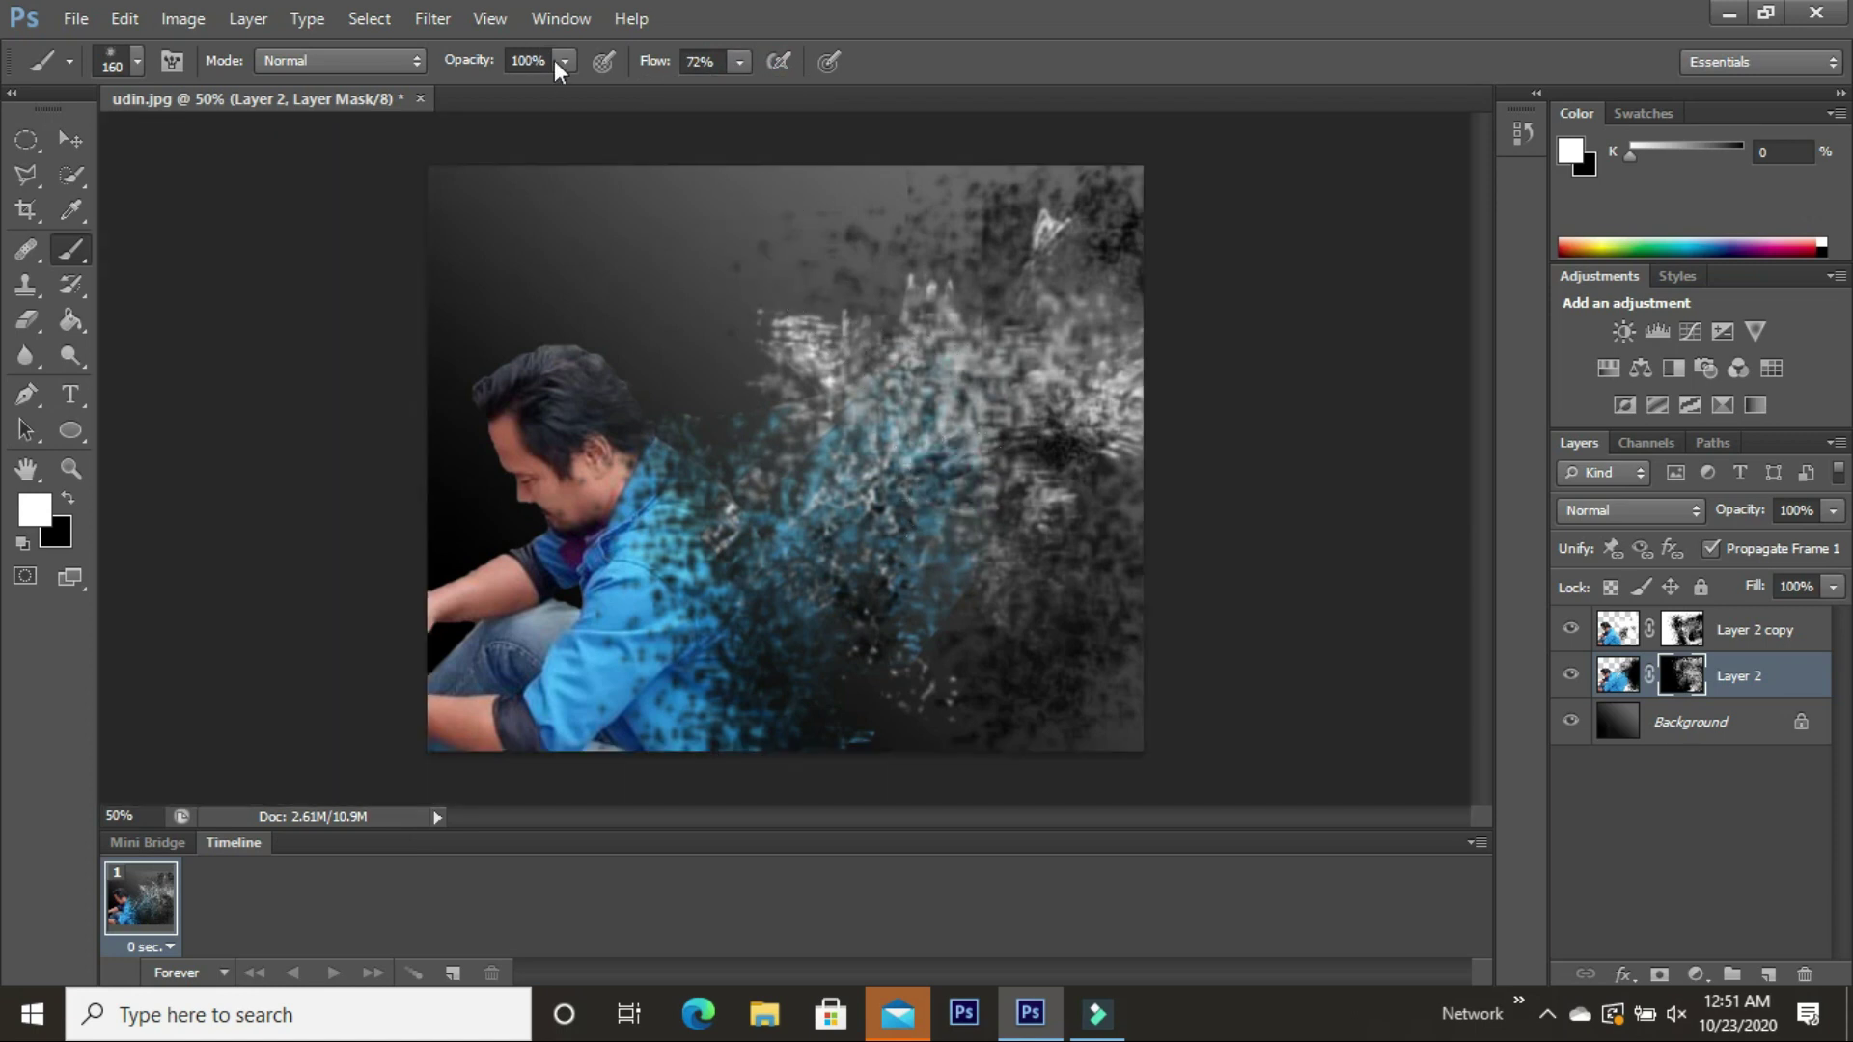
left_click(739, 60)
left_click(687, 90)
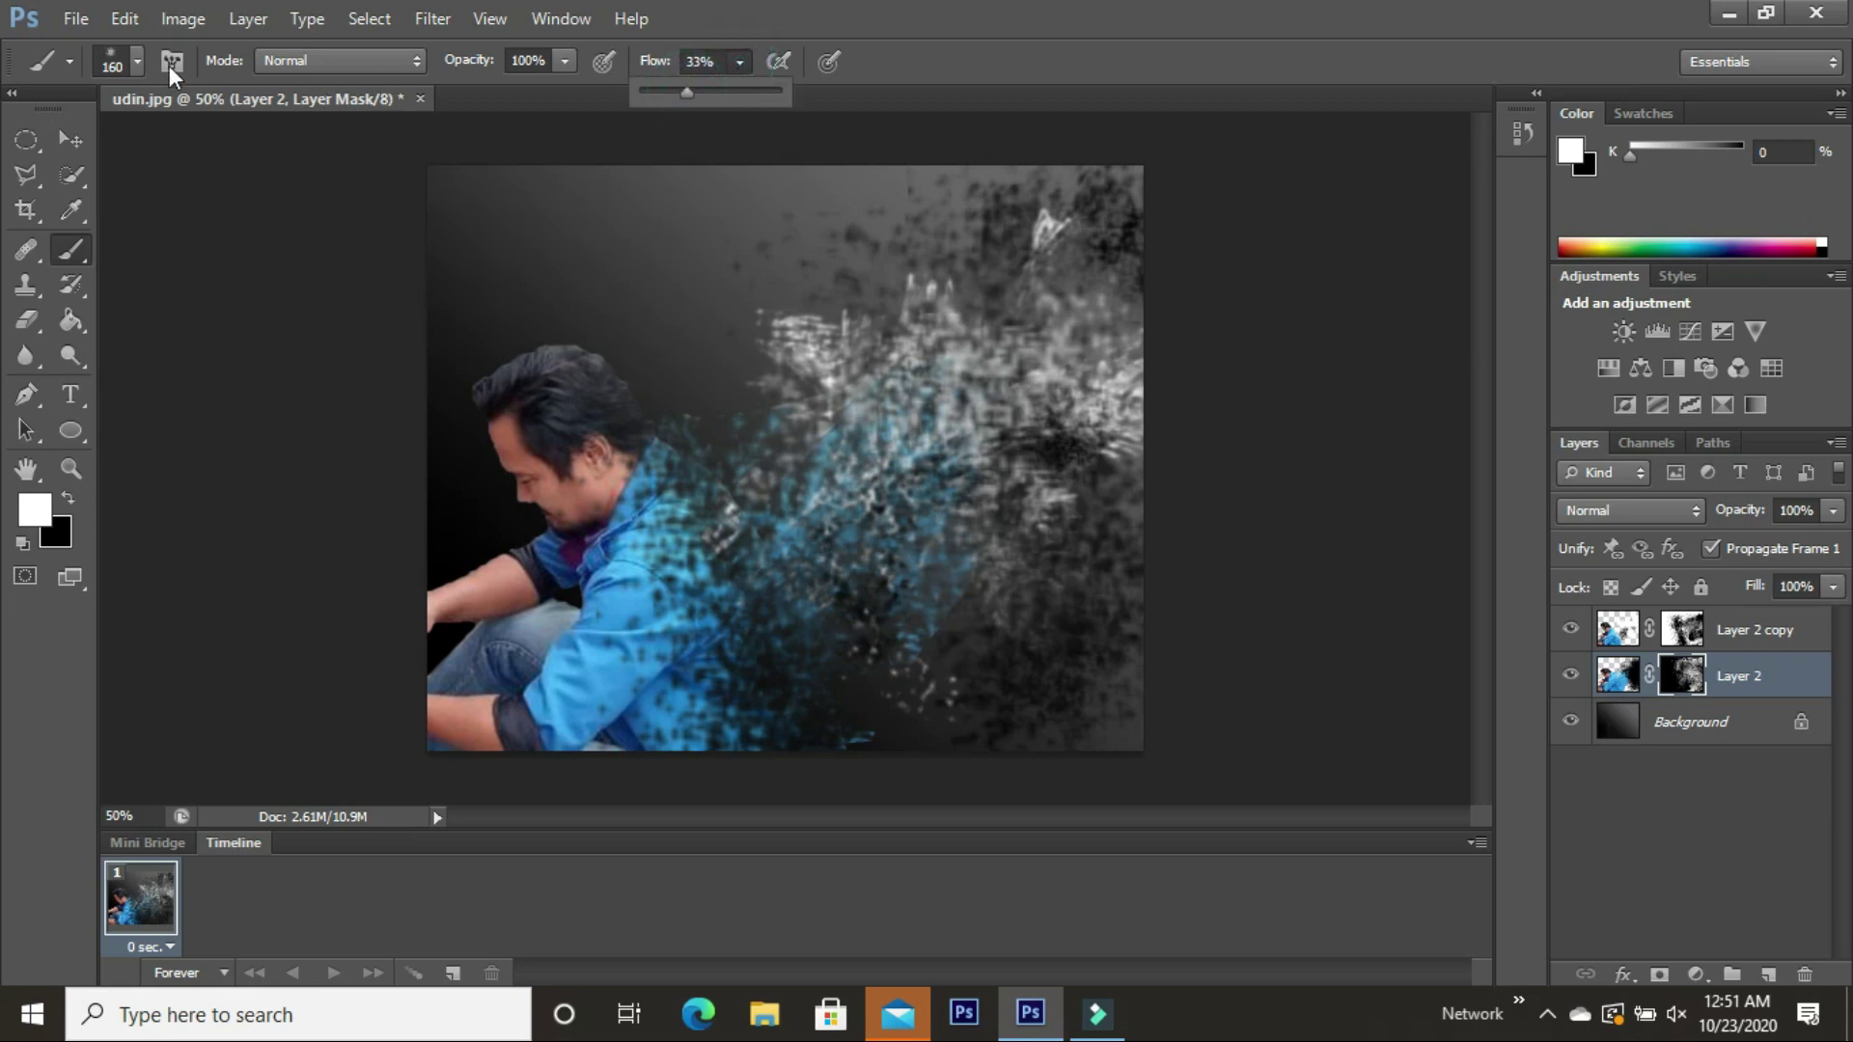